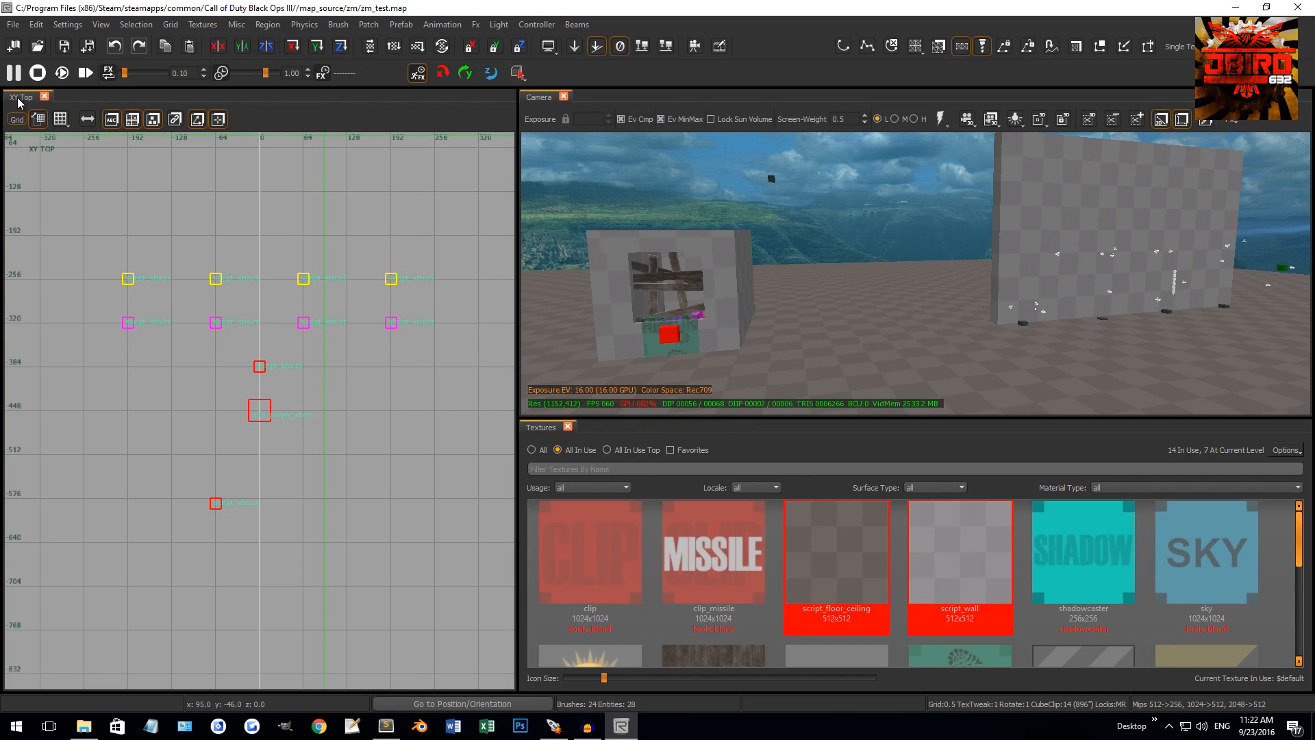
right_drag(292, 370, 267, 409)
scroll(199, 338, down, 9)
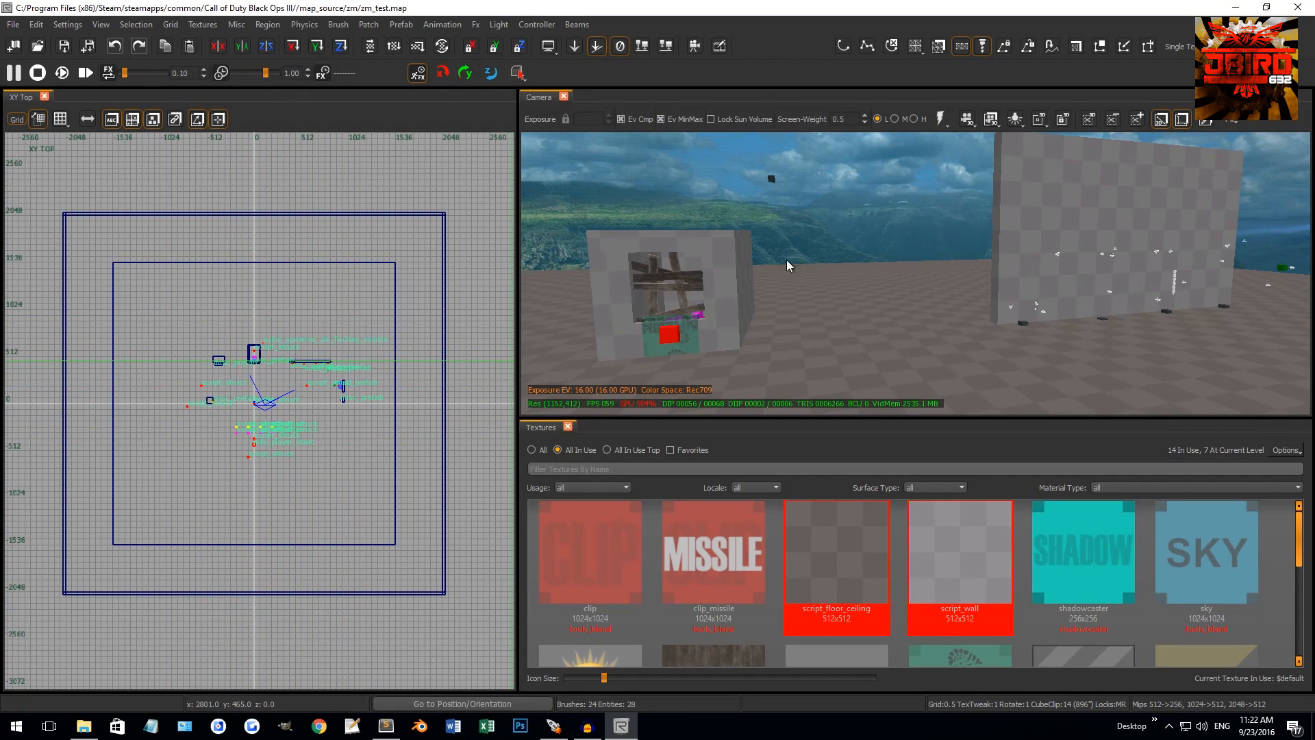
right_drag(834, 245, 839, 217)
click(914, 245)
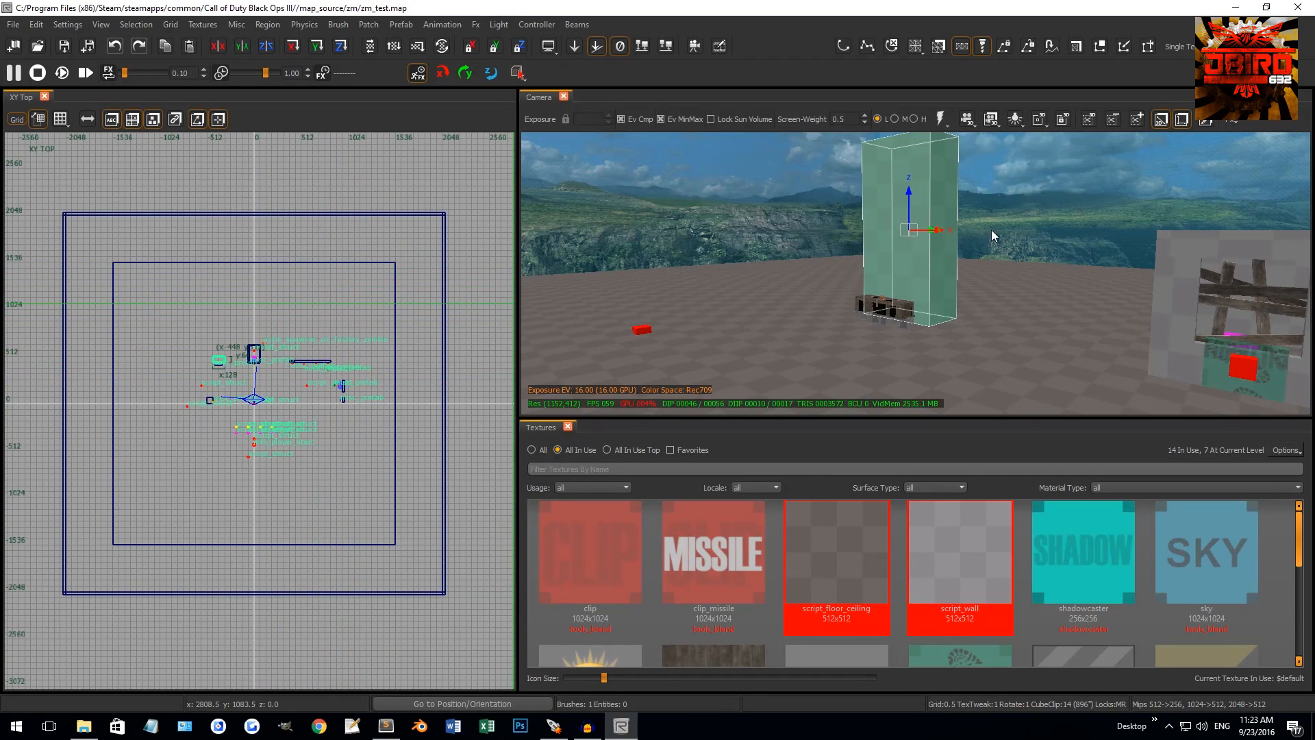
scroll(252, 332, up, 6)
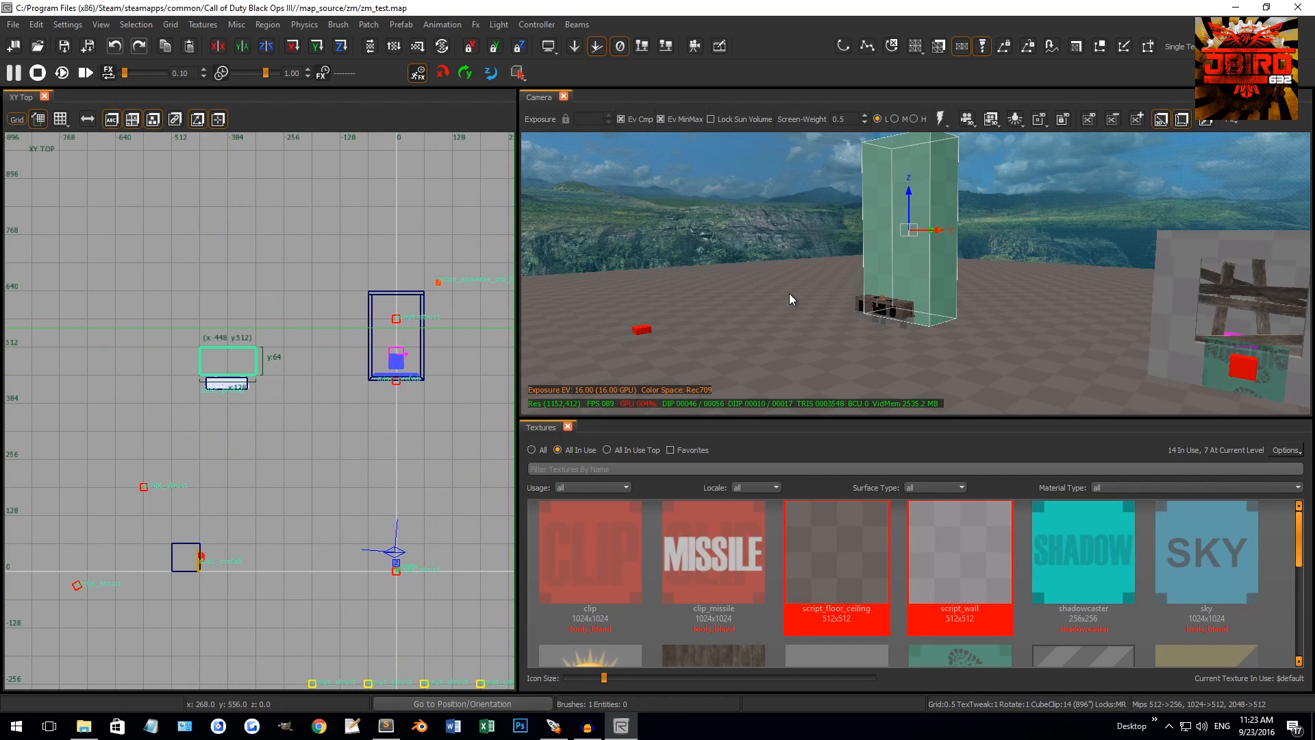
right_drag(790, 295, 1063, 301)
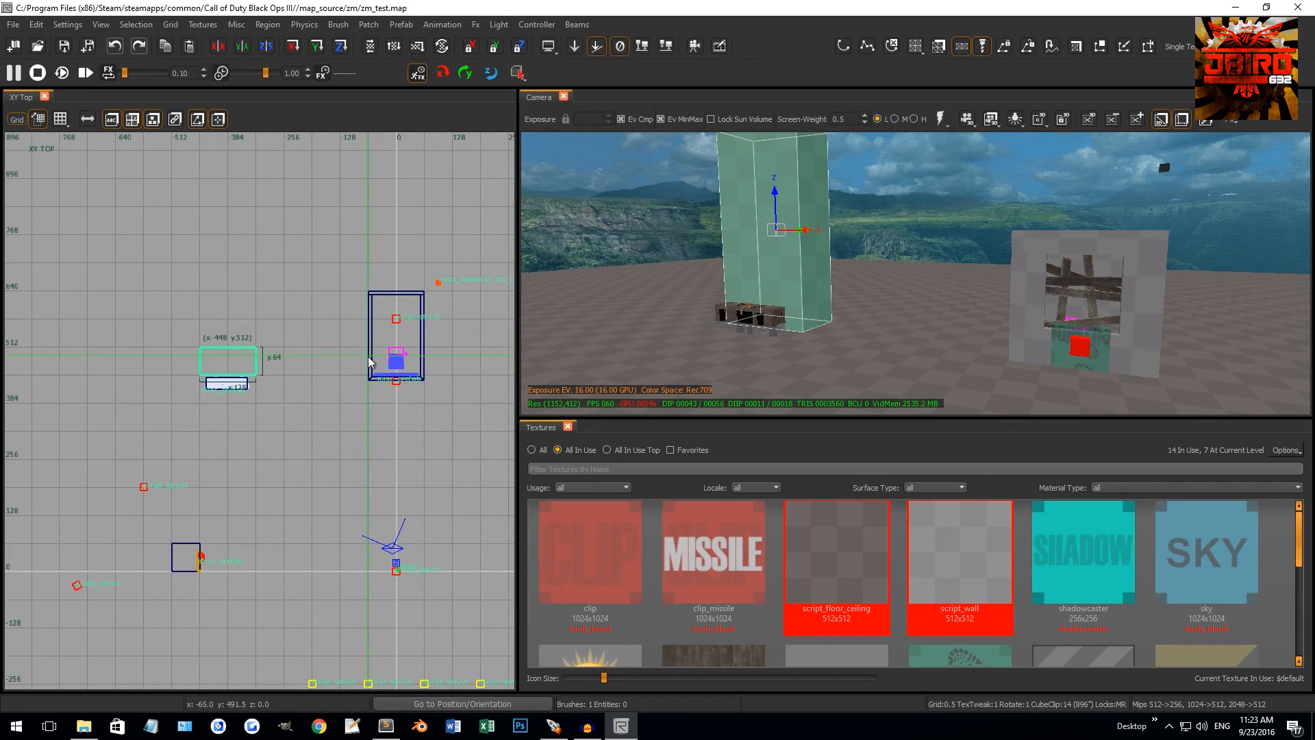
key(Escape)
key(s)
mouse_move(693, 274)
right_down()
mouse_move(729, 236)
mouse_move(773, 239)
mouse_move(755, 227)
mouse_move(753, 241)
right_up()
key(s)
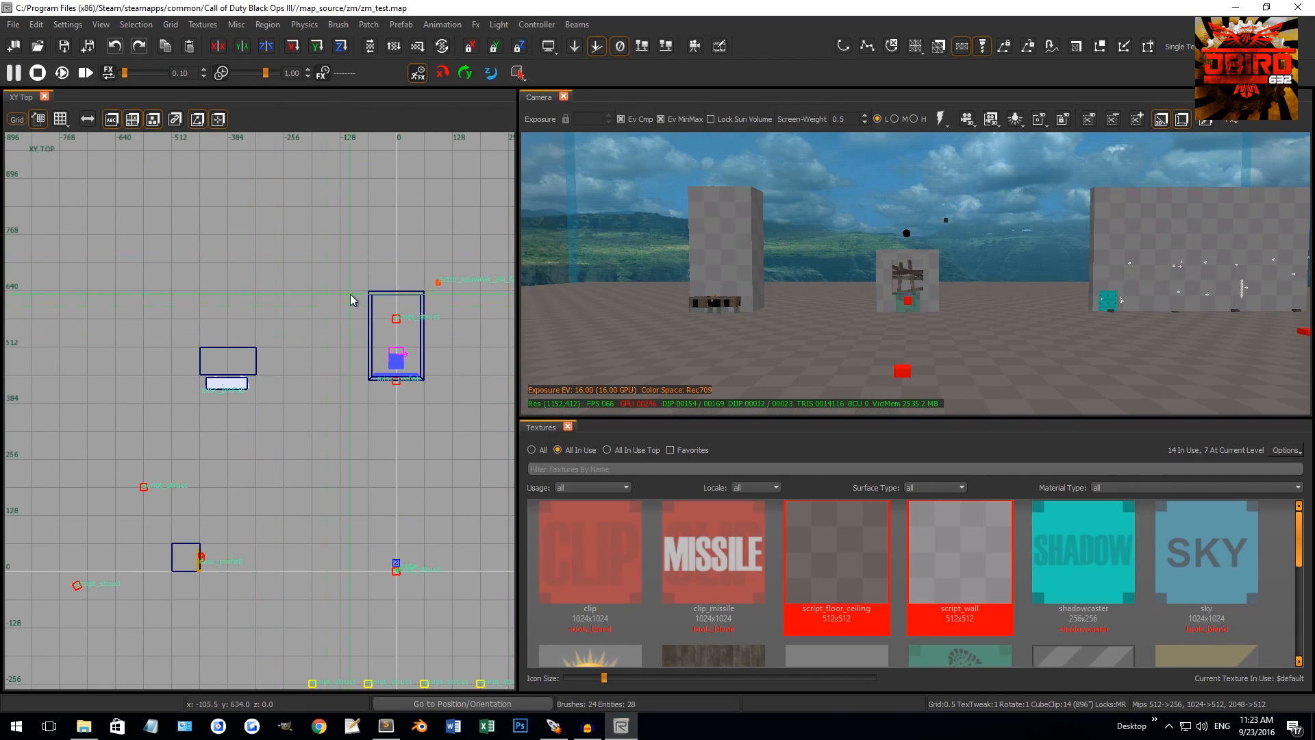
scroll(349, 302, down, 5)
scroll(323, 370, down, 3)
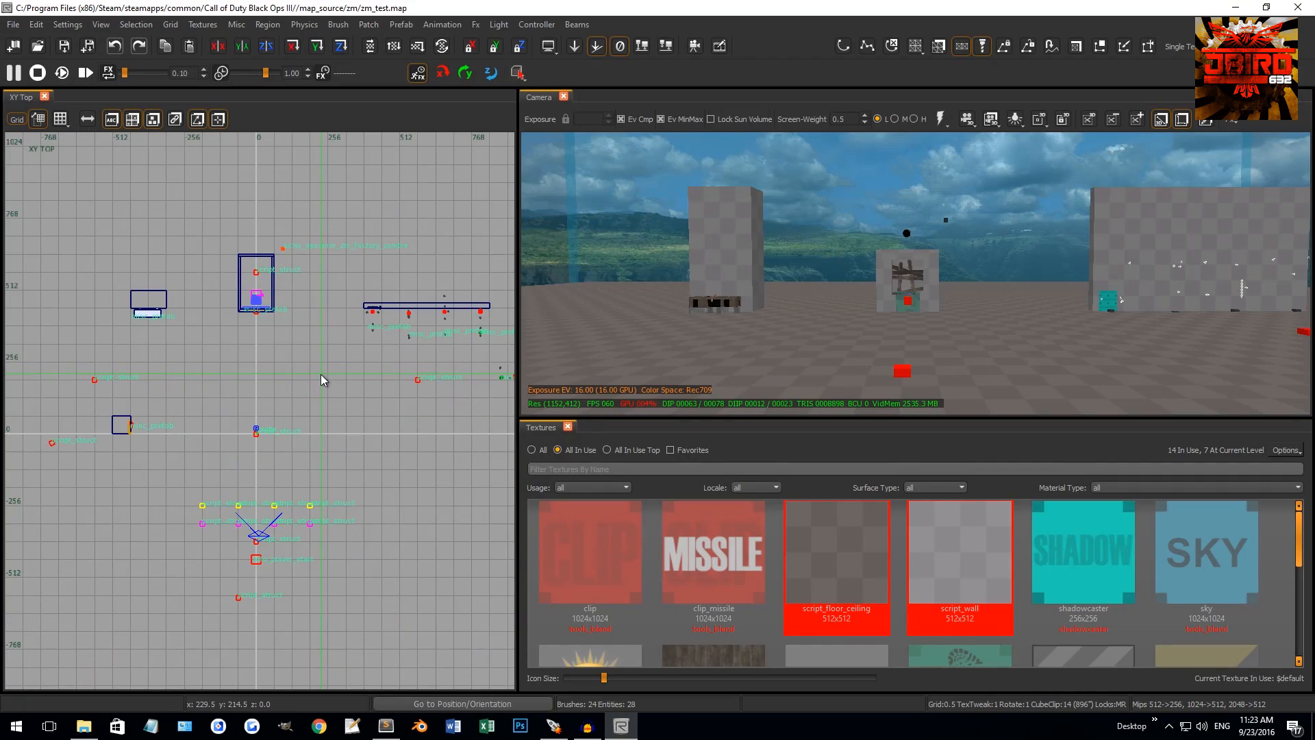
scroll(296, 370, up, 2)
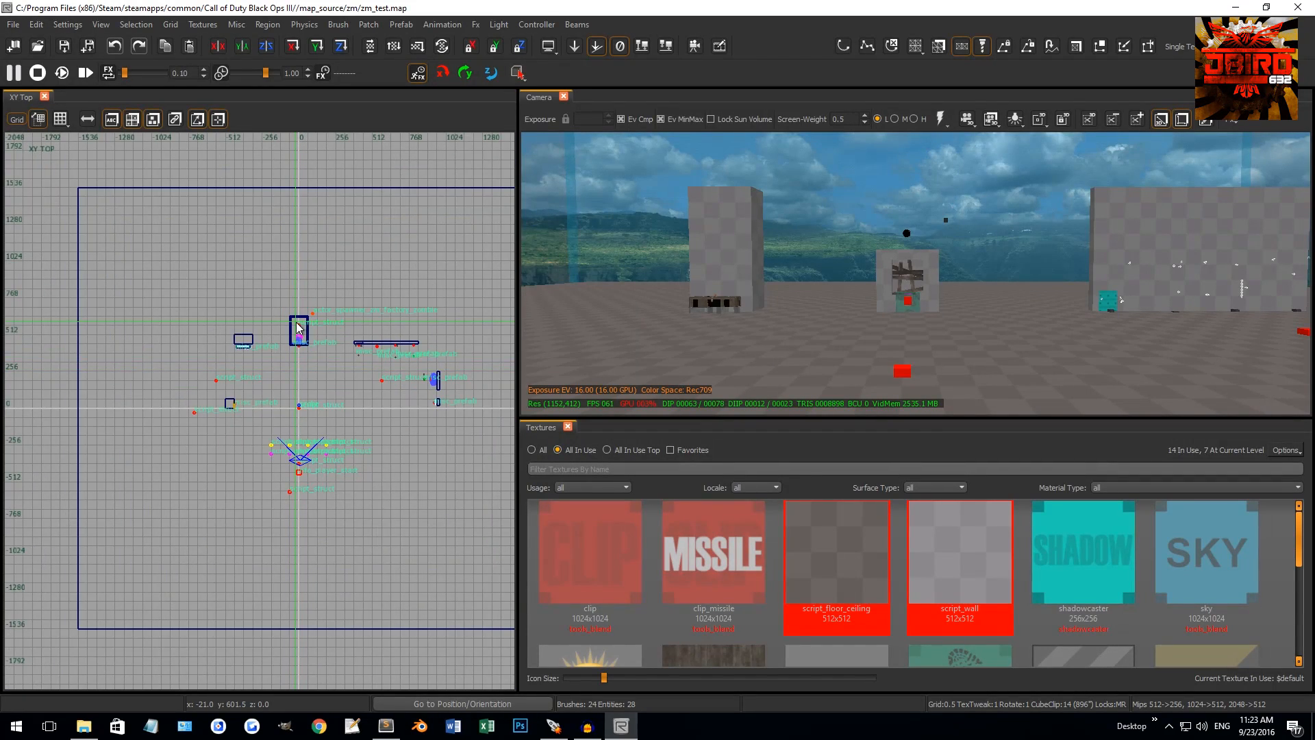
right_drag(359, 359, 298, 323)
scroll(271, 400, up, 3)
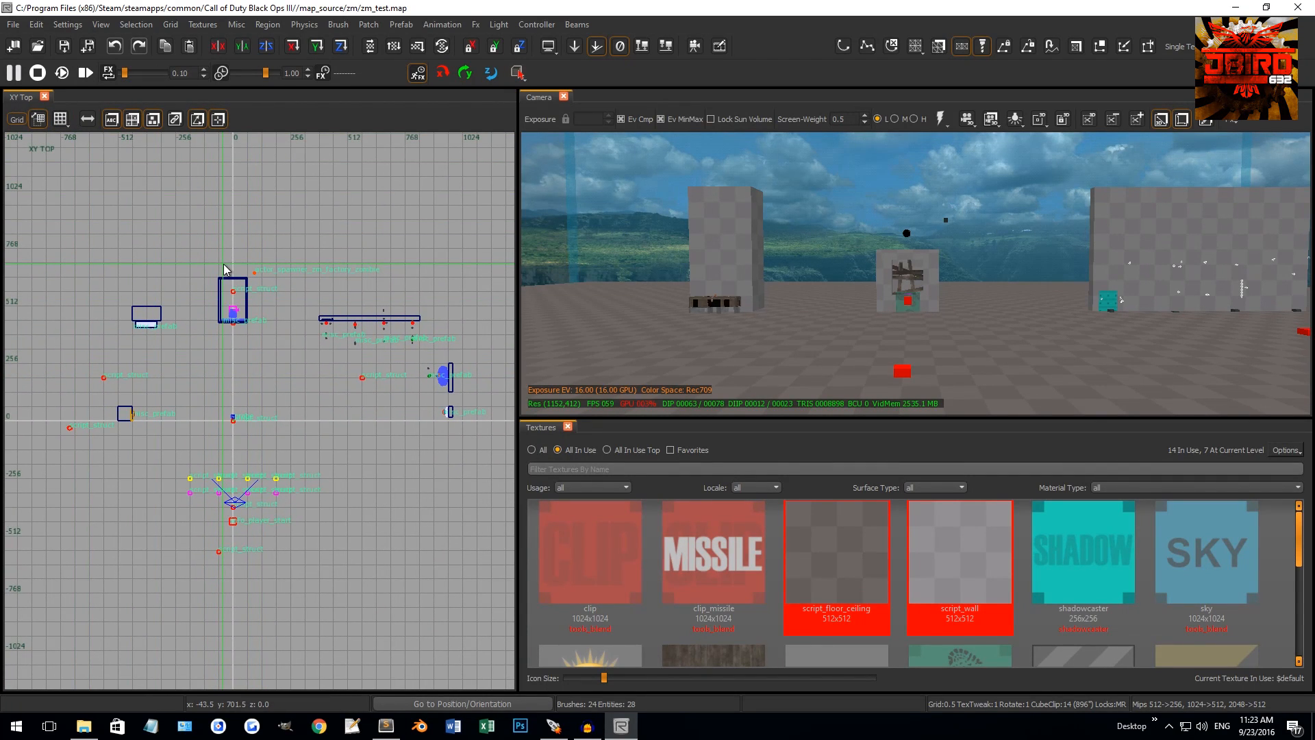
key(ctrl+Tab)
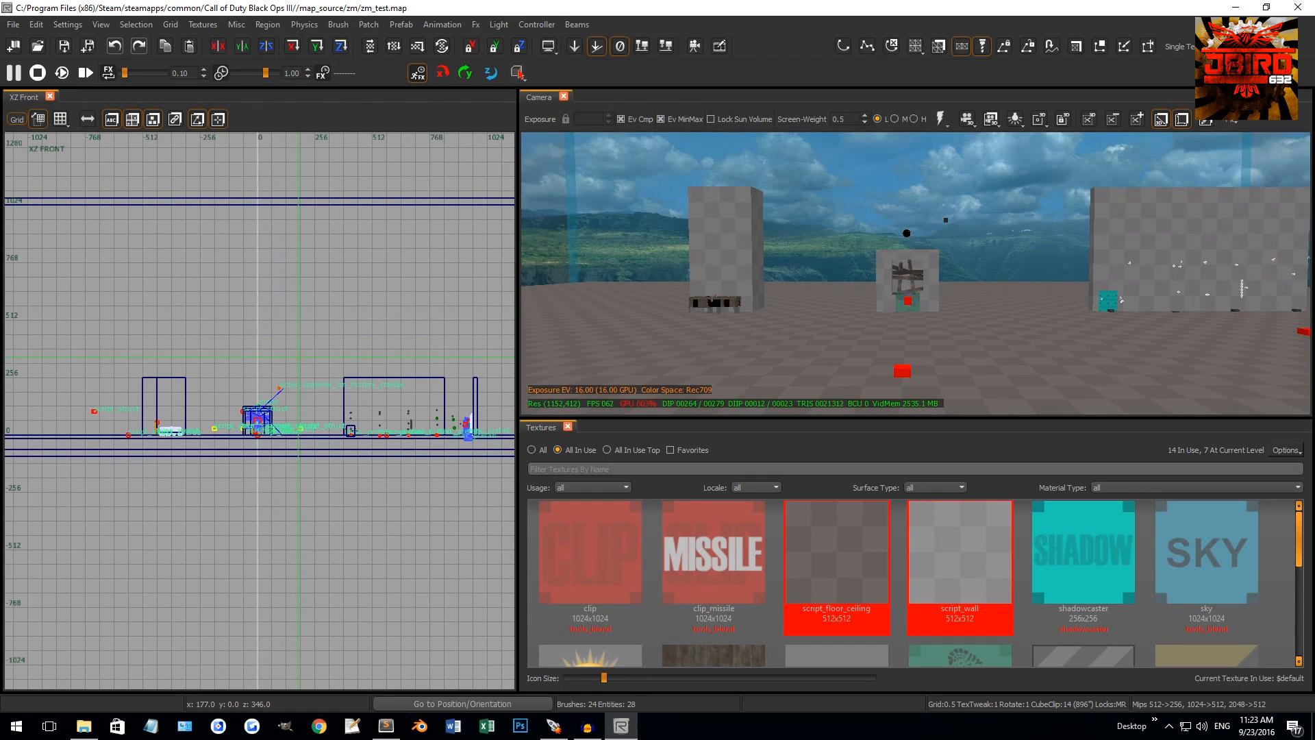
scroll(298, 346, down, 2)
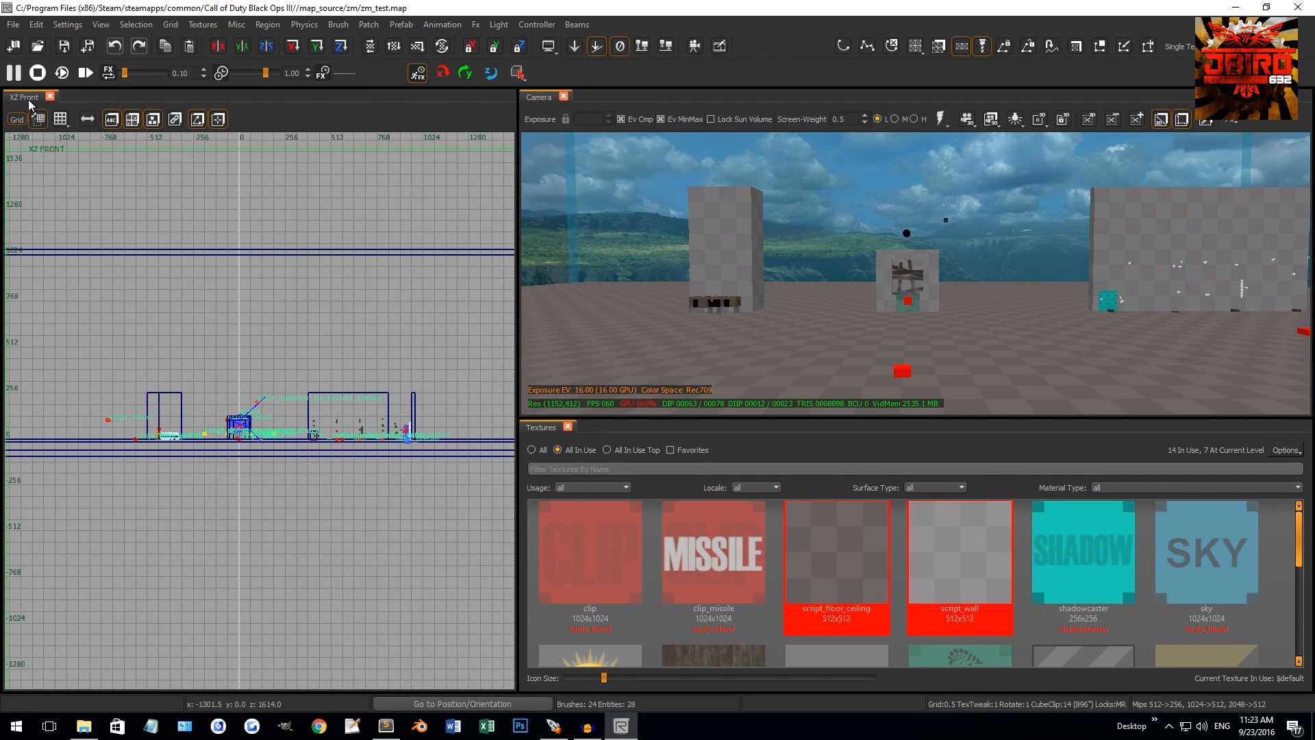
key(ctrl+Tab)
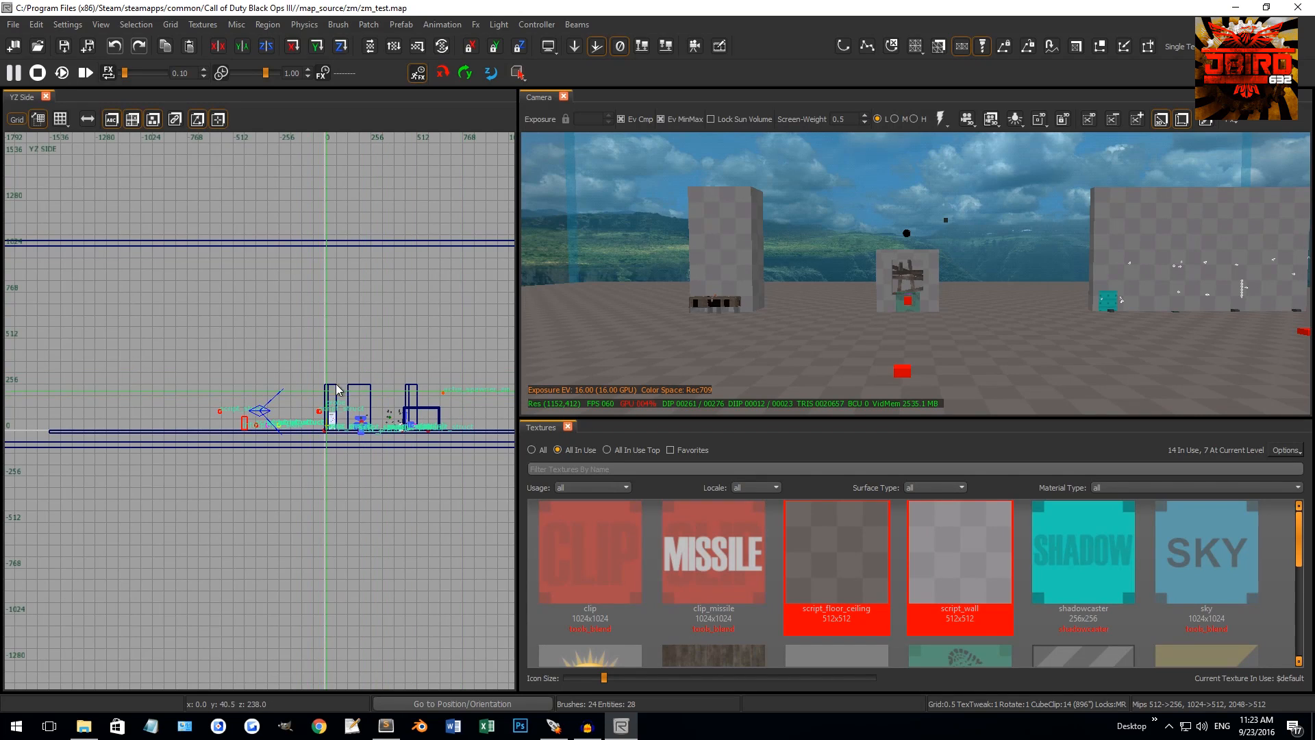
key(ctrl+Tab)
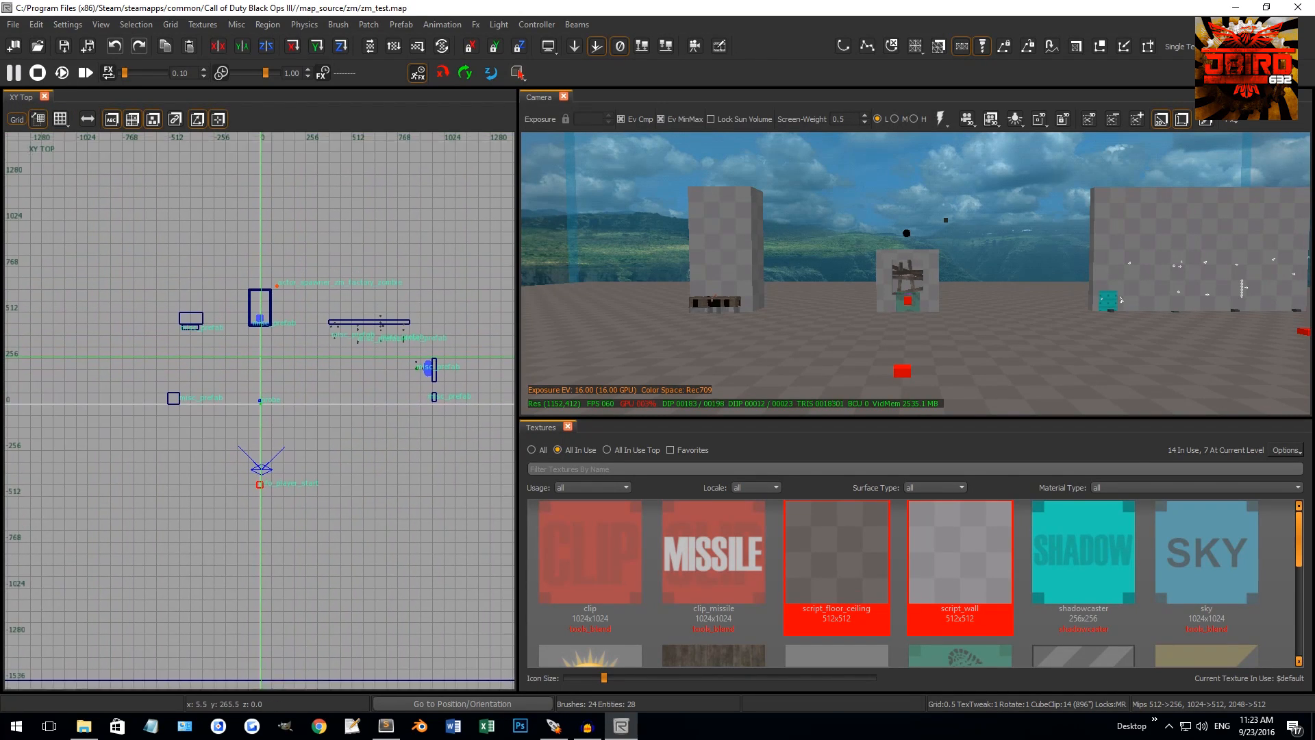
scroll(286, 289, up, 2)
scroll(290, 313, up, 2)
right_drag(305, 332, 343, 275)
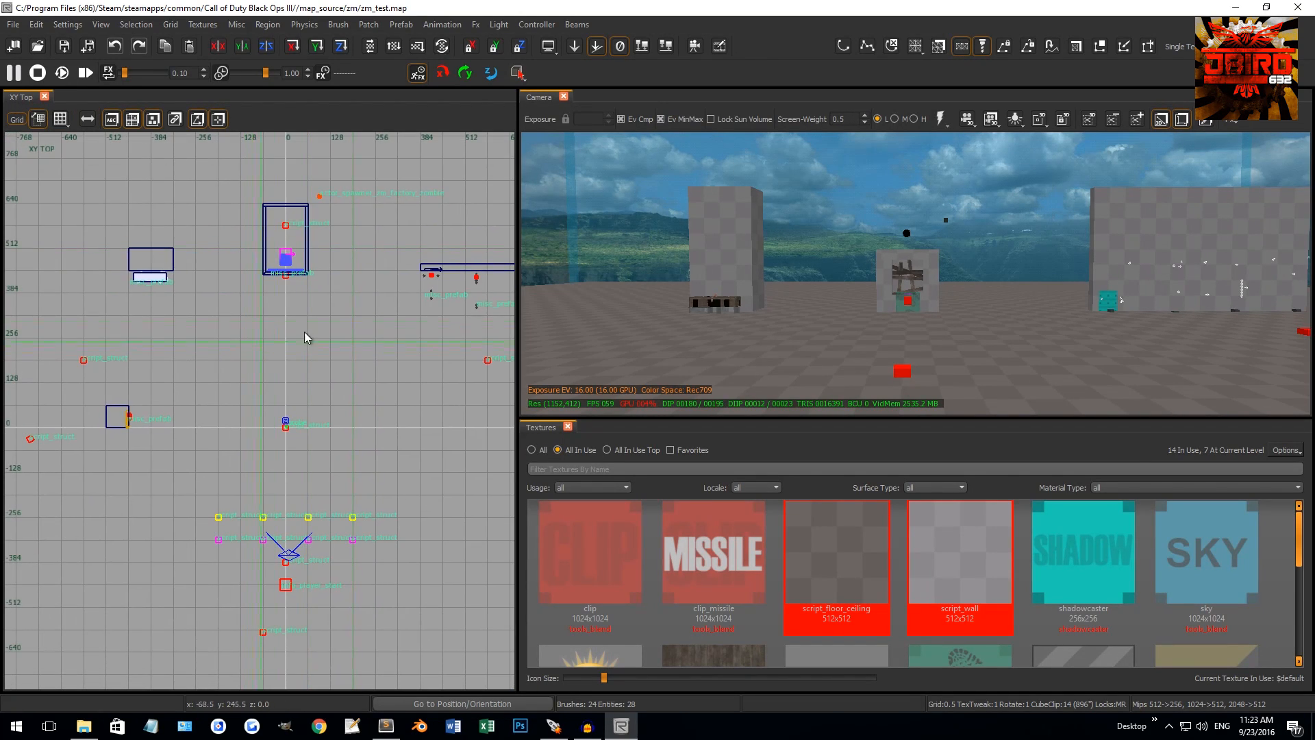
right_drag(281, 328, 279, 378)
scroll(279, 318, down, 2)
mouse_move(654, 296)
right_down()
mouse_move(774, 257)
mouse_move(767, 223)
right_up()
shift+click(820, 251)
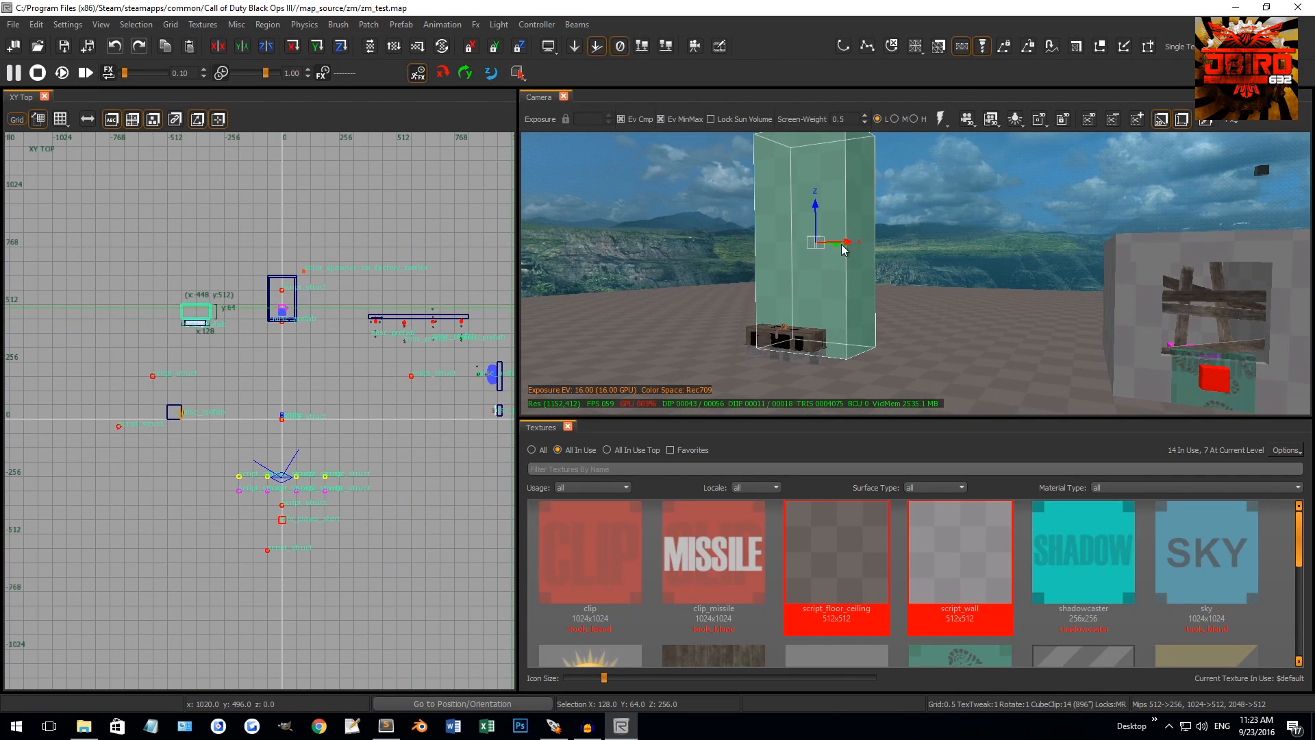
right_drag(830, 257, 788, 216)
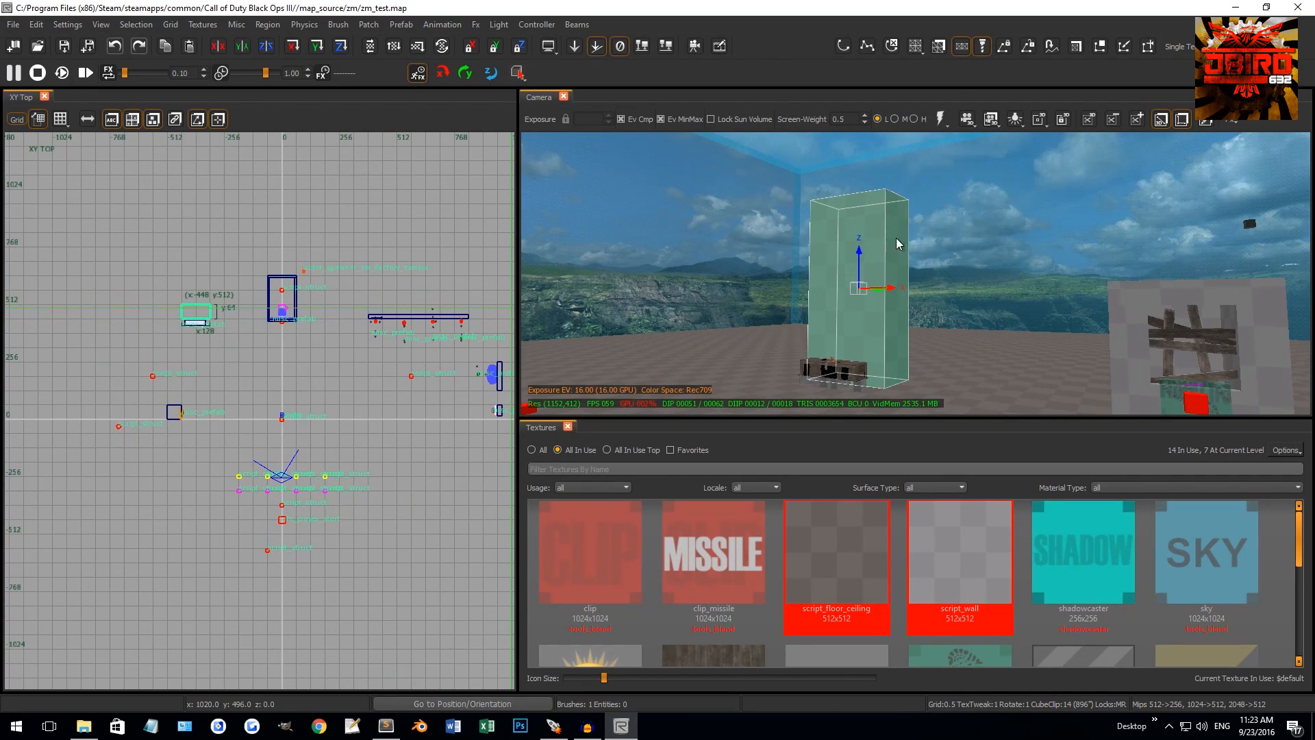
key(ctrl+Tab)
scroll(296, 422, up, 4)
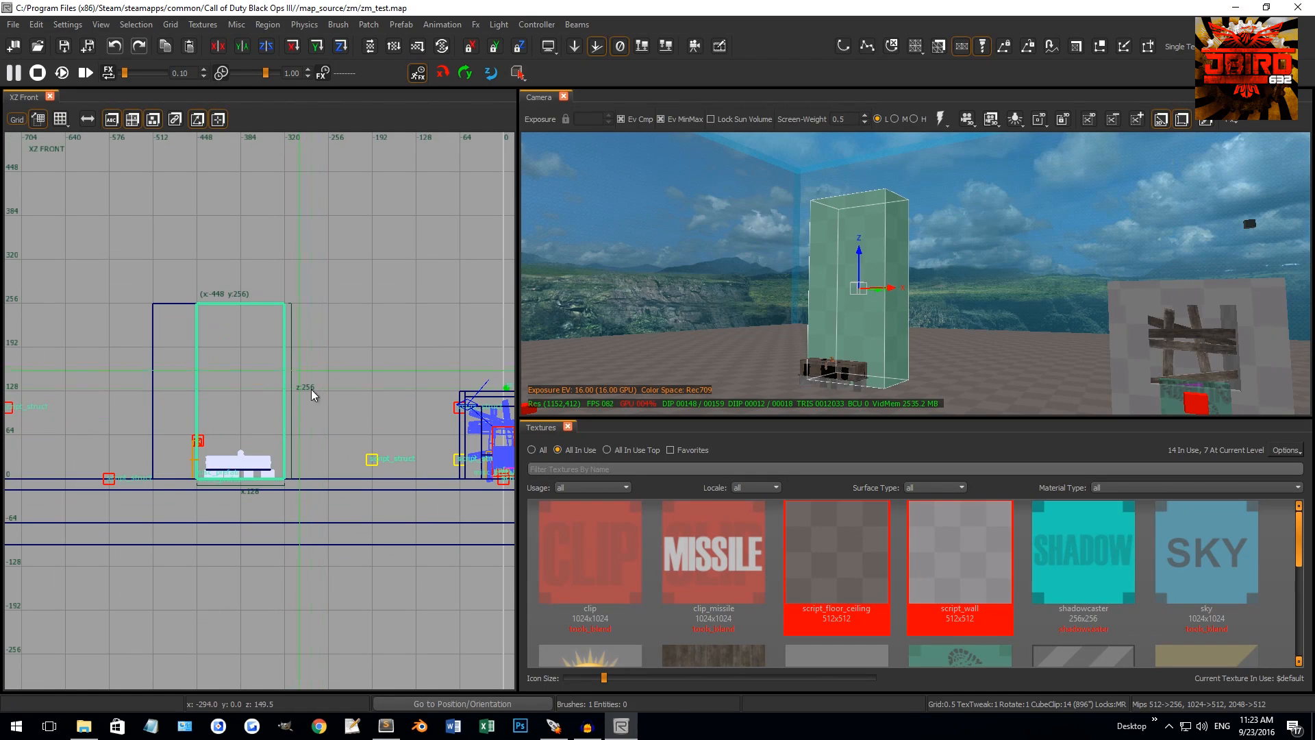
scroll(311, 389, up, 1)
mouse_move(216, 255)
mouse_down()
mouse_move(227, 216)
mouse_move(241, 251)
mouse_move(234, 261)
mouse_move(229, 248)
mouse_move(227, 264)
mouse_up()
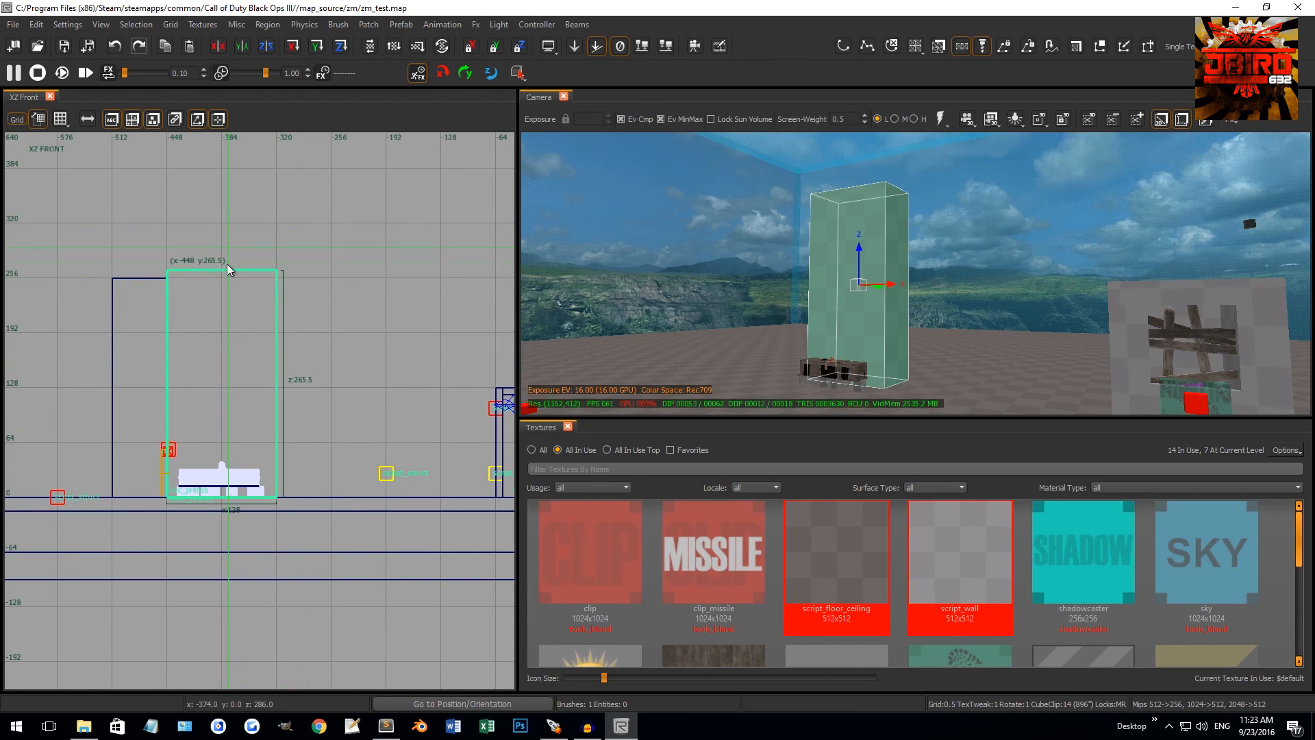
key(ctrl+z)
key(Escape)
mouse_move(824, 207)
right_down()
mouse_move(863, 218)
mouse_move(826, 209)
right_up()
scroll(393, 286, down, 5)
key(ctrl+Tab)
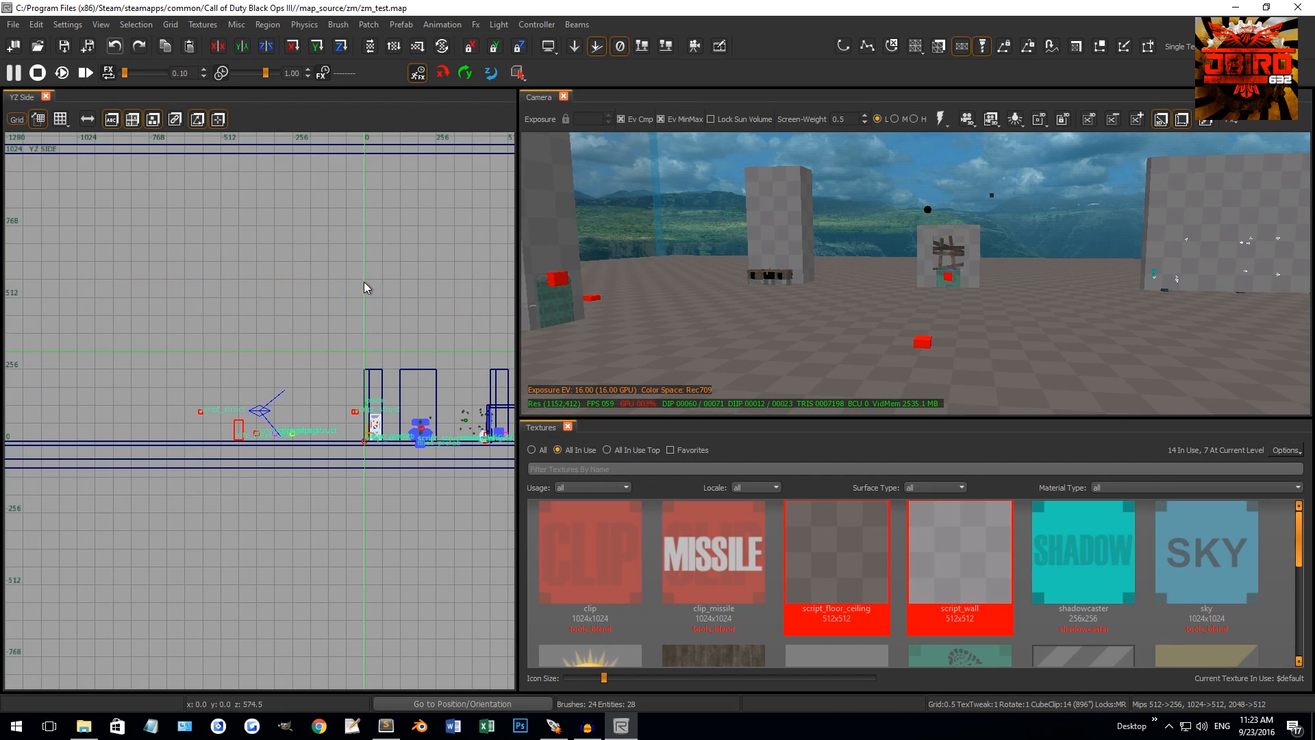
key(ctrl+Tab)
right_drag(178, 253, 135, 228)
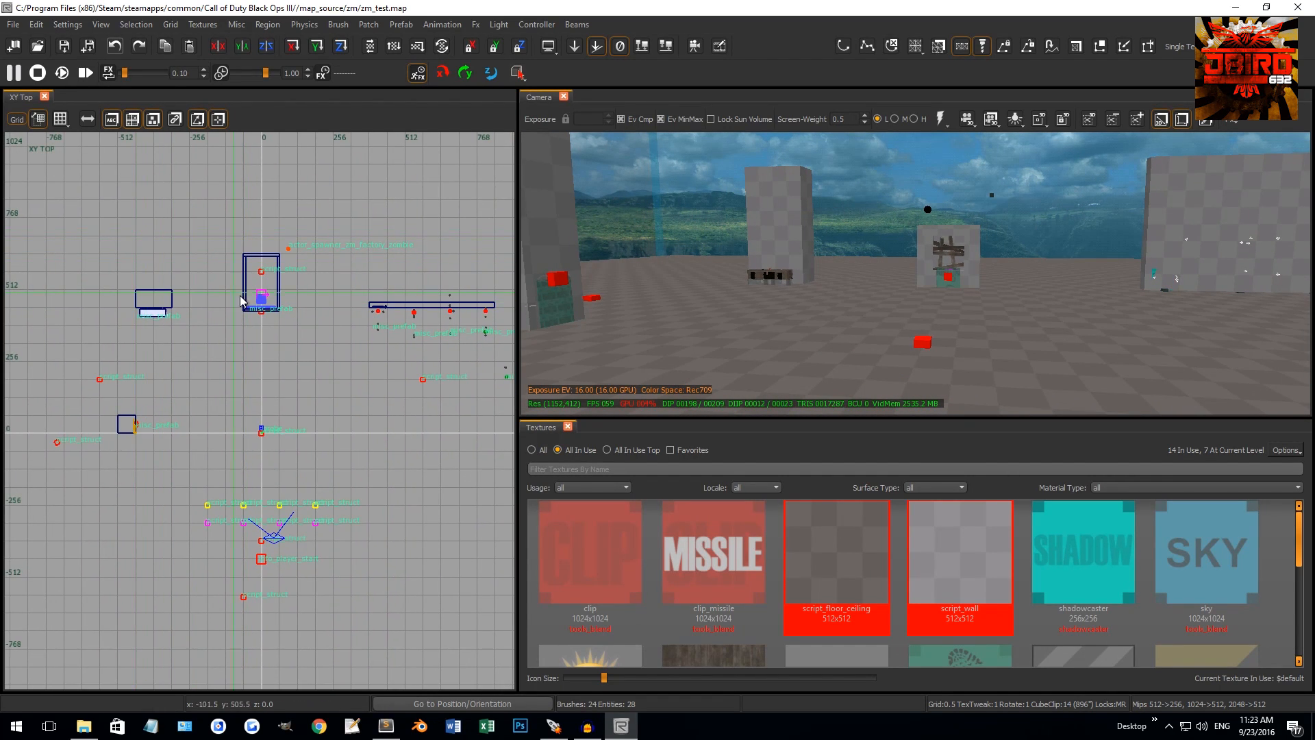
right_drag(140, 411, 167, 430)
mouse_move(249, 365)
right_down()
mouse_move(213, 355)
mouse_move(246, 365)
right_up()
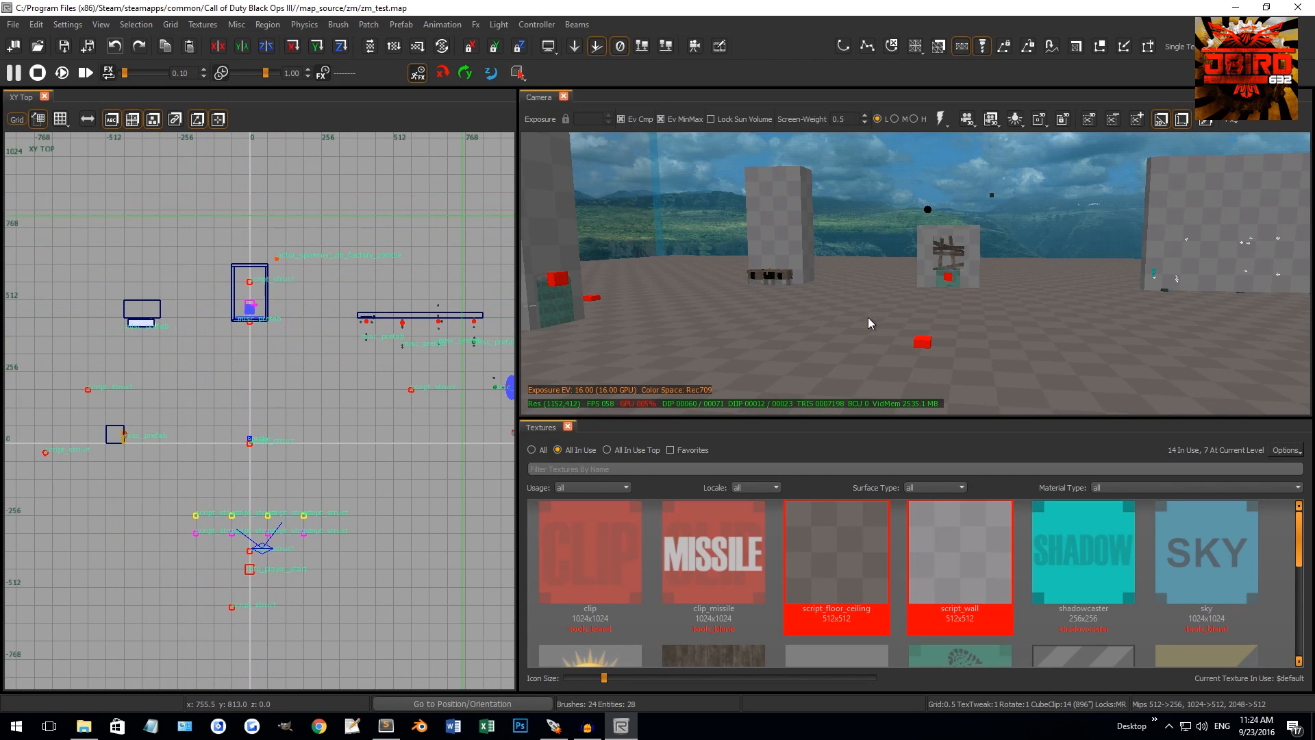
right_drag(869, 318, 669, 219)
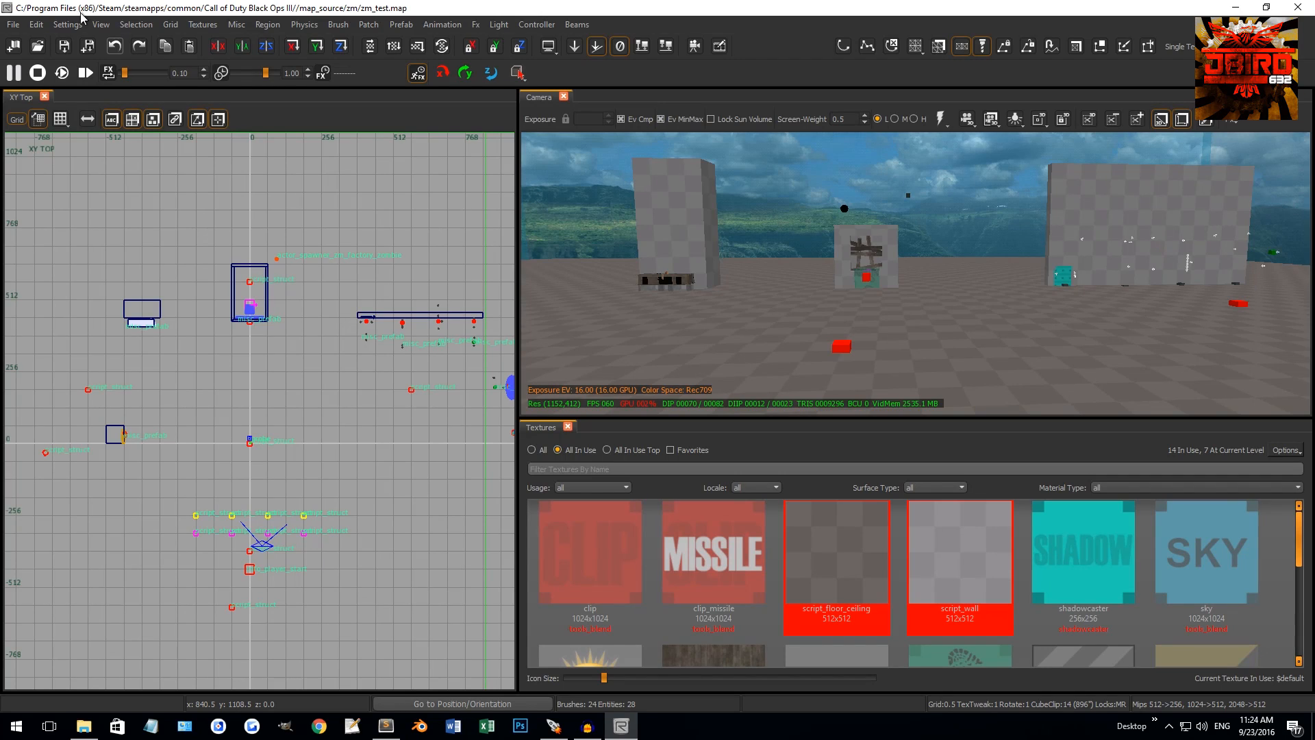
Hide the camera's Exposure toolbar and fly the camera across the map to the checkered wall
click(100, 24)
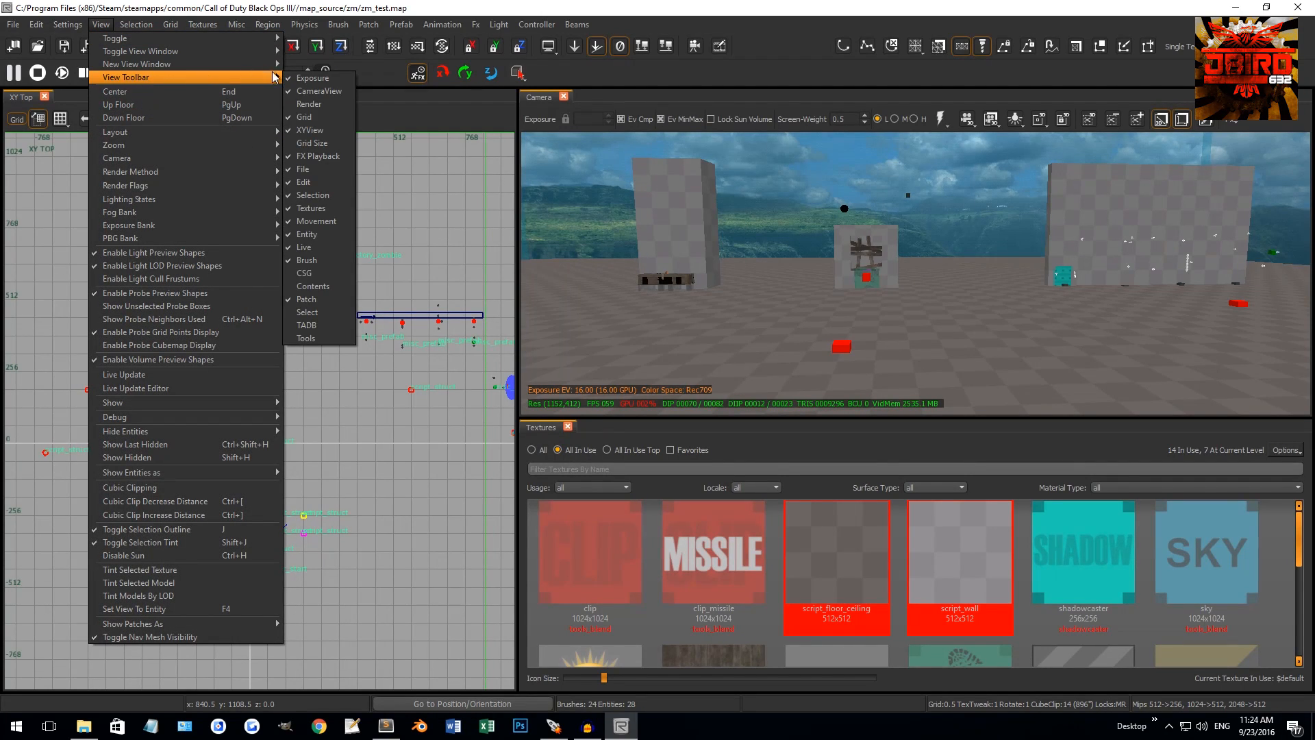
click(313, 77)
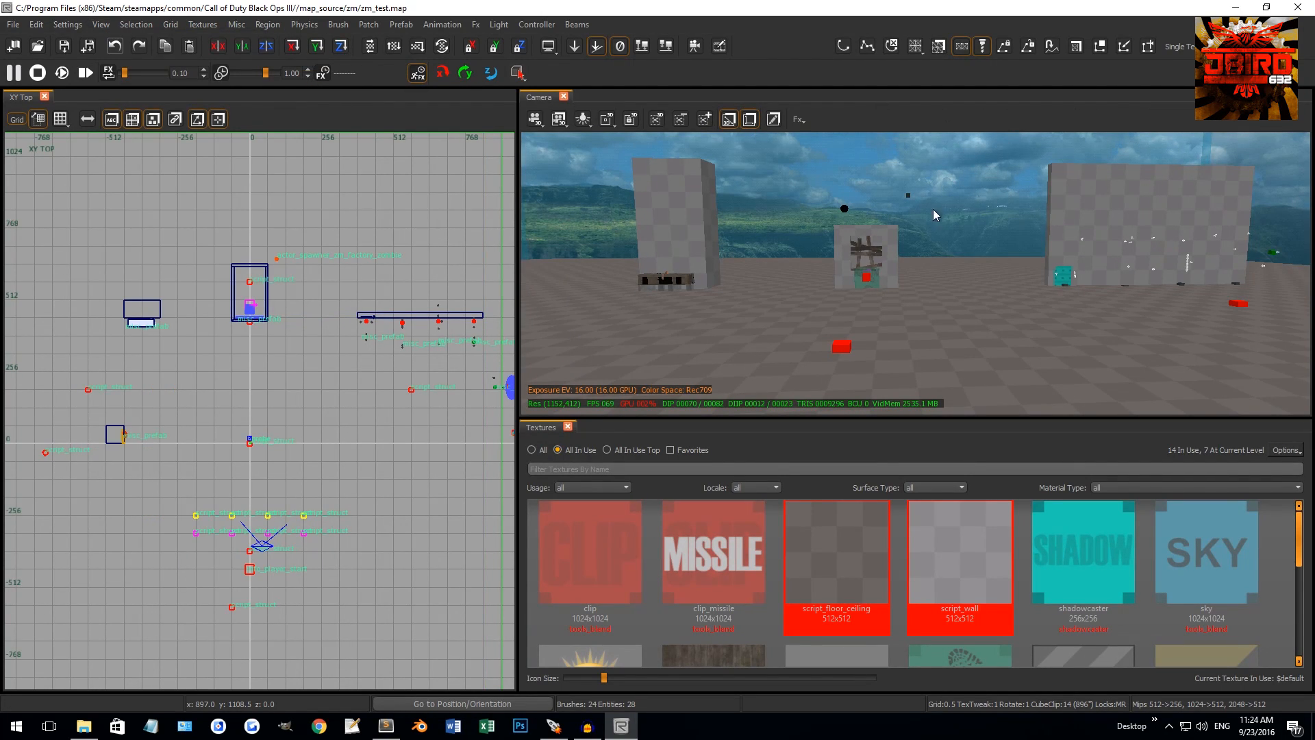
right_drag(875, 231, 857, 230)
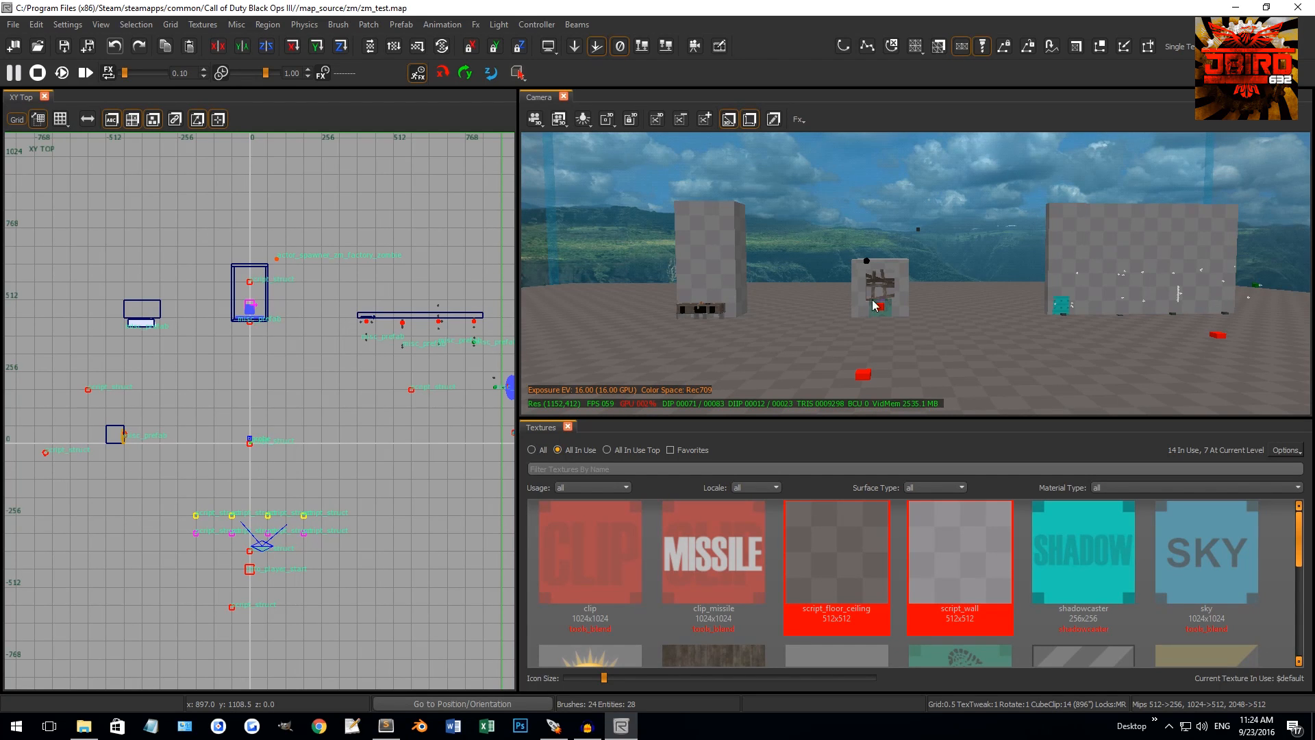
right_drag(872, 299, 883, 334)
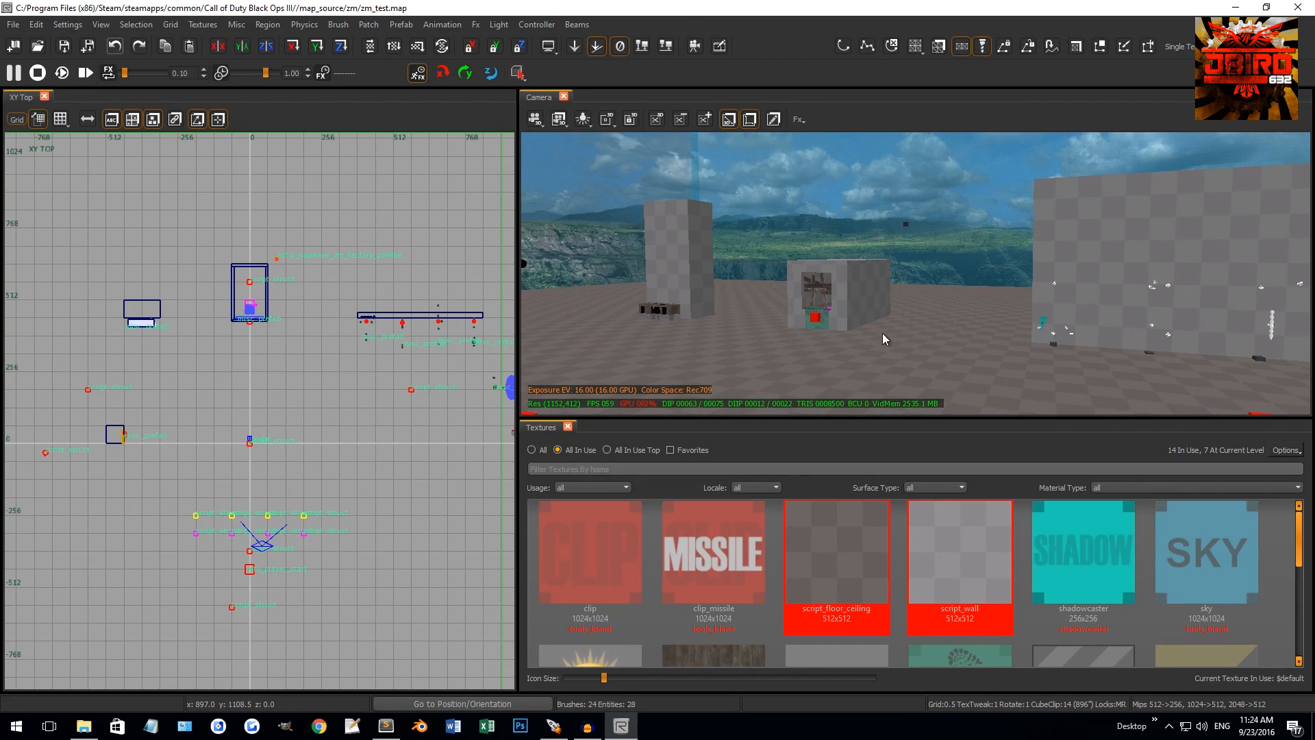
mouse_move(904, 281)
right_down()
mouse_move(912, 233)
mouse_move(892, 231)
mouse_move(908, 298)
mouse_move(886, 308)
mouse_move(900, 300)
right_up()
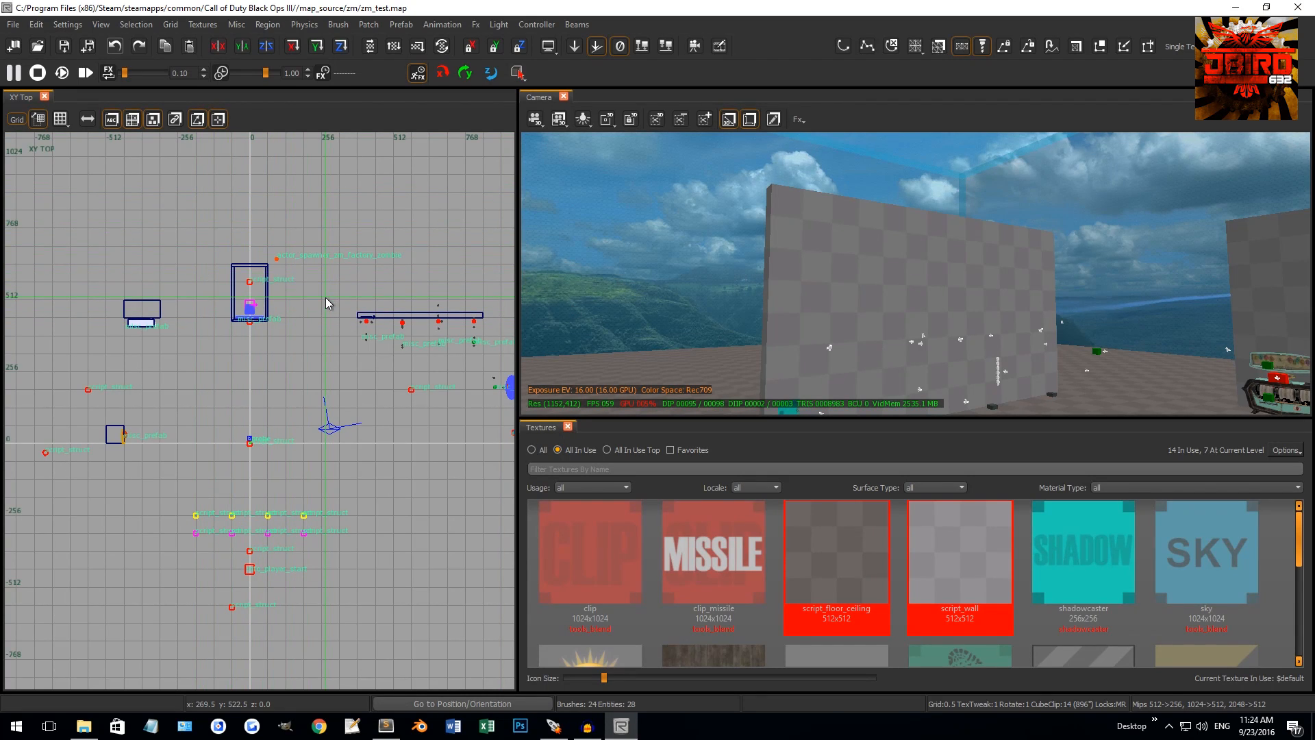
scroll(947, 269, up, 3)
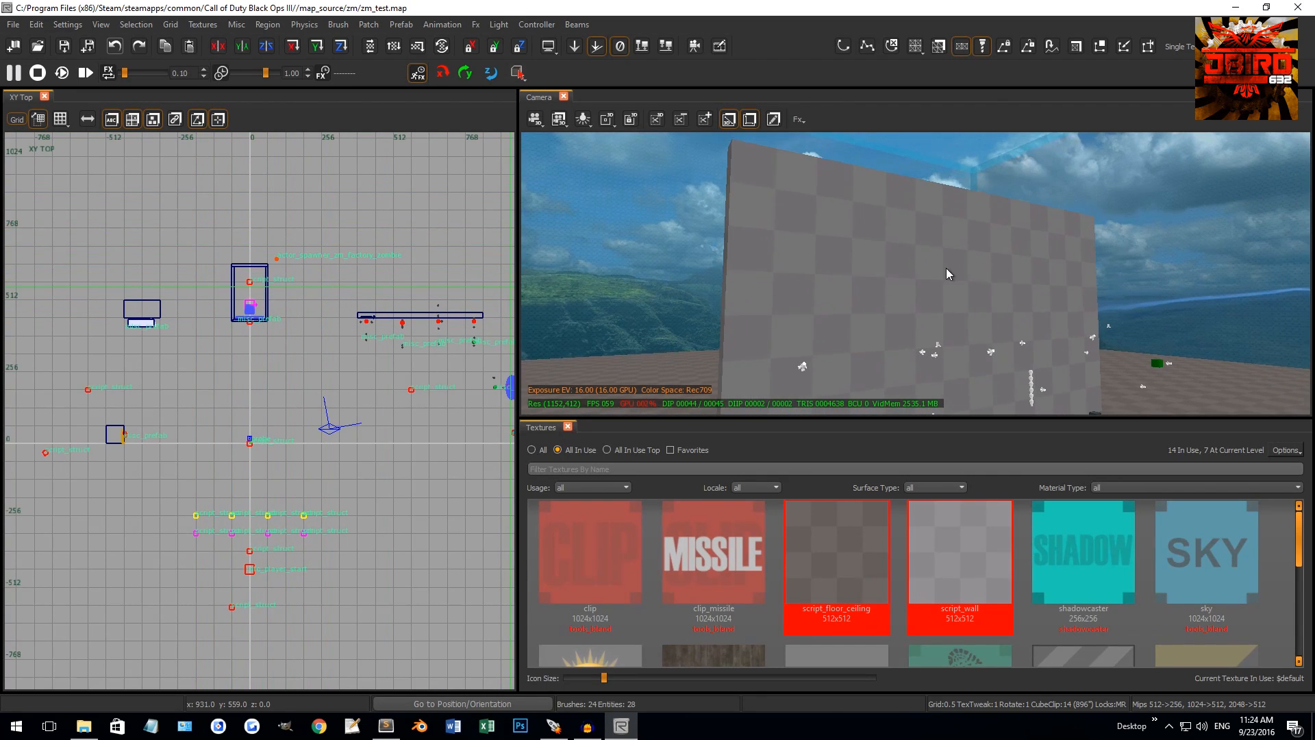
shift+click(865, 240)
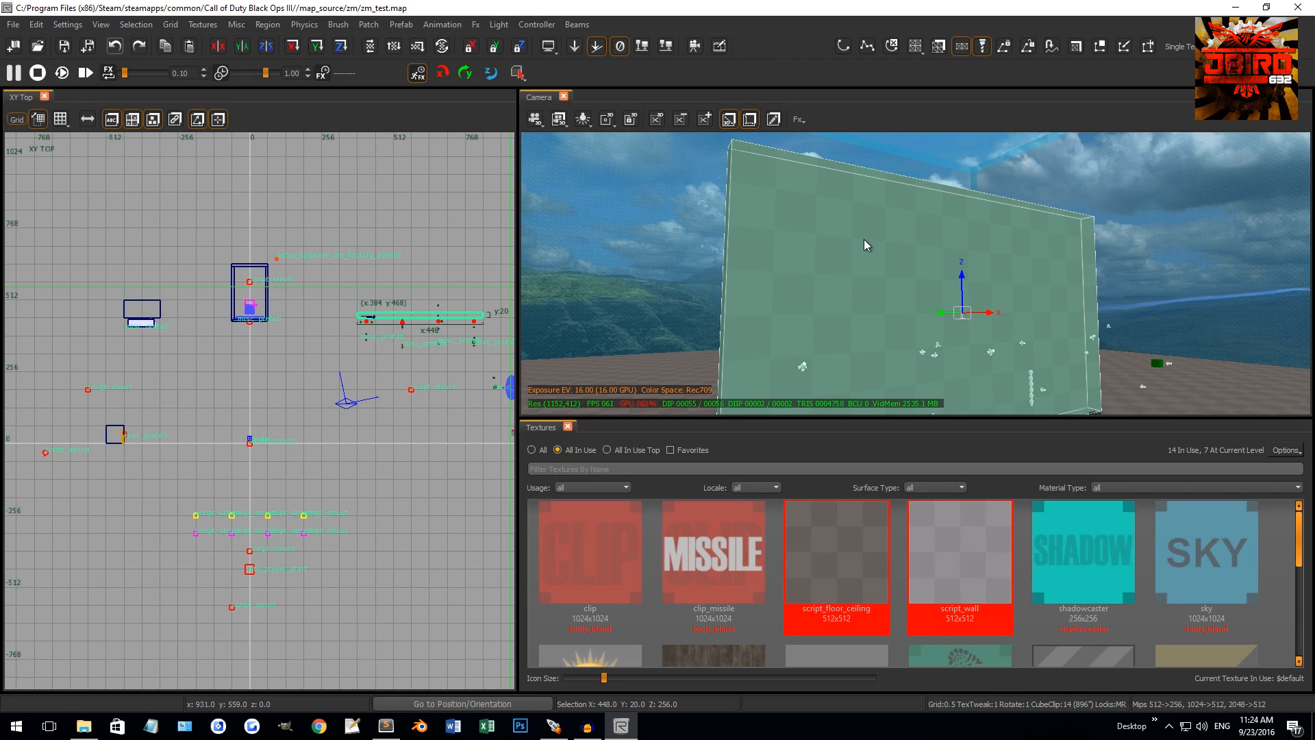
right_drag(297, 400, 375, 358)
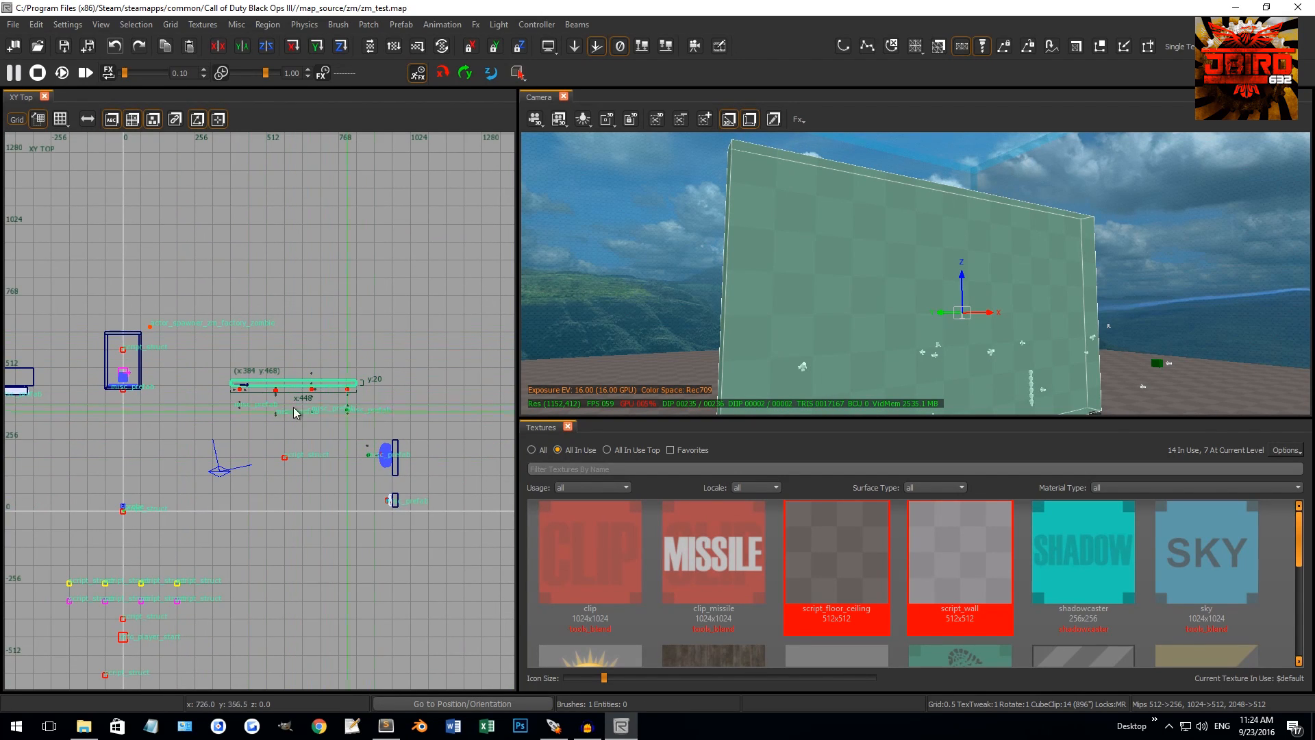
shift+click(847, 285)
right_drag(329, 380, 325, 401)
scroll(324, 400, up, 1)
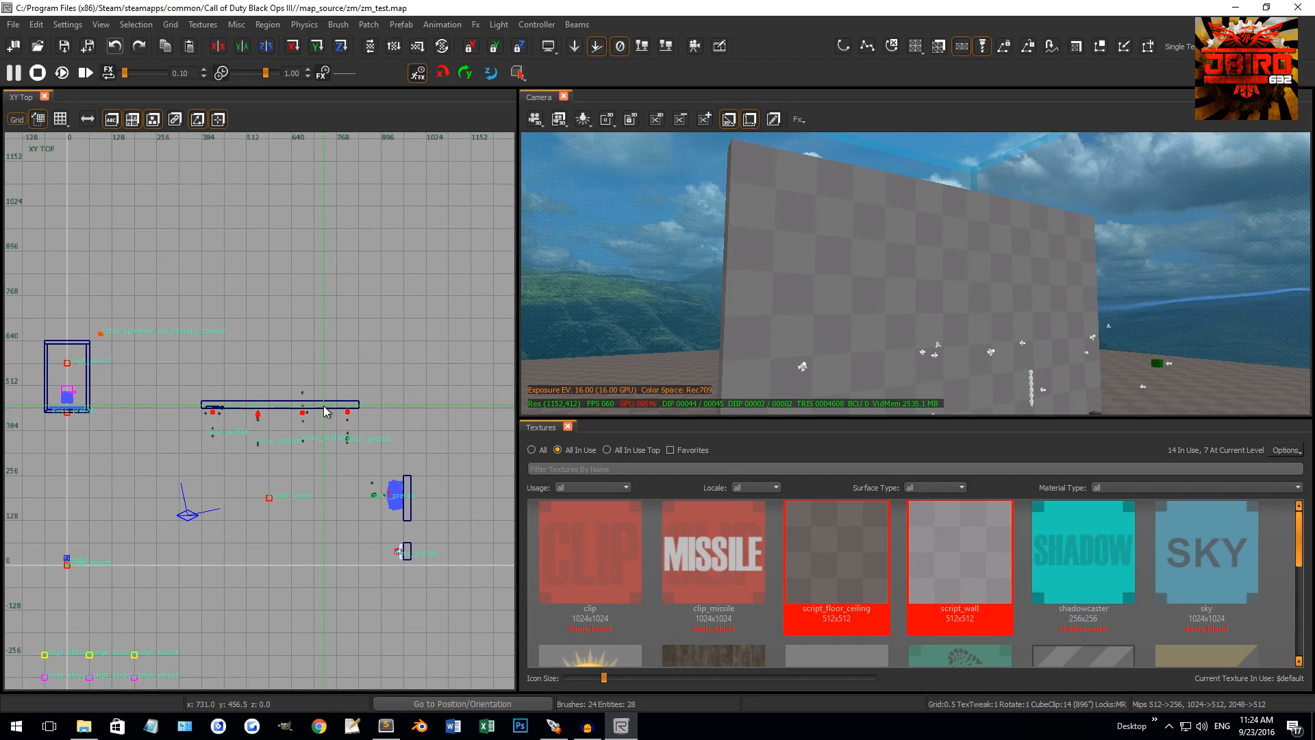
scroll(322, 399, down, 1)
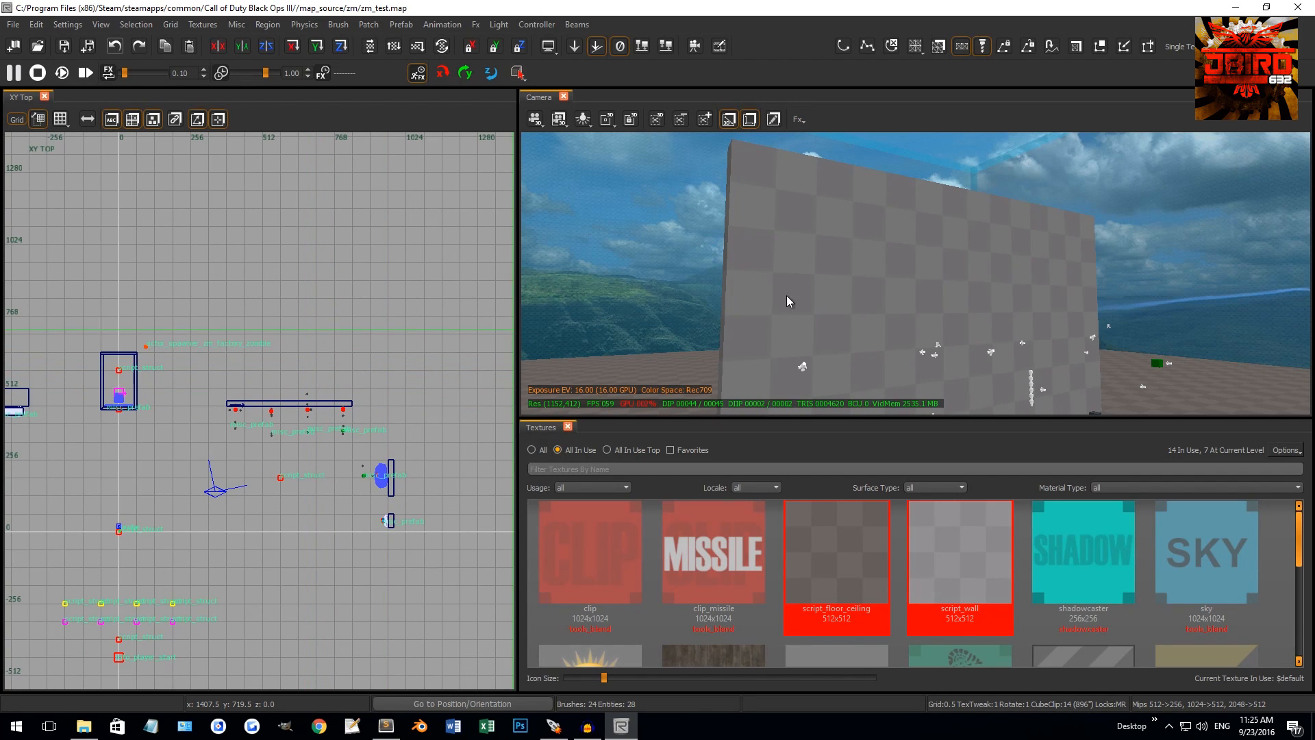
mouse_move(786, 300)
right_down()
mouse_move(918, 231)
mouse_move(913, 172)
mouse_move(787, 276)
right_up()
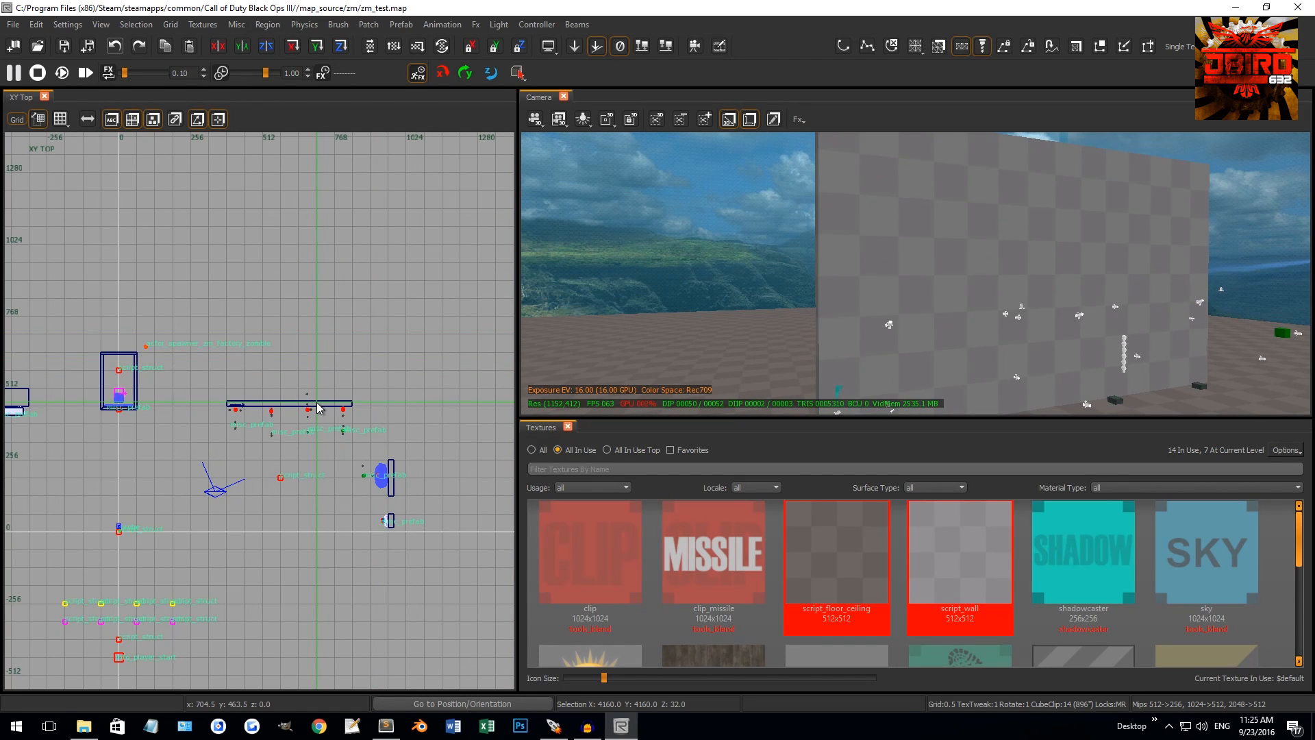
right_drag(807, 254, 846, 237)
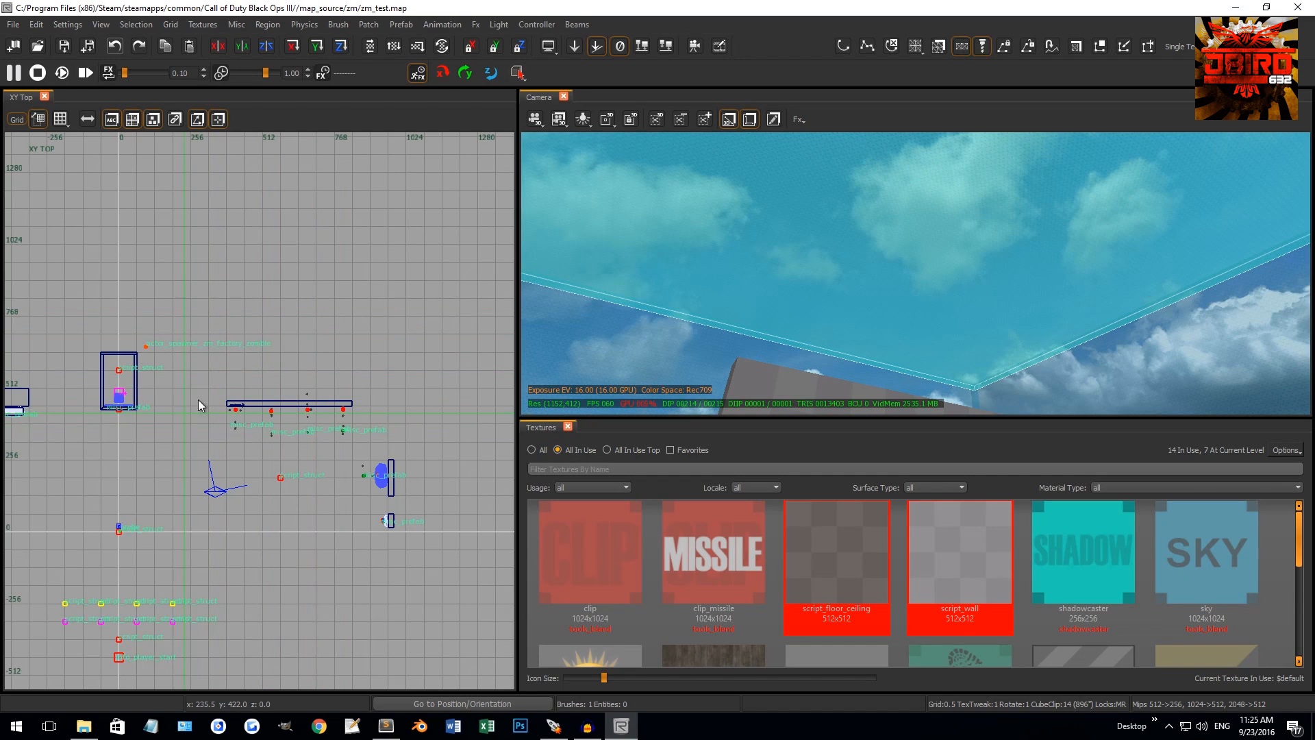
right_drag(790, 211, 796, 208)
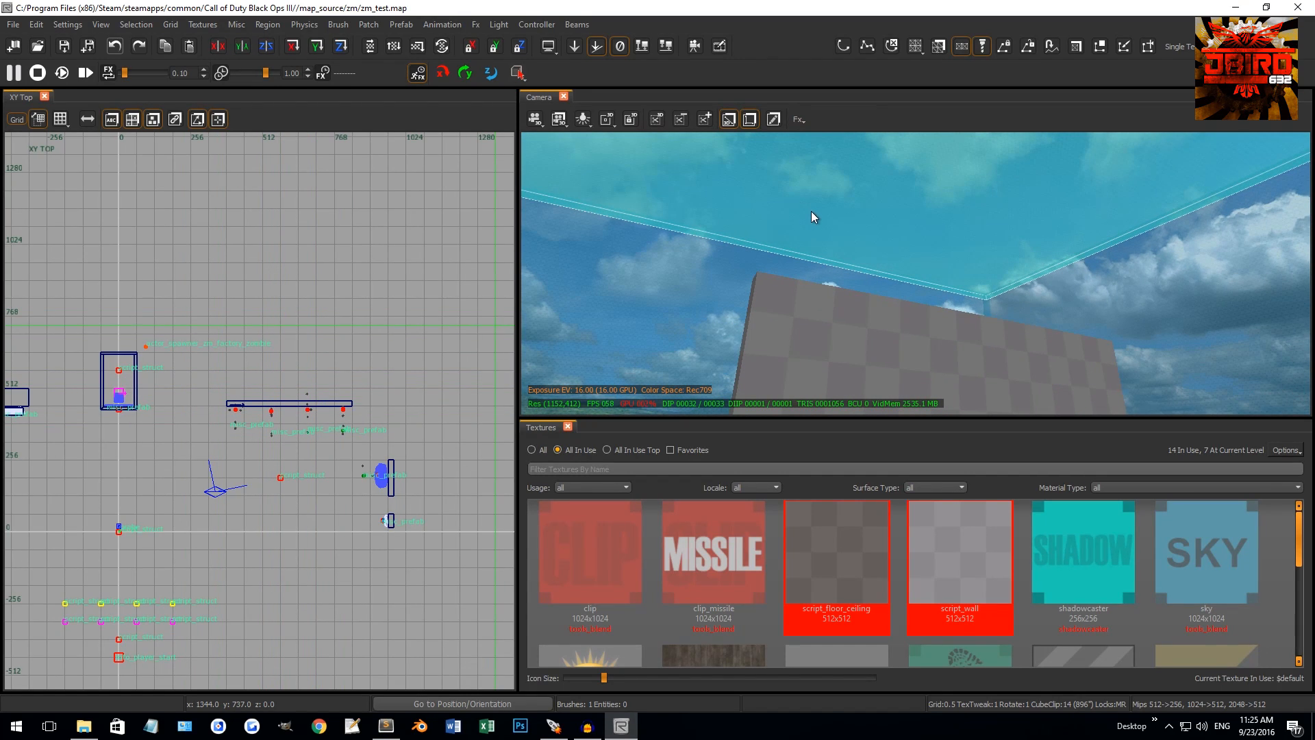
key(Escape)
scroll(319, 432, up, 3)
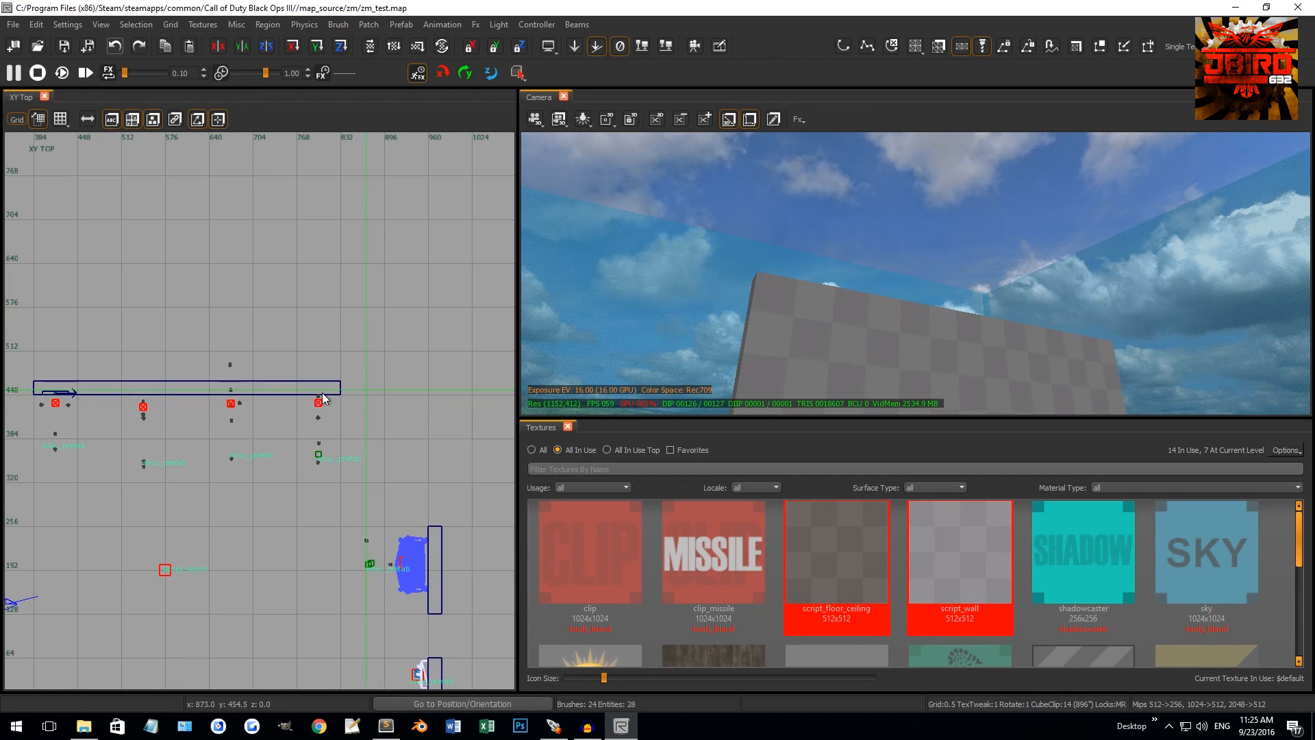
click(325, 387)
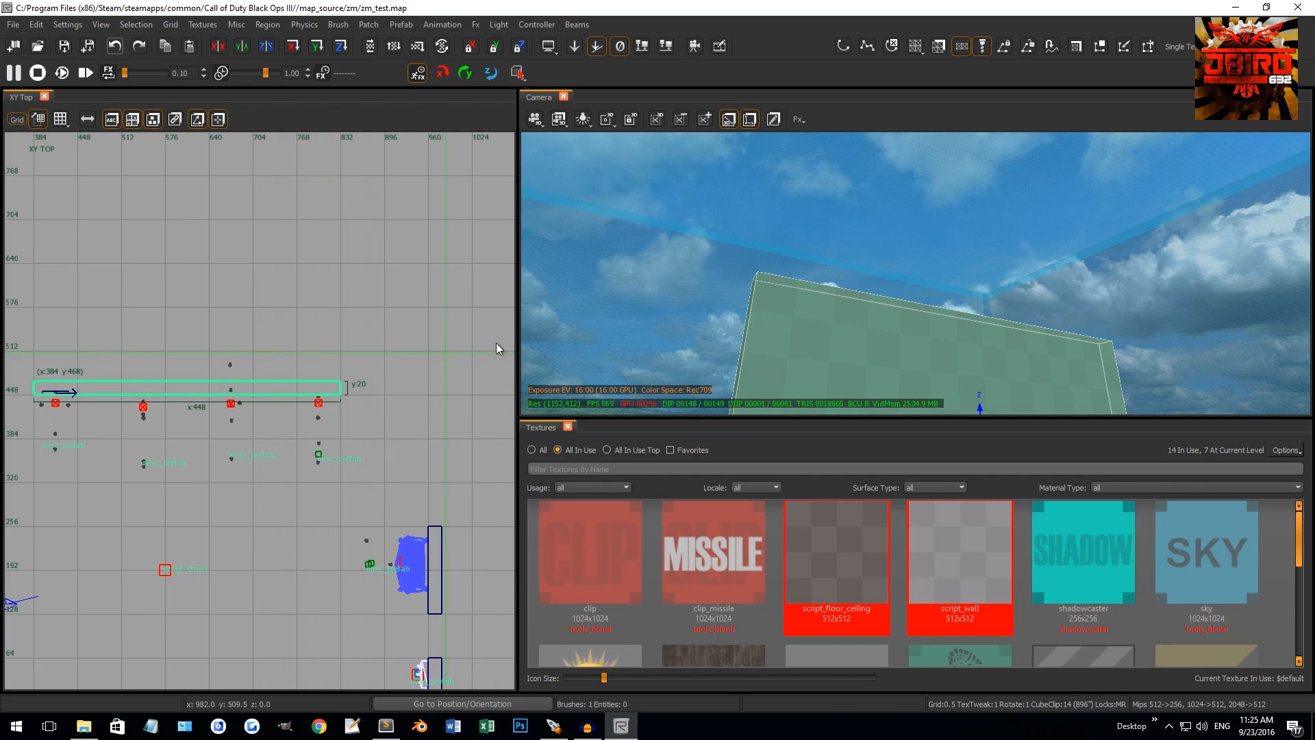
key(Escape)
right_drag(874, 209, 883, 282)
shift+click(886, 209)
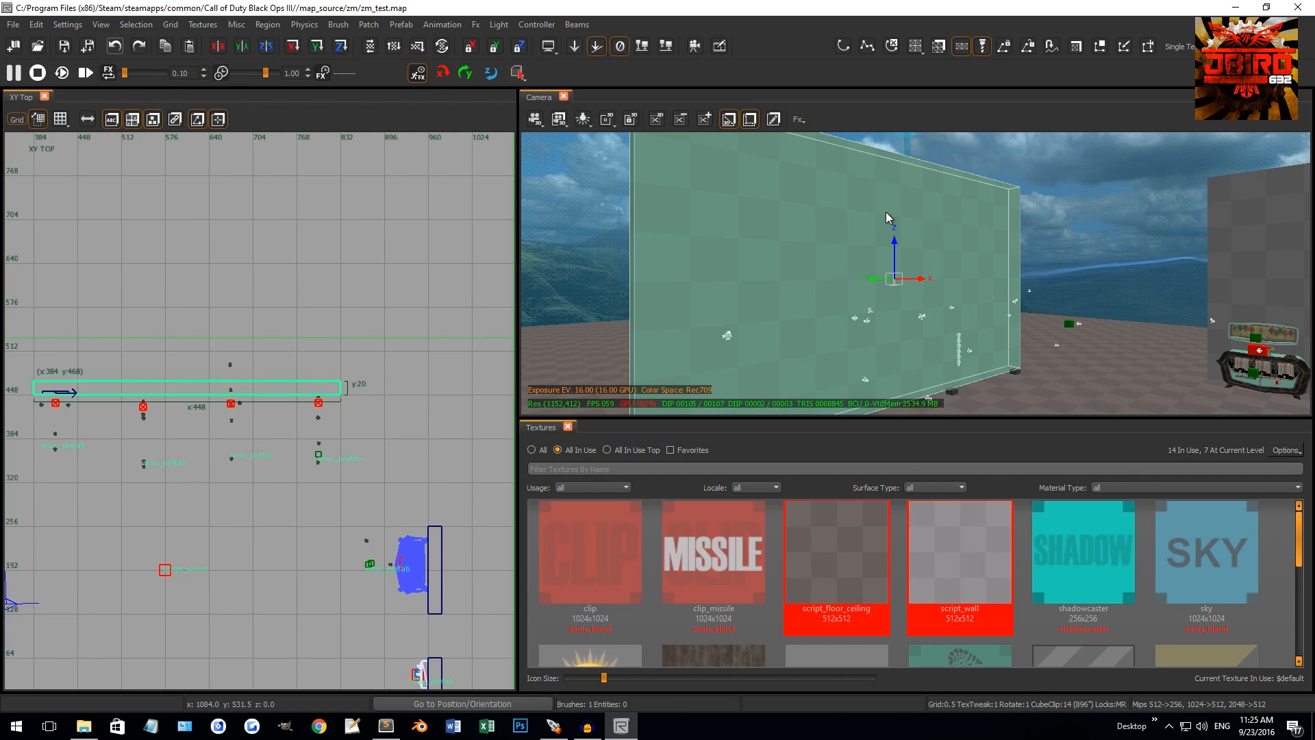
key(Escape)
right_drag(887, 213, 980, 308)
scroll(935, 178, down, 4)
right_drag(935, 178, 855, 262)
scroll(931, 184, up, 4)
Select the checkered wall face and apply the t7_wood_planks_damaged_teak texture to it
shift+click(832, 226)
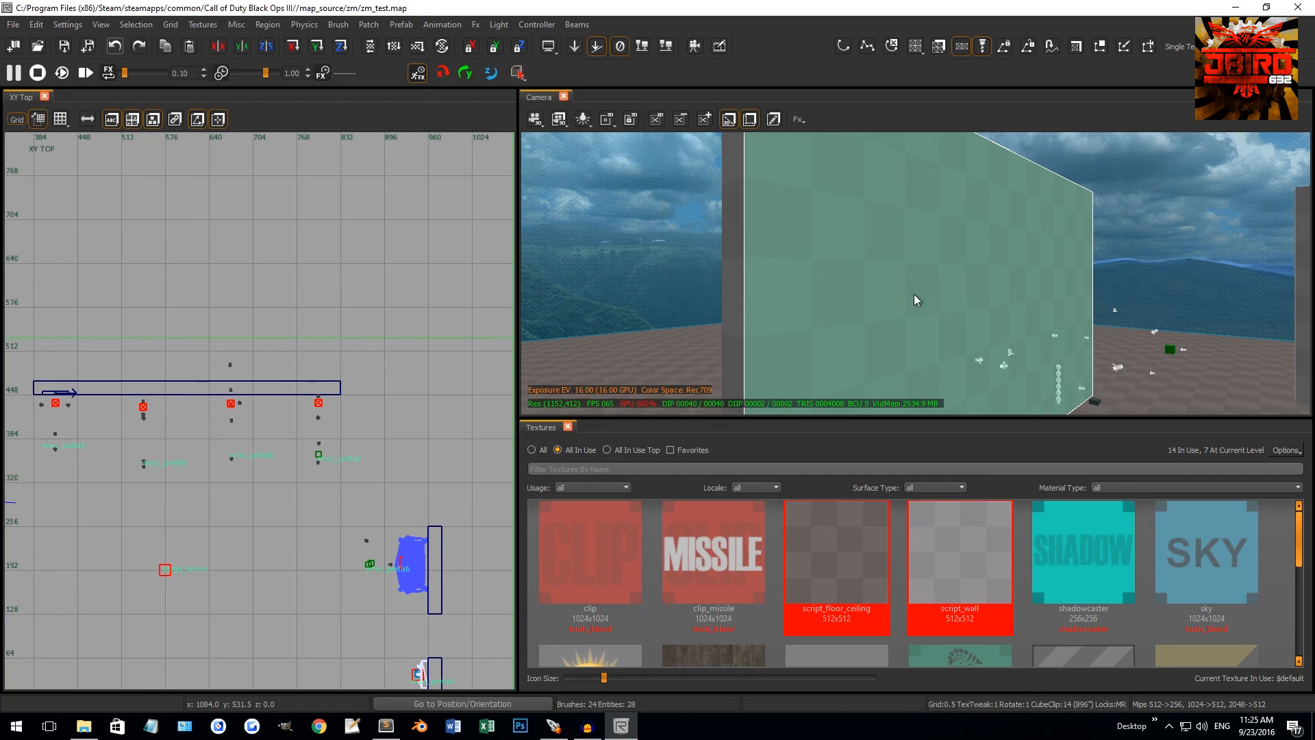
scroll(917, 577, down, 2)
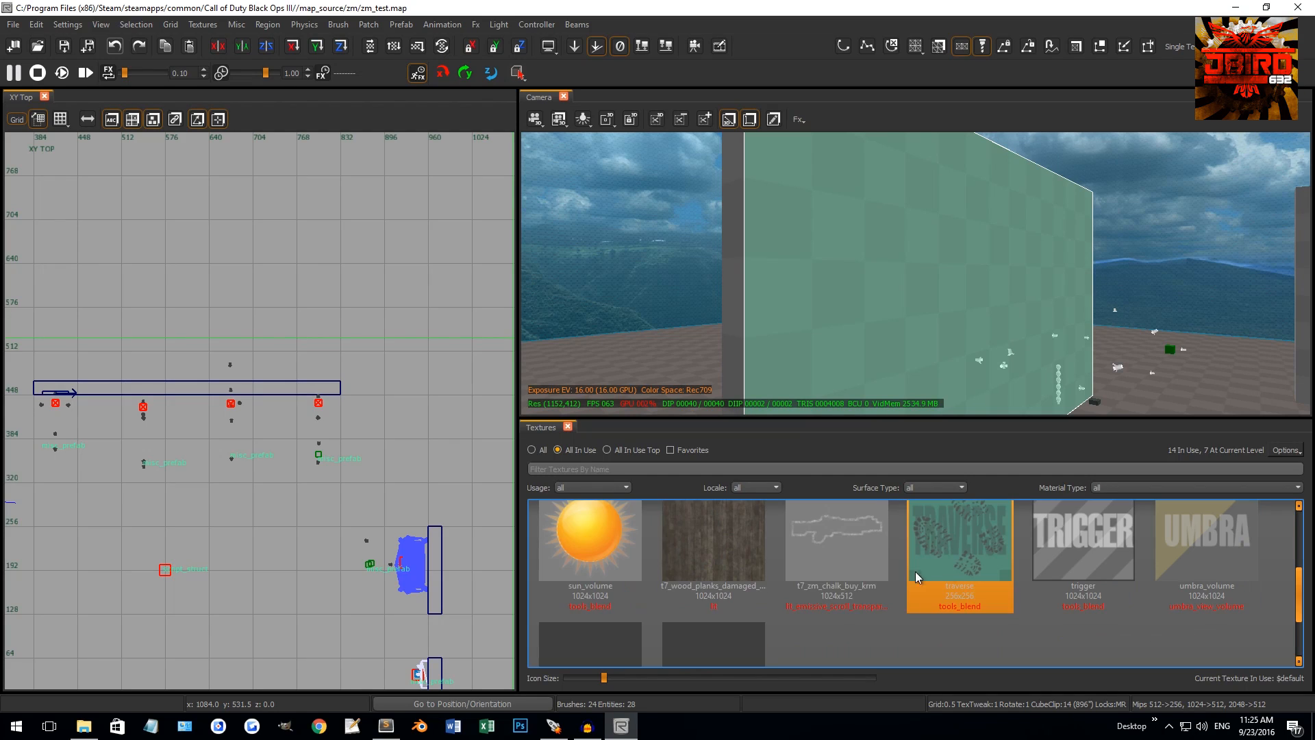
click(734, 548)
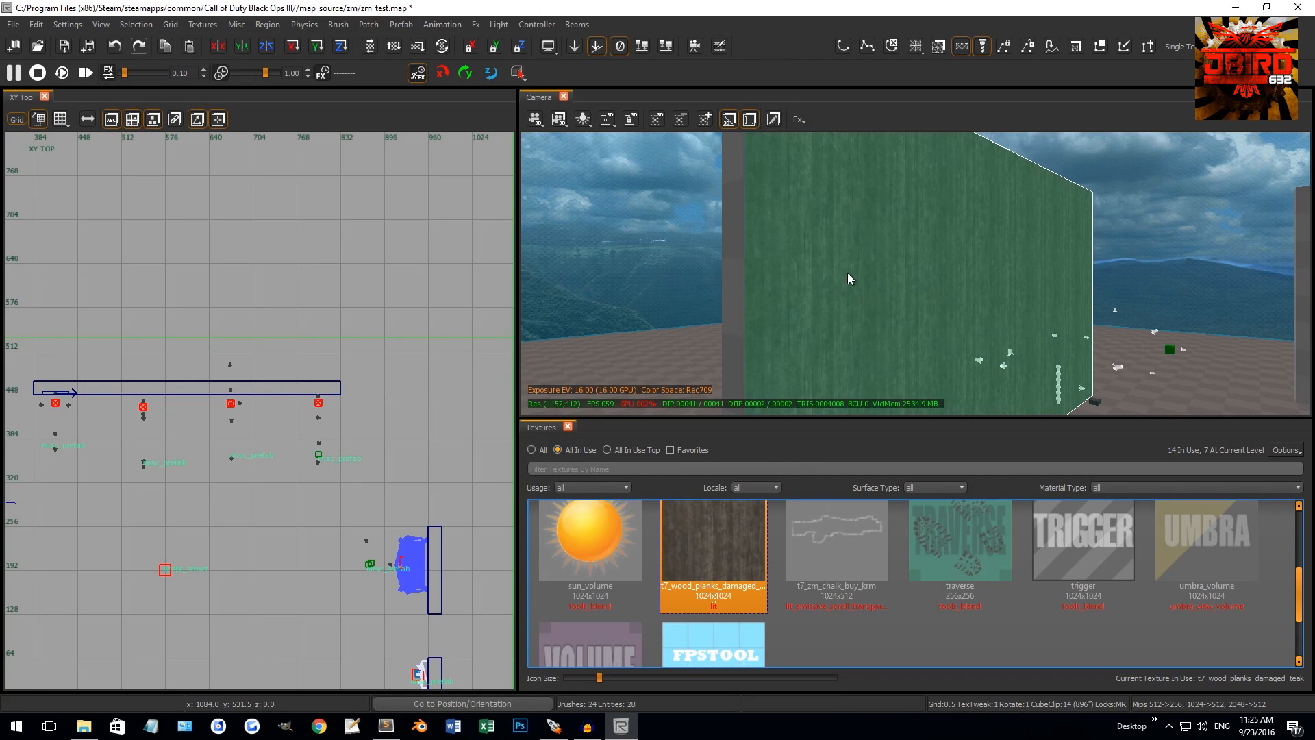
right_drag(743, 248, 1234, 338)
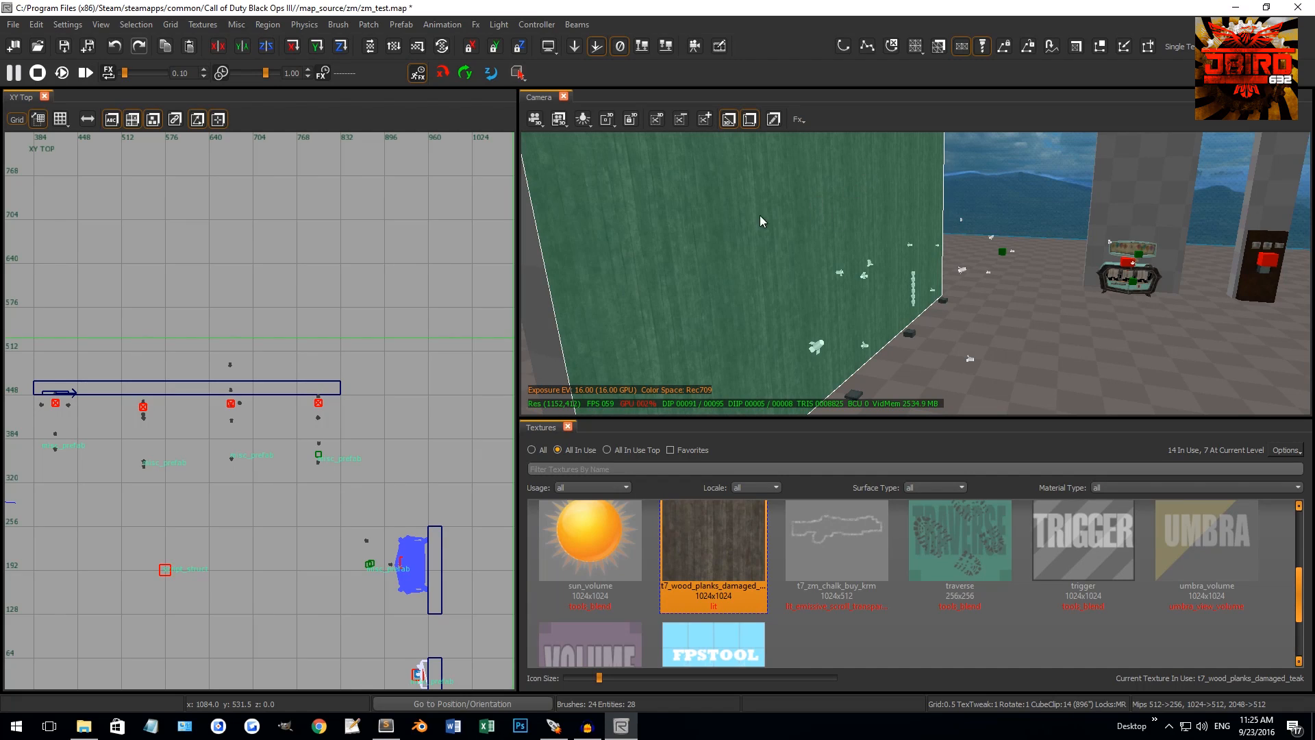
Select the whole wall brush and undo the wood planks texture, restoring the checkered surface
right_drag(815, 193, 808, 195)
key(Escape)
shift+click(812, 230)
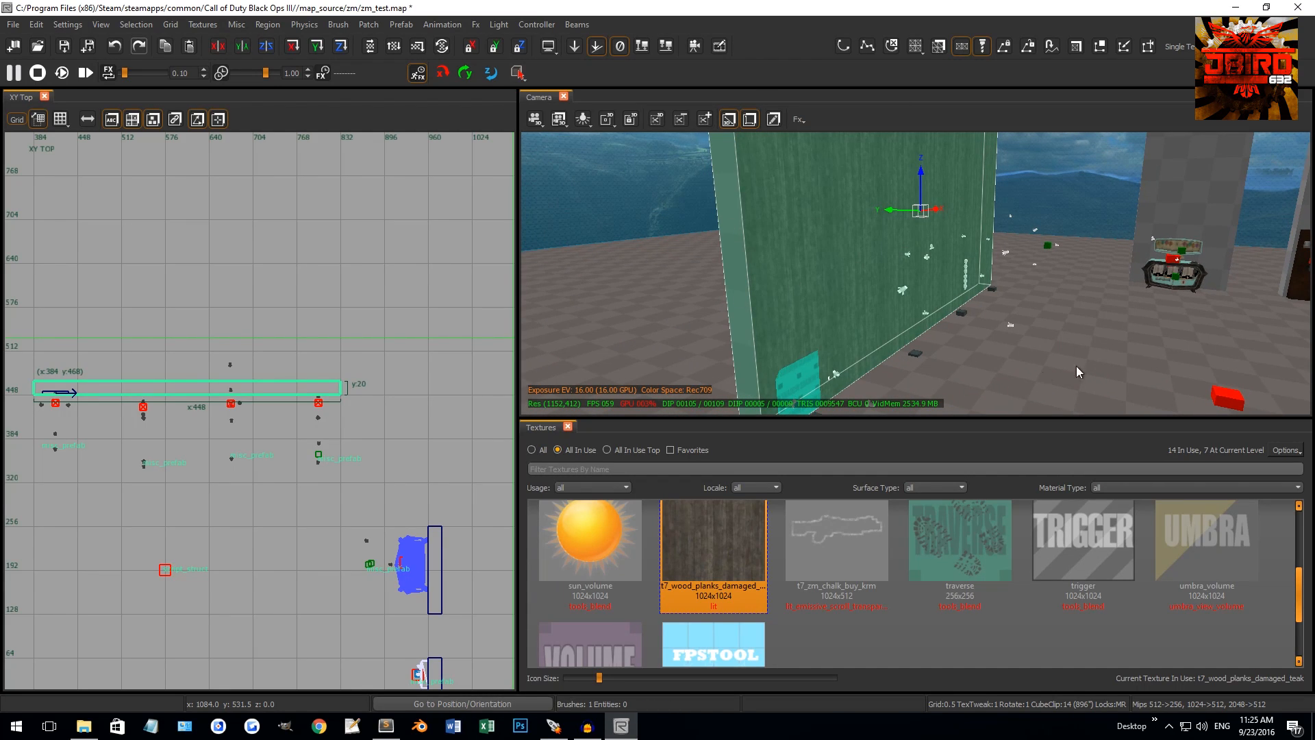
key(ctrl+z)
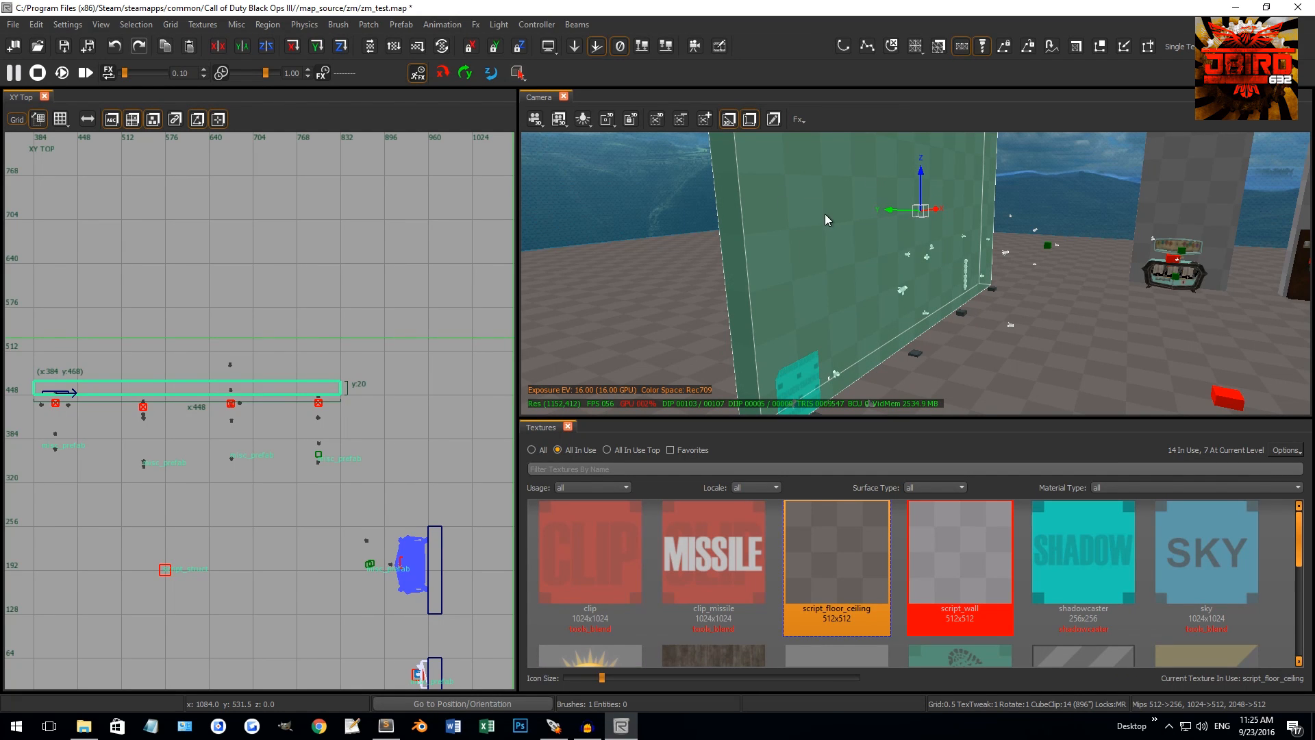
key(Escape)
mouse_move(824, 214)
right_down()
mouse_move(952, 237)
mouse_move(948, 267)
mouse_move(948, 227)
mouse_move(909, 263)
mouse_move(925, 249)
mouse_move(906, 252)
mouse_move(844, 198)
right_up()
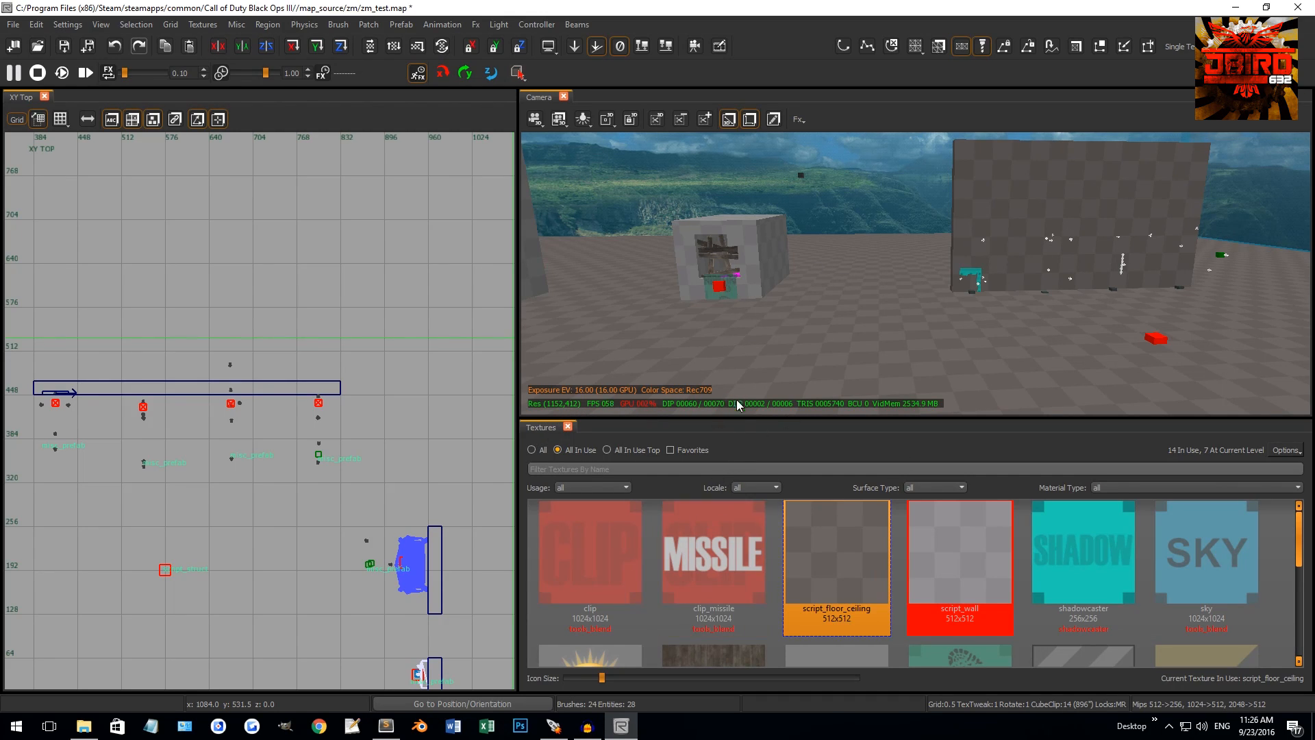
Make the texture browser taller and compare the All and All In Use listings
drag(735, 419, 736, 387)
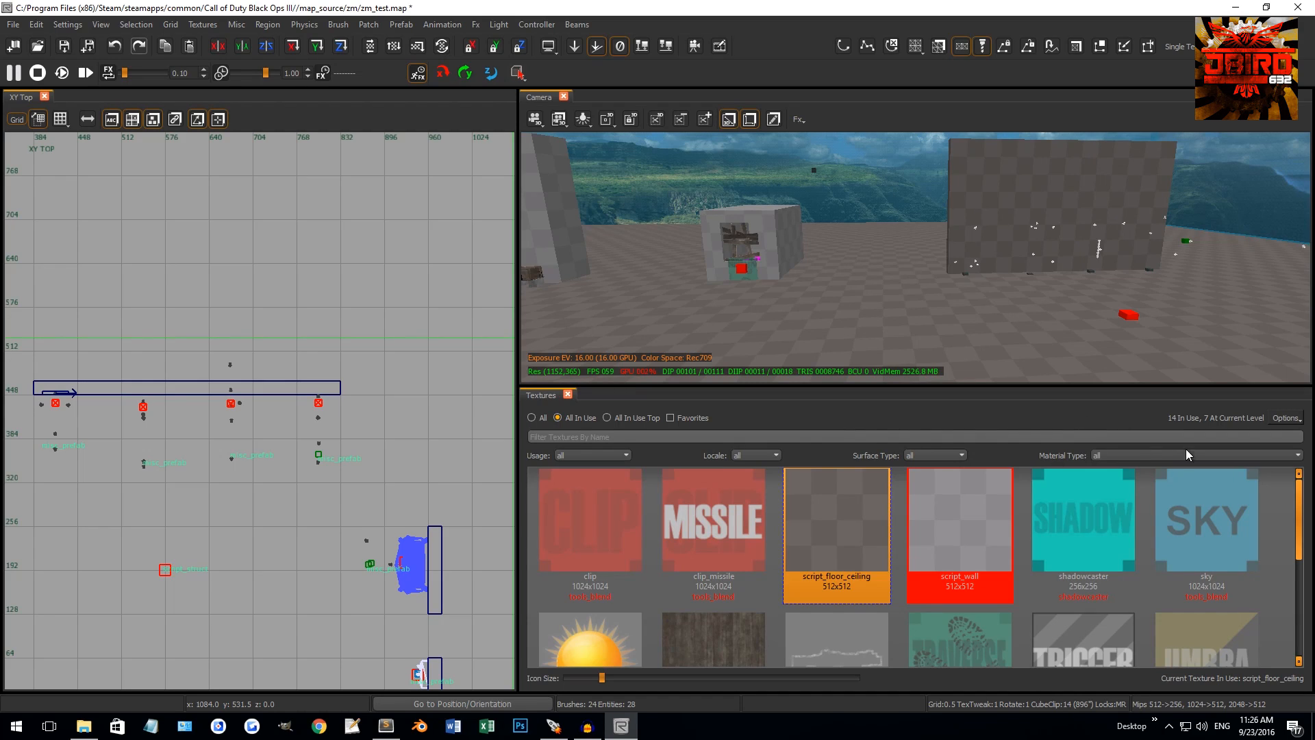
click(533, 418)
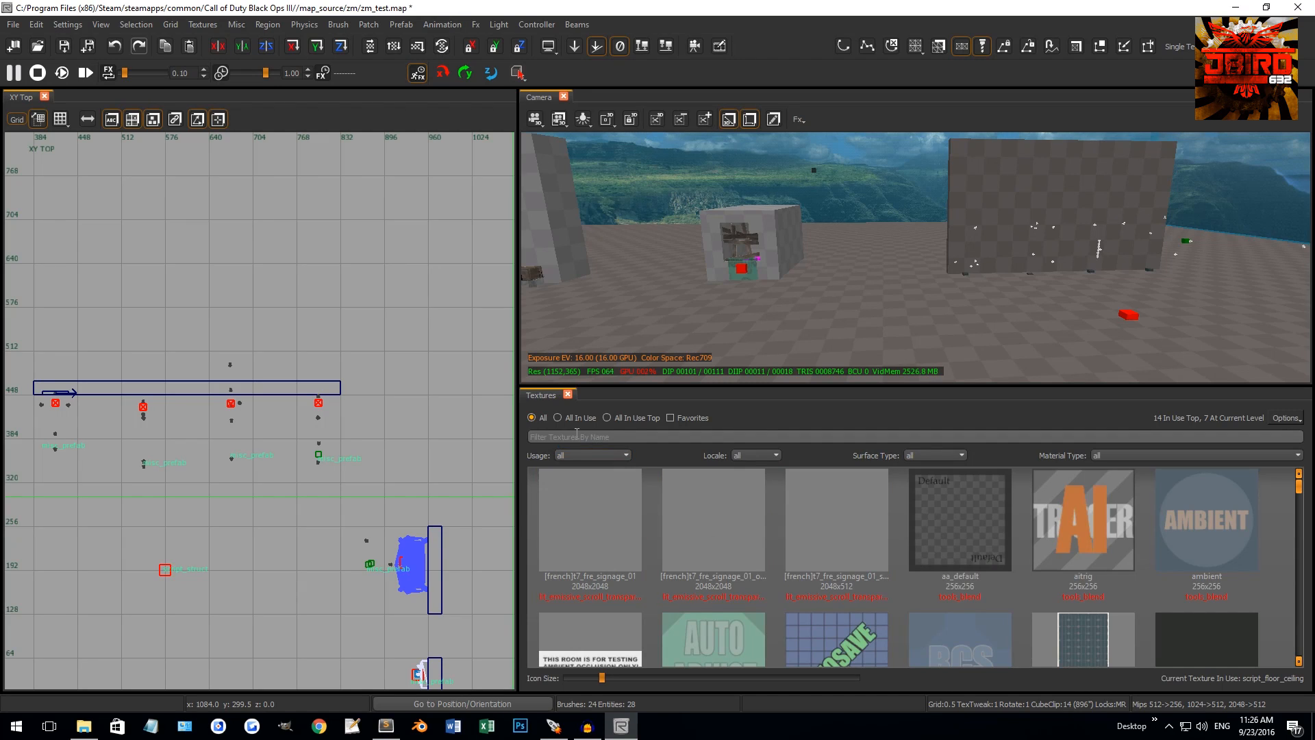
click(558, 418)
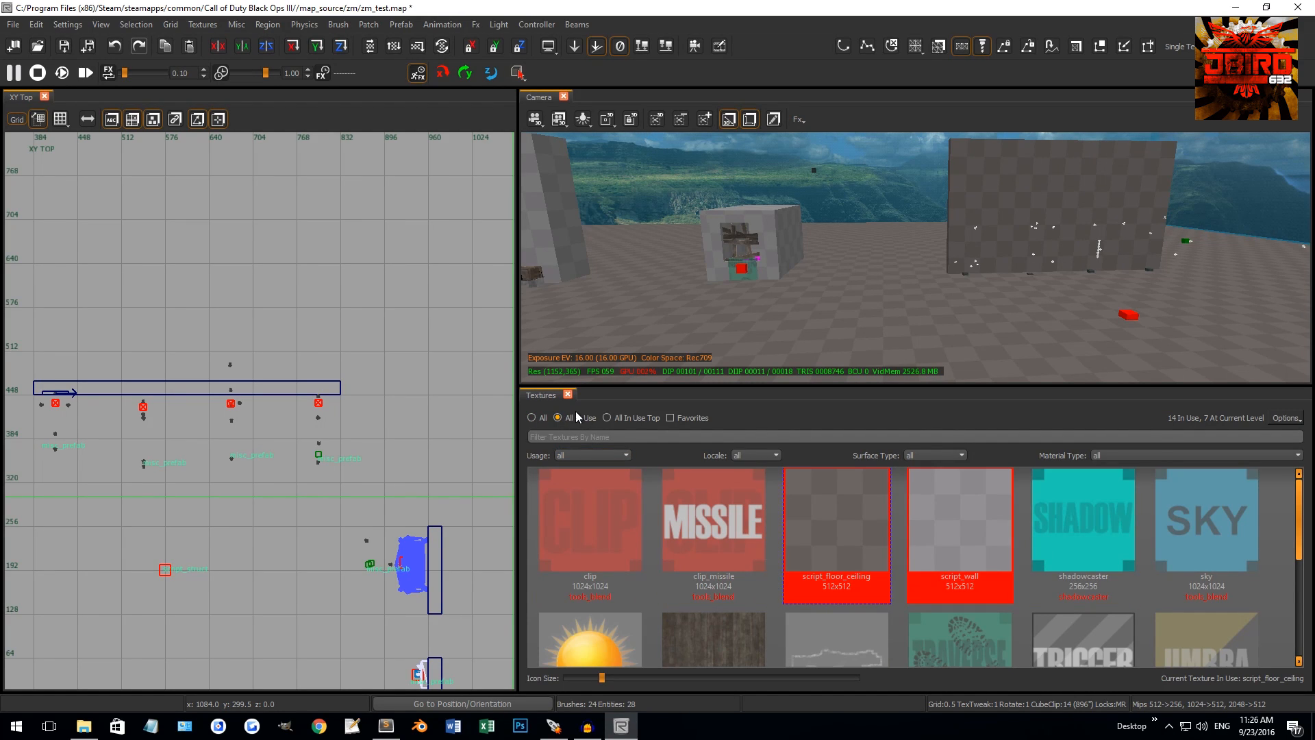
right_drag(962, 316, 984, 365)
scroll(1013, 512, down, 4)
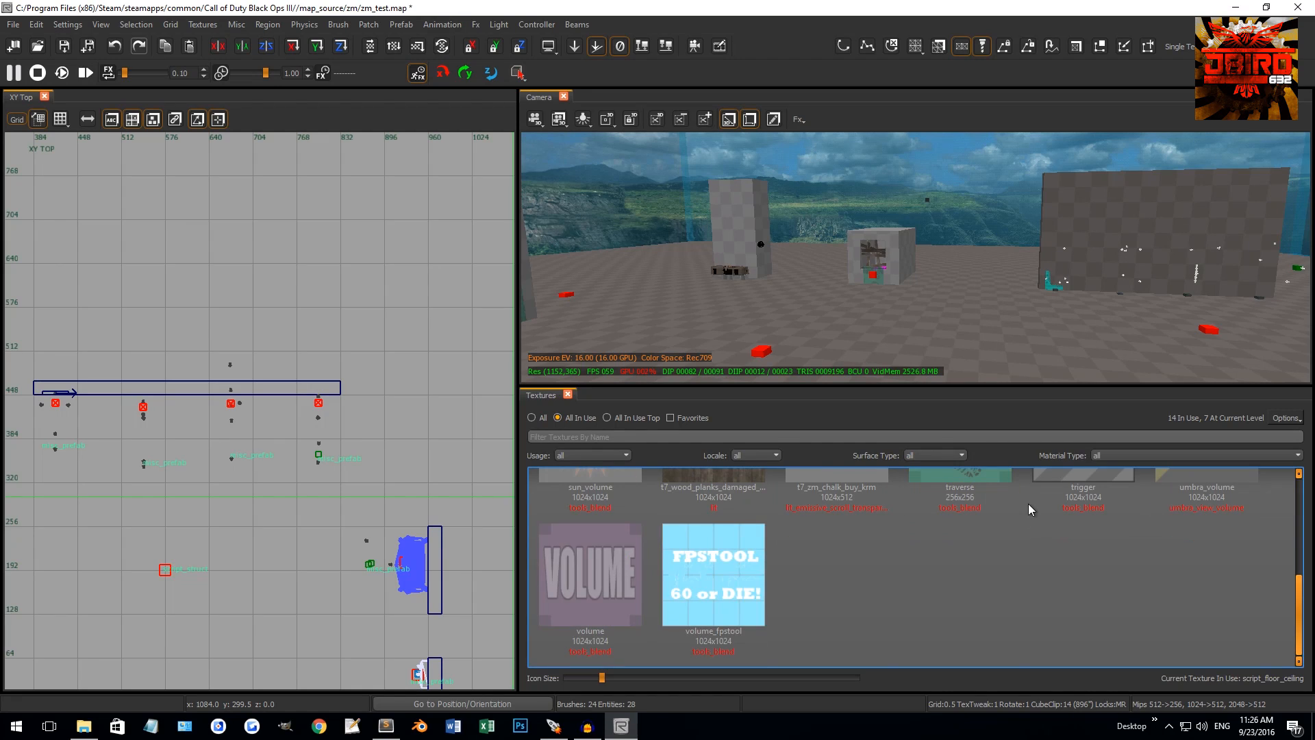
scroll(1029, 504, up, 4)
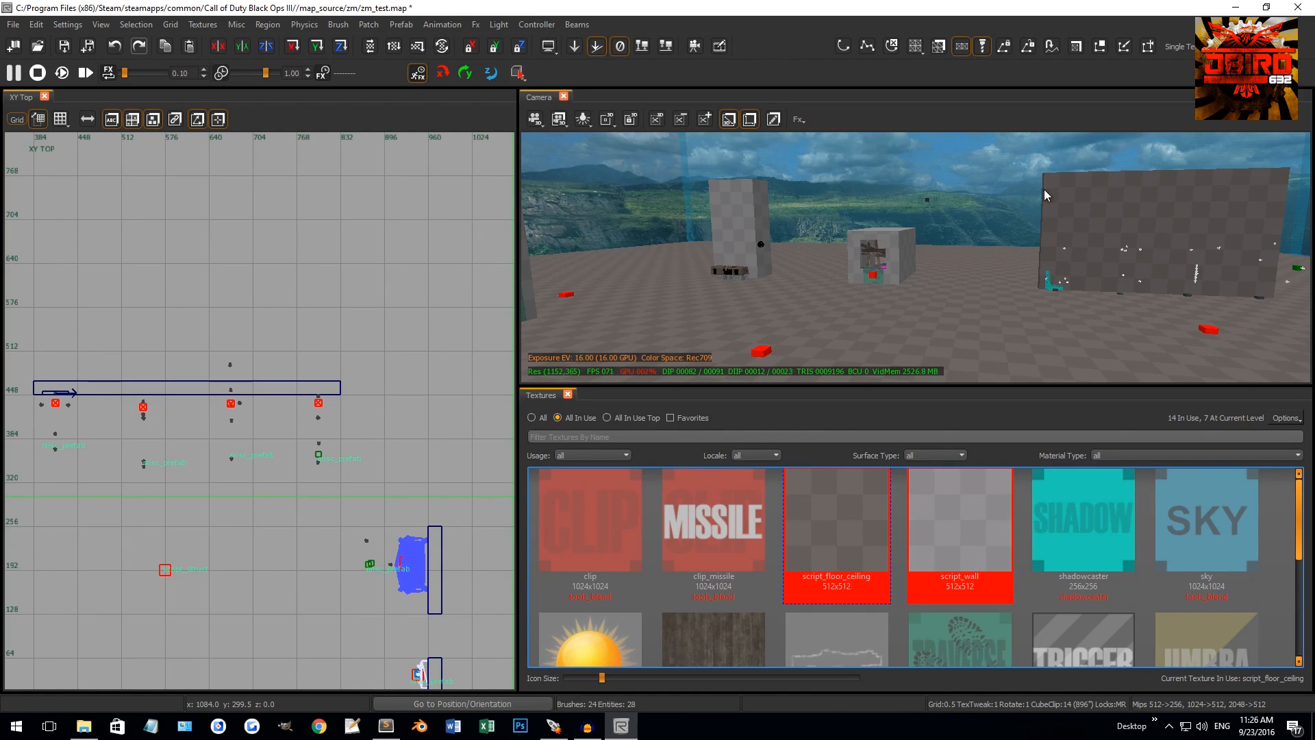
Set the texture browser to list All textures and scroll through the grid
click(531, 417)
scroll(884, 531, down, 5)
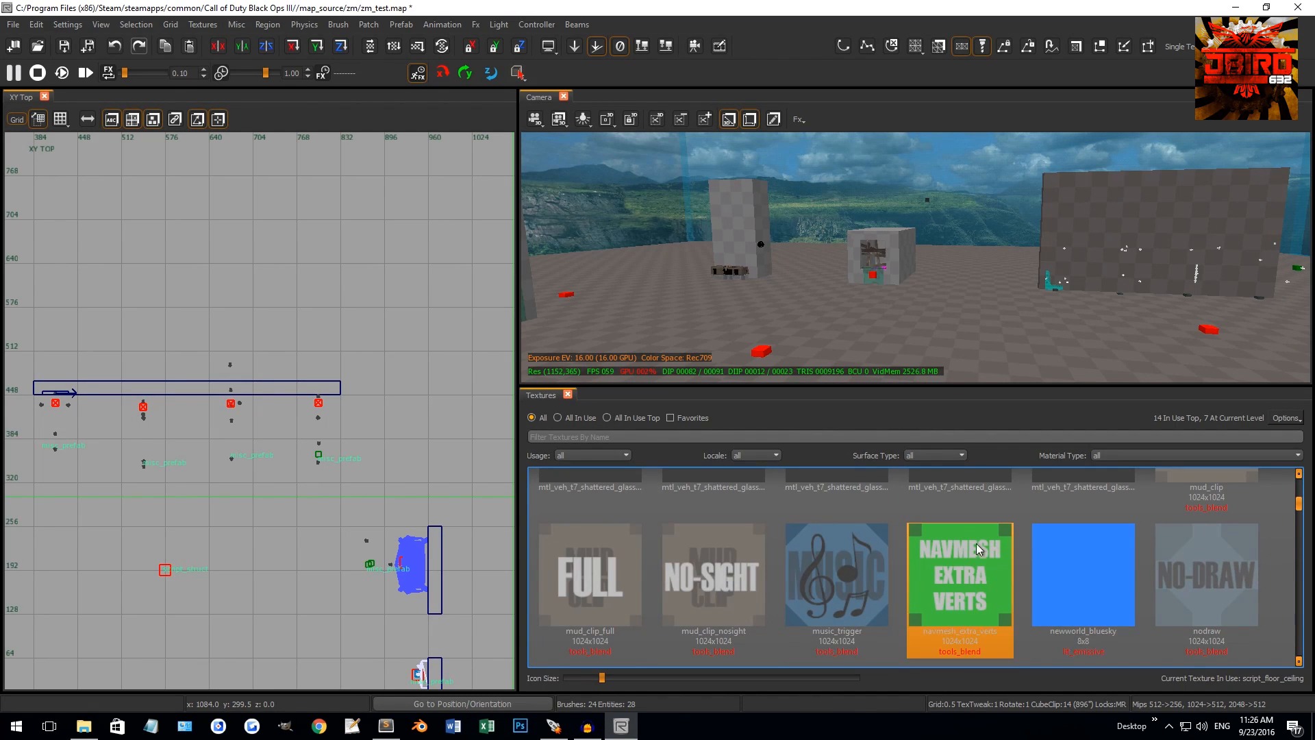
drag(1299, 506, 1298, 566)
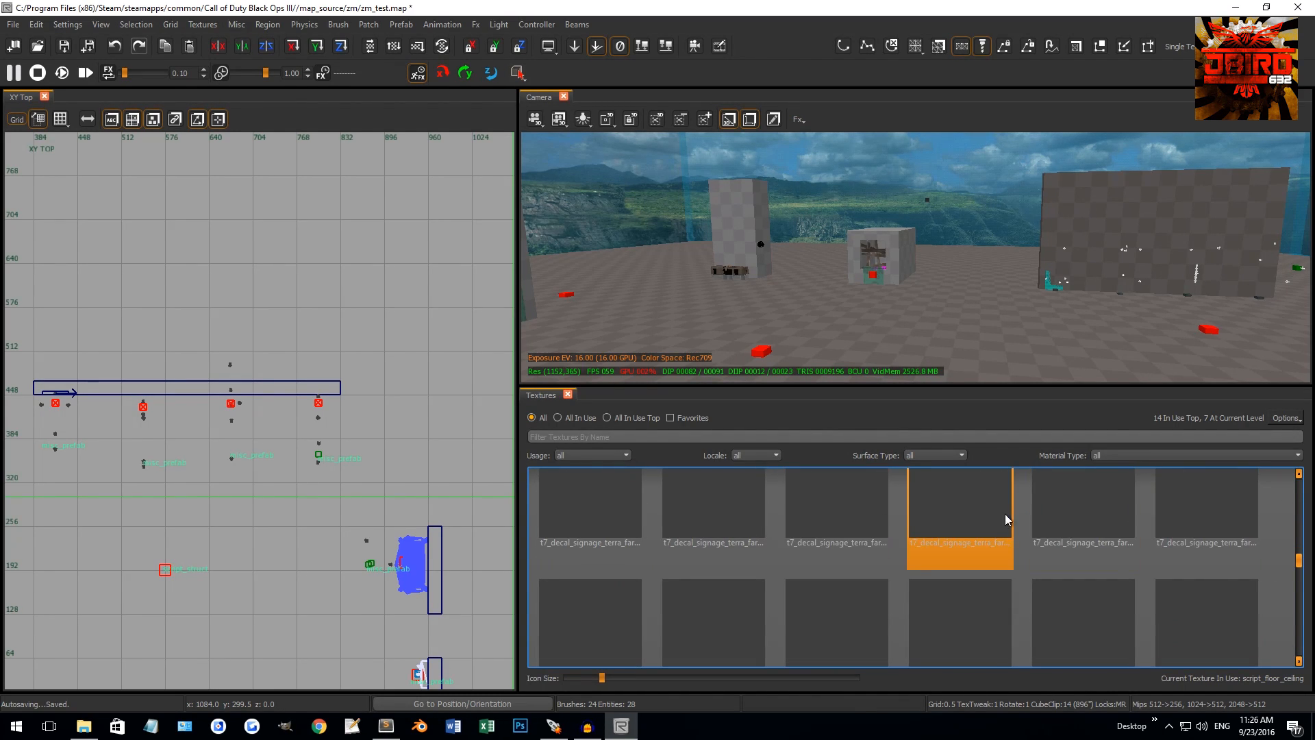
scroll(838, 567, up, 5)
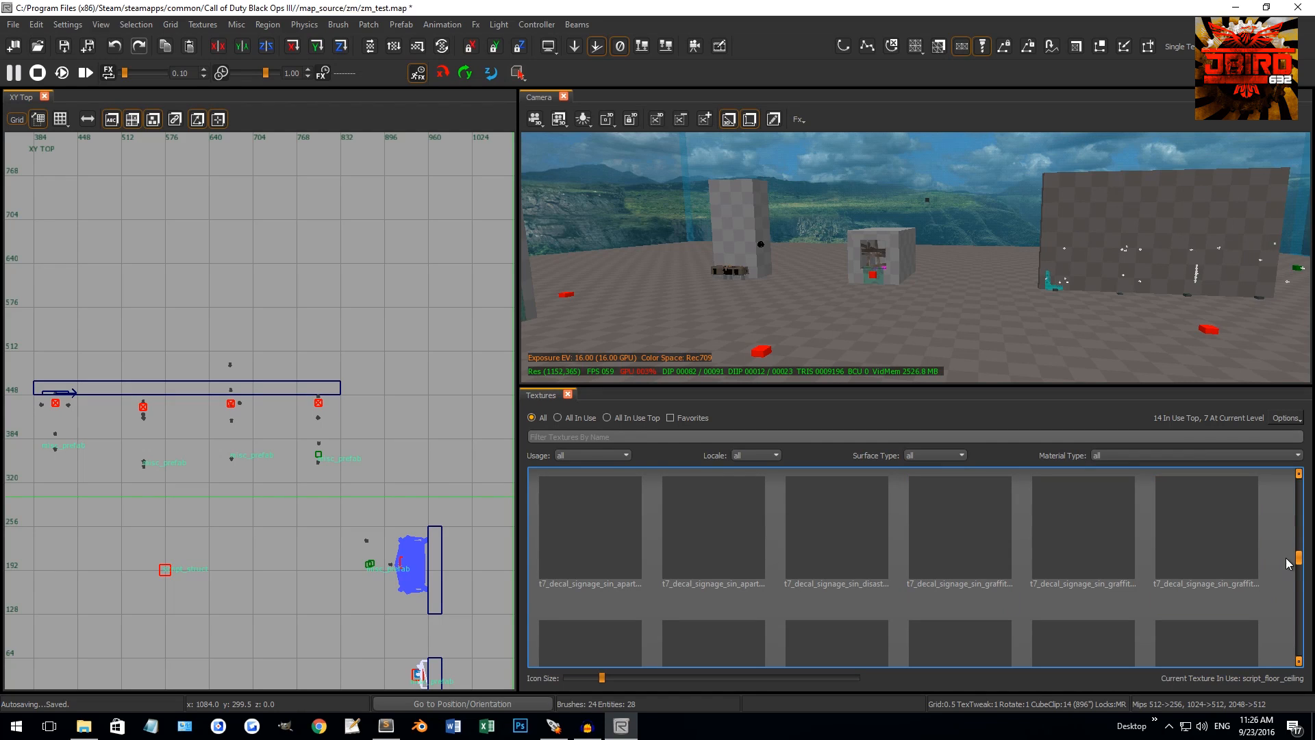
drag(1299, 563, 1284, 462)
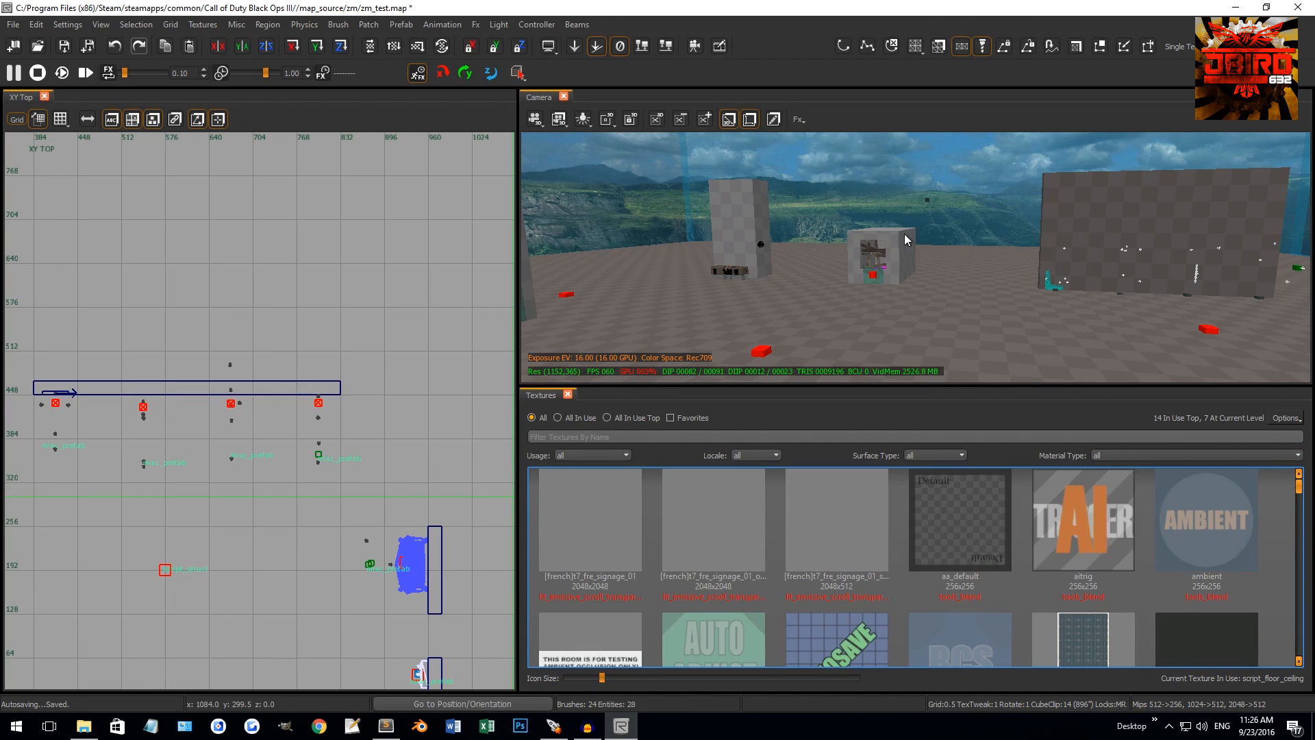
right_drag(848, 220, 778, 396)
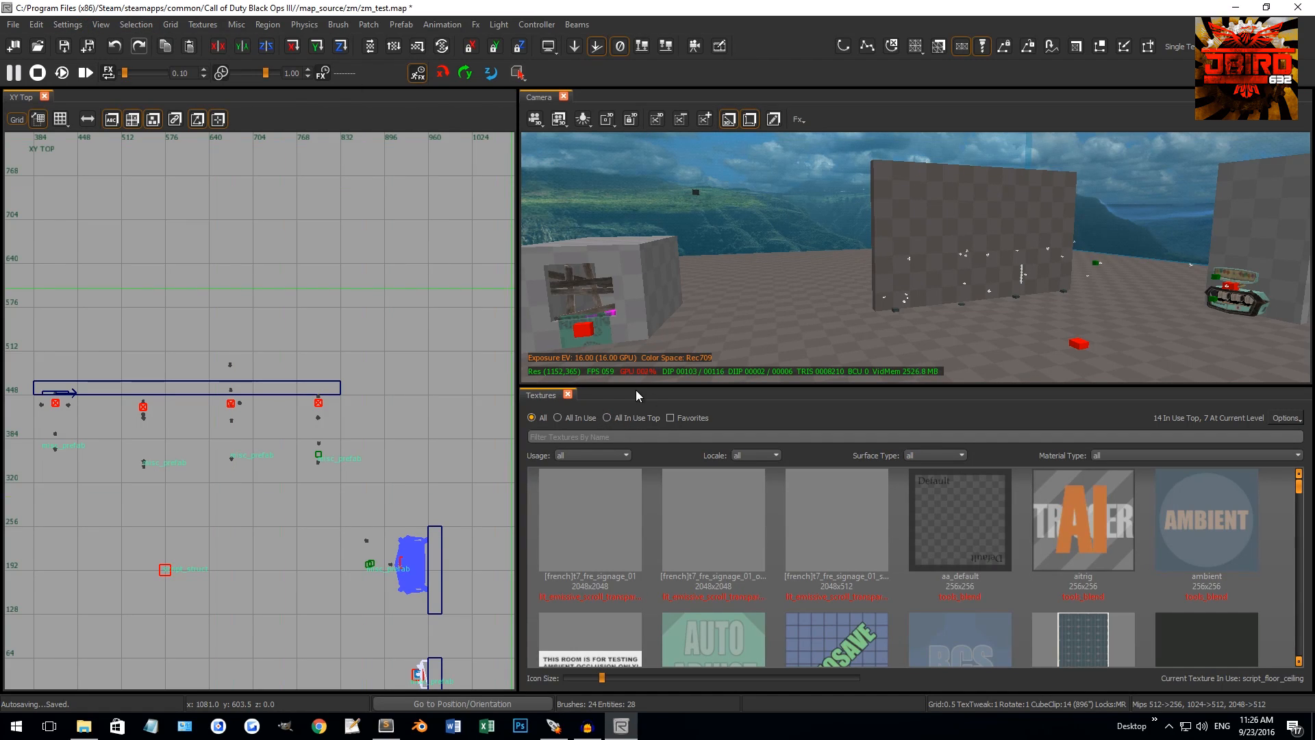
Try 'wood' in the texture name filter, then clear it
click(568, 434)
text(wood)
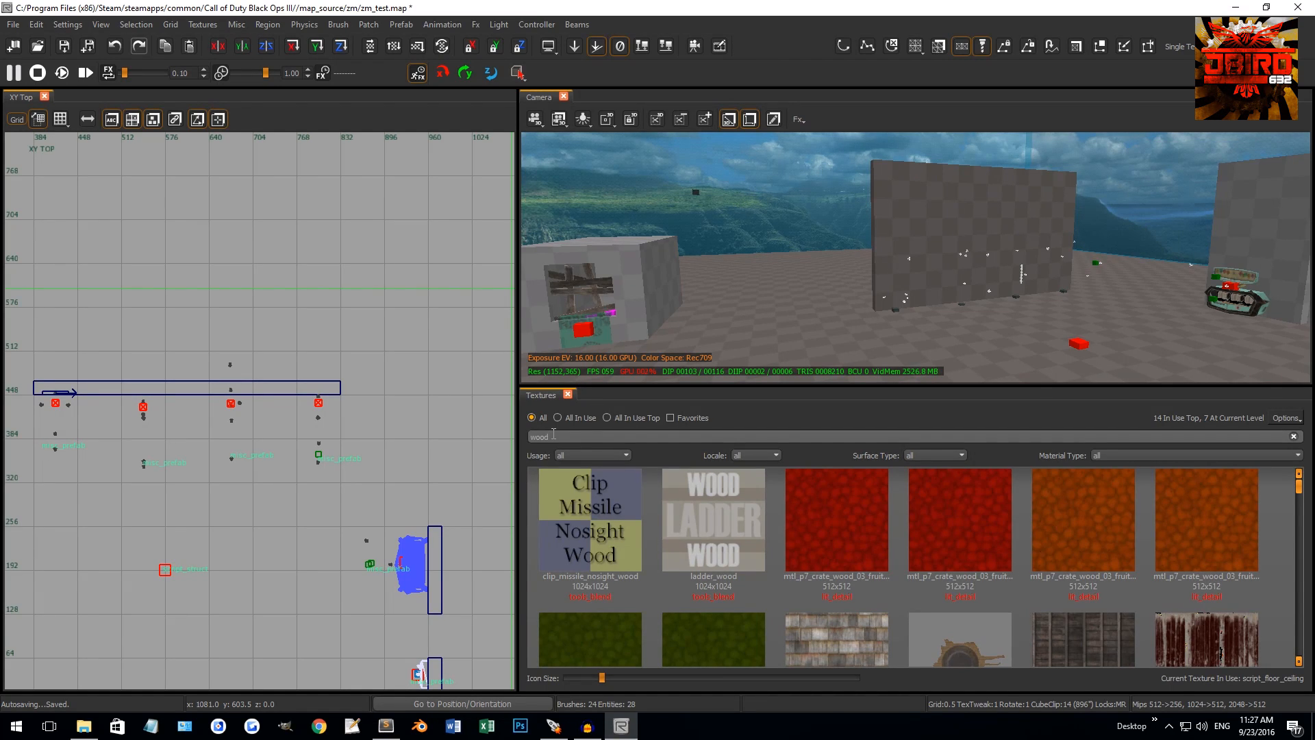
key(BackSpace)
key(BackSpace)
key(BackSpace)
key(BackSpace)
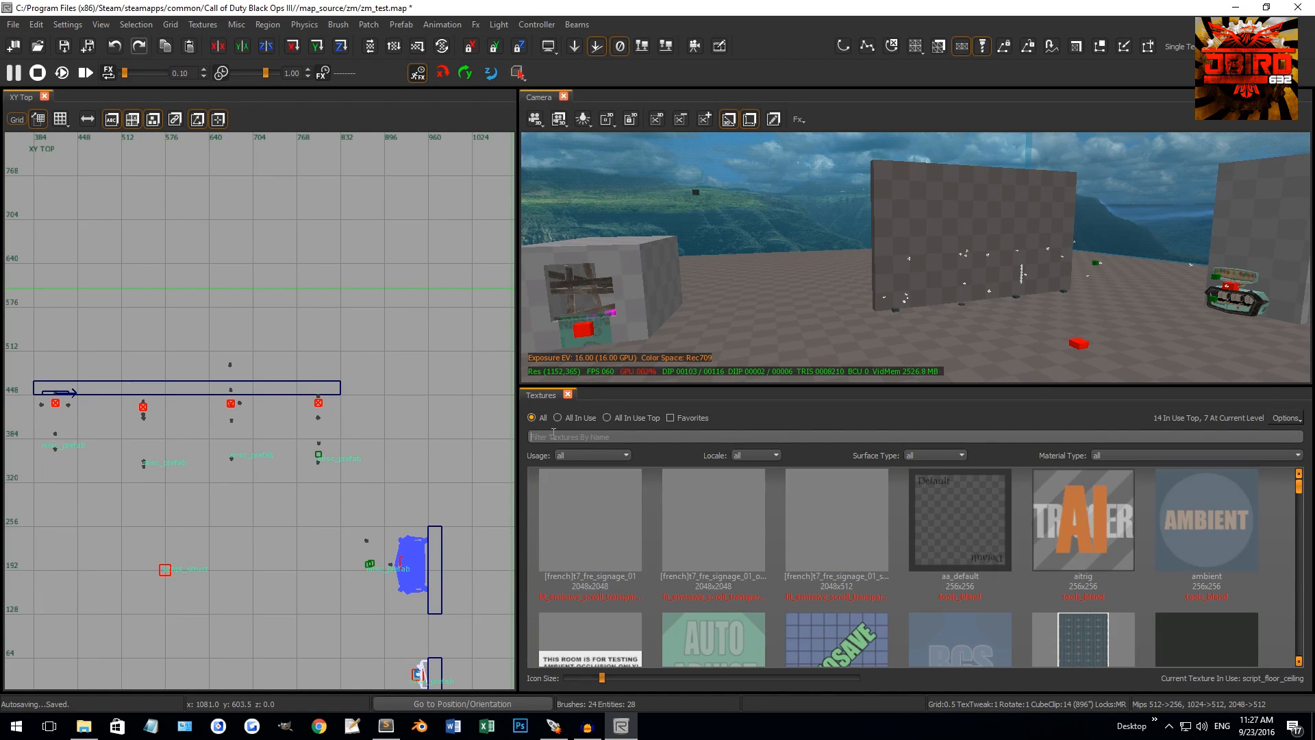
Try the door and floor Usage filters, then set Usage back to all
click(597, 454)
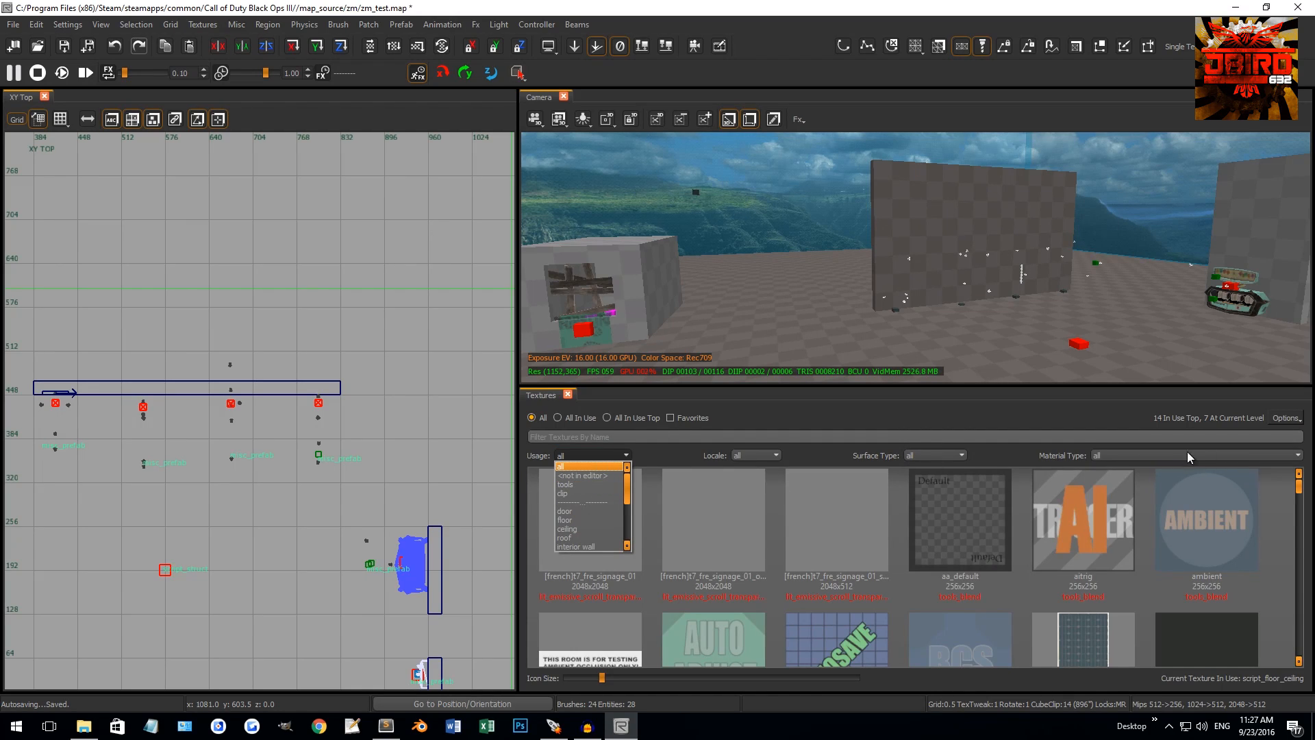
click(570, 512)
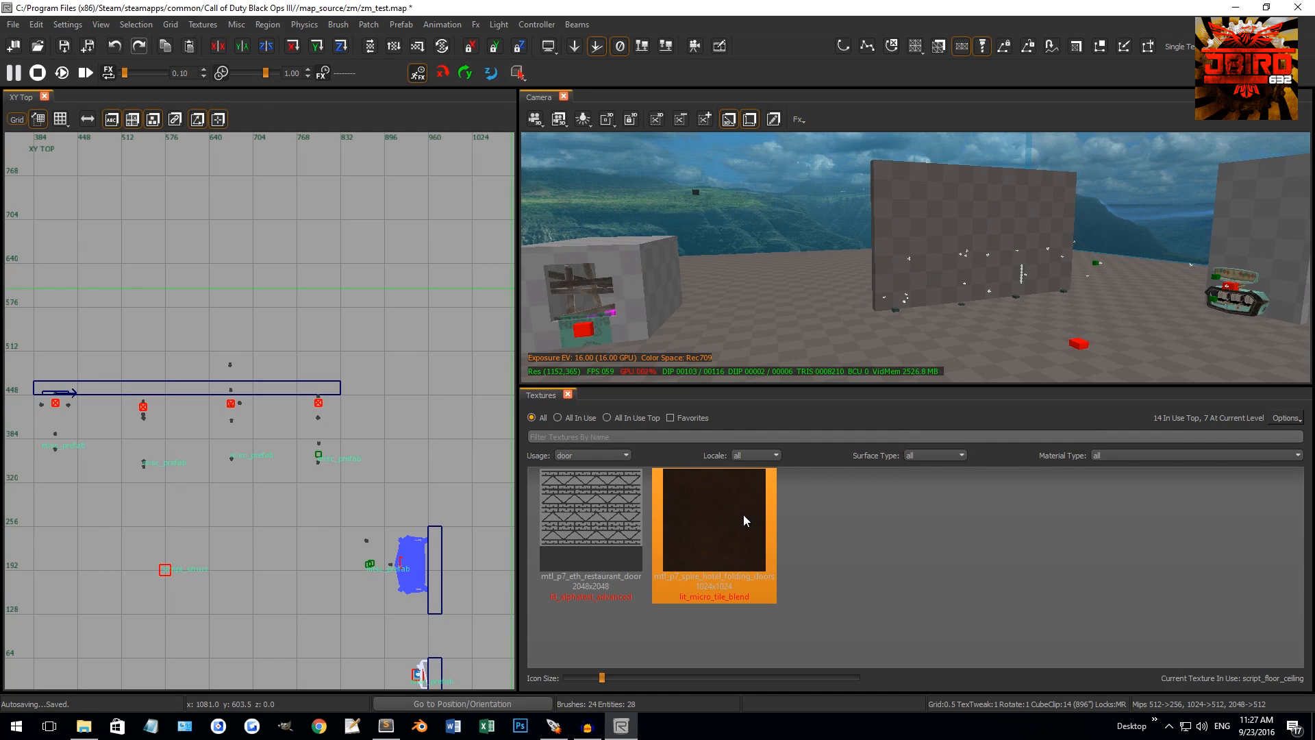
click(610, 454)
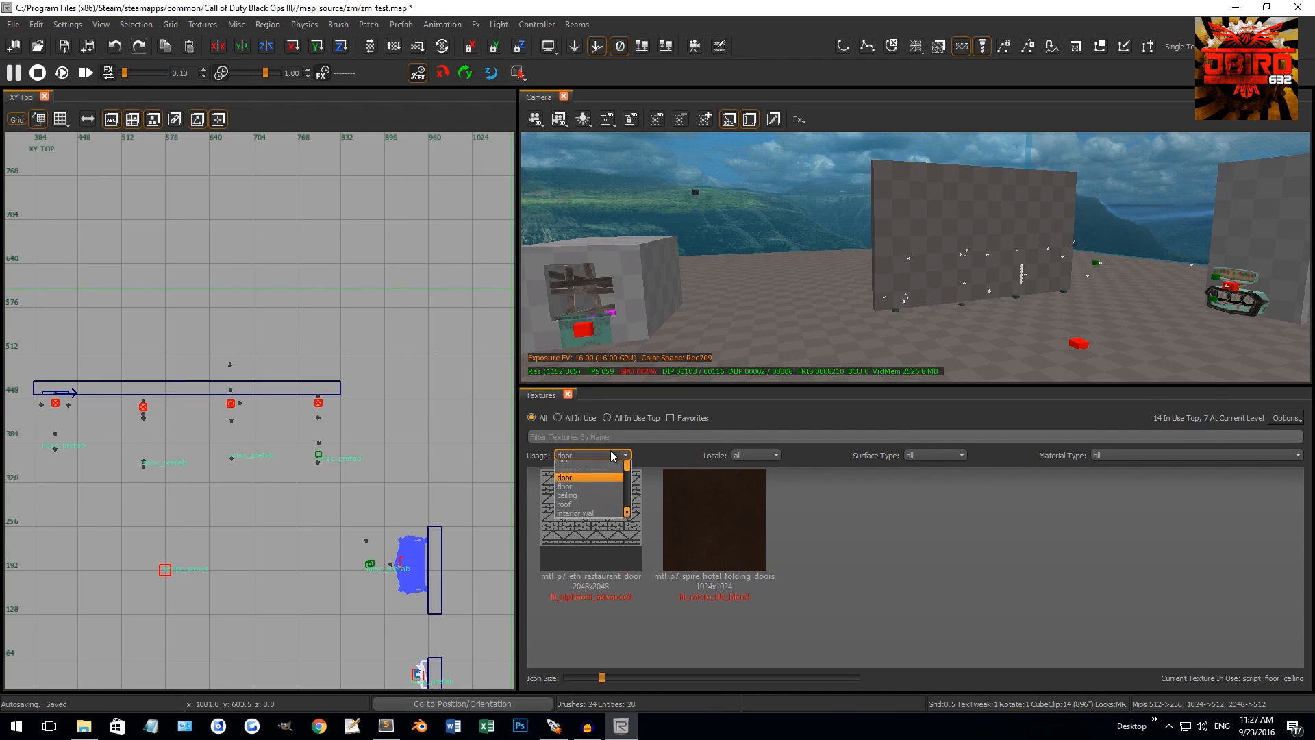
click(587, 519)
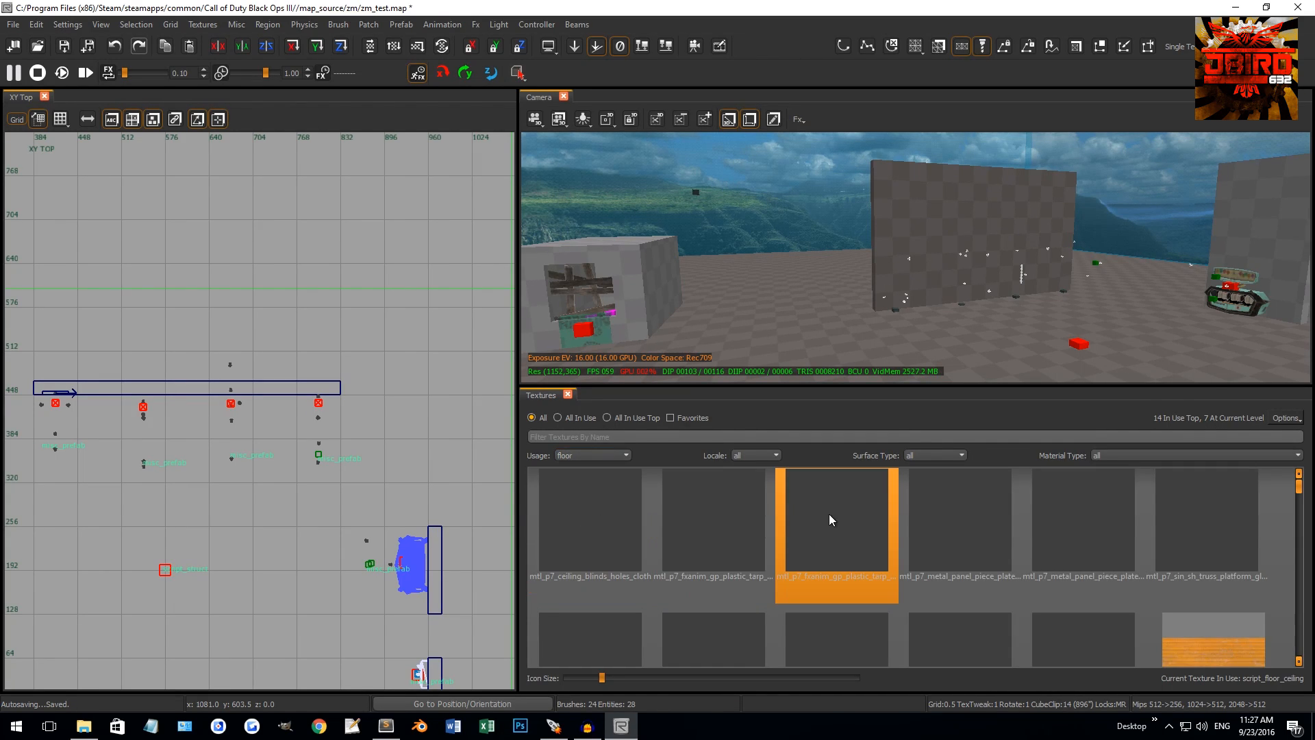
click(593, 455)
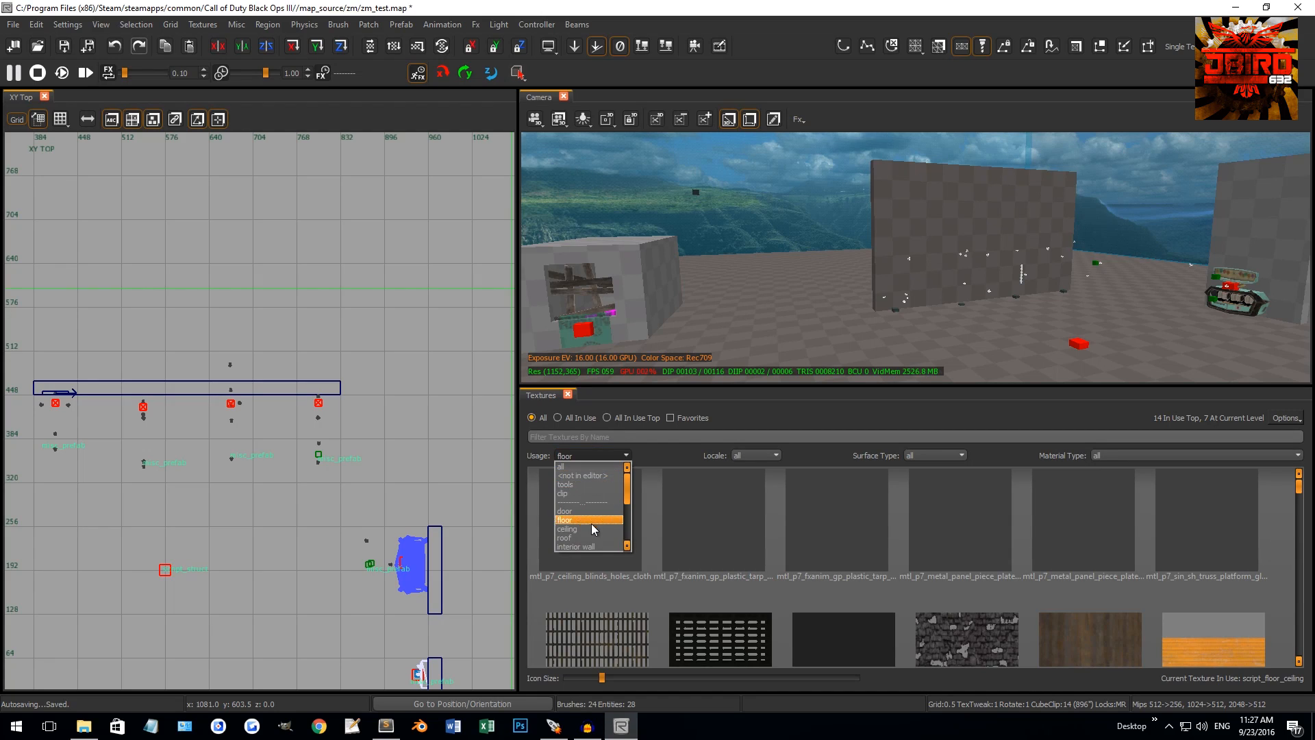
scroll(587, 520, up, 2)
click(565, 467)
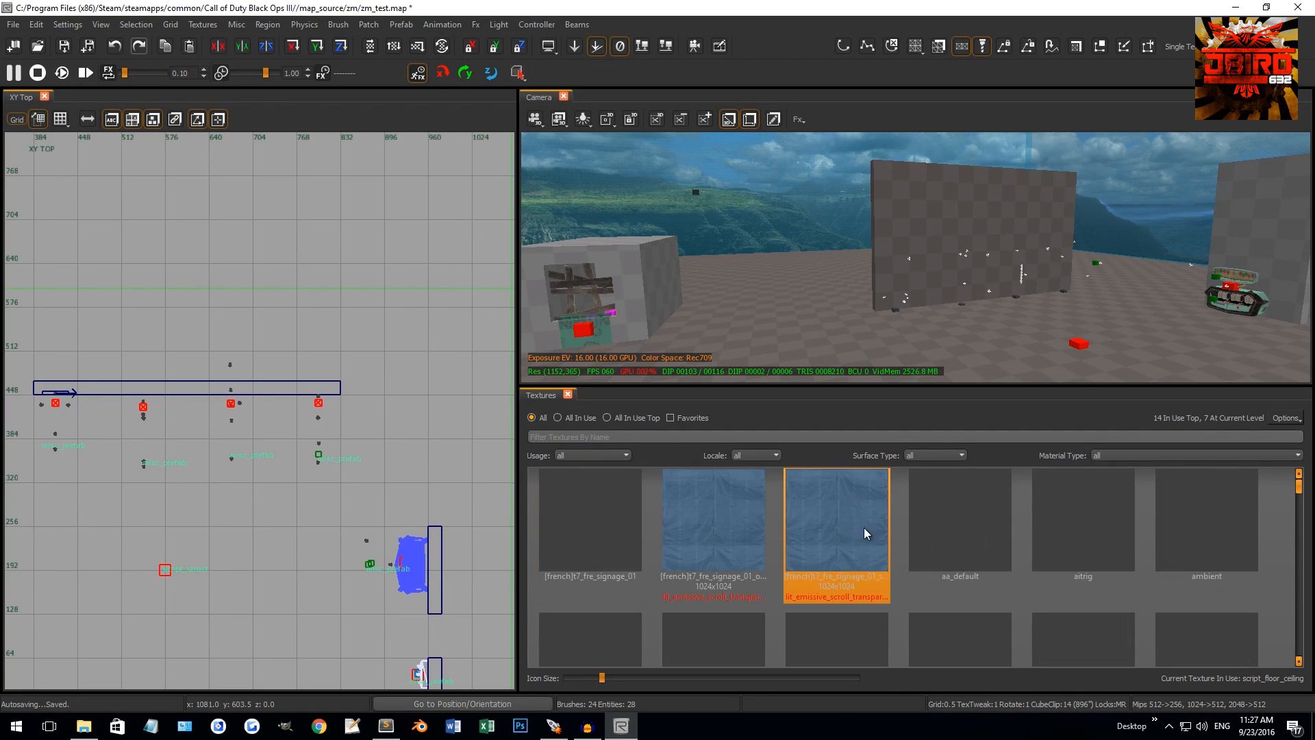
Leave the Locale filter set to all
click(772, 452)
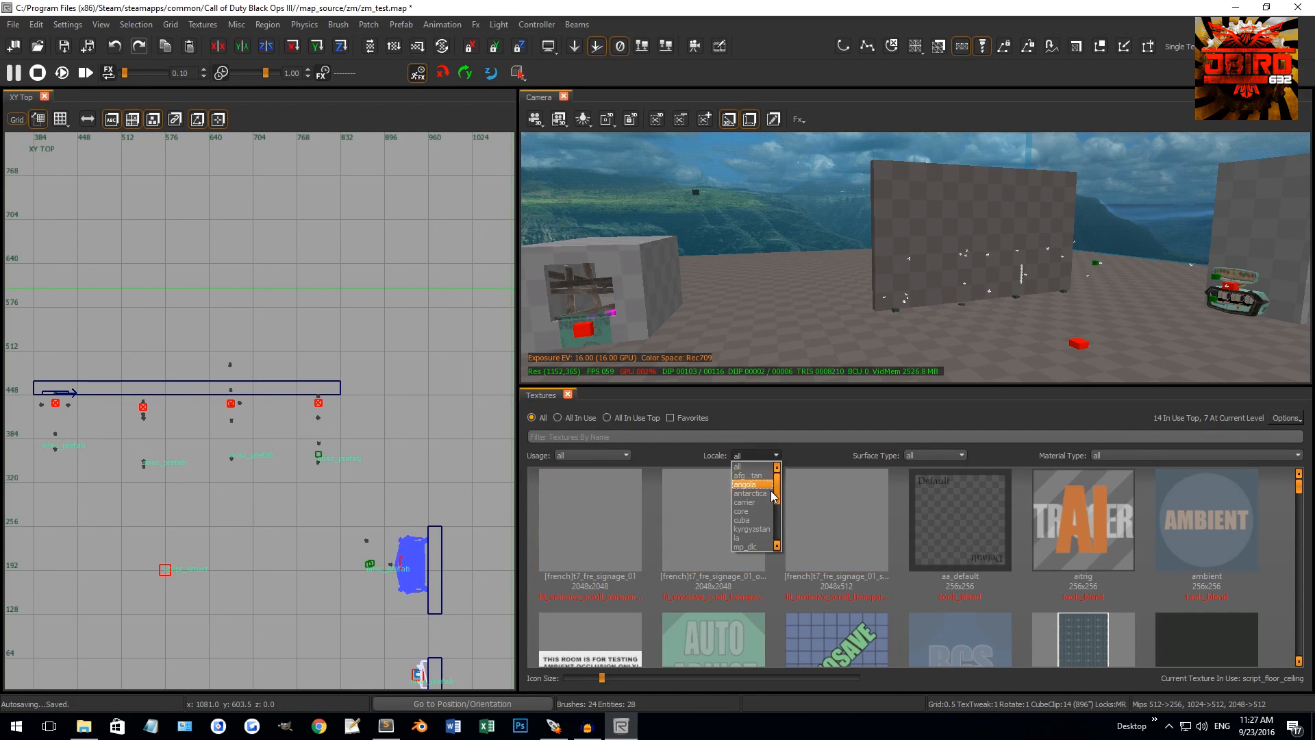
scroll(761, 547, down, 1)
click(819, 450)
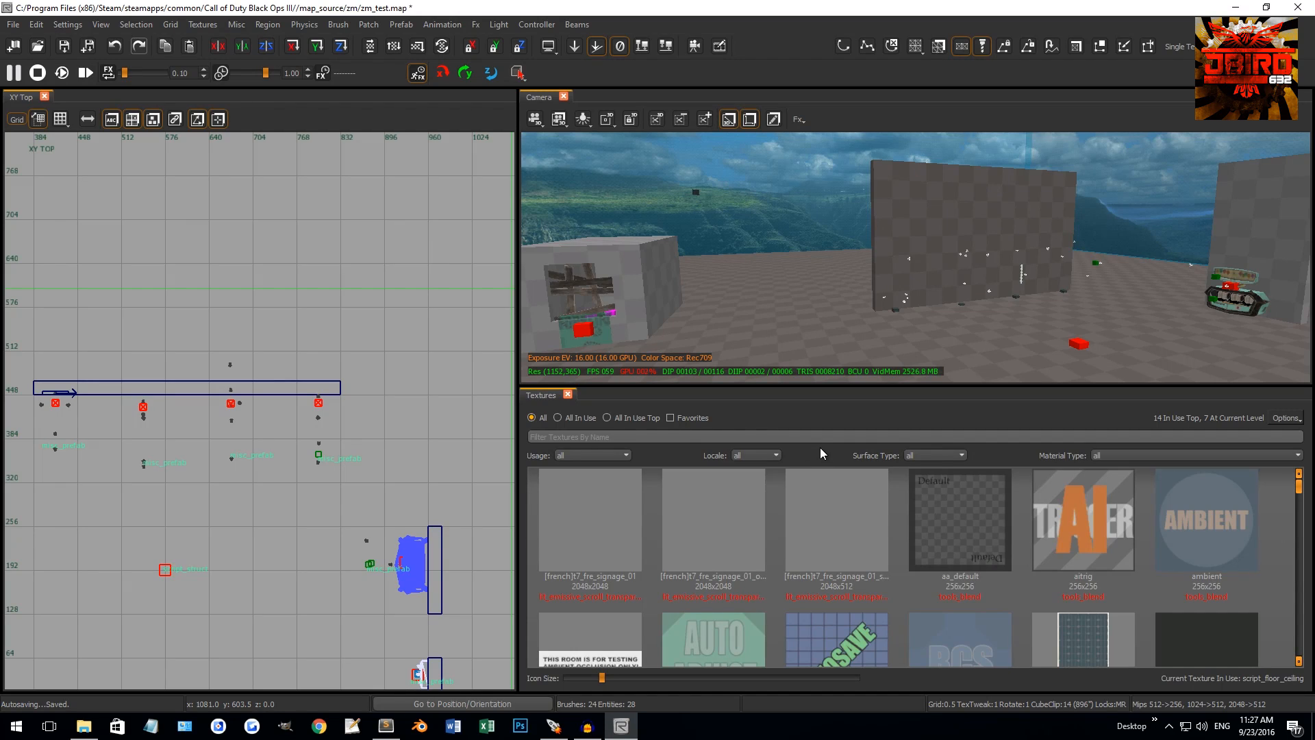
Filter the textures to the wood surface type and scroll through them
click(938, 453)
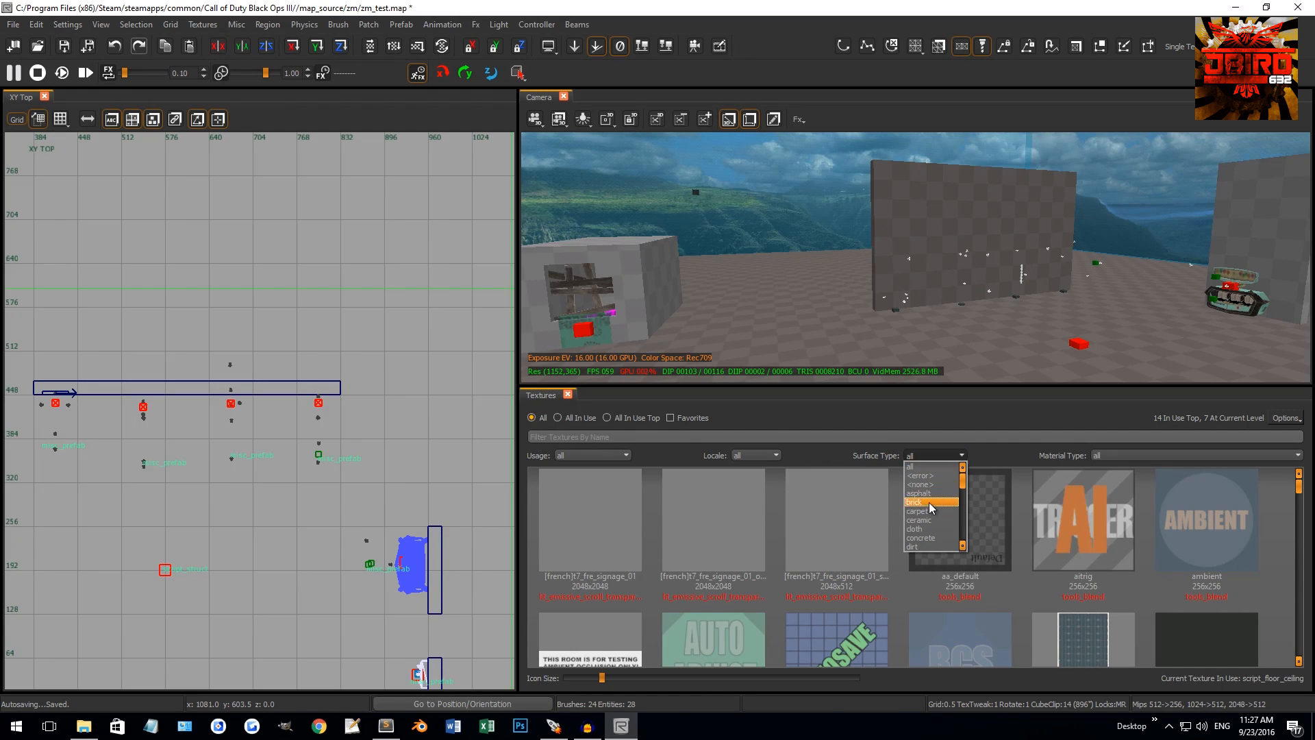
scroll(931, 517, down, 5)
scroll(944, 523, down, 3)
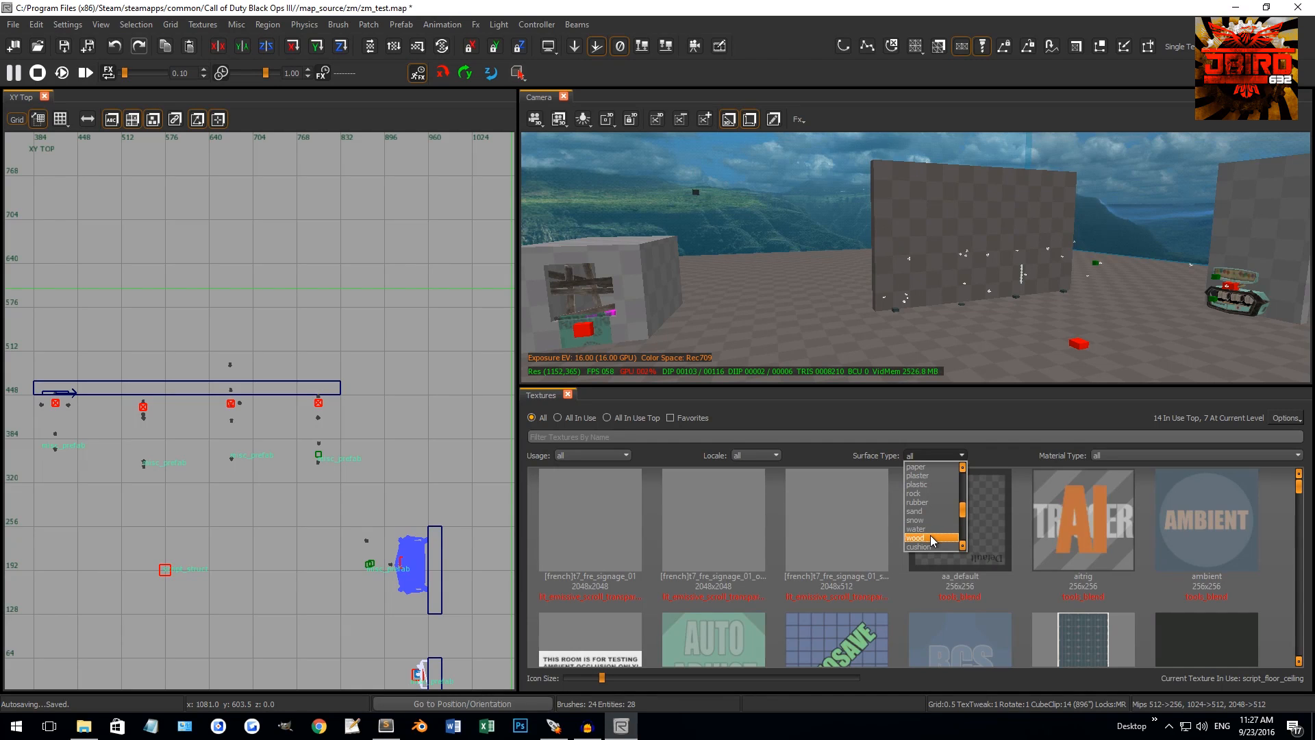
click(930, 541)
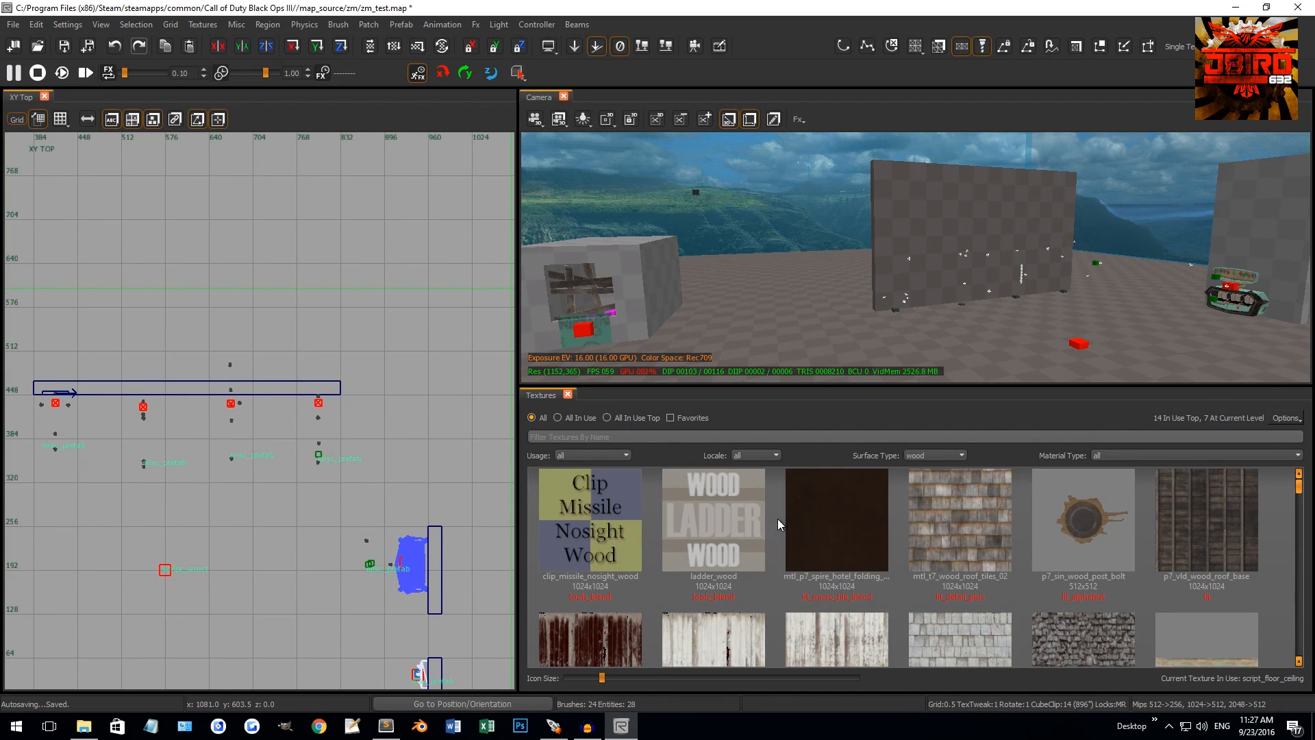
scroll(990, 524, down, 3)
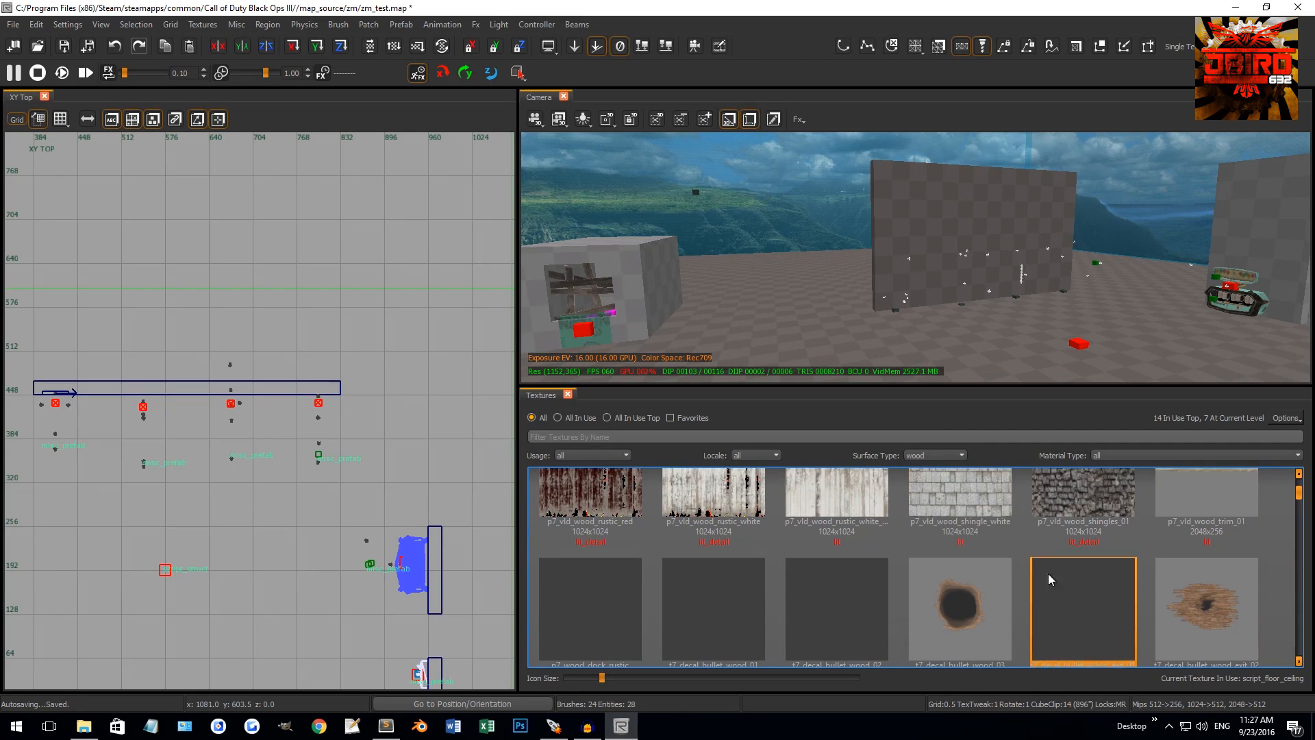
scroll(993, 541, up, 3)
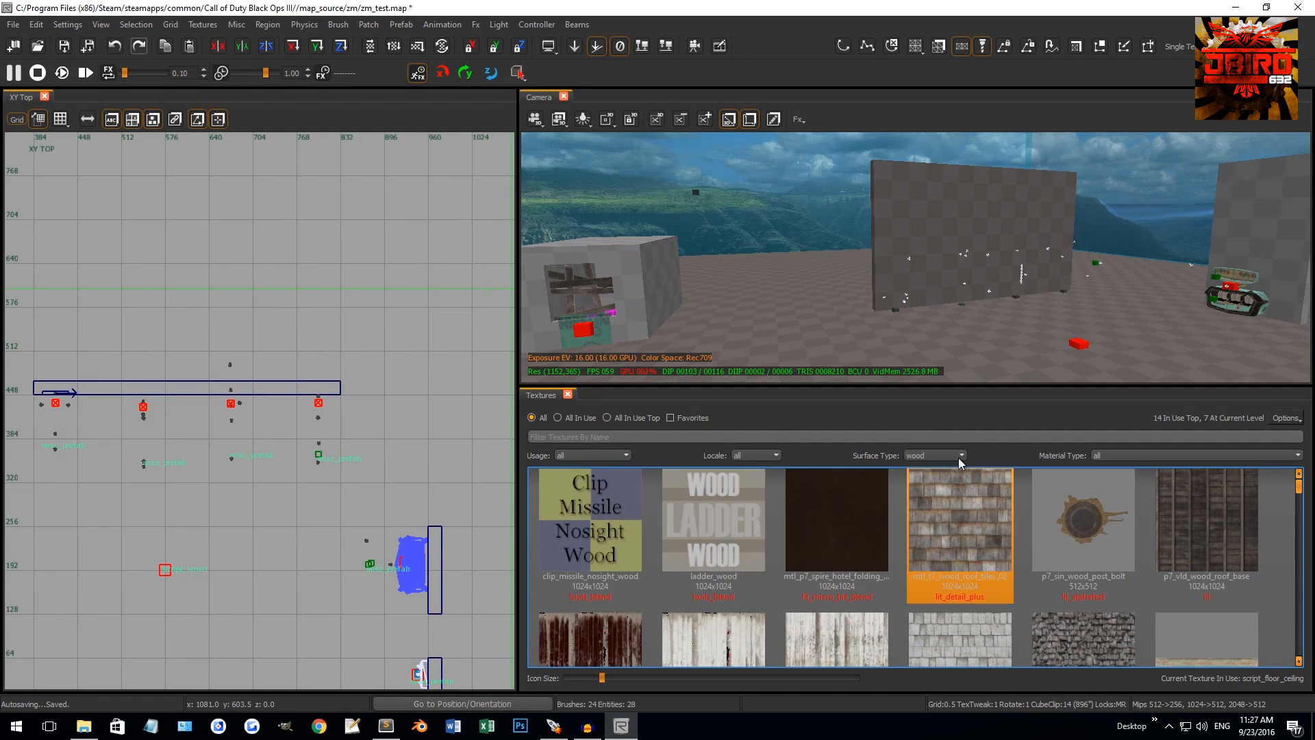
Reset Surface Type to all and look through the Material Type choices
click(934, 455)
scroll(938, 494, up, 3)
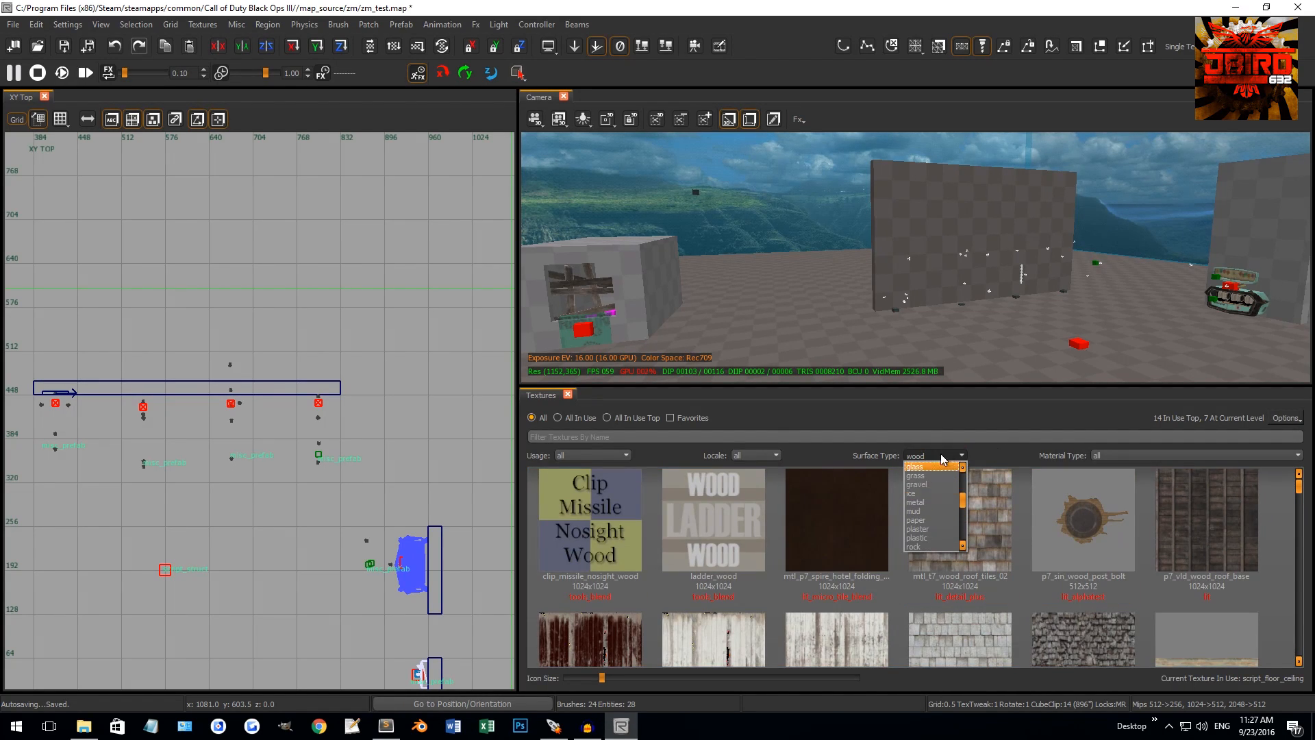
scroll(944, 473, up, 5)
click(932, 466)
click(1116, 457)
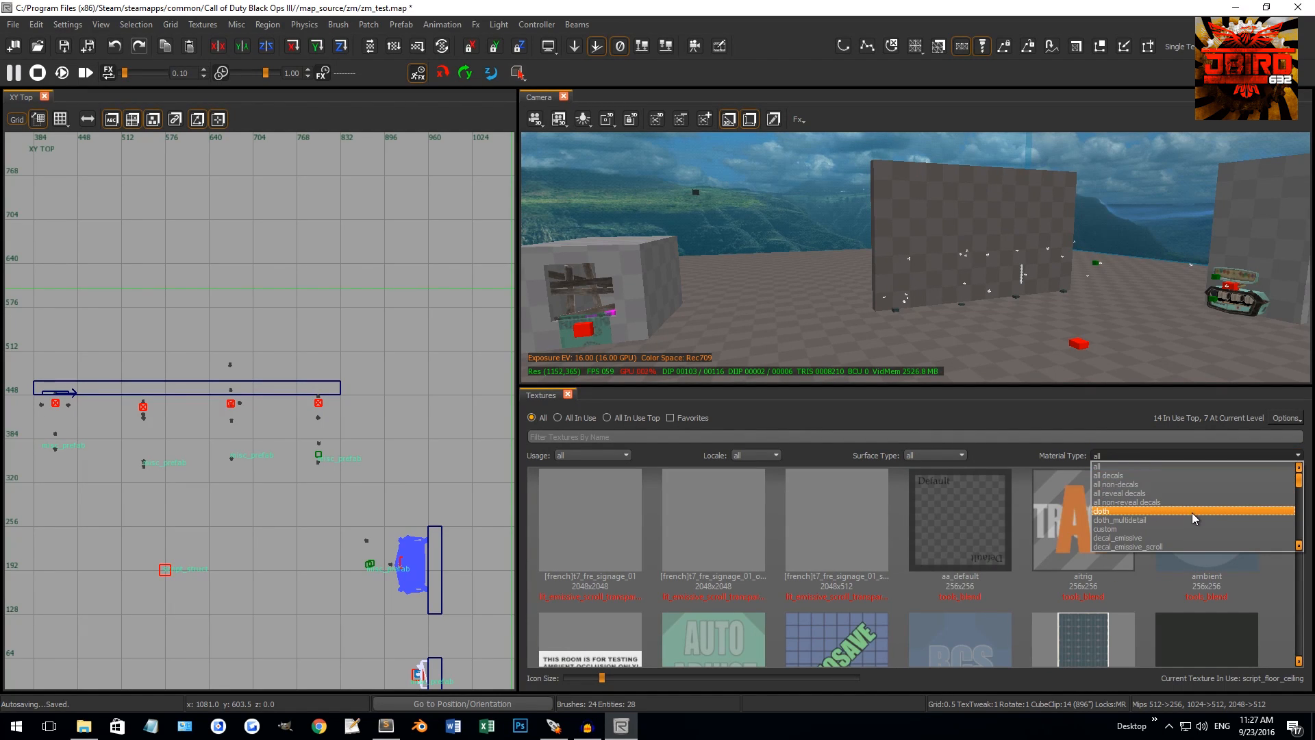
scroll(1190, 515, down, 3)
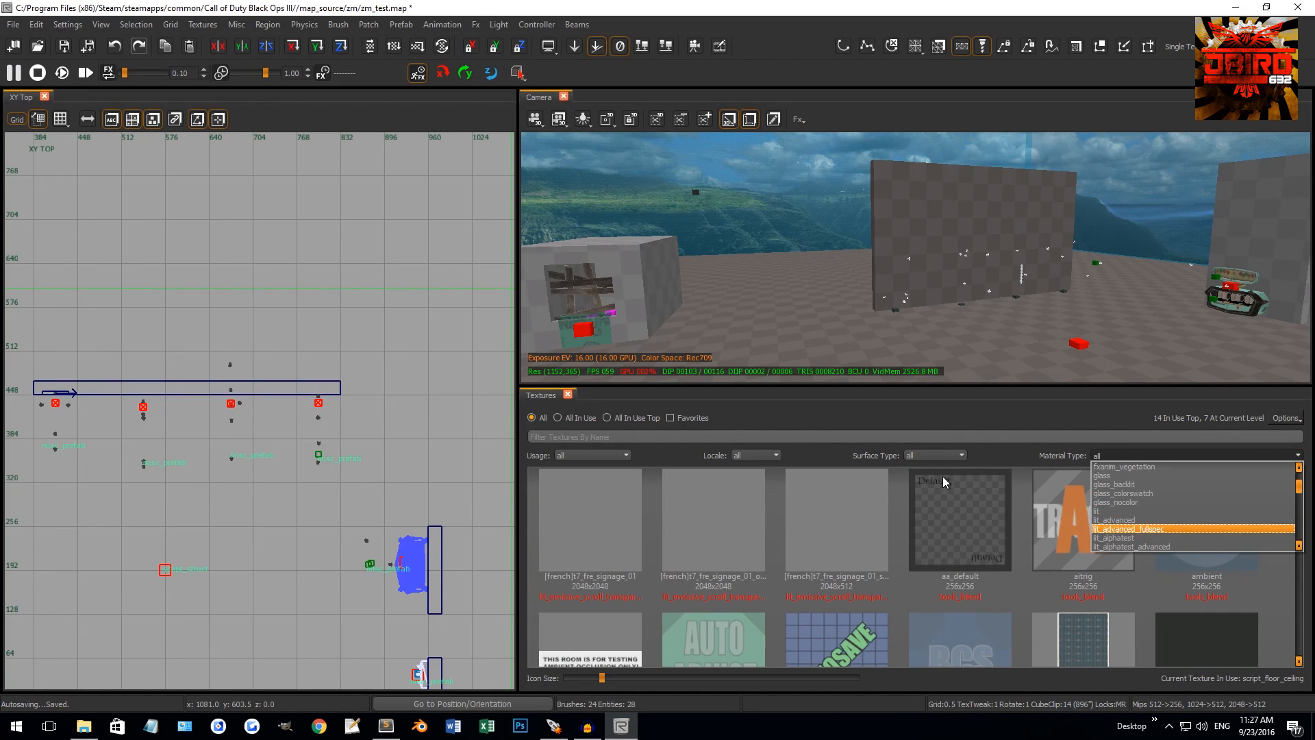
scroll(1151, 486, up, 1)
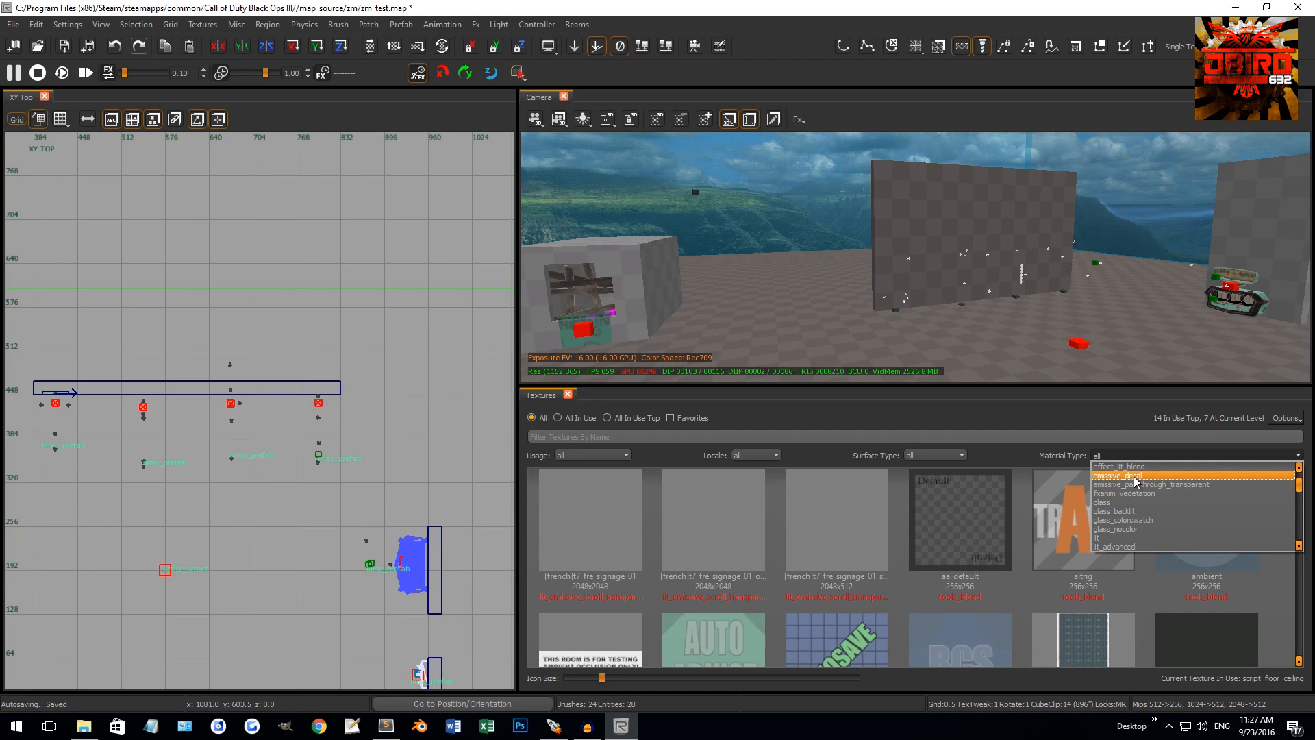
Filter to emissive_decal and apply the t7_decal_signage_cai_lab_graphic_02 decal to the wall face
click(1145, 478)
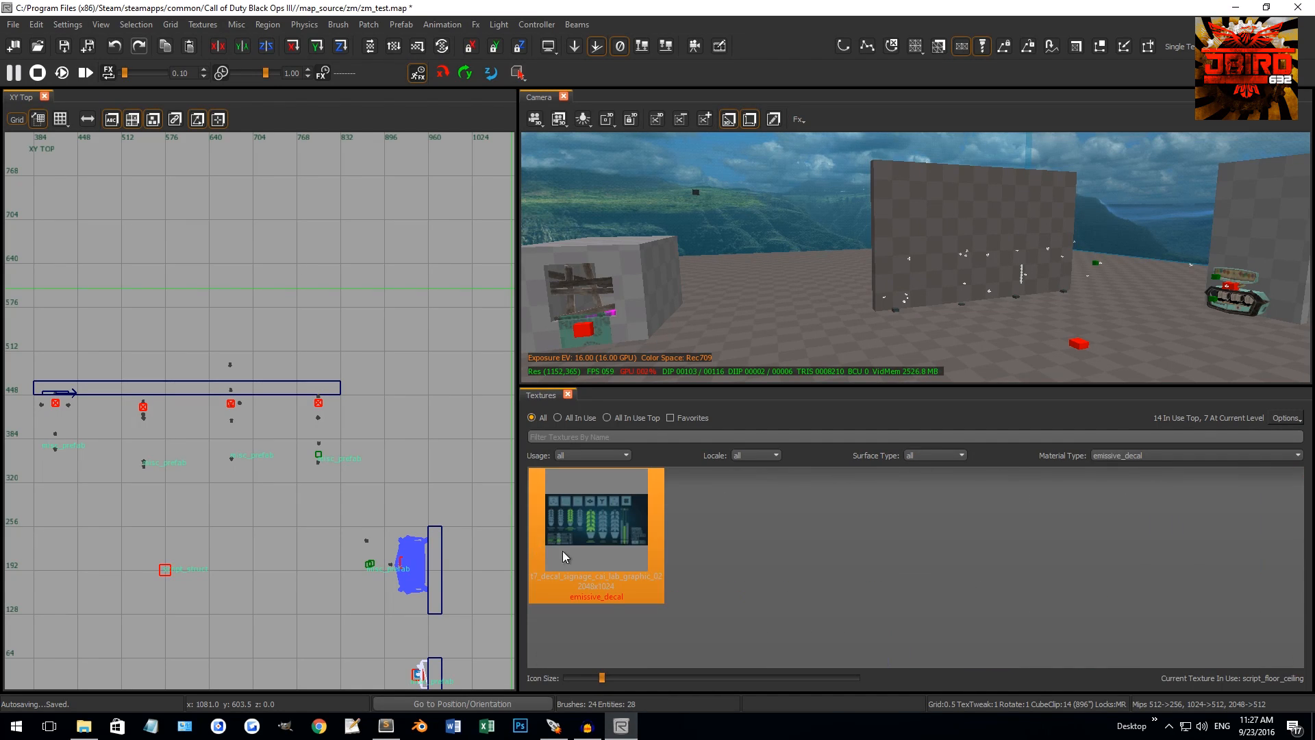
right_drag(1014, 240, 1022, 238)
ctrl+shift+click(1152, 211)
ctrl+shift+click(1153, 211)
ctrl+shift+click(1135, 221)
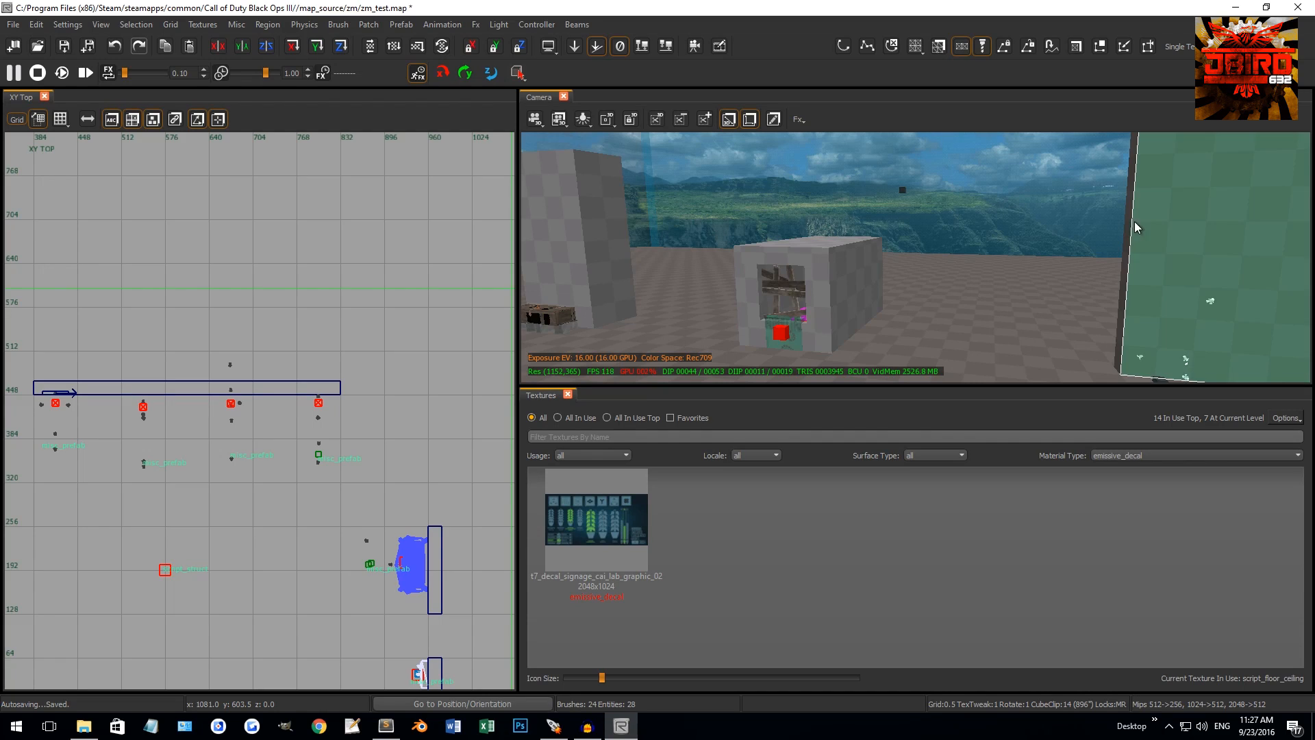
right_drag(1134, 220, 1123, 227)
click(605, 515)
Undo the signage decal so the wall is checkered again
right_drag(864, 320, 889, 326)
key(Escape)
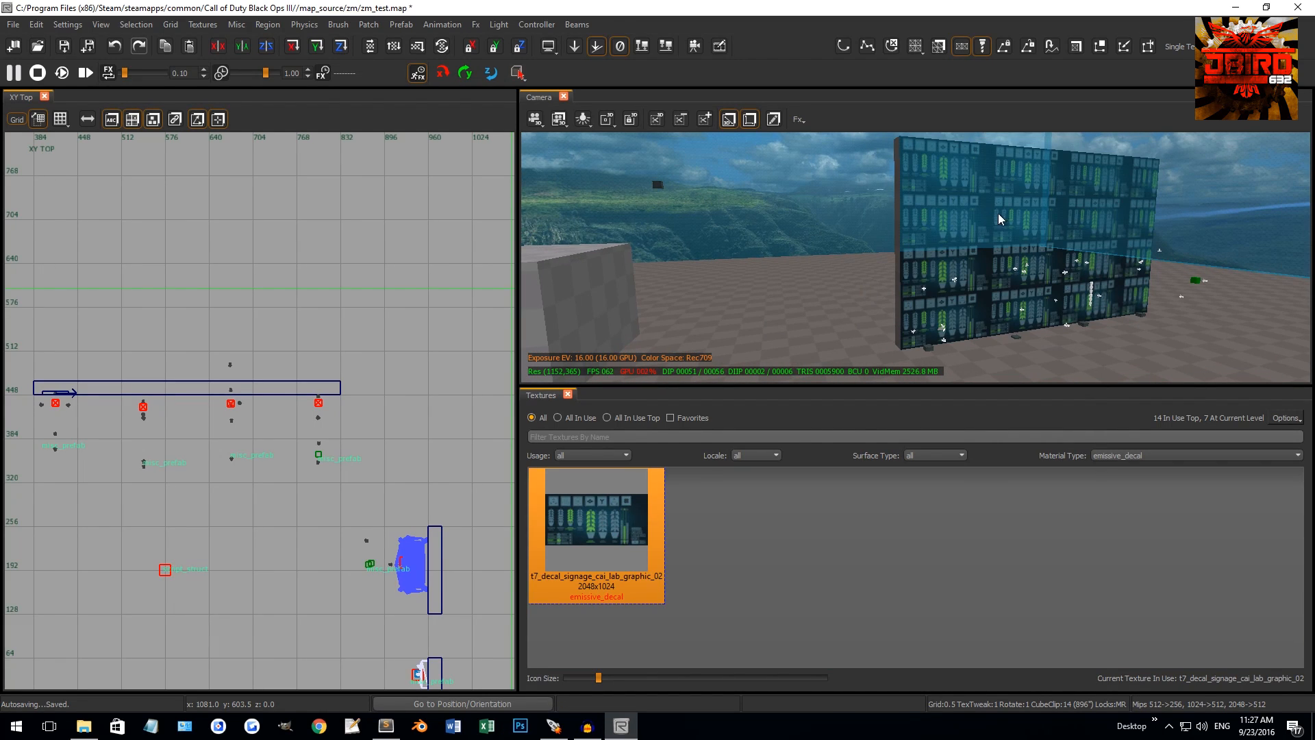
key(ctrl+z)
key(ctrl+z)
key(ctrl+z)
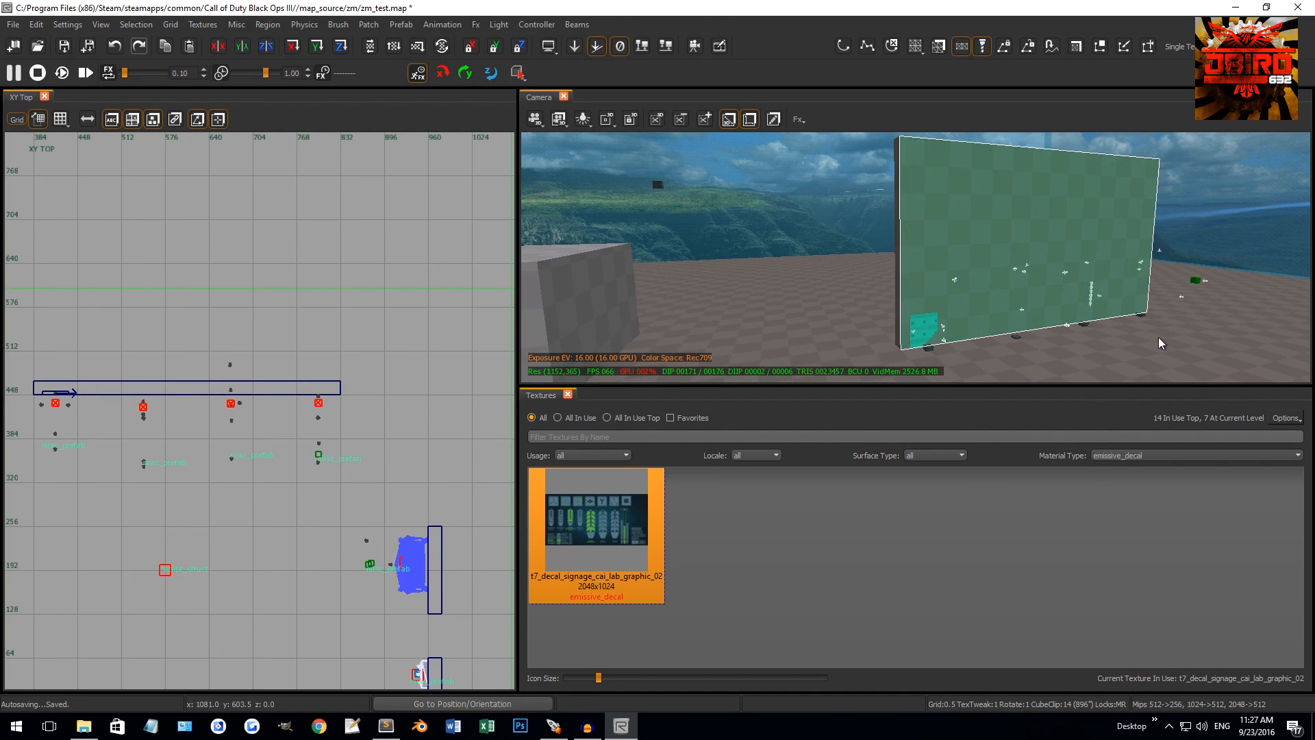
right_drag(1050, 207, 979, 259)
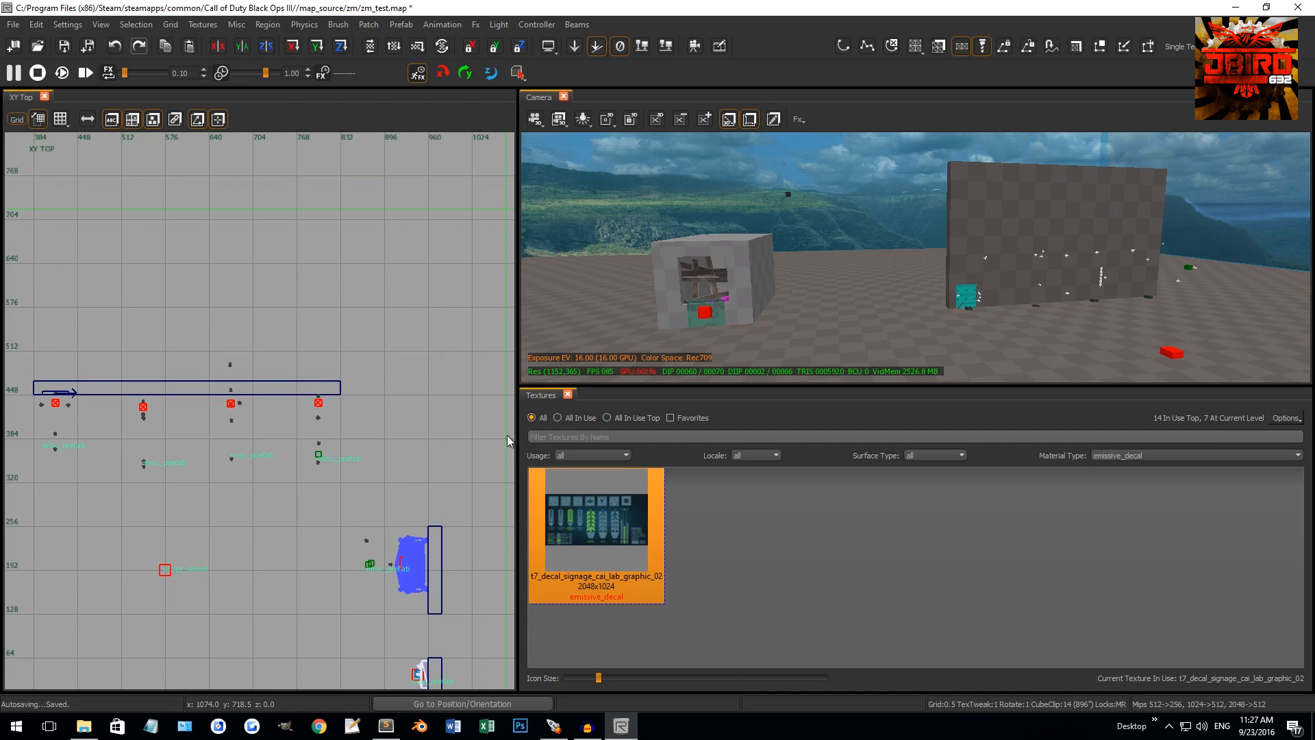
Reset Material Type to all and open the worldspawn Entity Info with N
click(1115, 456)
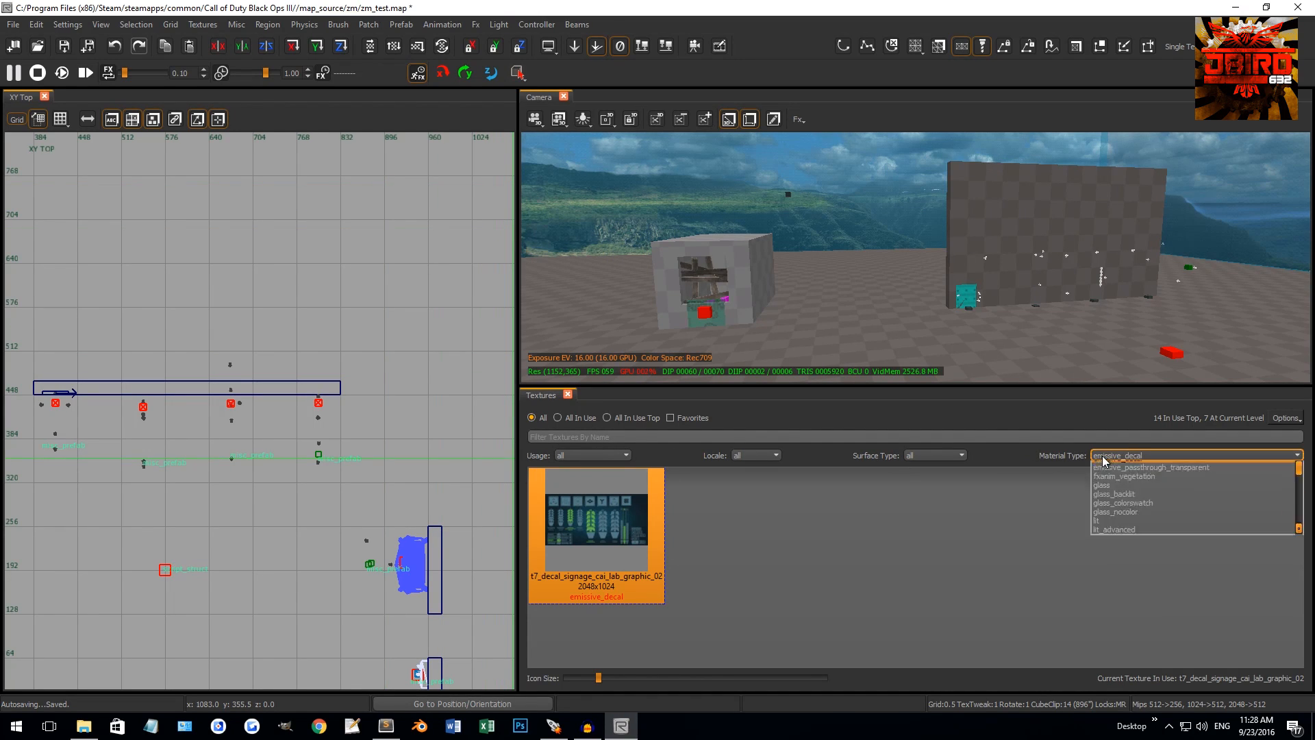
scroll(1115, 479, up, 3)
click(1116, 465)
scroll(964, 266, down, 4)
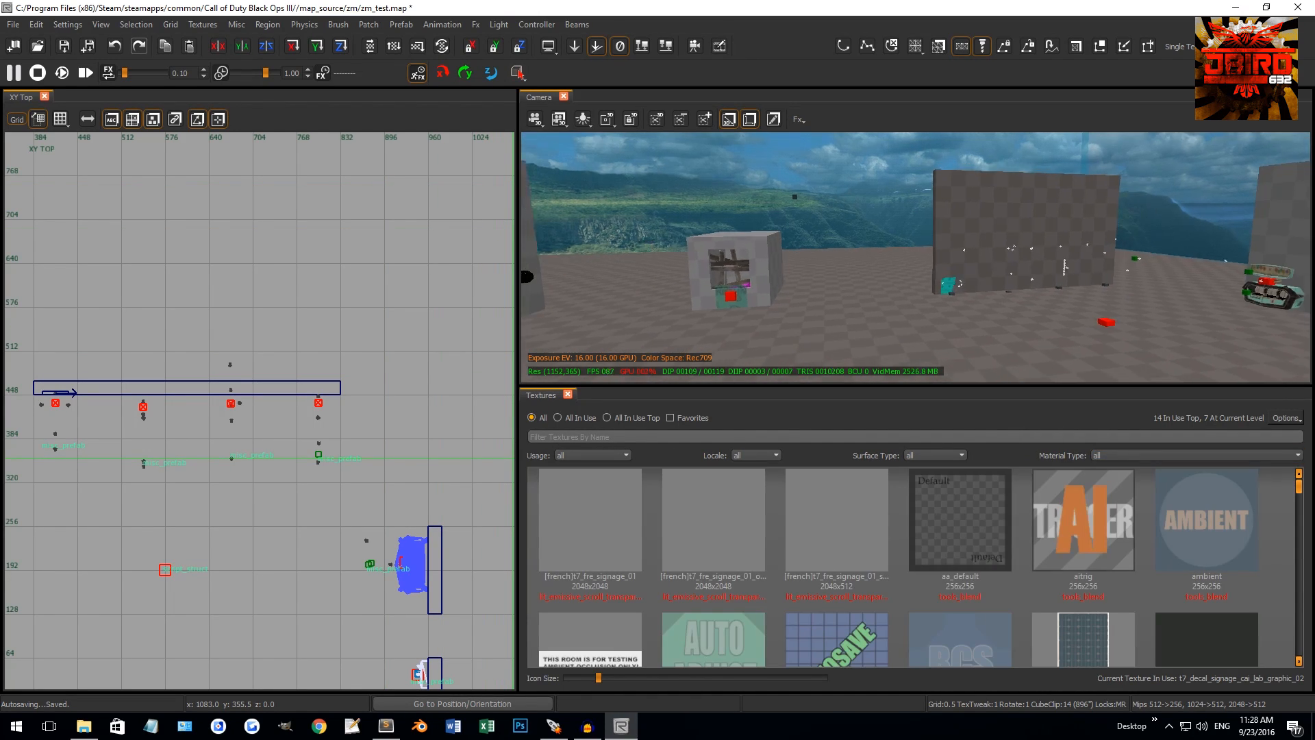
right_drag(963, 263, 877, 277)
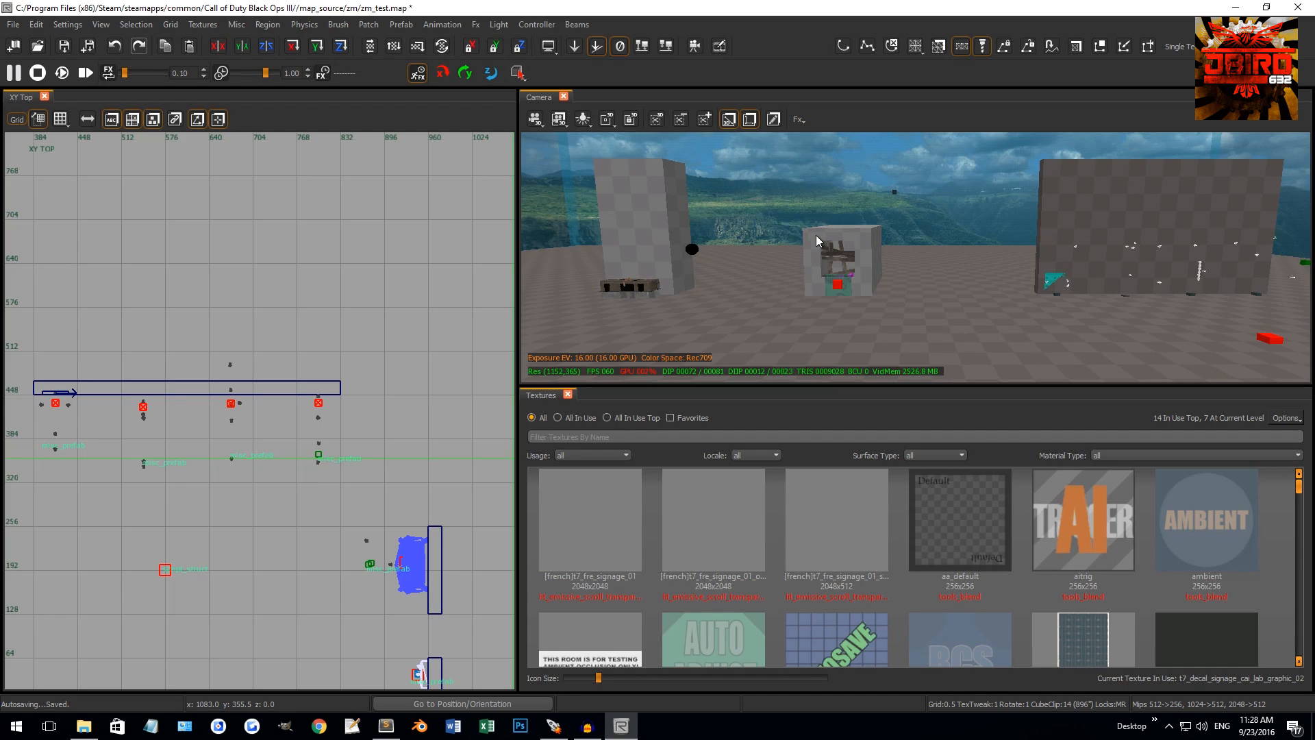
key(n)
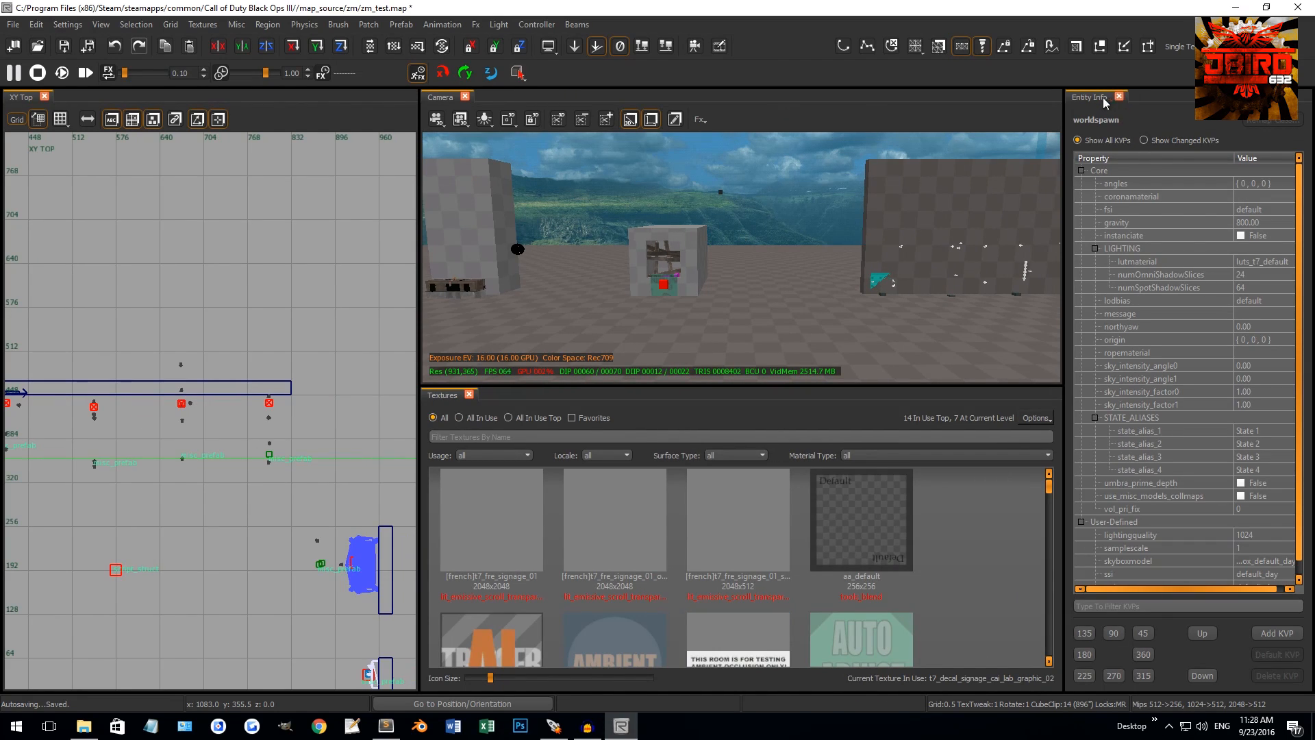
key(n)
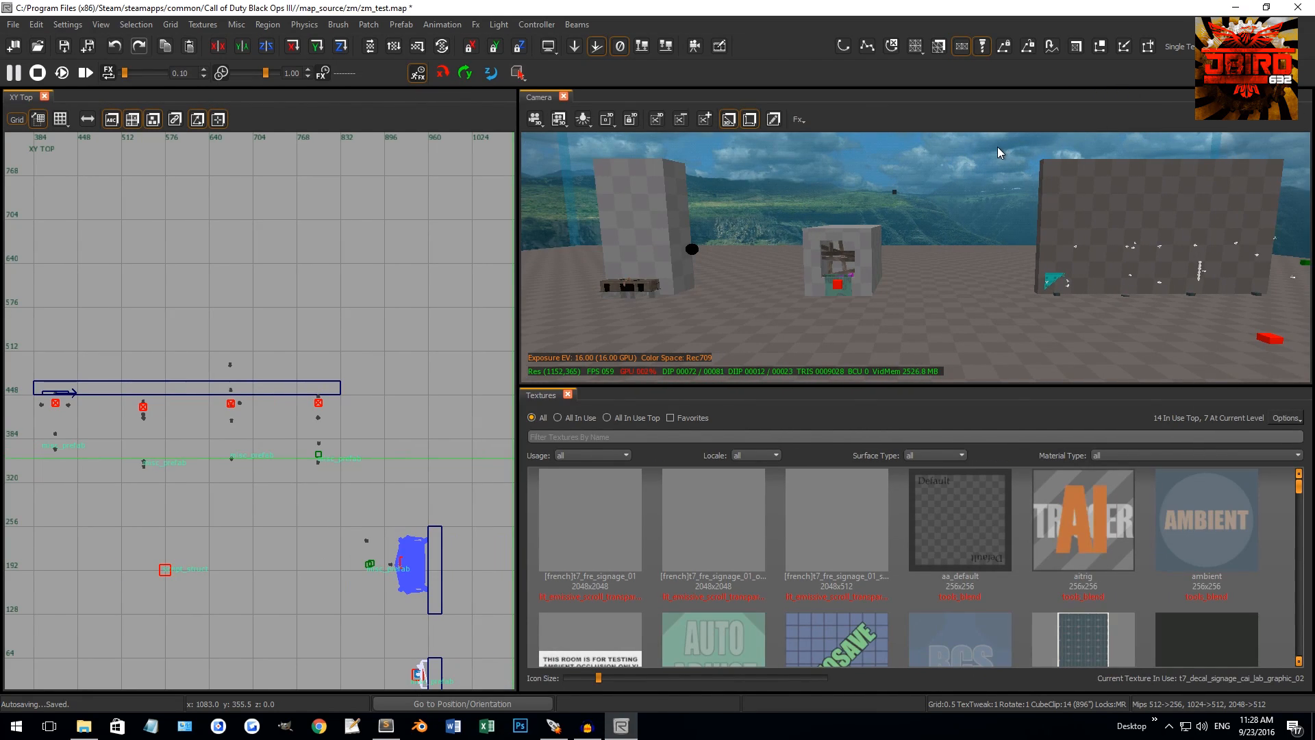
key(m)
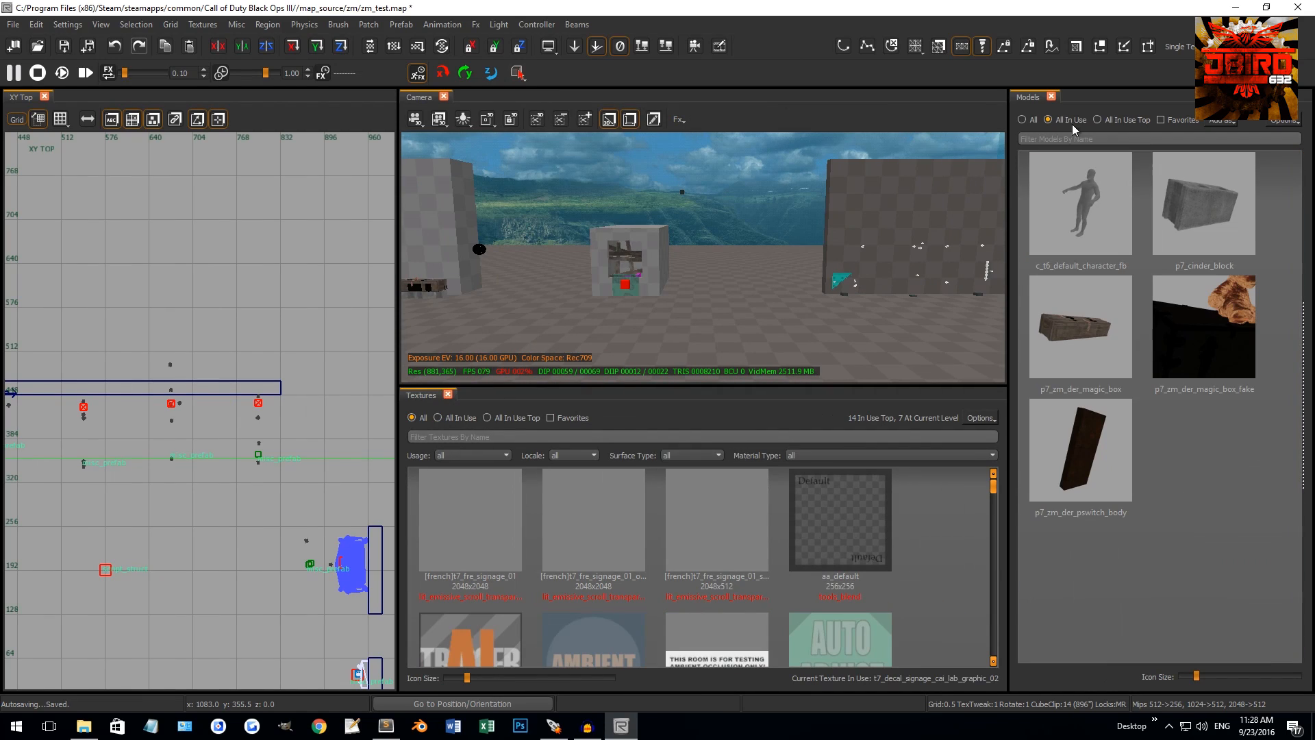
click(1216, 183)
key(m)
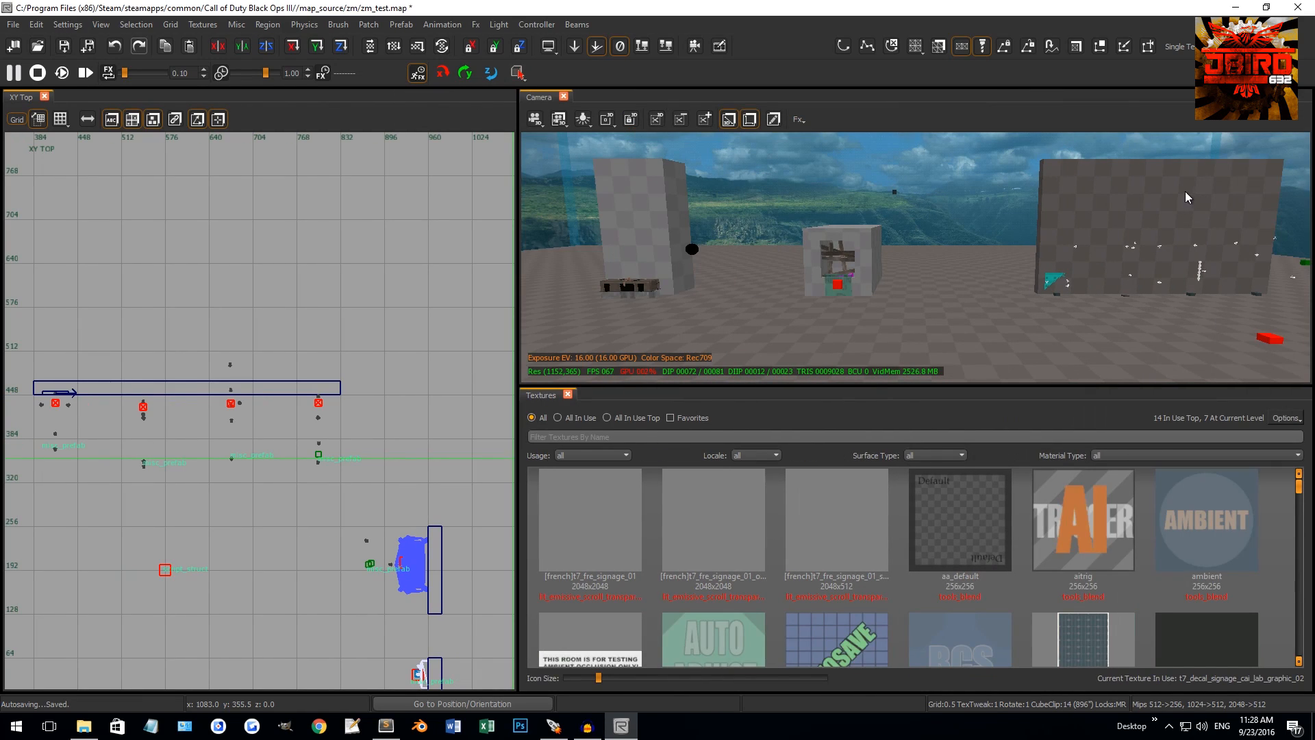
key(b)
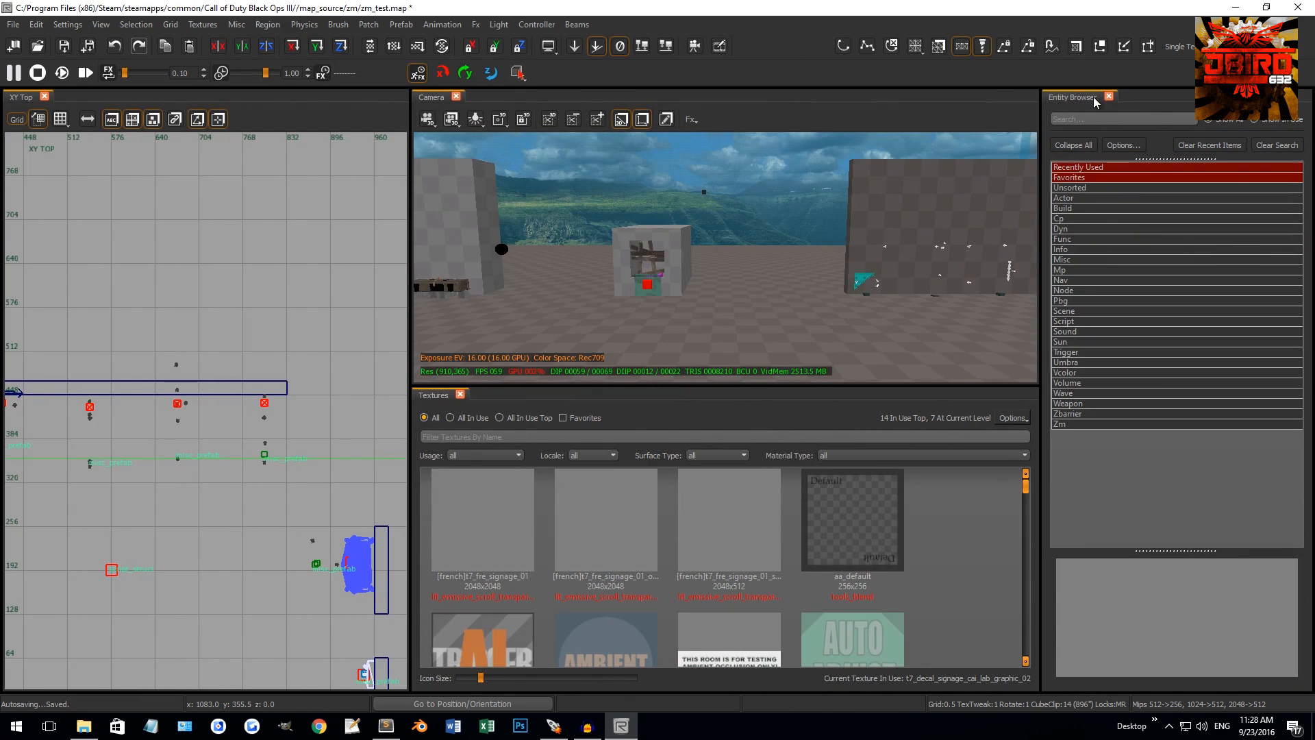
key(b)
key(s)
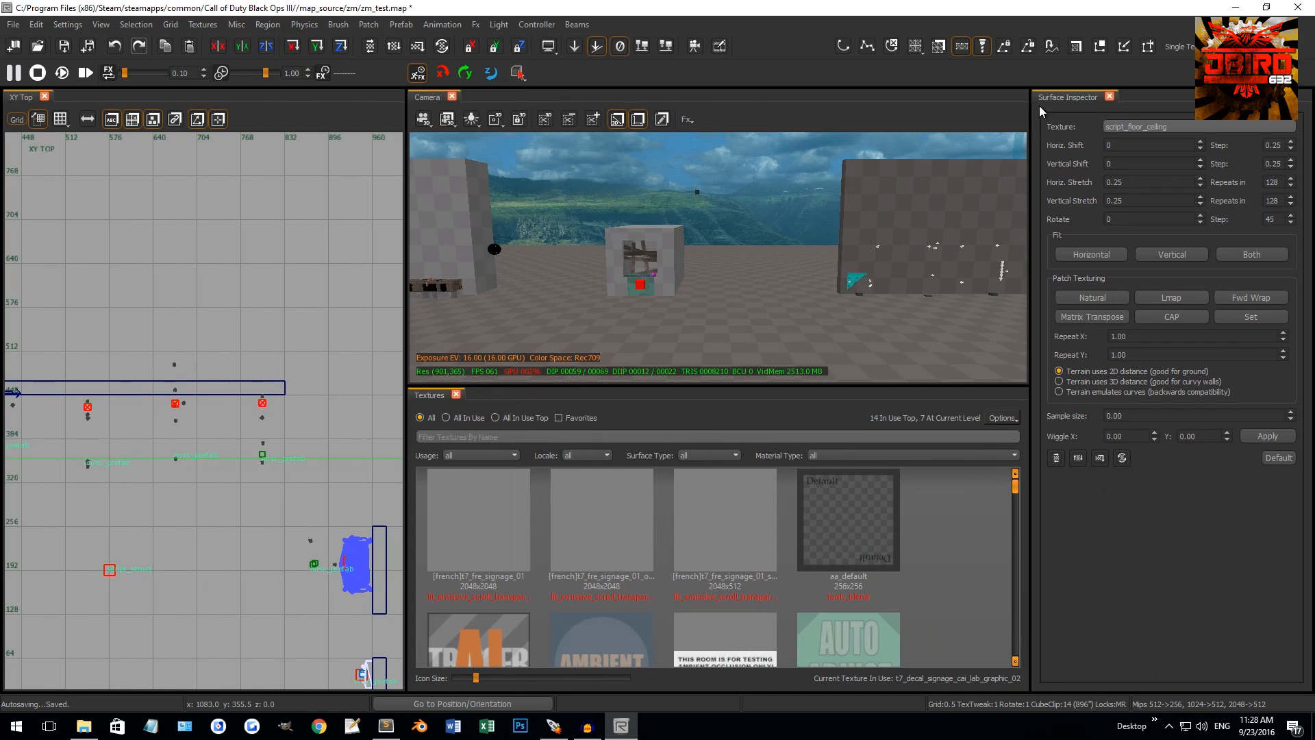
key(s)
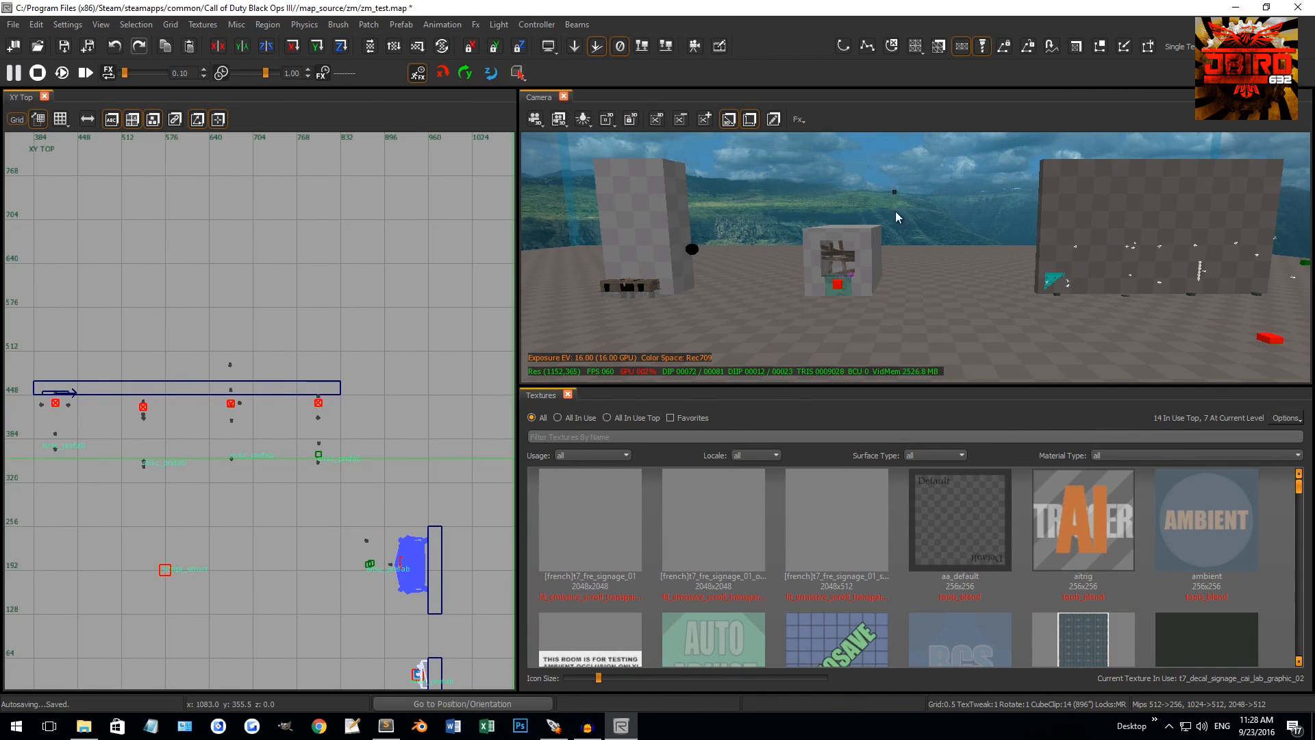
key(ctrl+a)
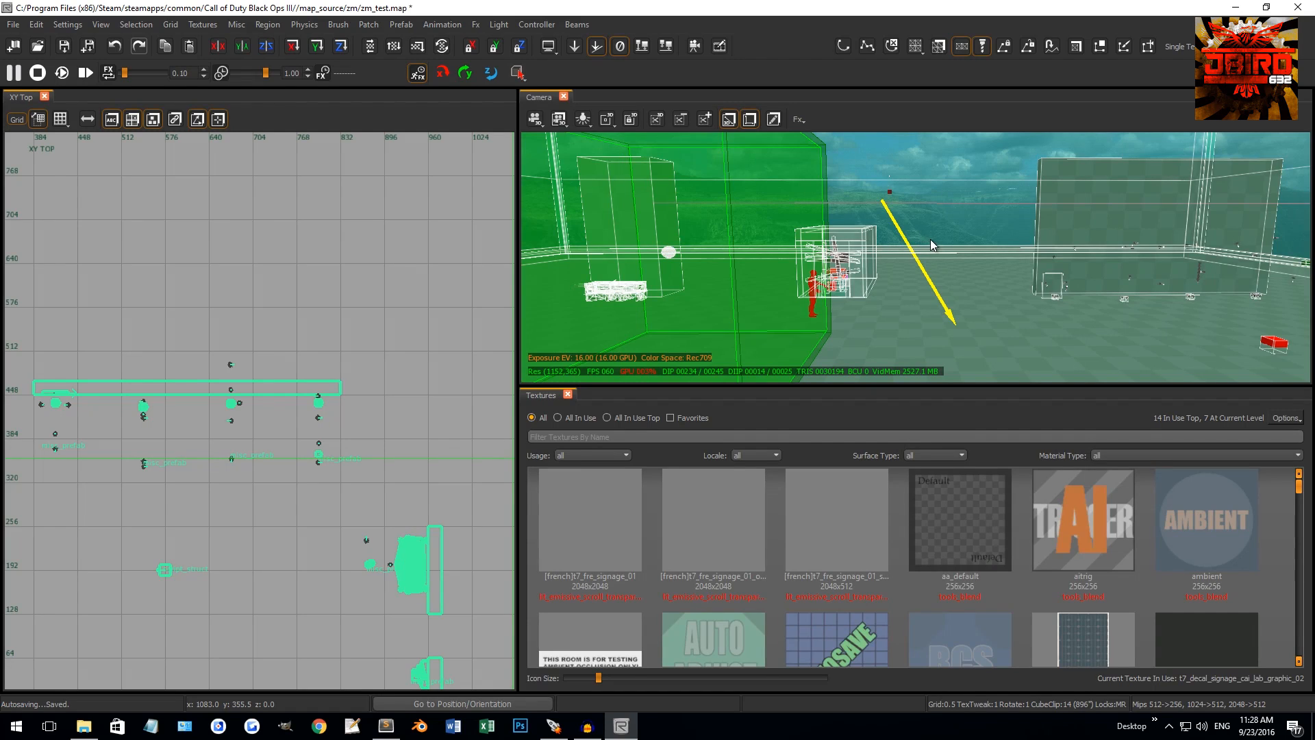
key(Escape)
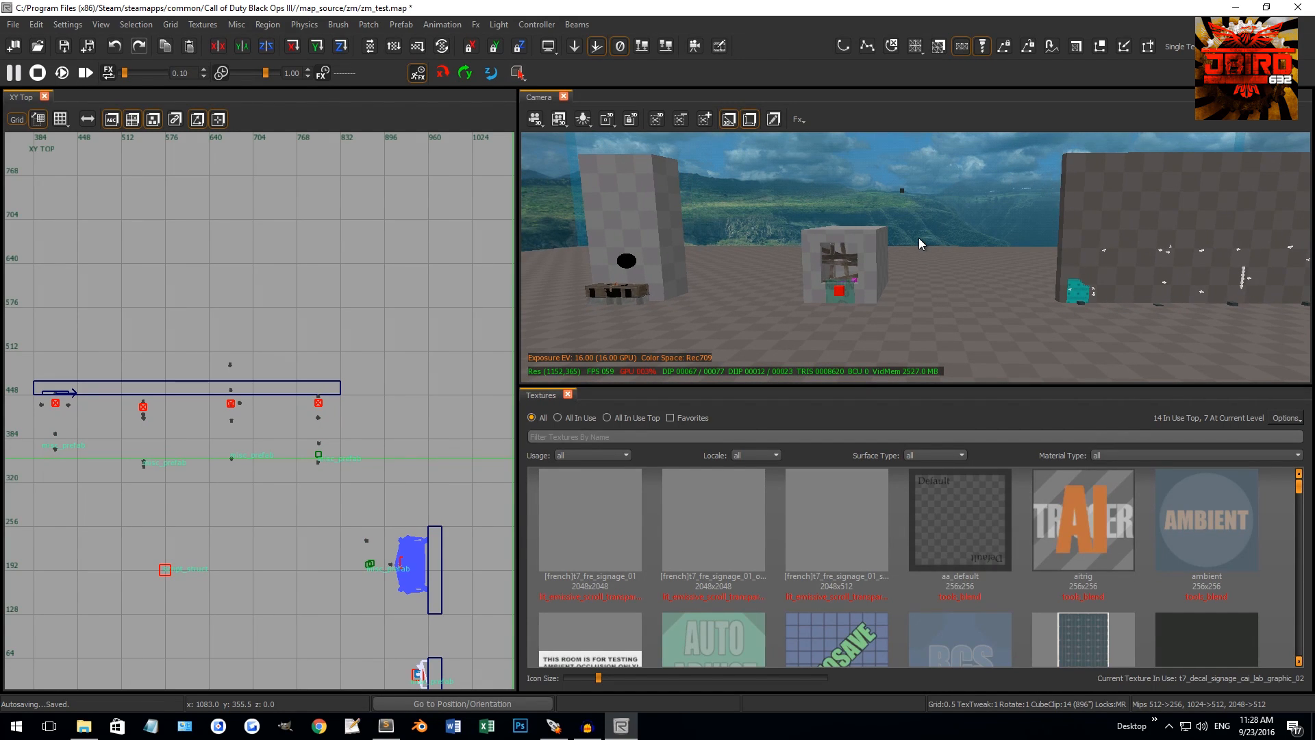
key(y)
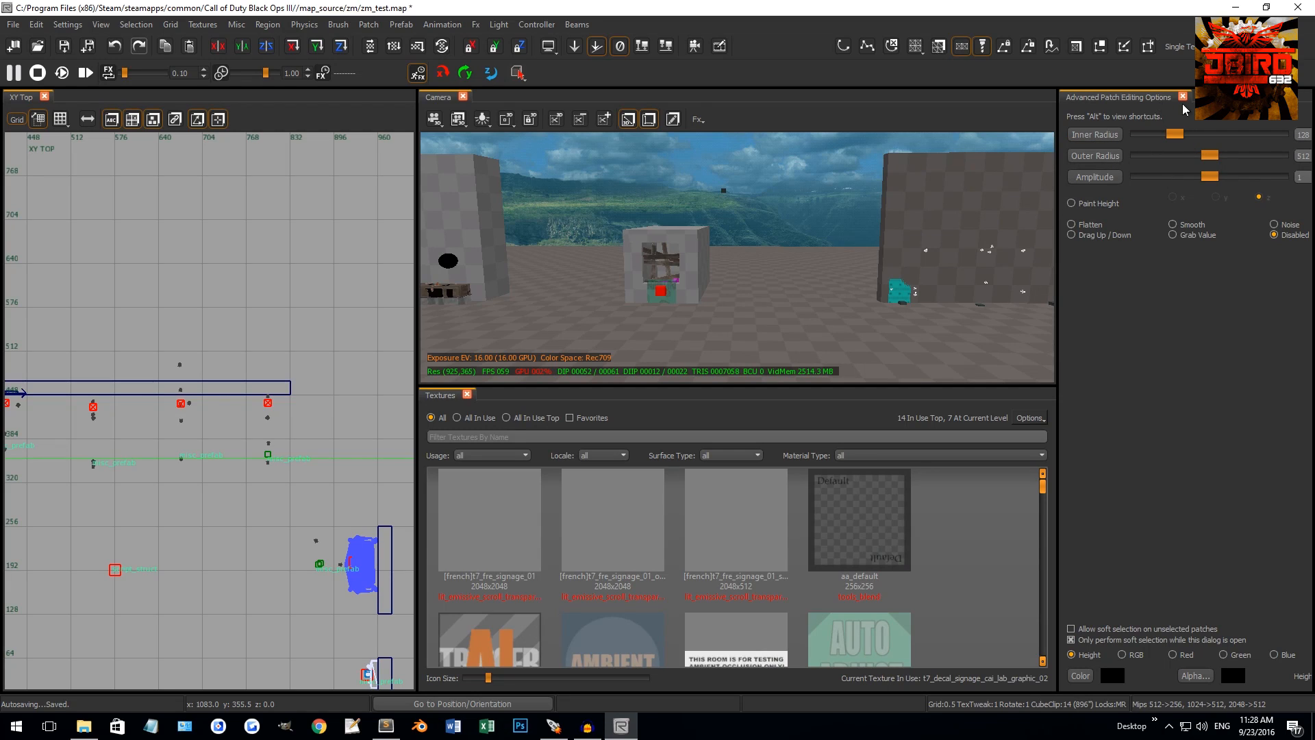
key(y)
key(g)
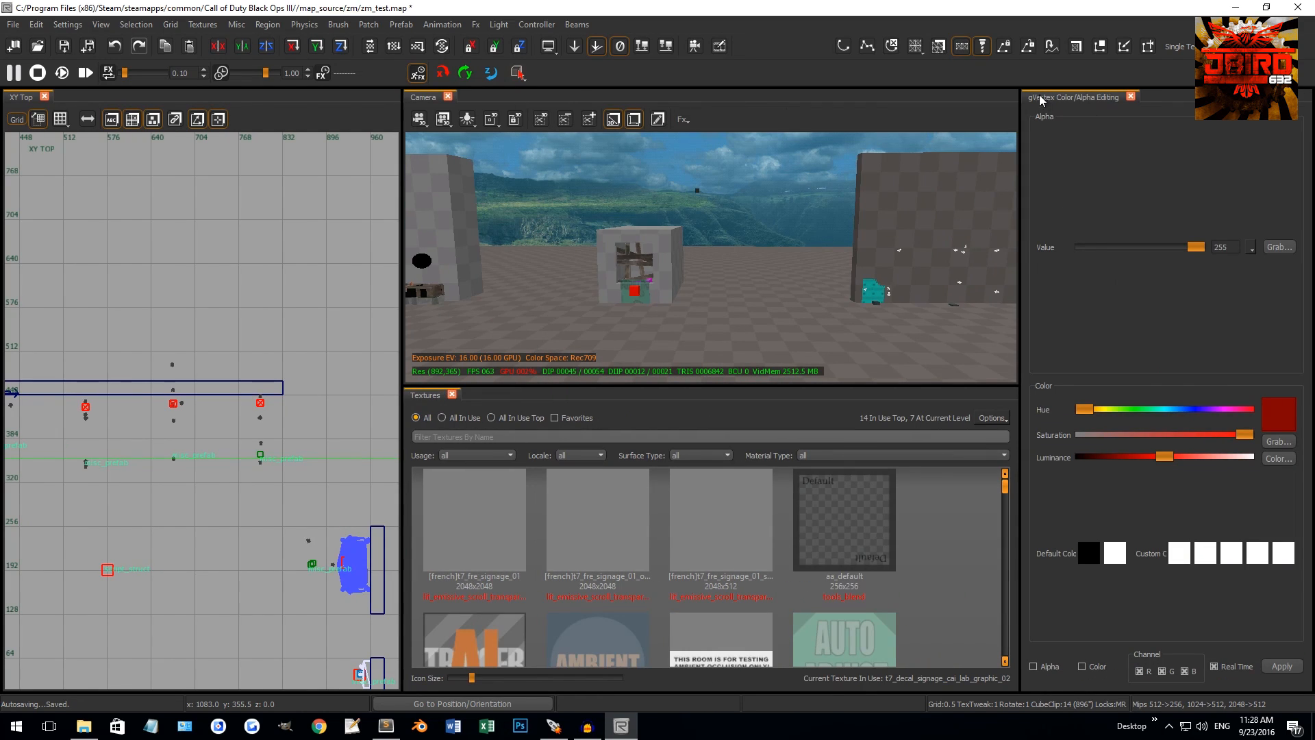
key(g)
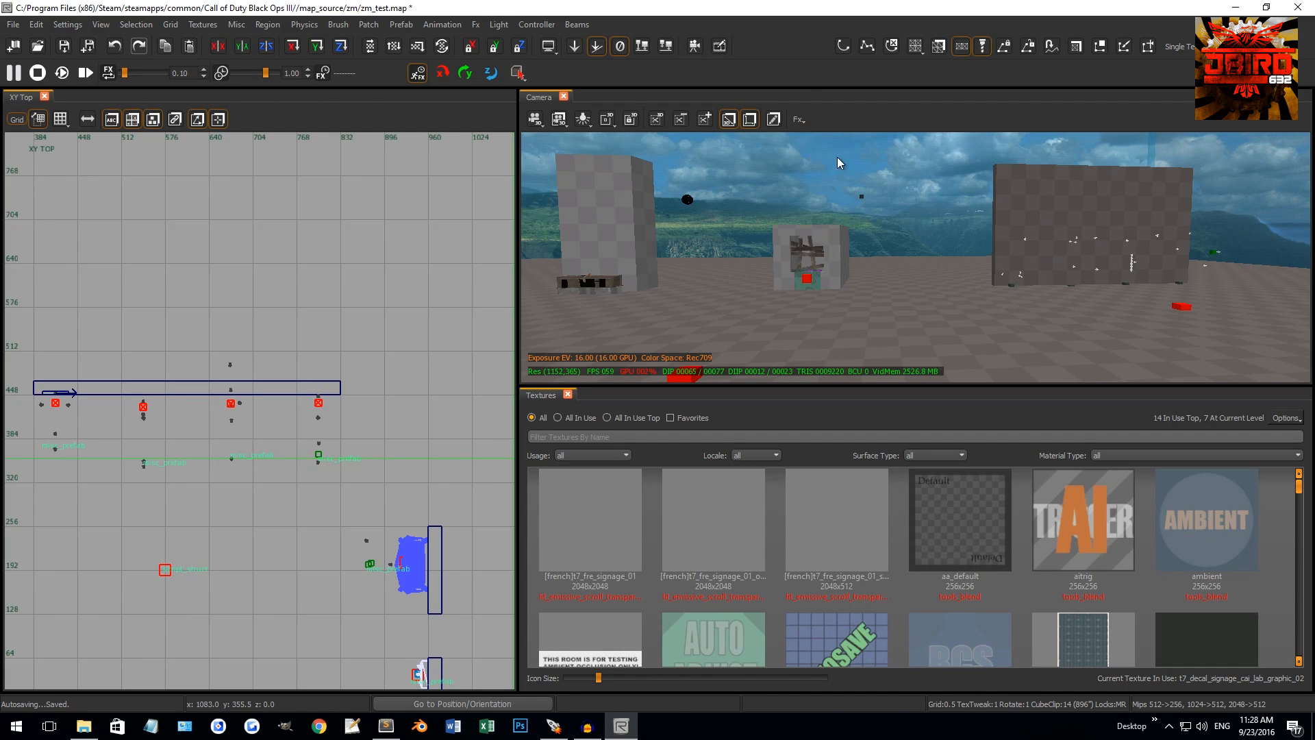
Close the 3D camera view and reopen it from the toolbar's window list
right_click(754, 48)
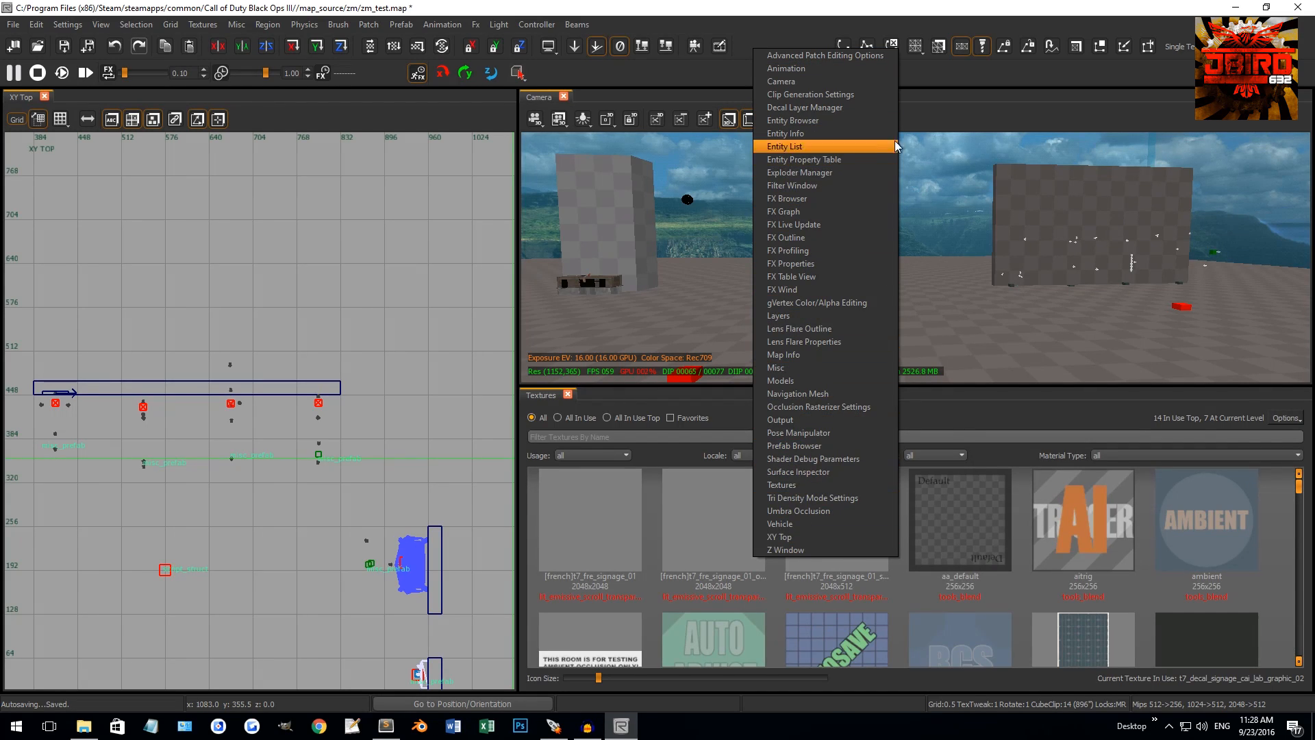
click(1034, 110)
click(564, 96)
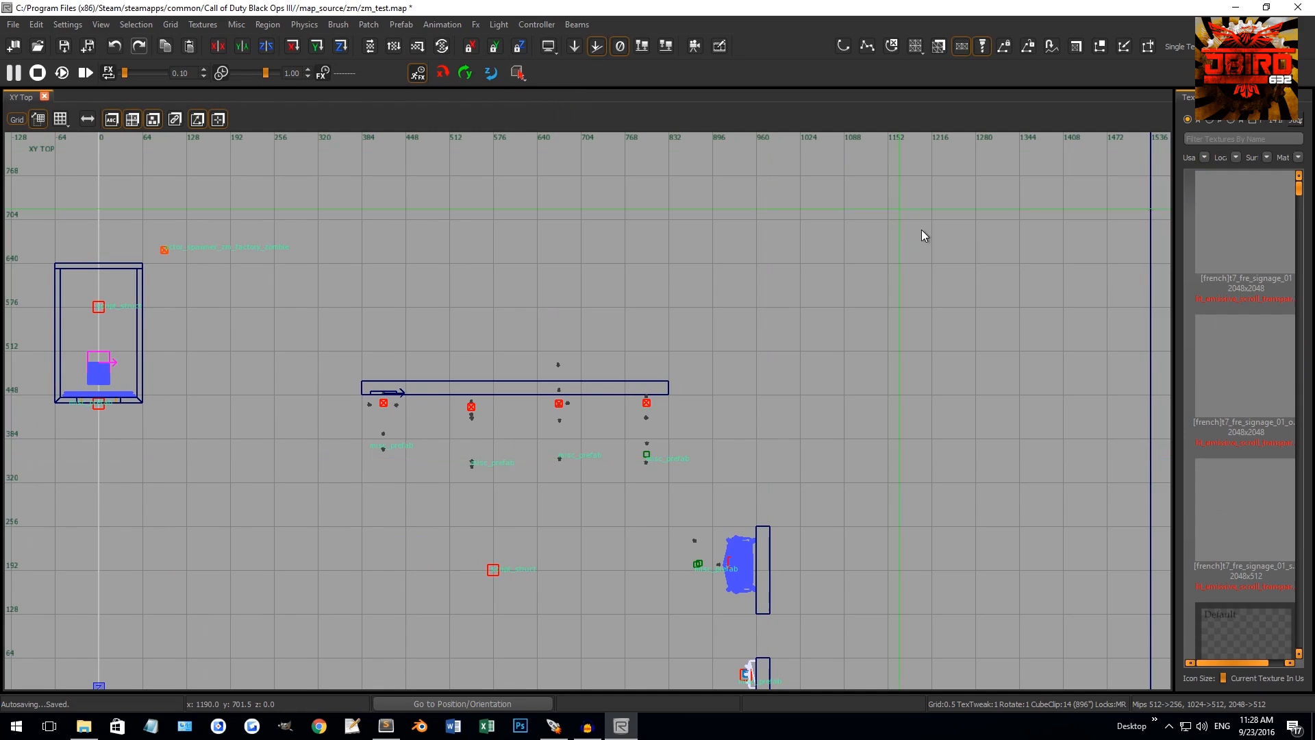
right_click(770, 51)
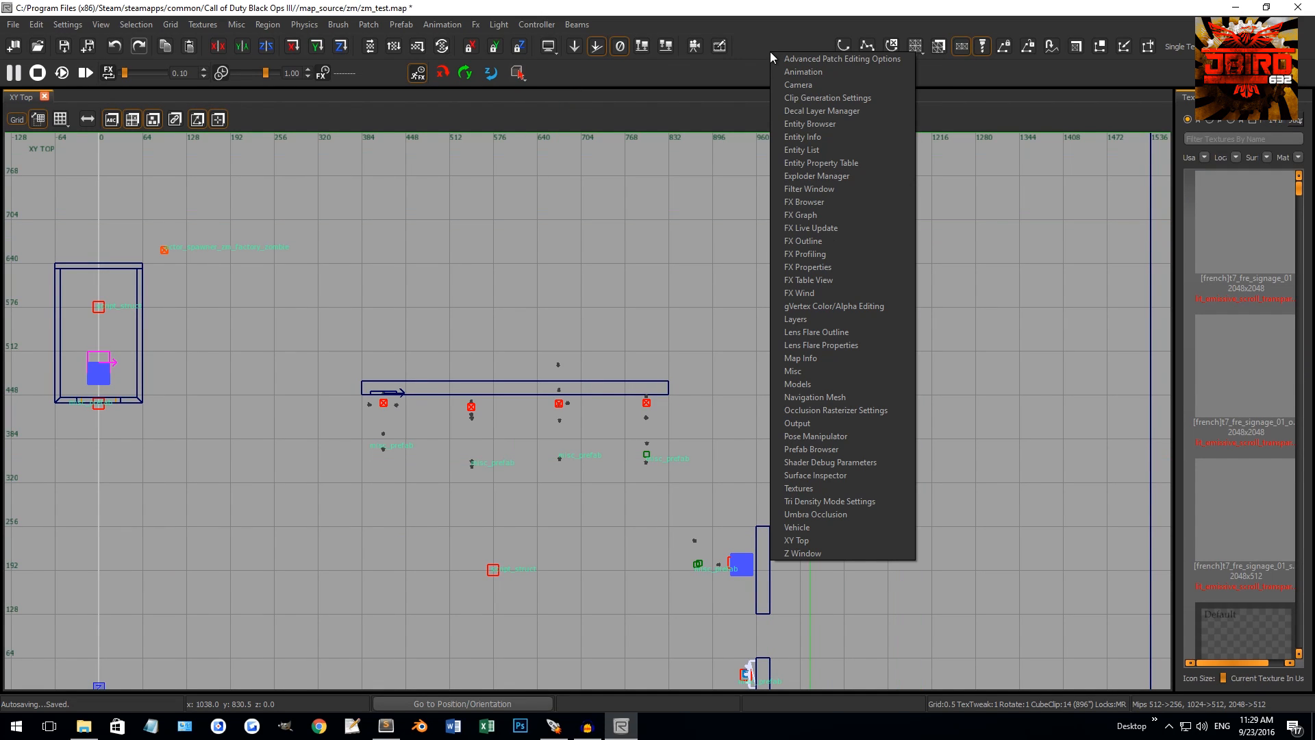
click(788, 85)
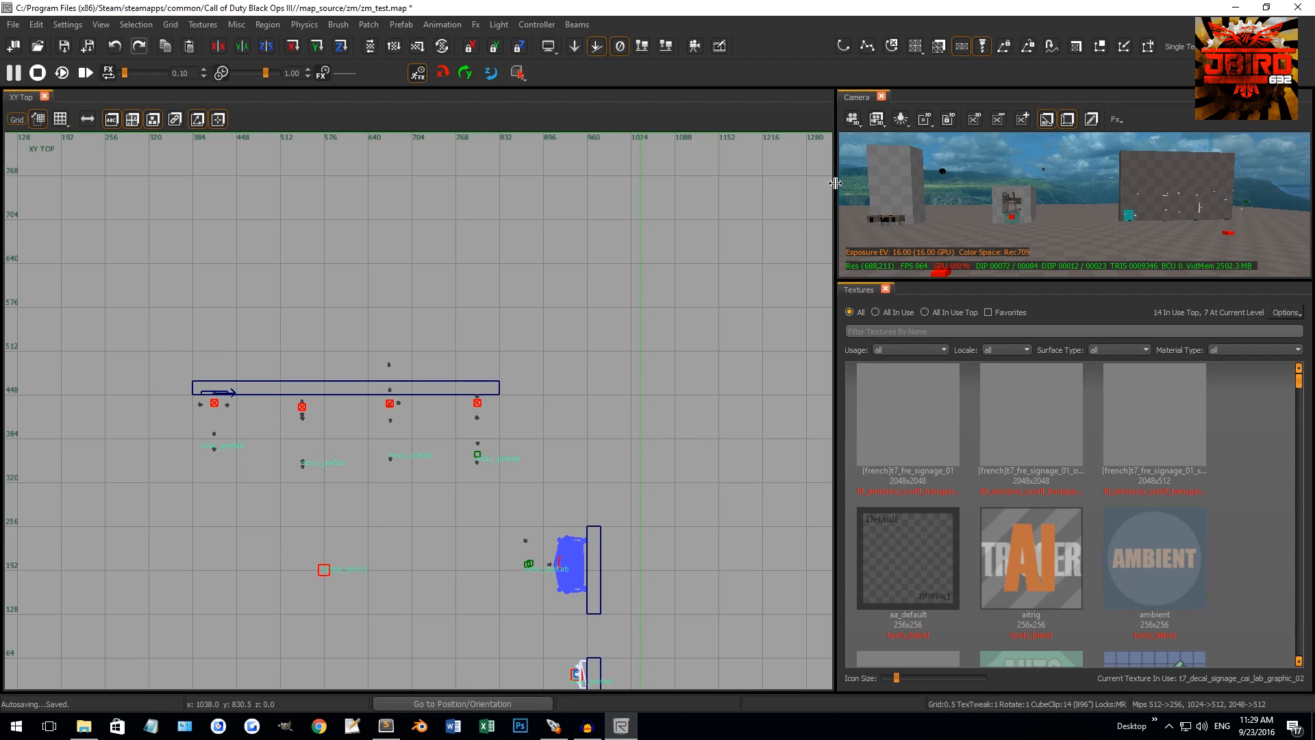
Resize the camera and texture panels and drag the texture browser to a new dock spot
drag(835, 183, 554, 184)
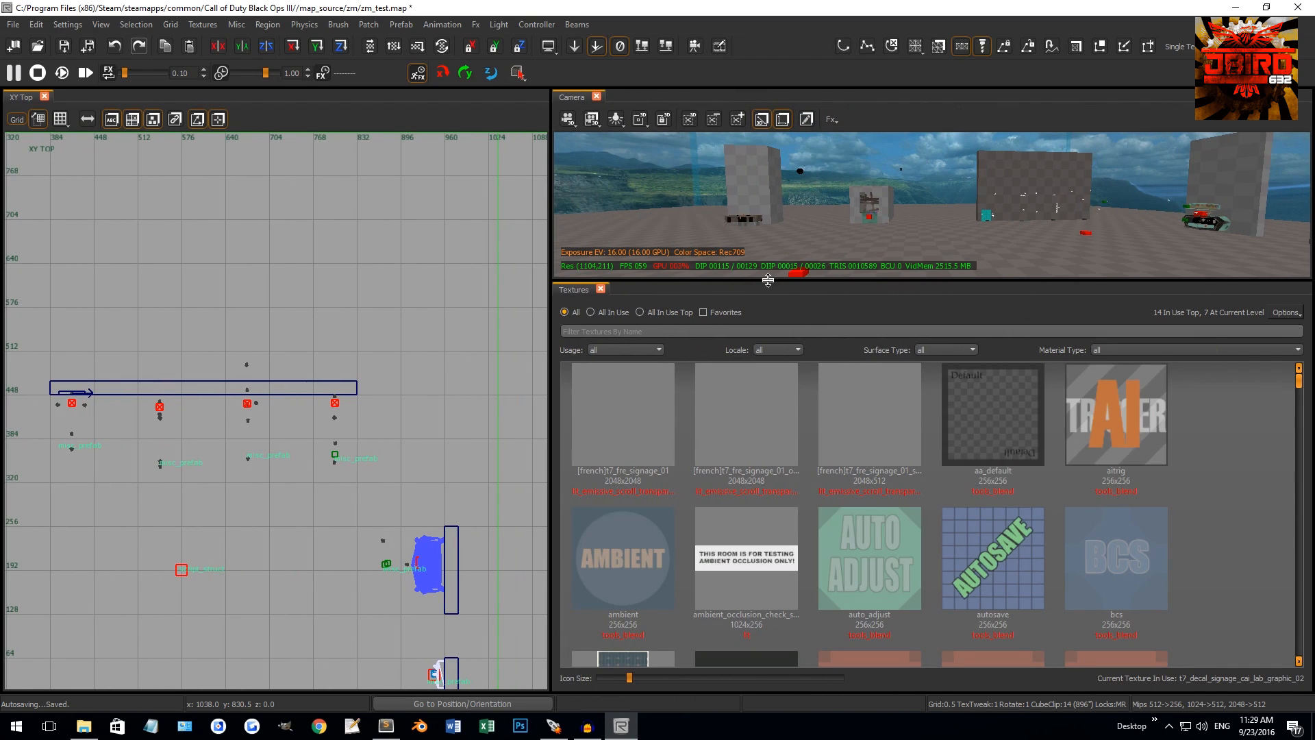
drag(769, 278, 770, 393)
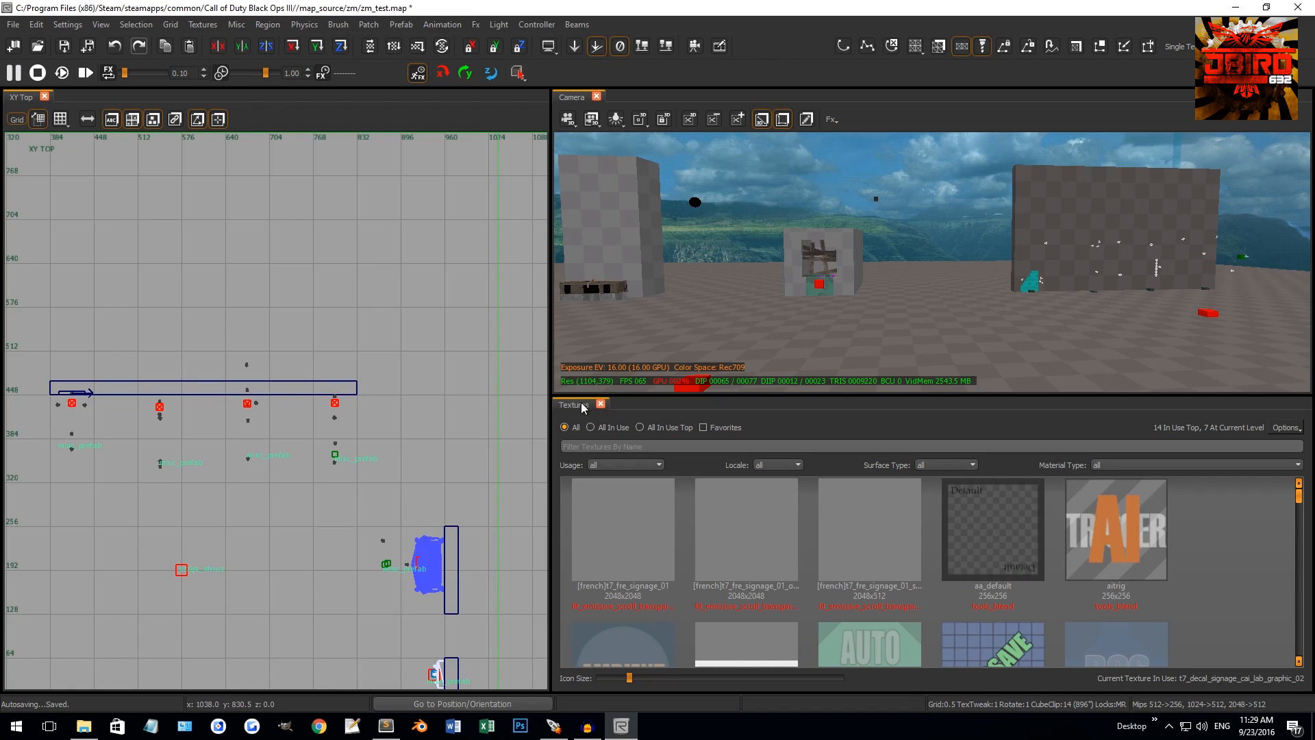
drag(581, 401, 912, 488)
Re-dock the texture browser over the camera area and narrow the top-down view
click(891, 488)
drag(568, 405, 1240, 234)
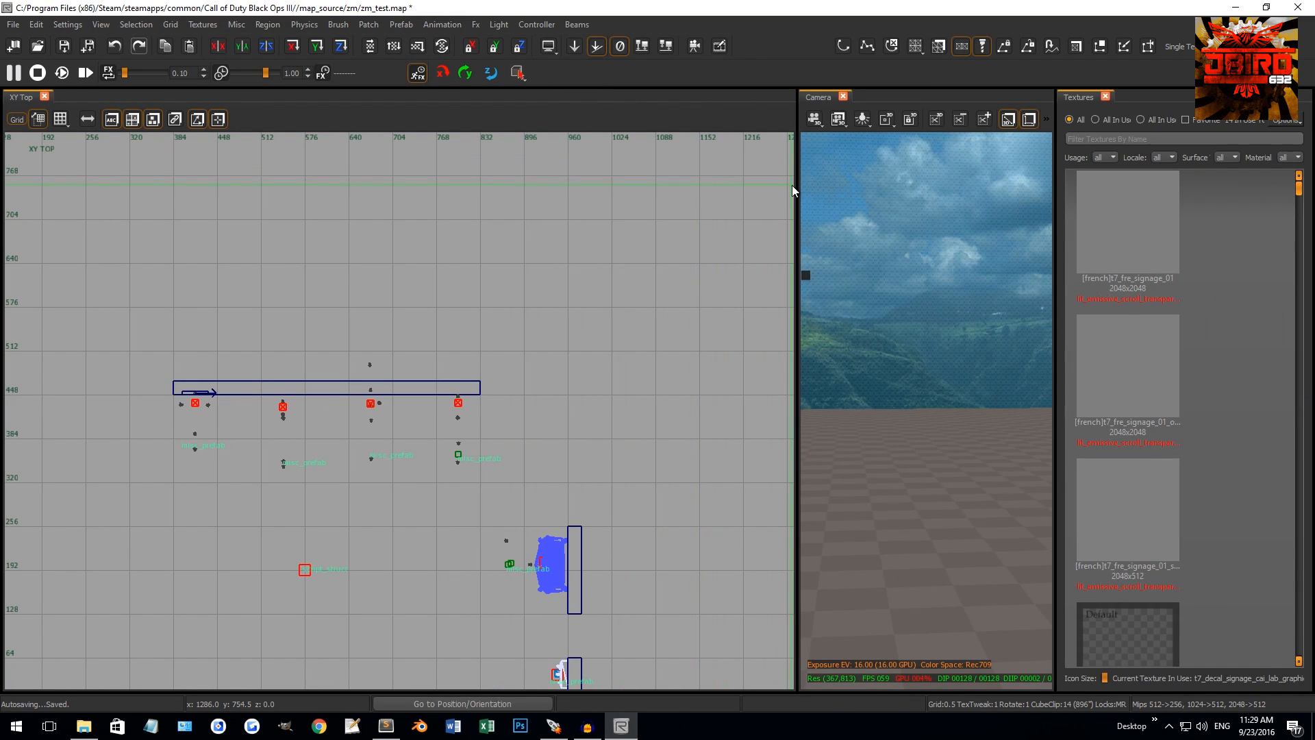
drag(797, 186, 556, 193)
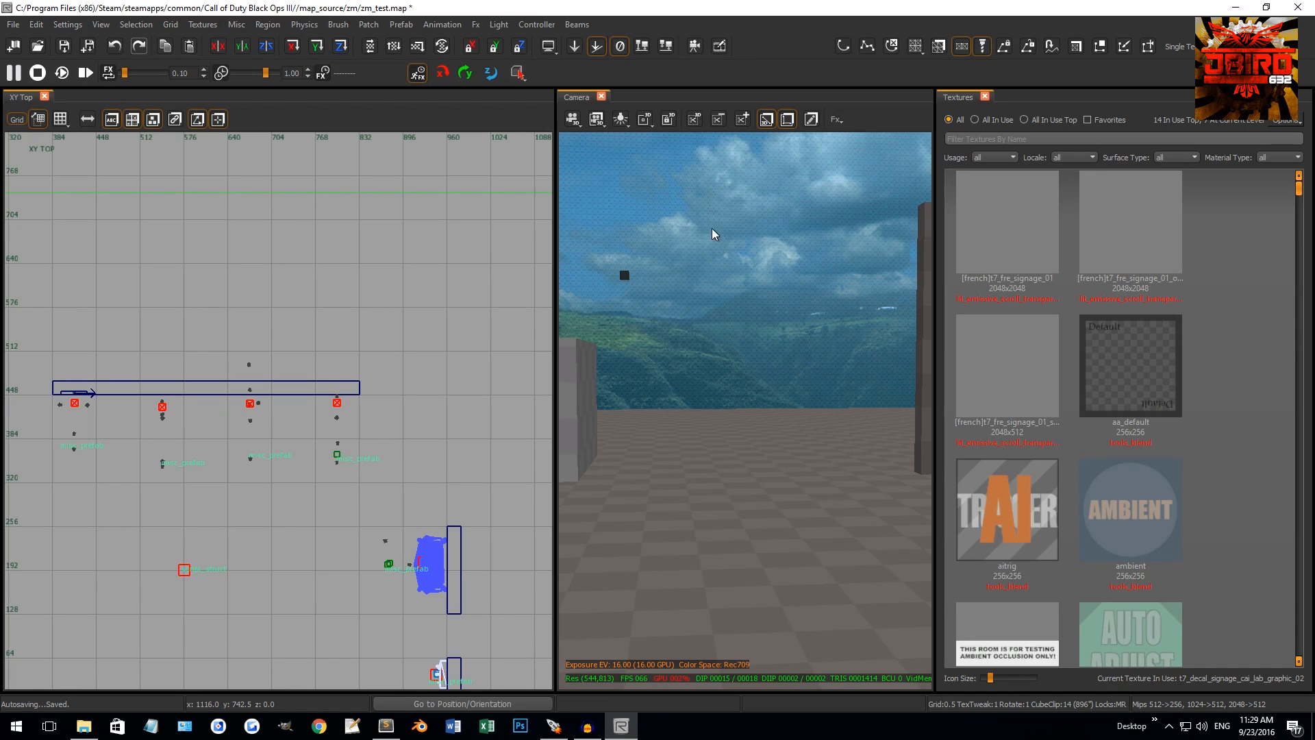
drag(956, 97, 820, 187)
drag(762, 344, 729, 602)
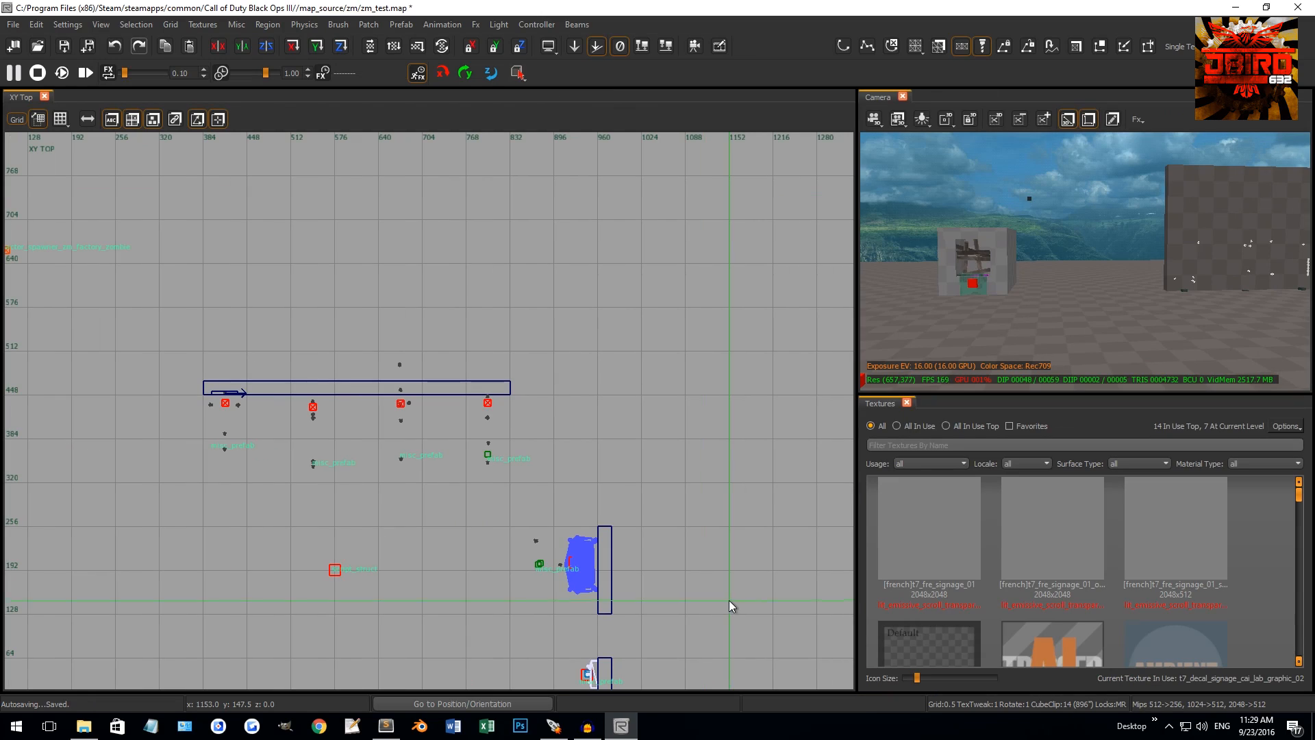
drag(853, 438, 497, 438)
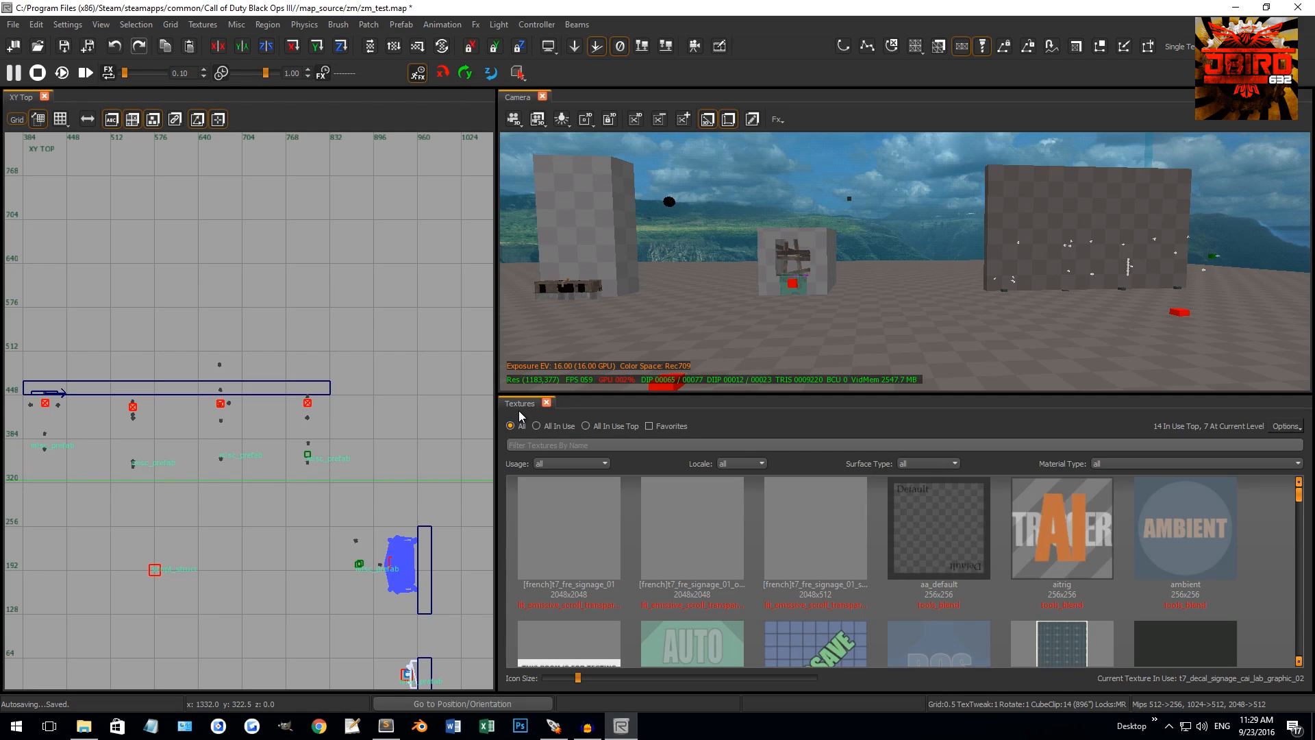
Dock the texture browser beneath the camera view and widen both right-hand panels
drag(543, 401, 878, 229)
click(842, 99)
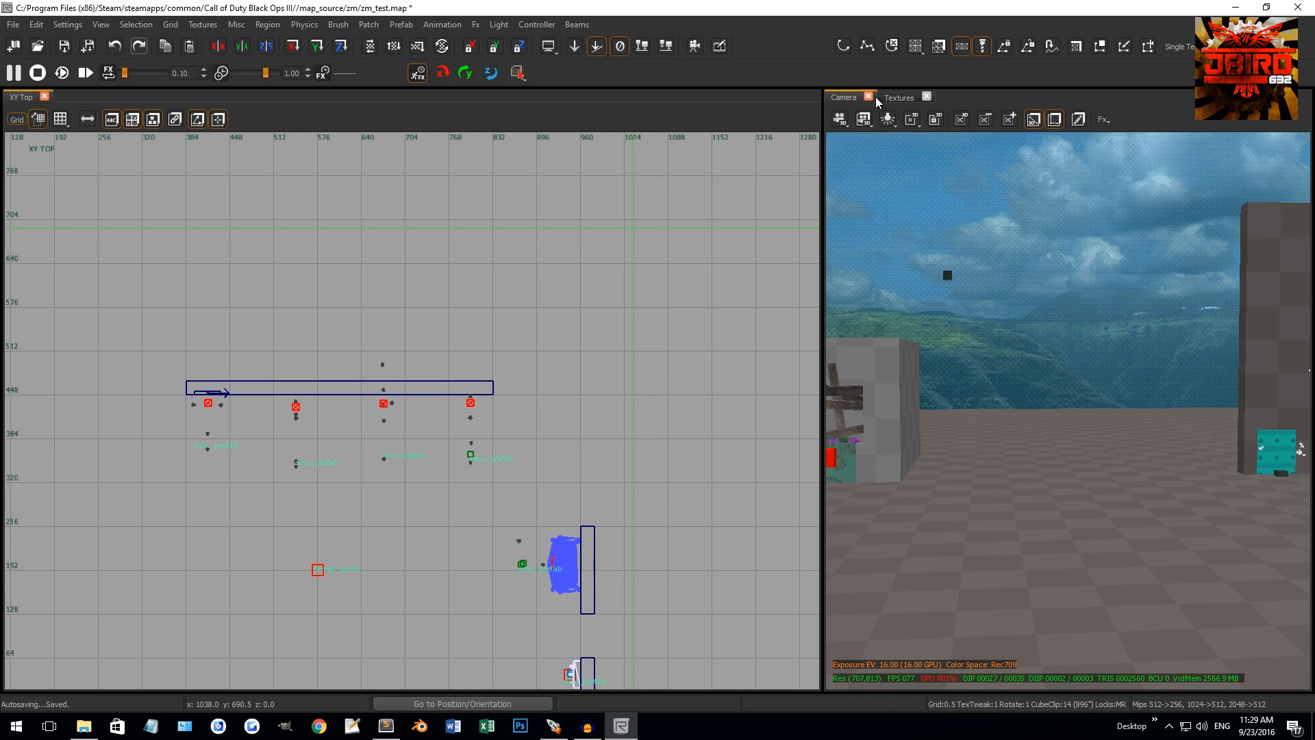
click(888, 99)
click(871, 99)
drag(894, 96, 1017, 578)
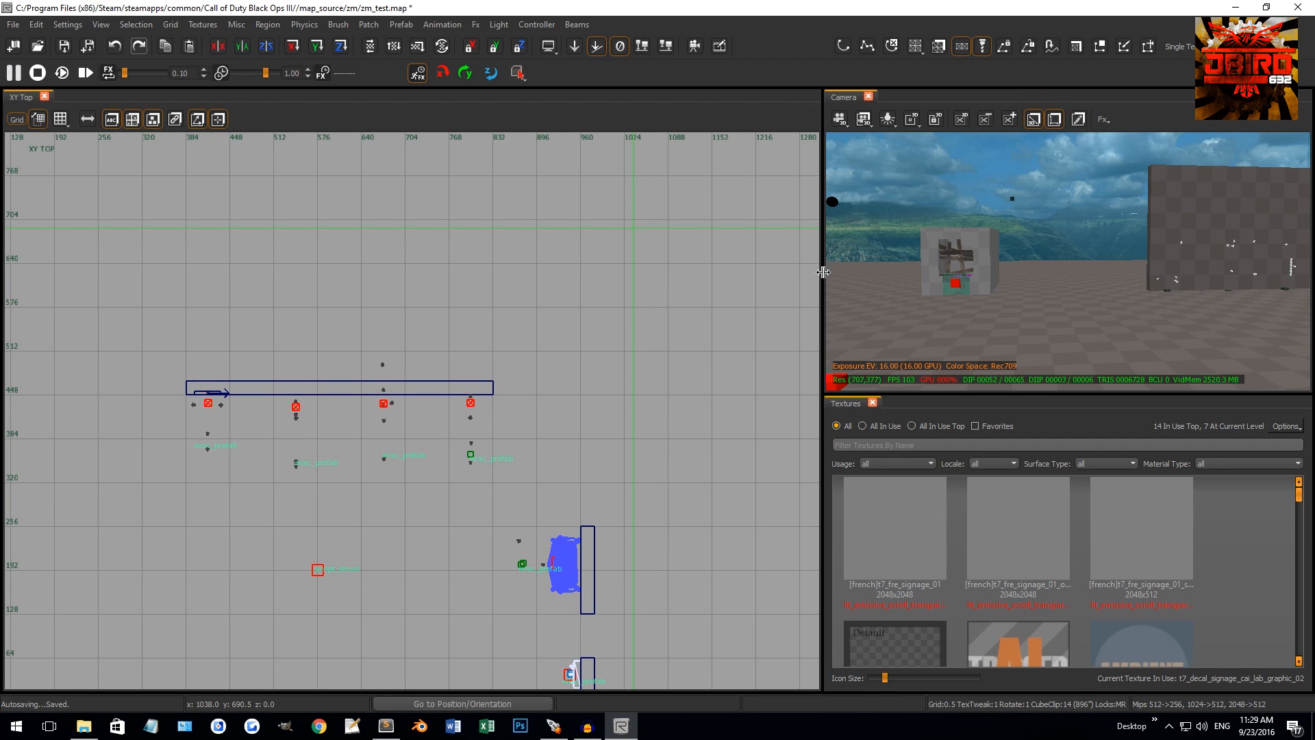
drag(823, 284, 549, 322)
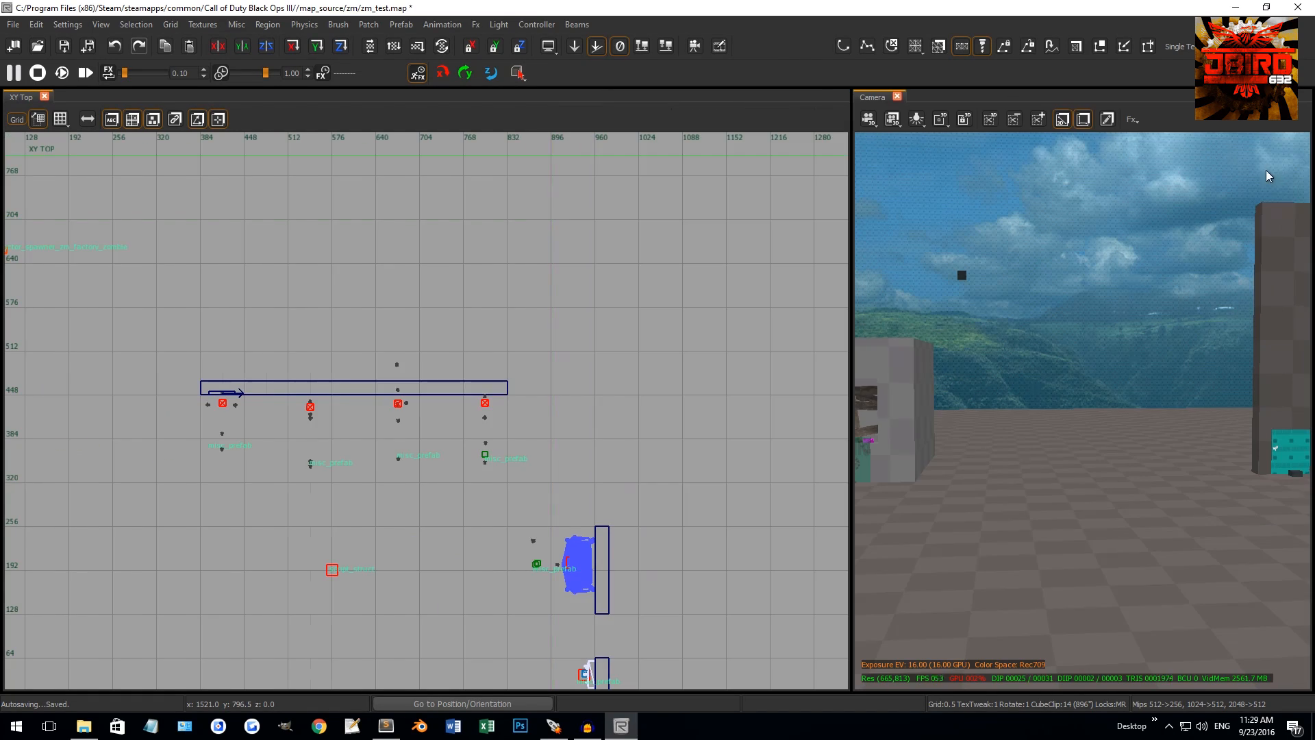
Restore the texture browser, widen the panels, and open Entity Info, Models and Entity Browser (N, M, B)
key(t)
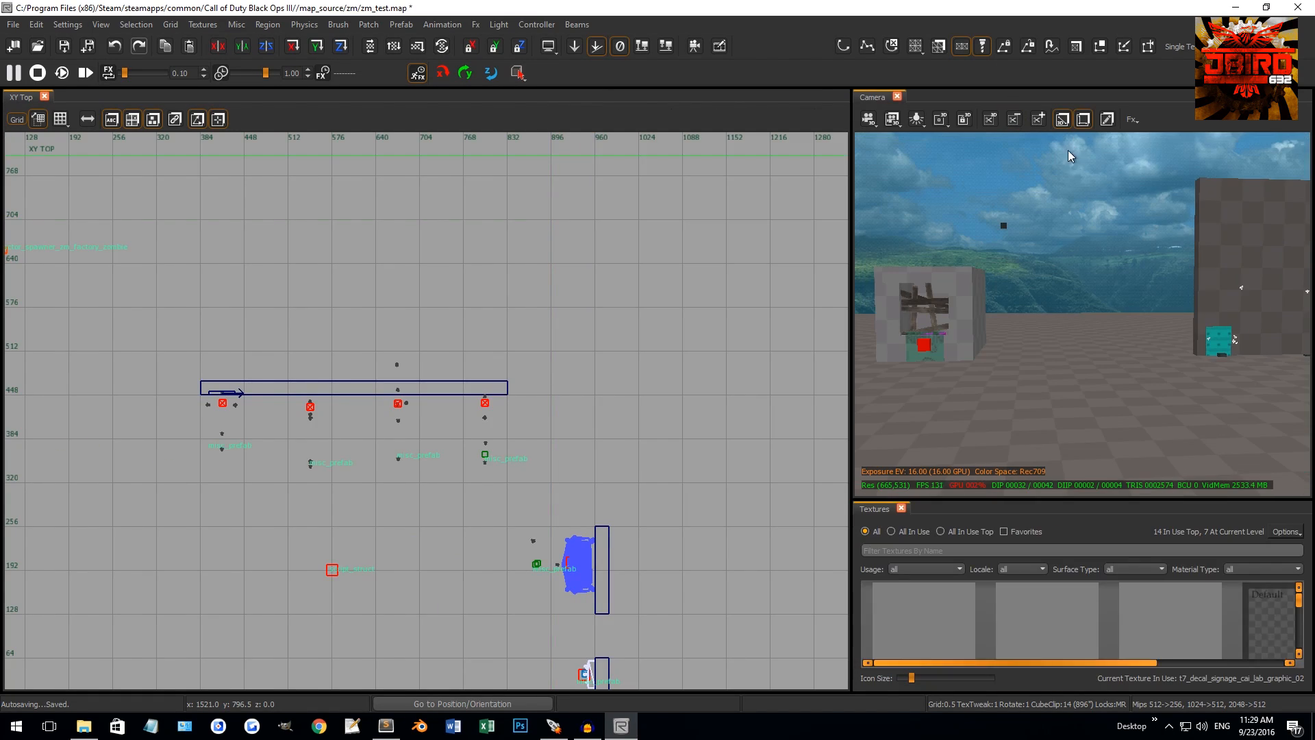
drag(848, 342, 474, 347)
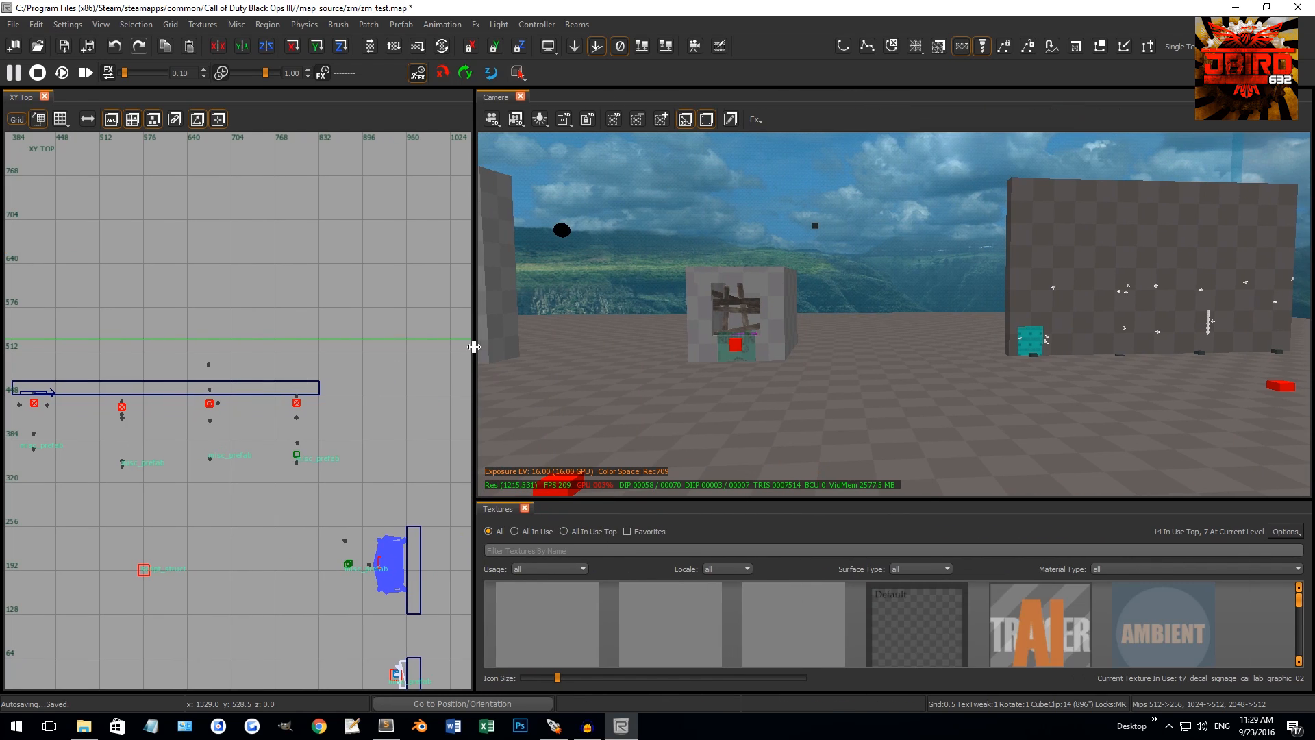
key(n)
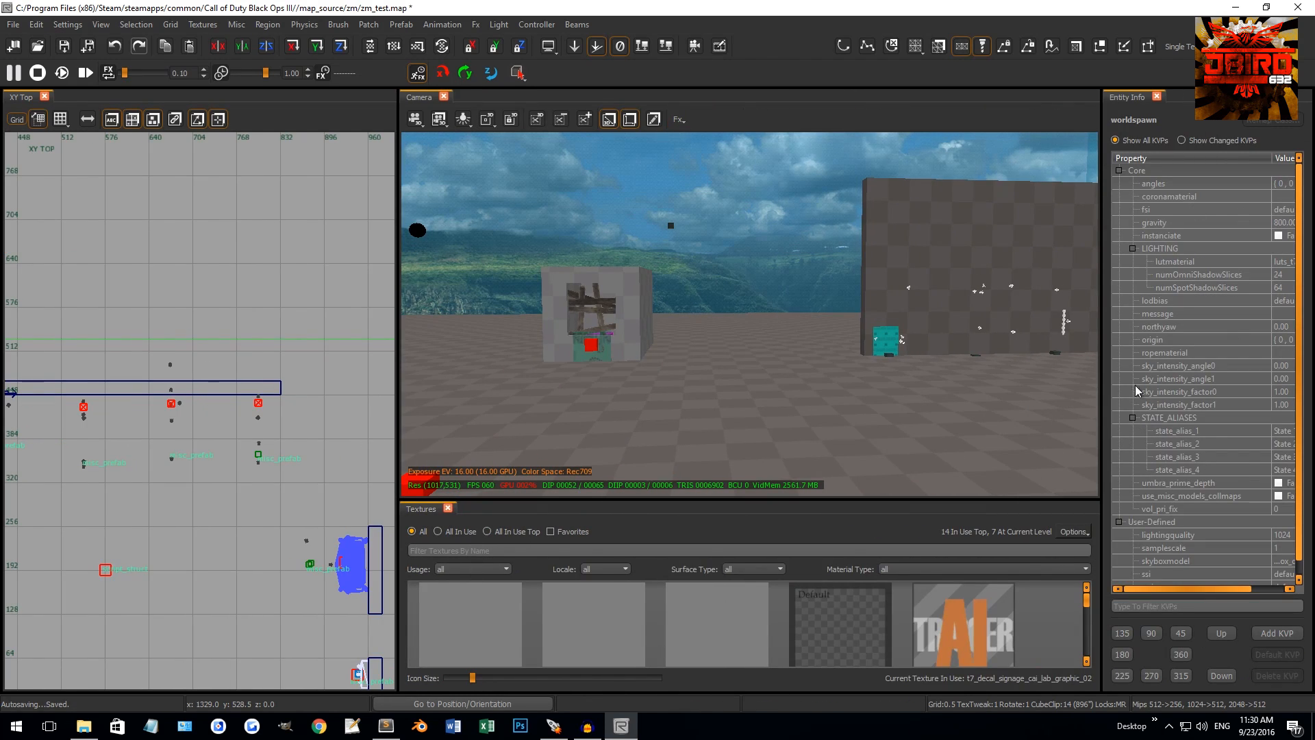
key(m)
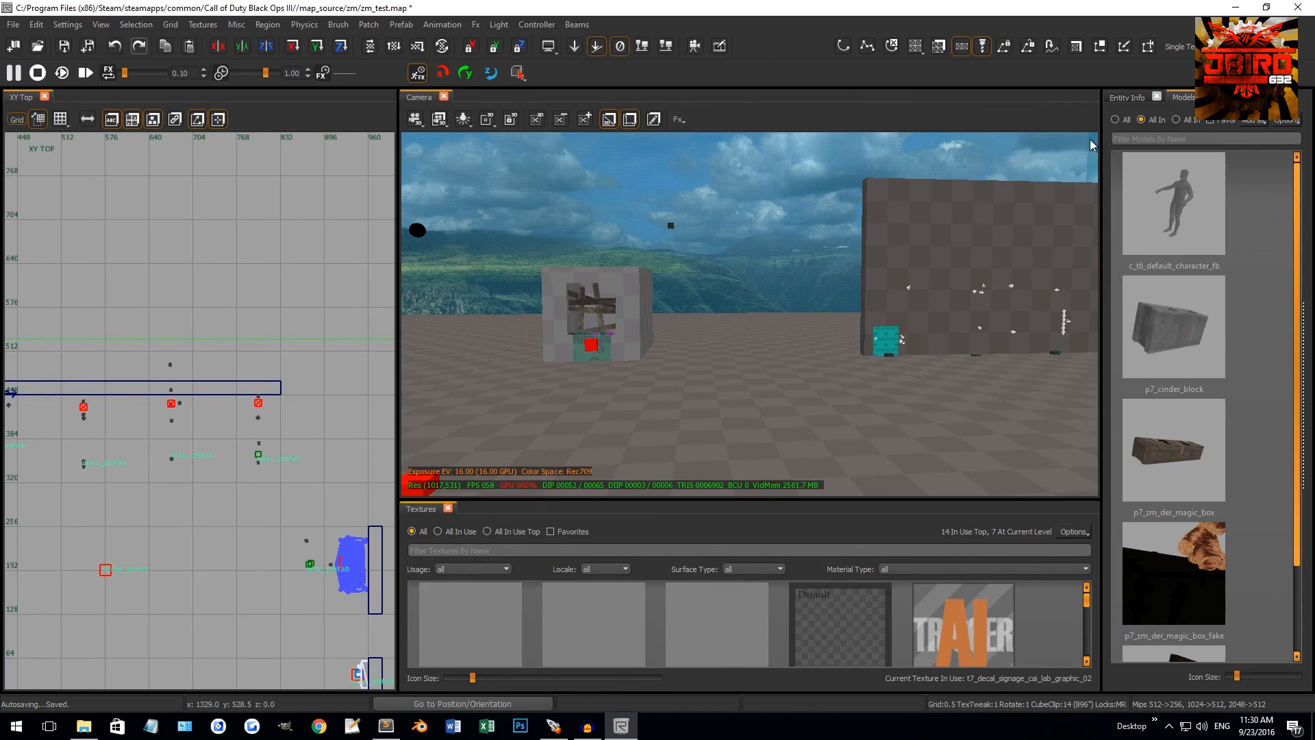
key(b)
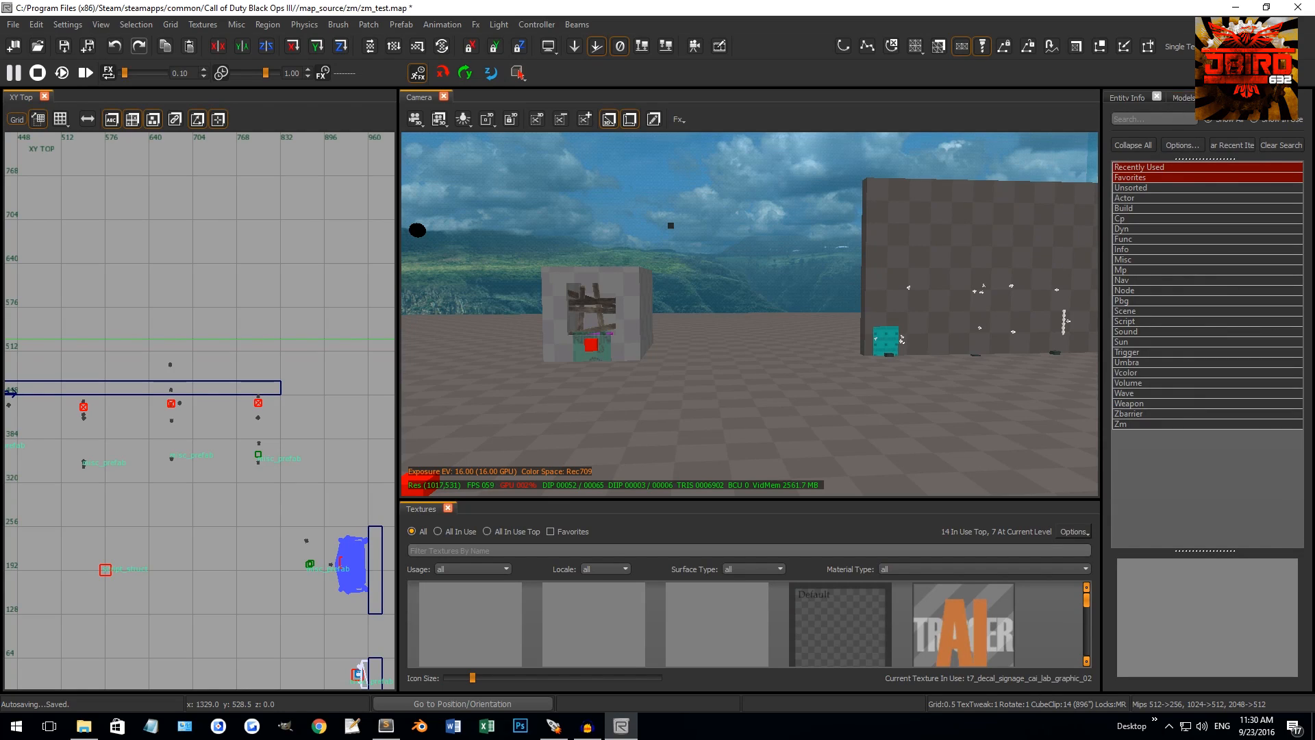
Flip between the entity tabs, close the Models panel, and give the texture browser more height
click(1184, 98)
click(1144, 98)
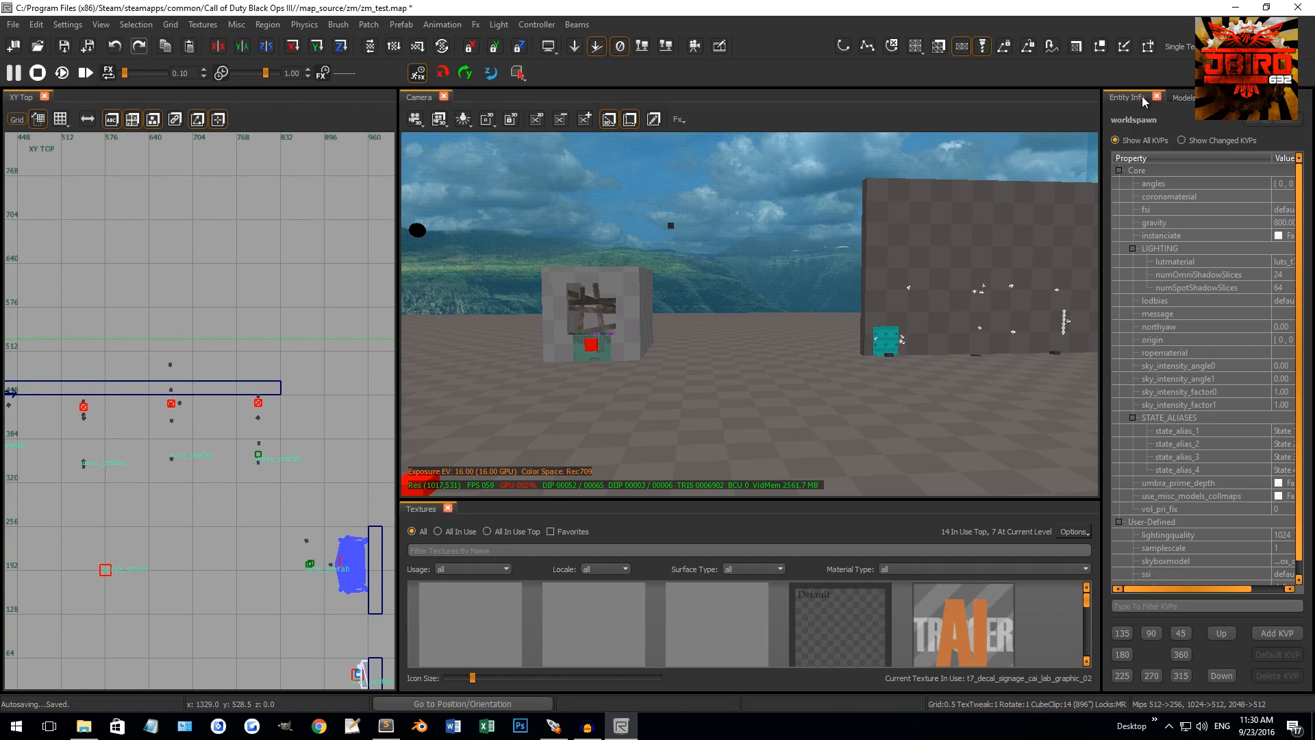
click(1184, 98)
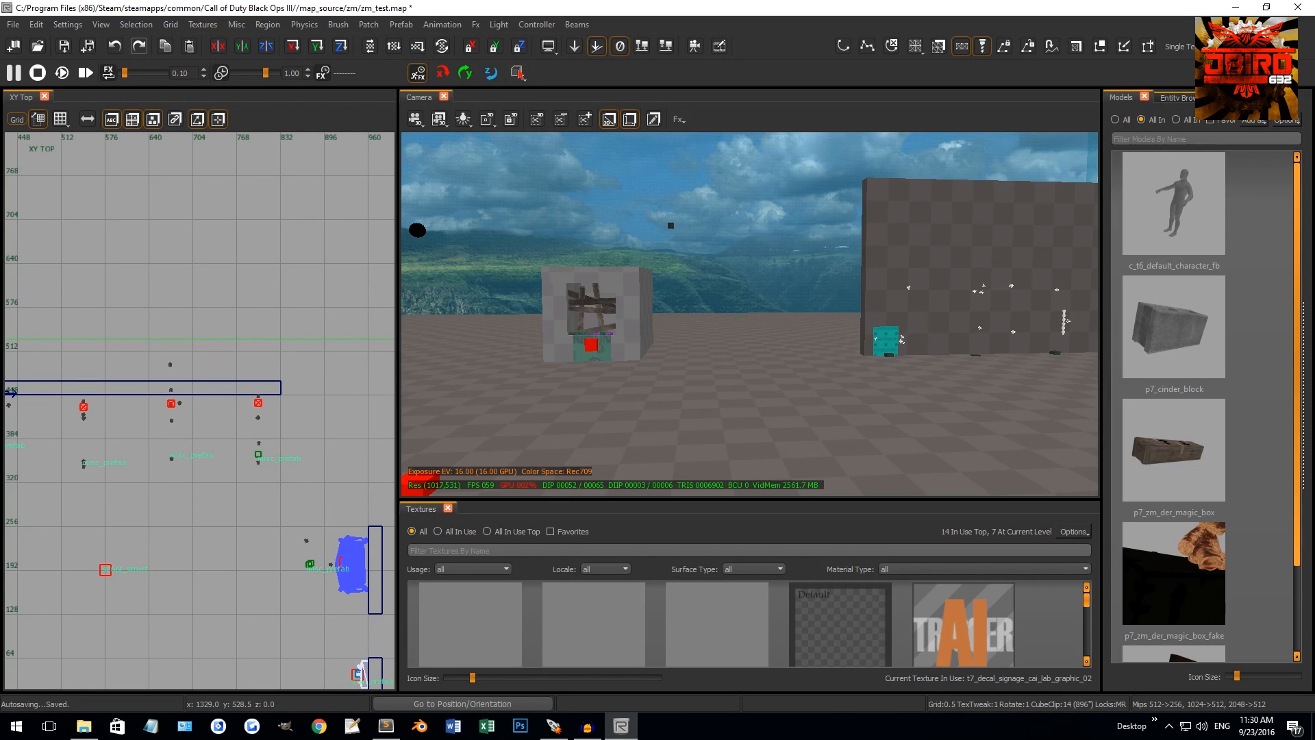
click(1144, 97)
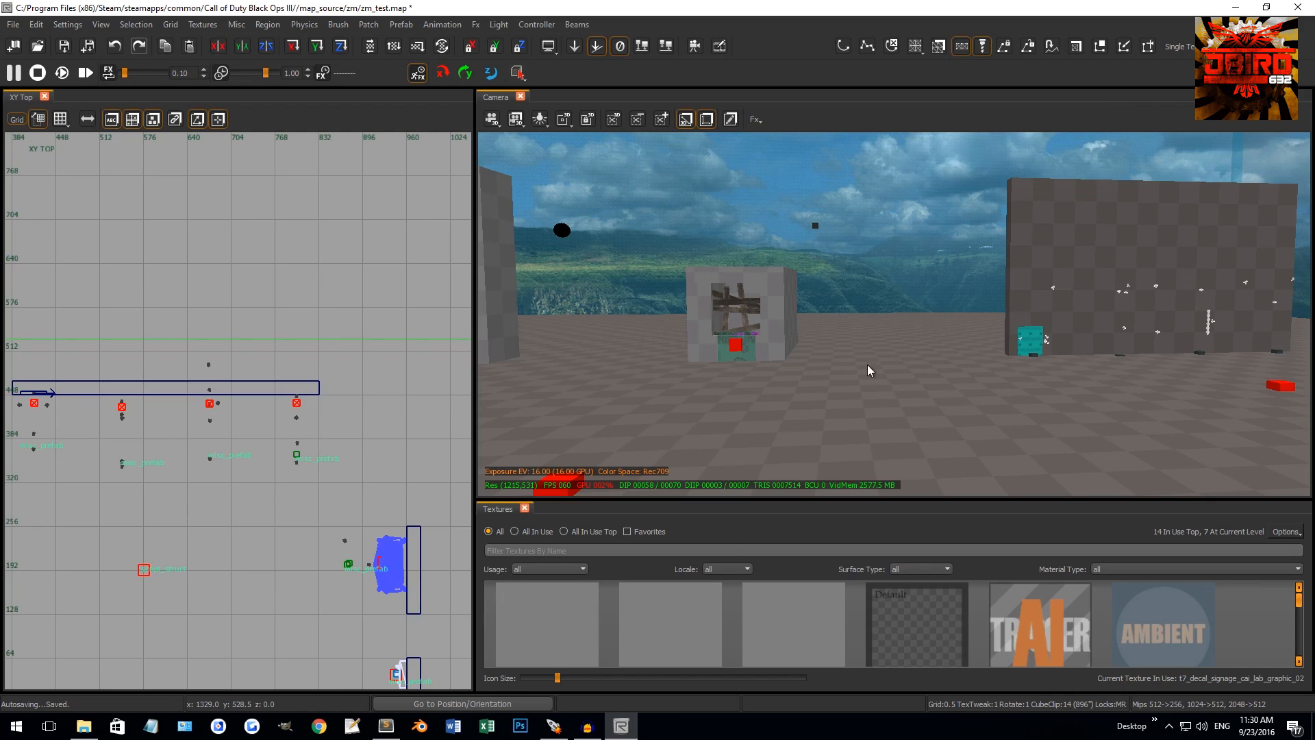
drag(784, 499, 788, 444)
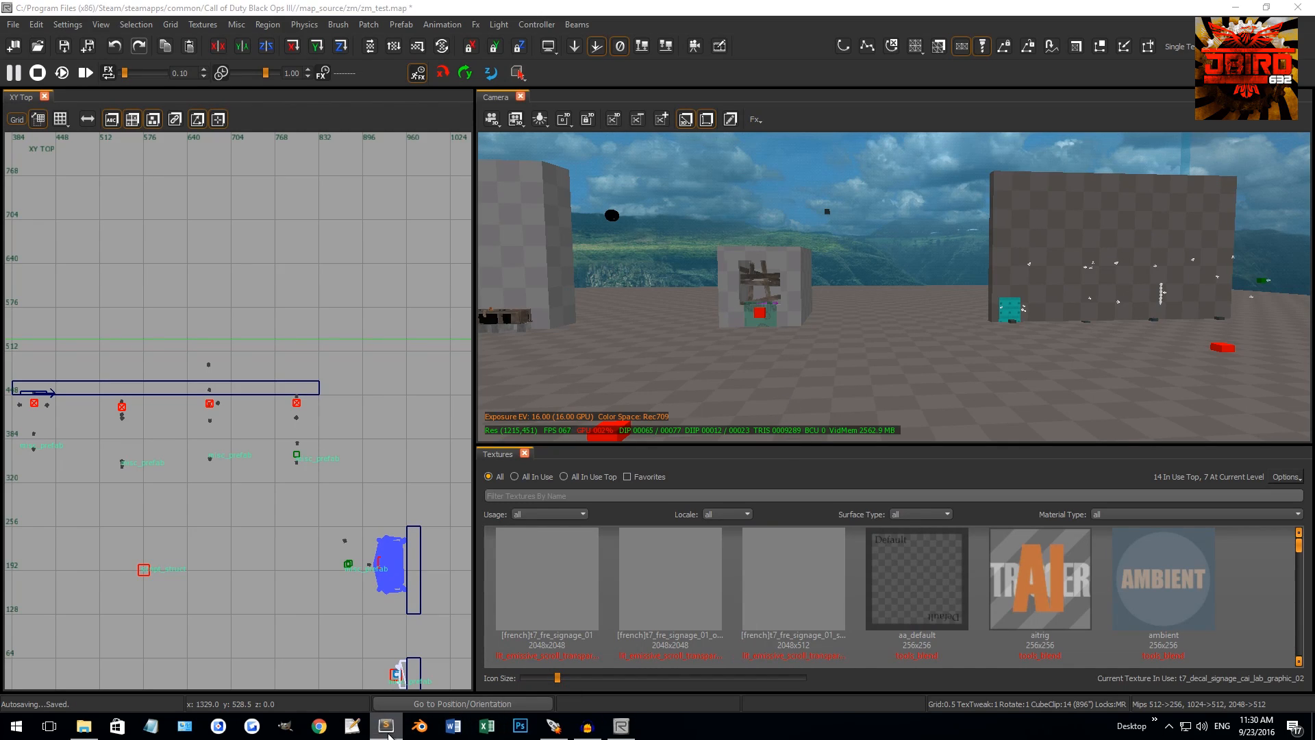
right_drag(837, 281, 836, 281)
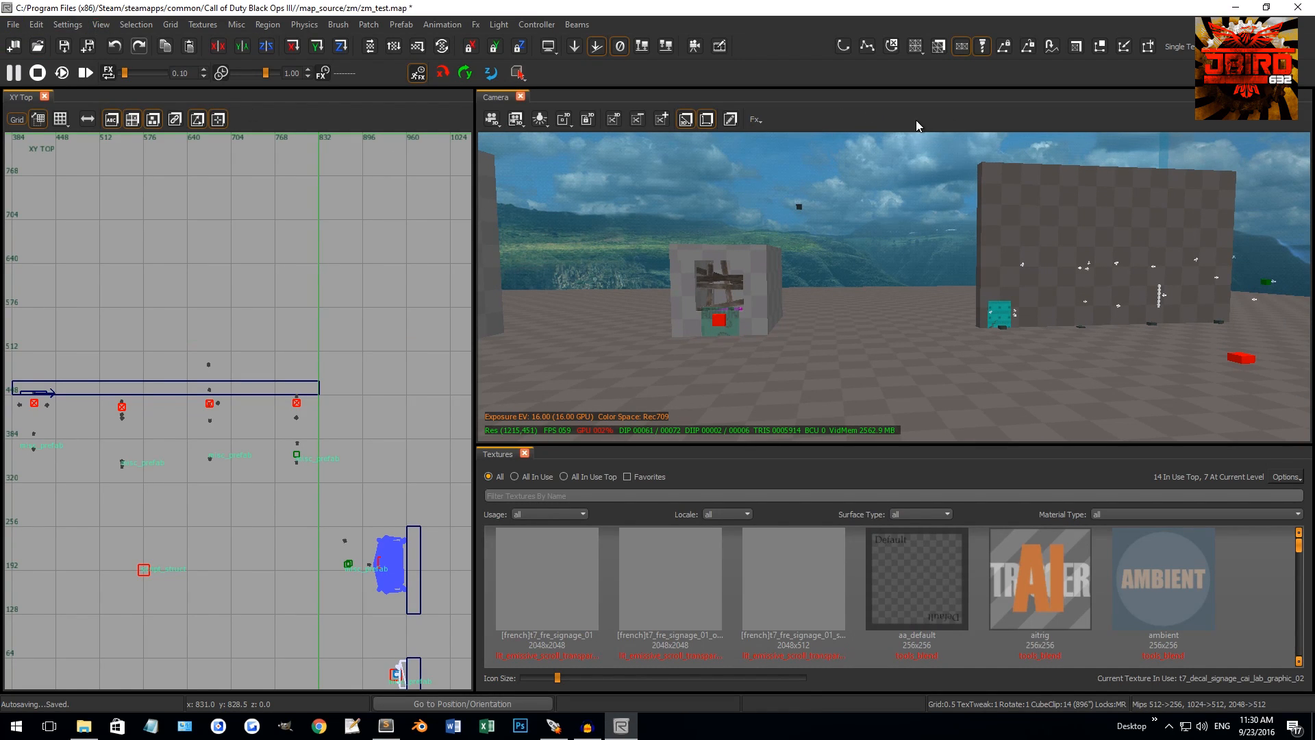
Turn the camera's Exposure toolbar back on and look toward the pillars
click(103, 24)
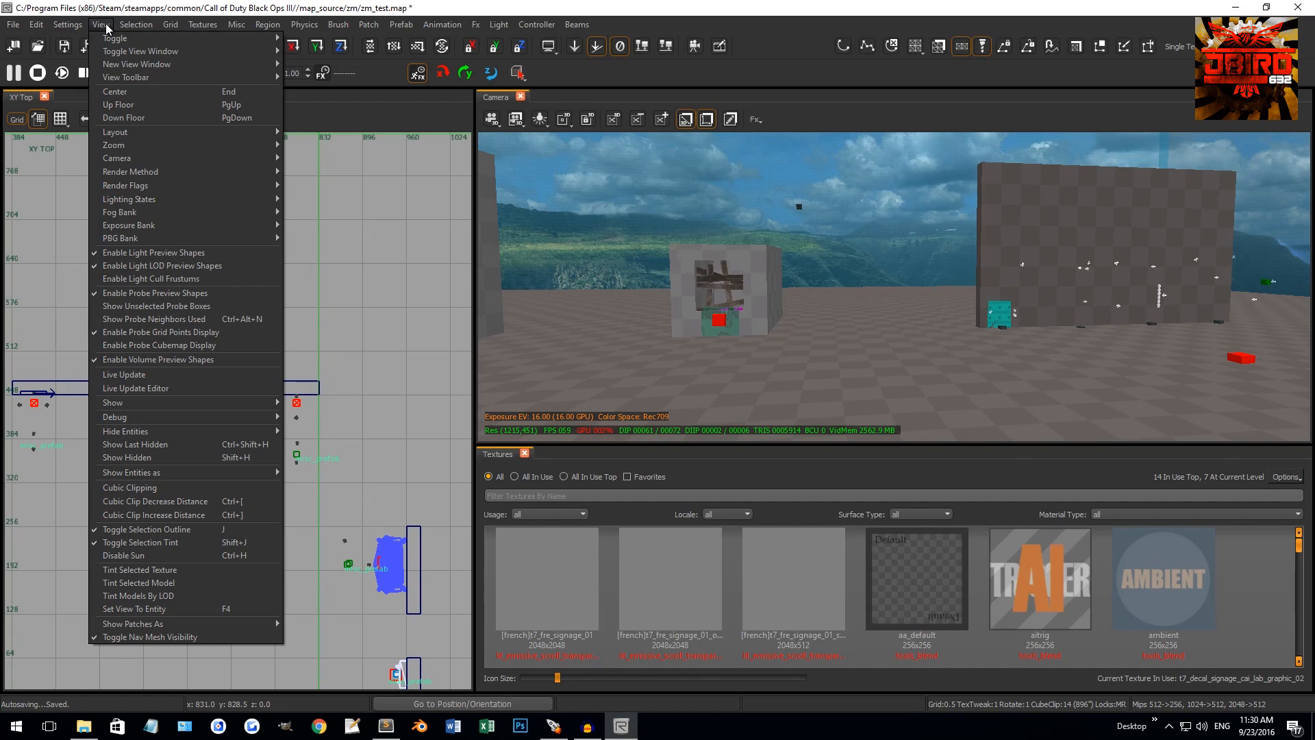
mouse_move(137, 79)
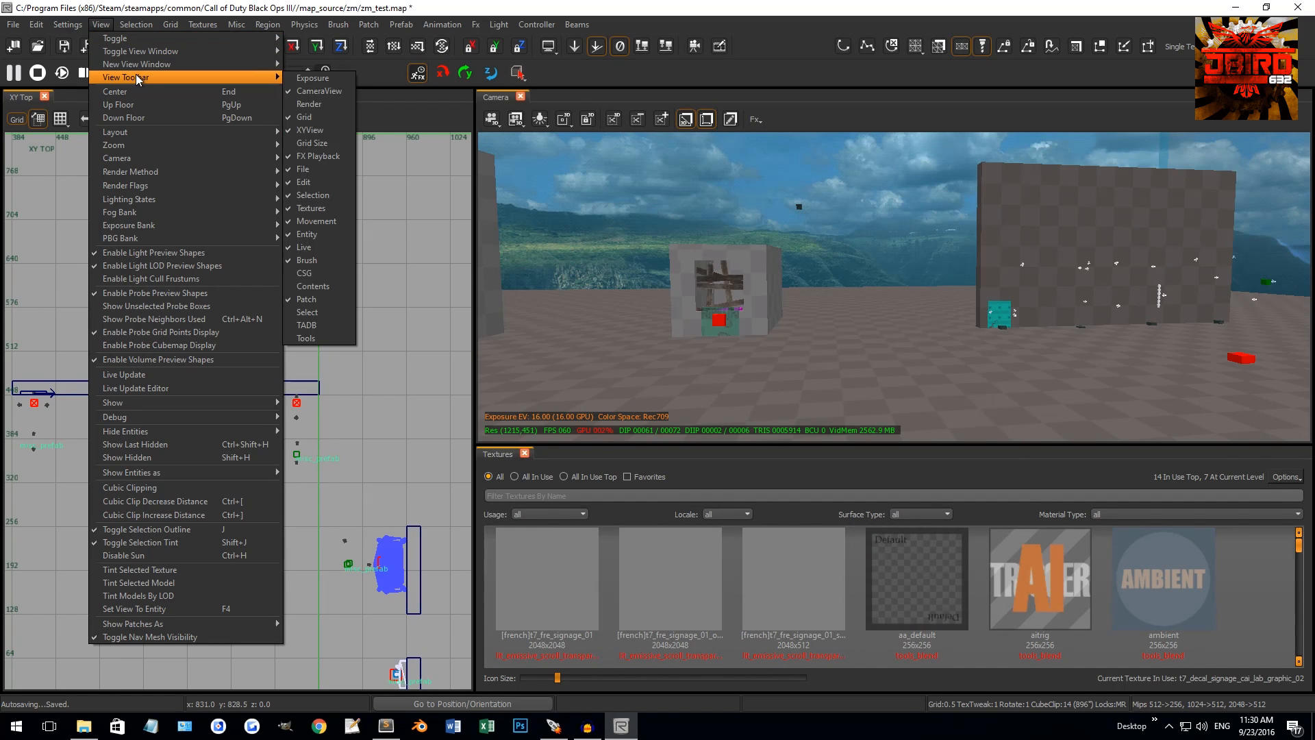
click(322, 79)
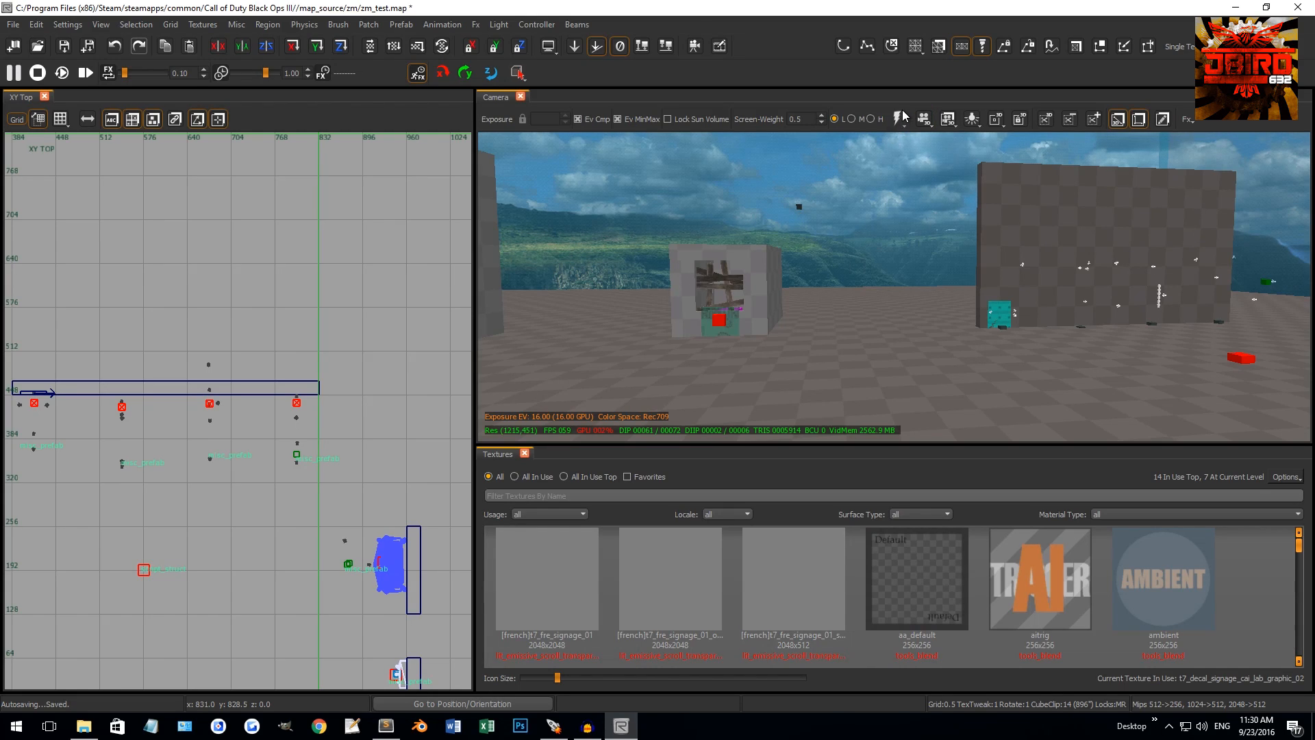
right_drag(872, 158, 880, 157)
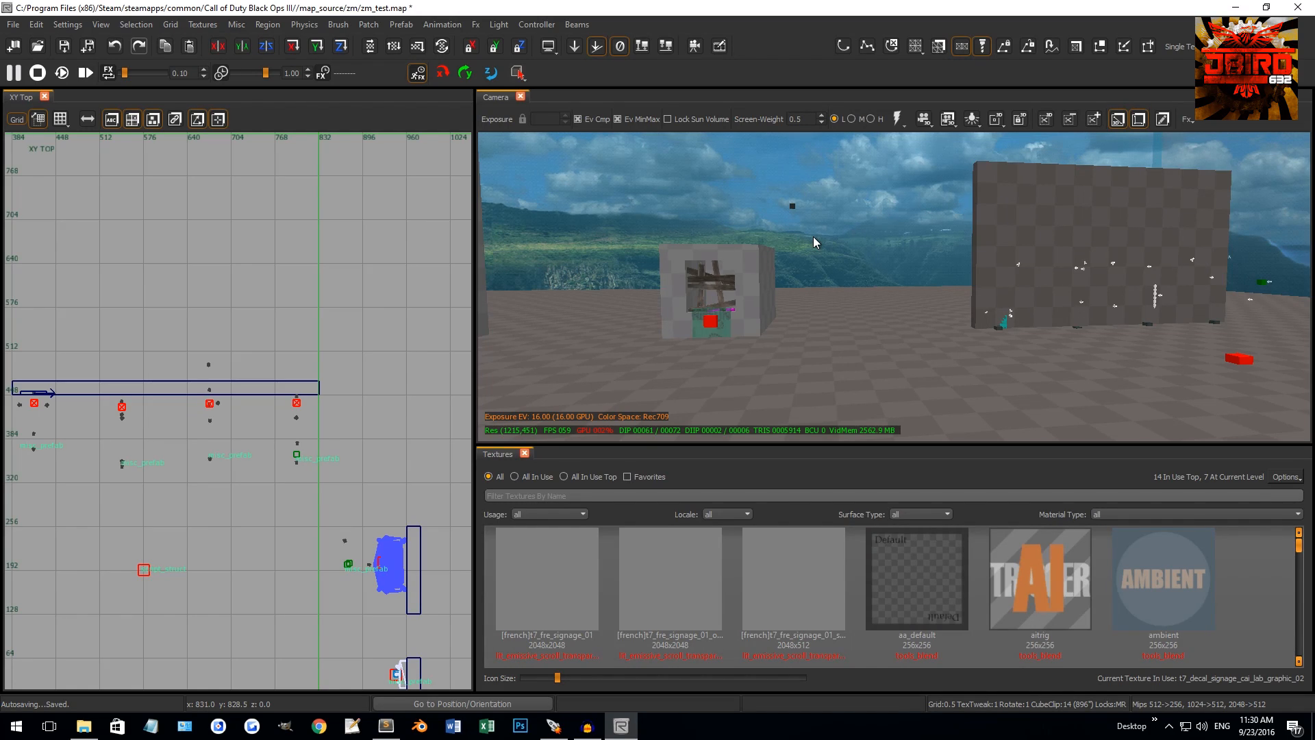
right_drag(812, 236, 824, 266)
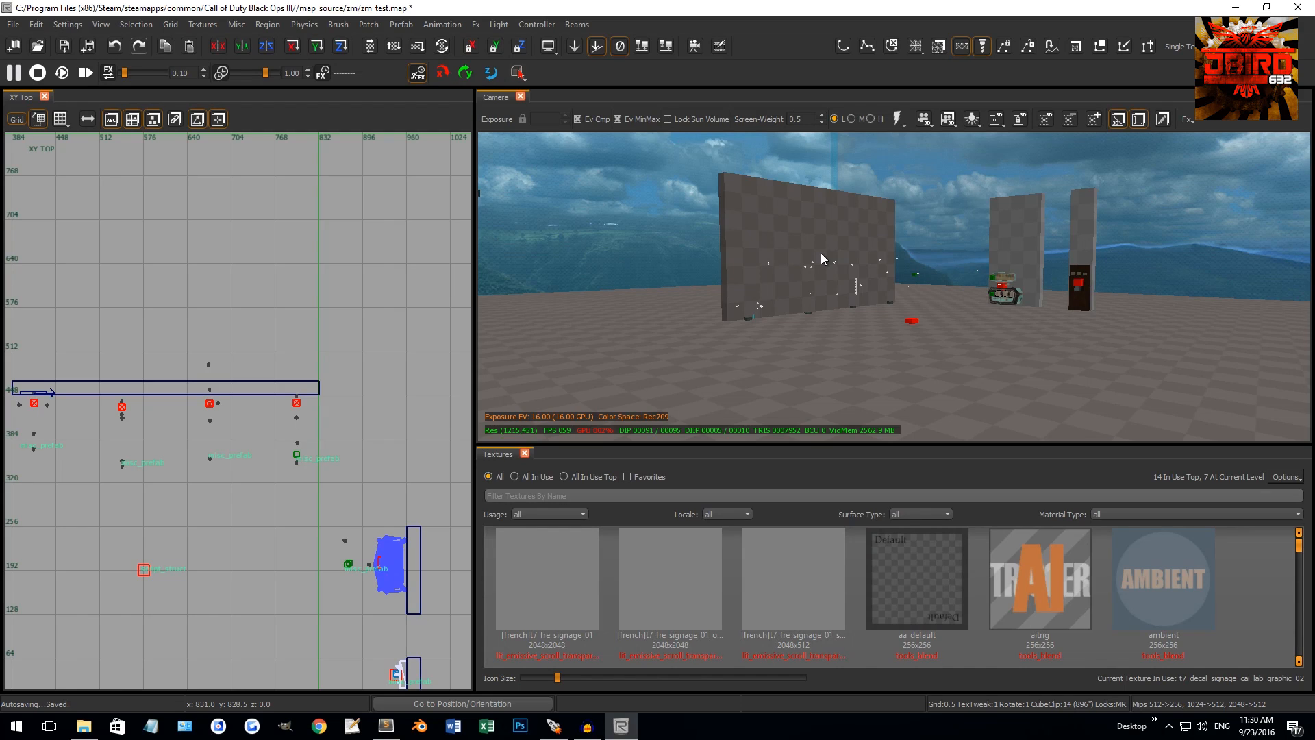
Switch the camera to cached sun lighting with game view off so editor markers show
key(F10)
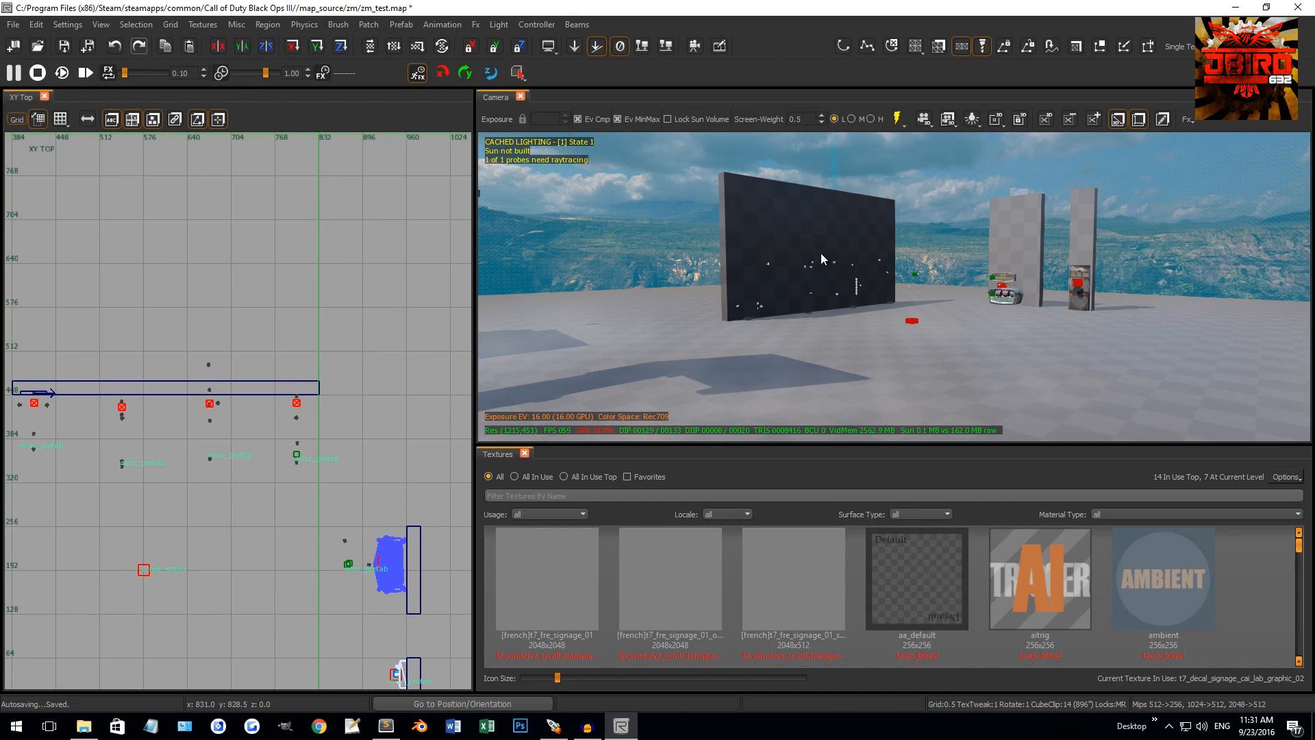
key(p)
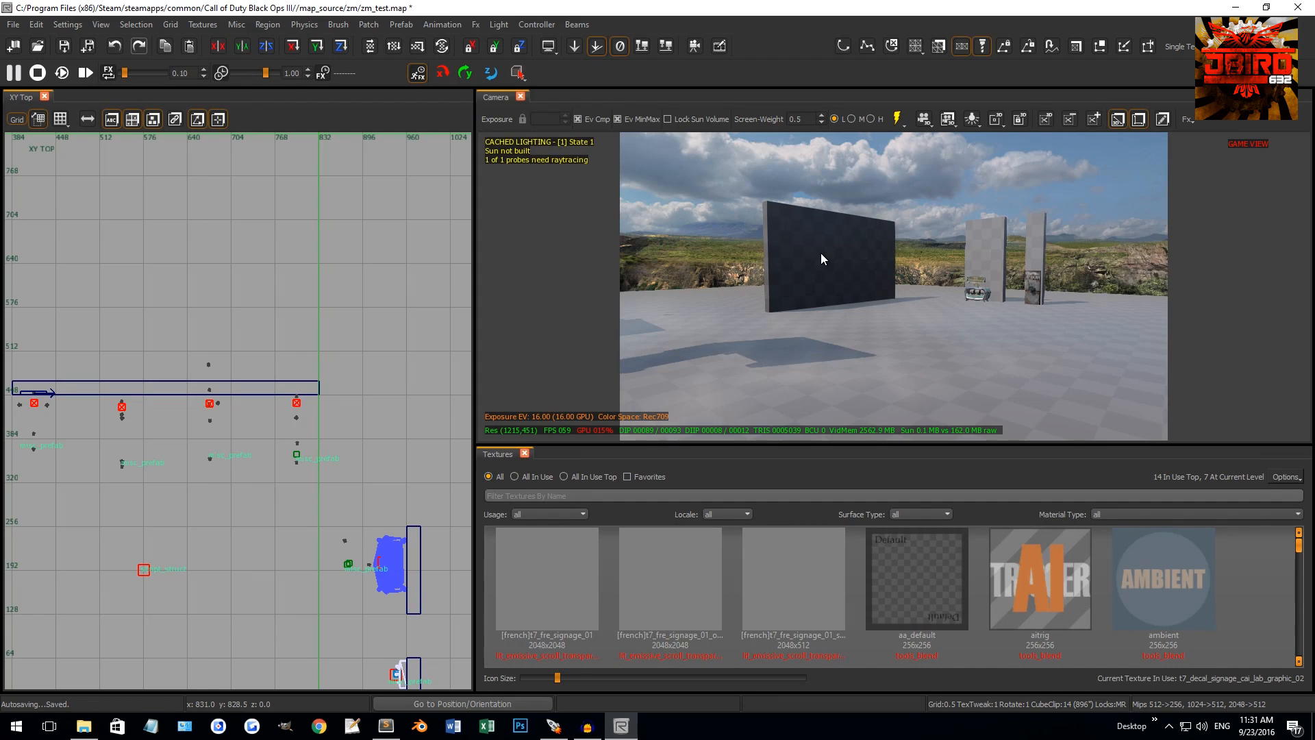
key(F10)
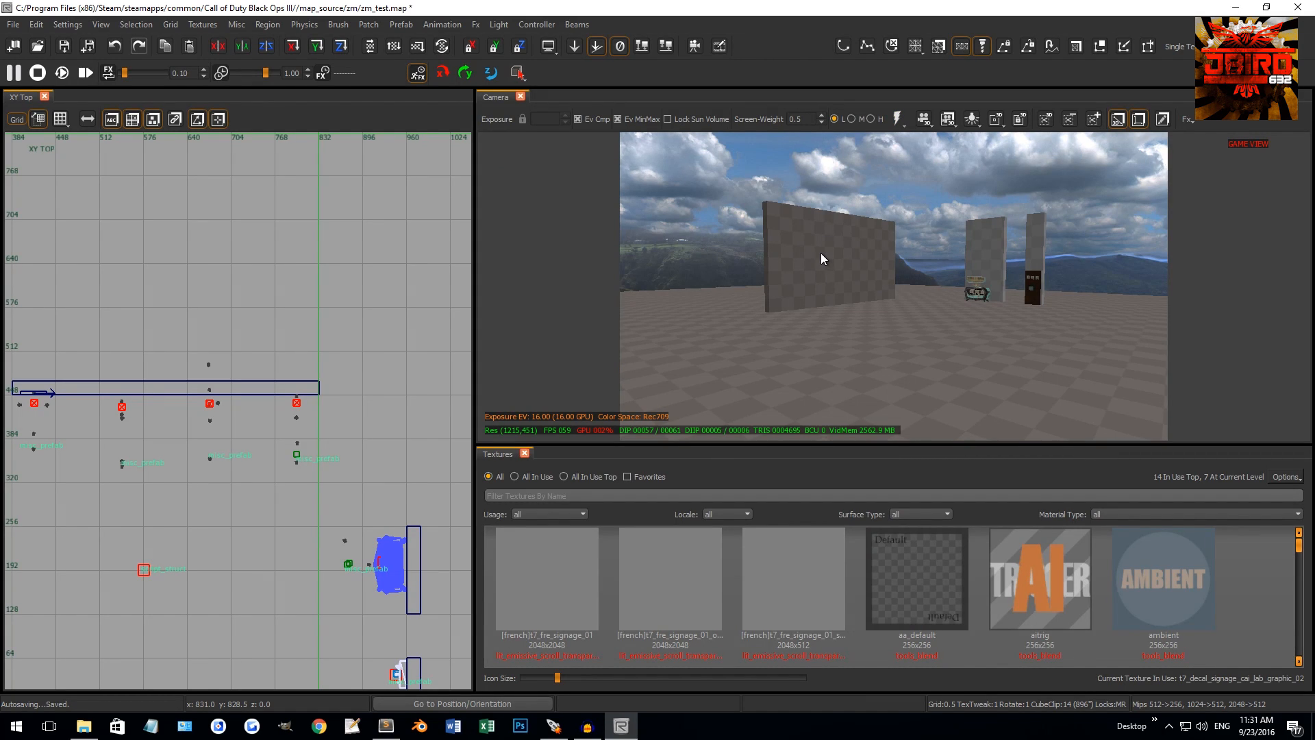
key(F10)
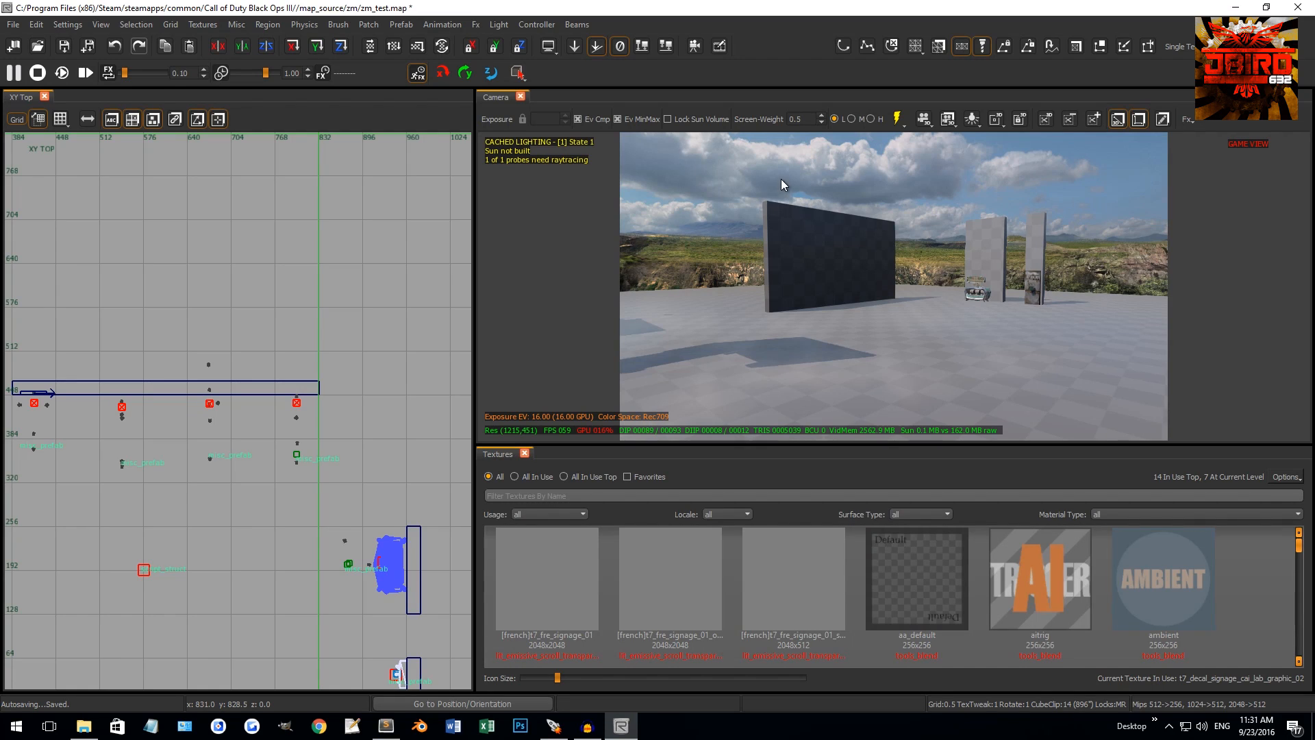
key(p)
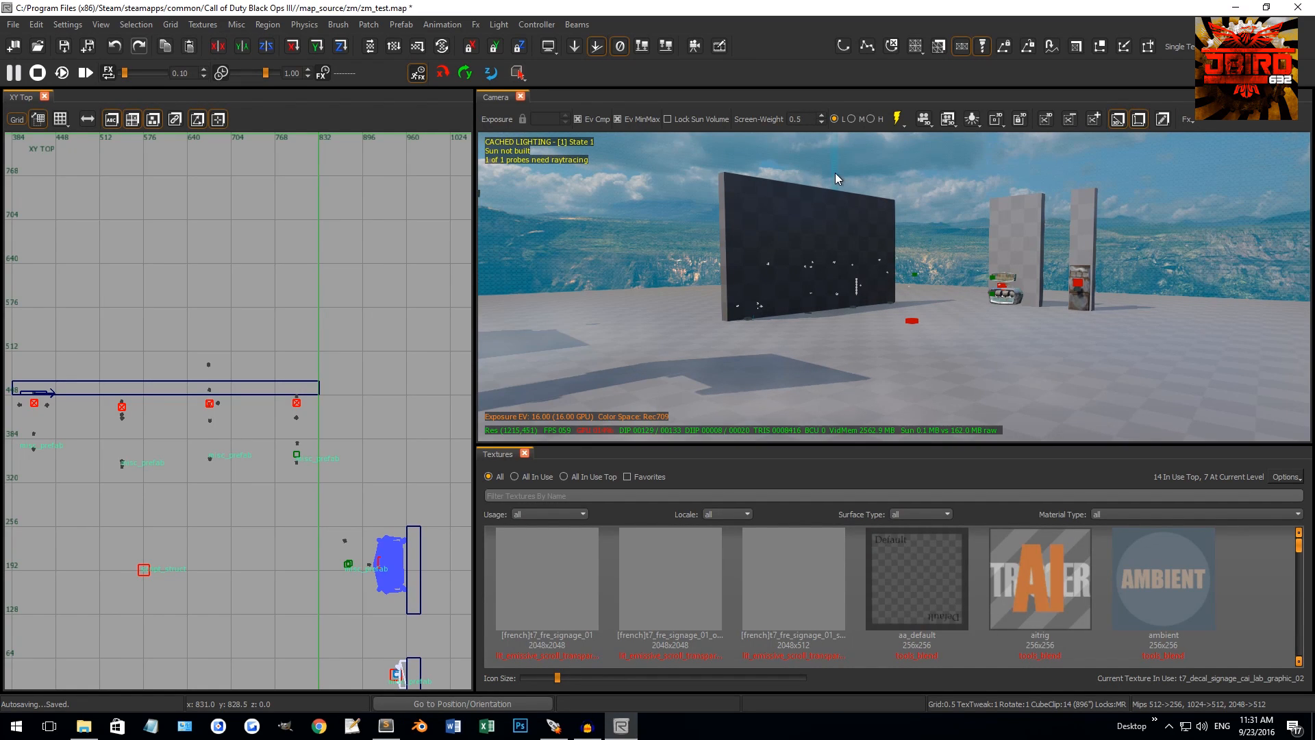
Look over the pillars and cubes and toggle the real lighting preview option
right_drag(836, 172, 992, 296)
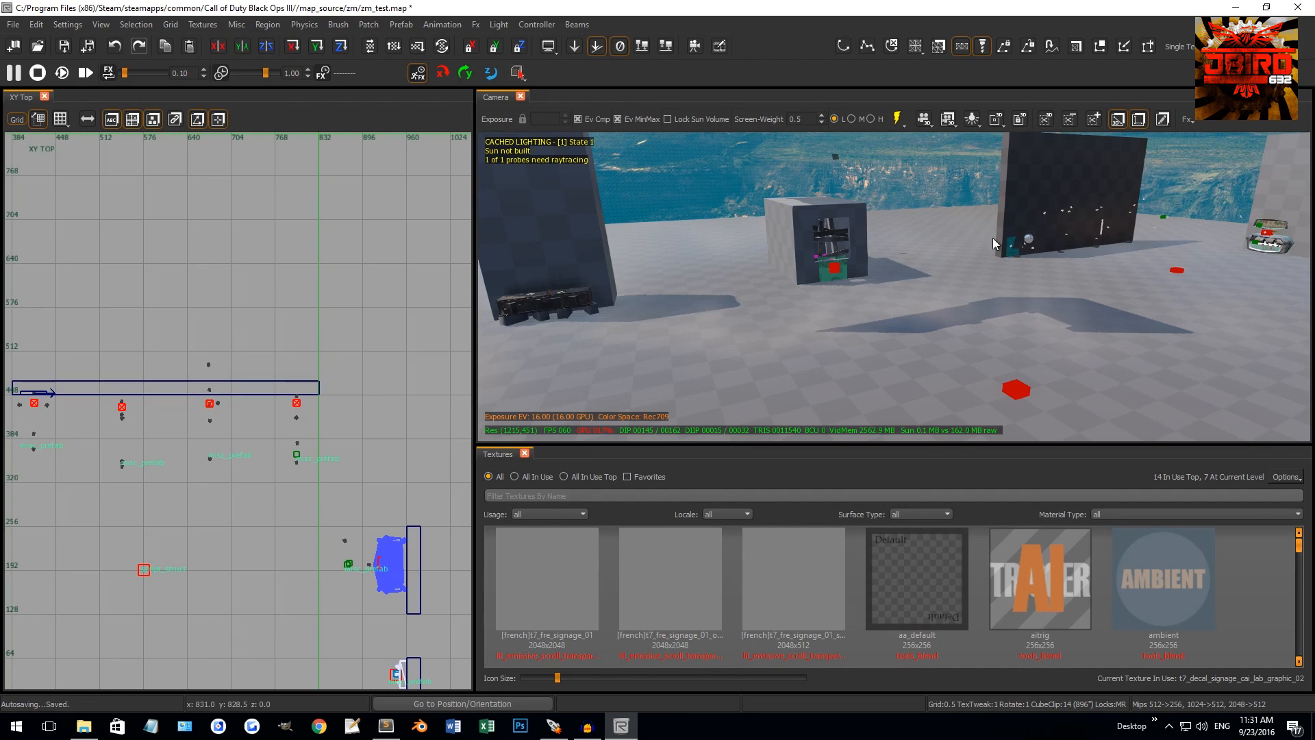
right_drag(983, 242, 900, 147)
click(898, 120)
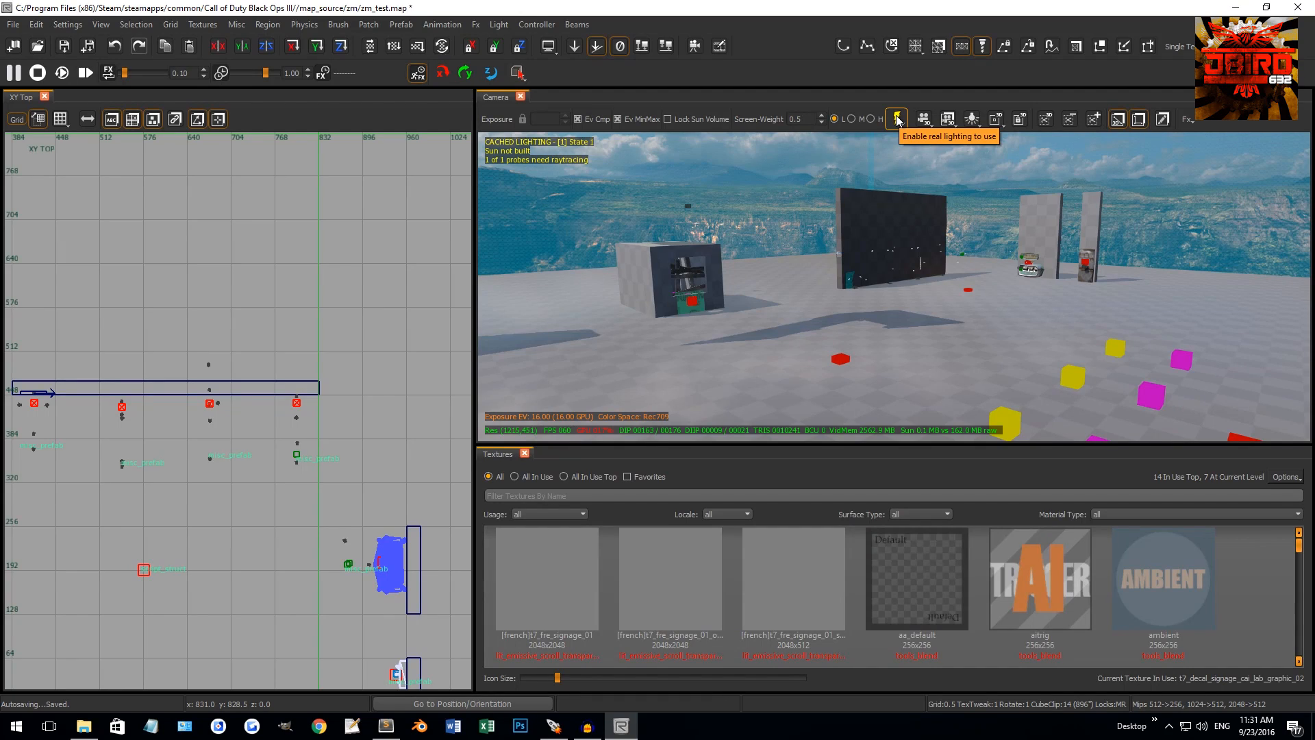
Turn on real-time lighting and fly the camera past the dark pillars to the yellow and magenta cubes
click(898, 119)
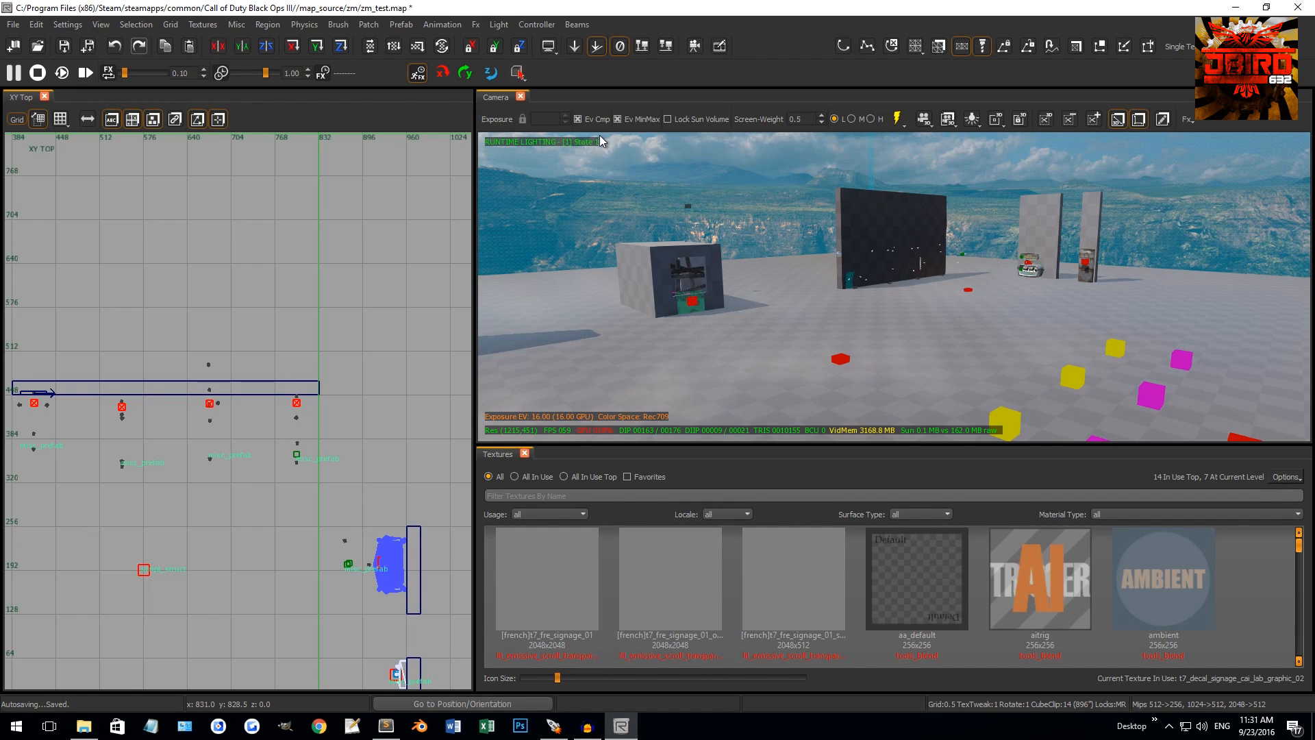
right_drag(600, 340, 563, 340)
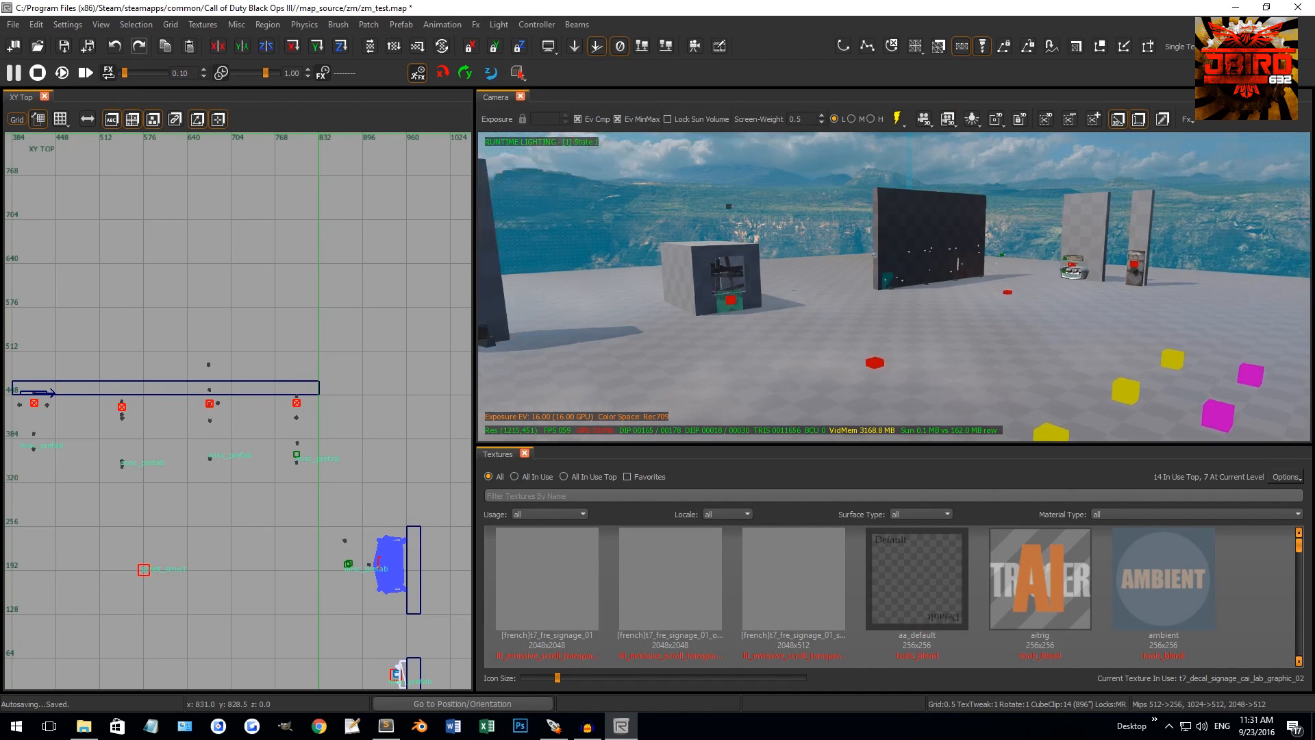
right_drag(663, 335, 575, 332)
right_drag(756, 325, 797, 311)
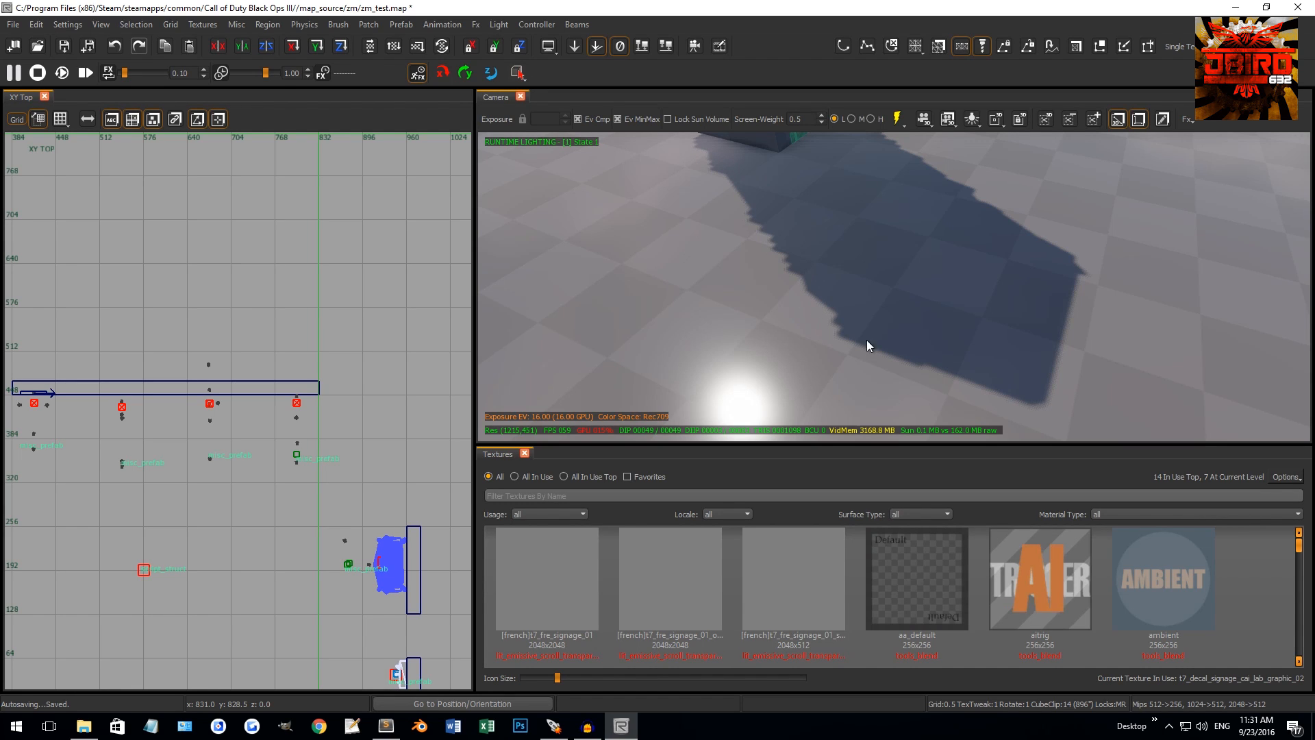
right_drag(869, 346, 969, 247)
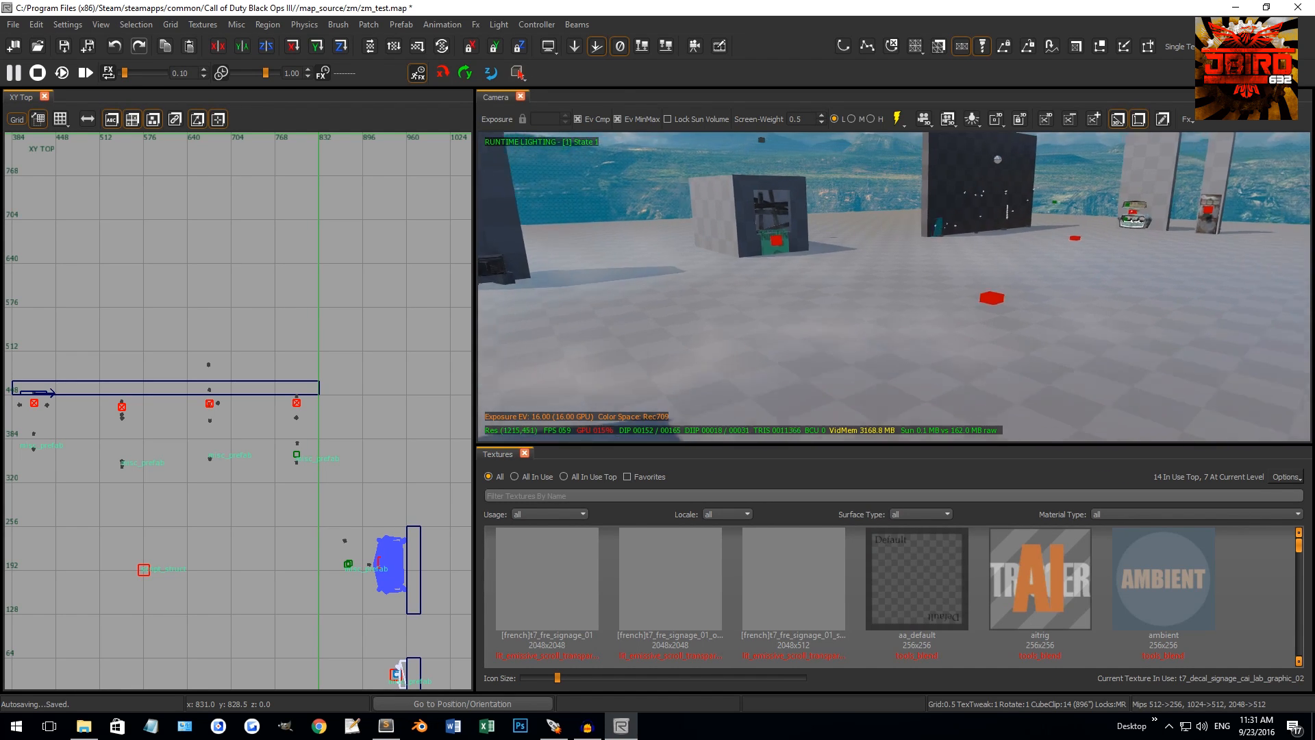
right_drag(873, 312, 872, 284)
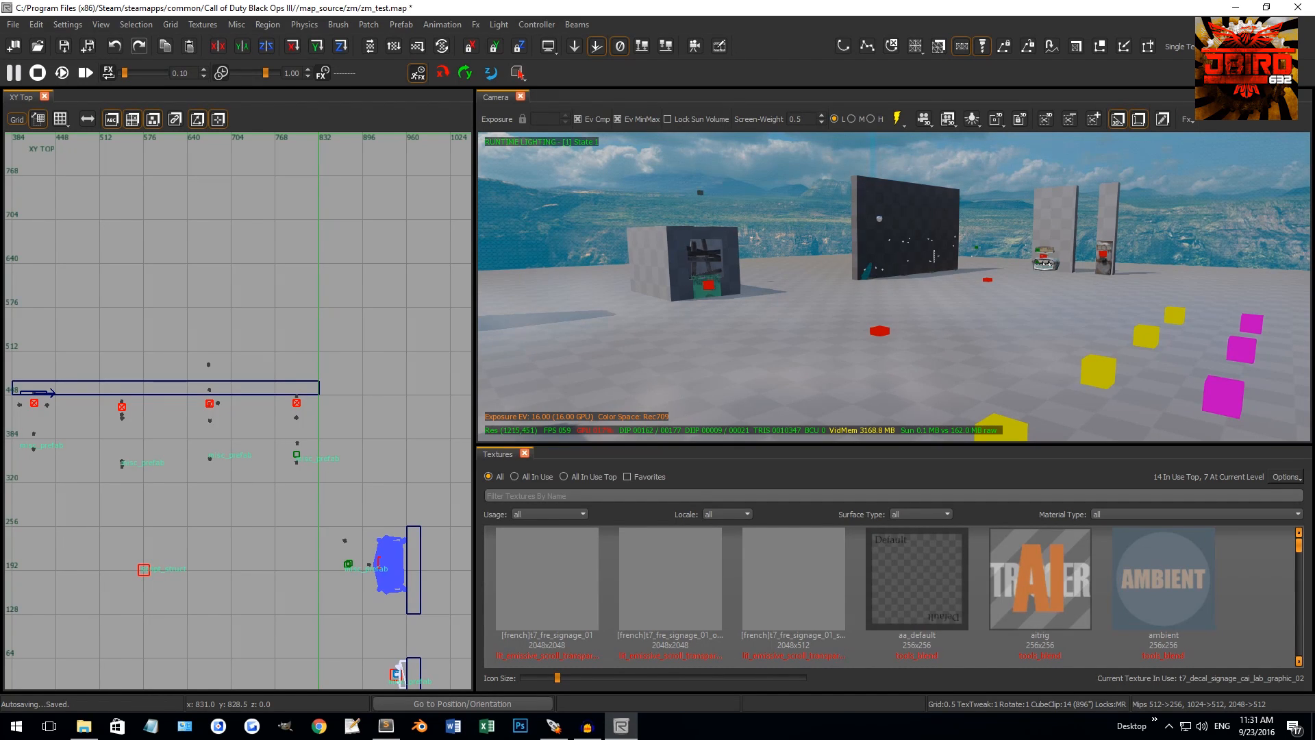
Look around the lit map back to the dark wall and zoom out the XY Top view
right_drag(1025, 291, 997, 287)
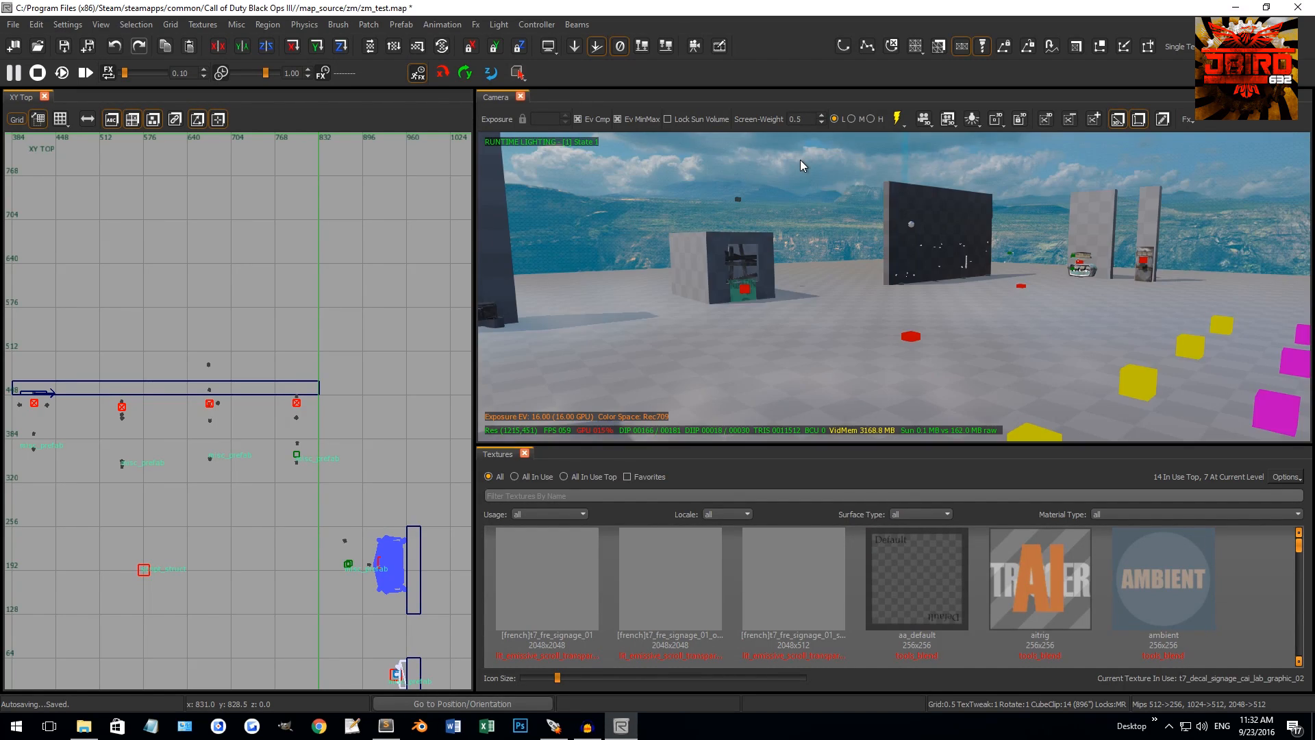
right_drag(800, 160, 816, 182)
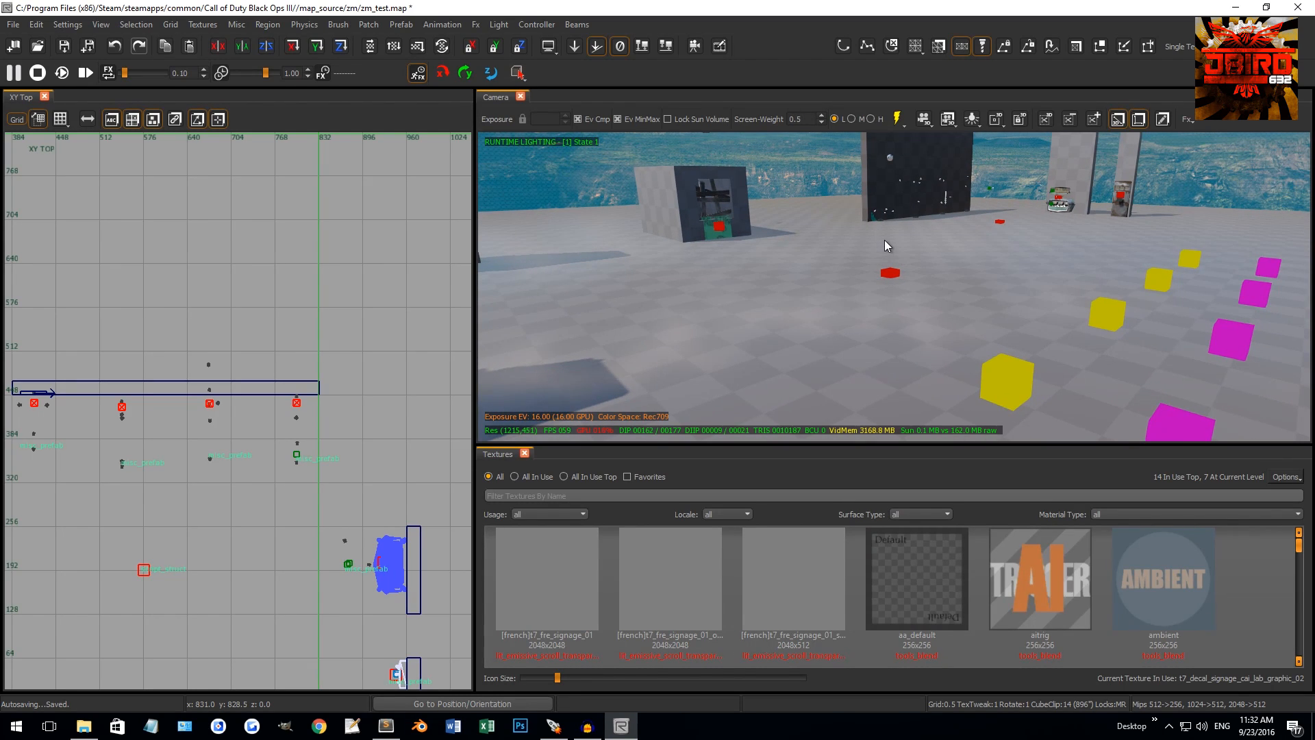
right_drag(900, 237, 1069, 229)
right_drag(951, 273, 784, 279)
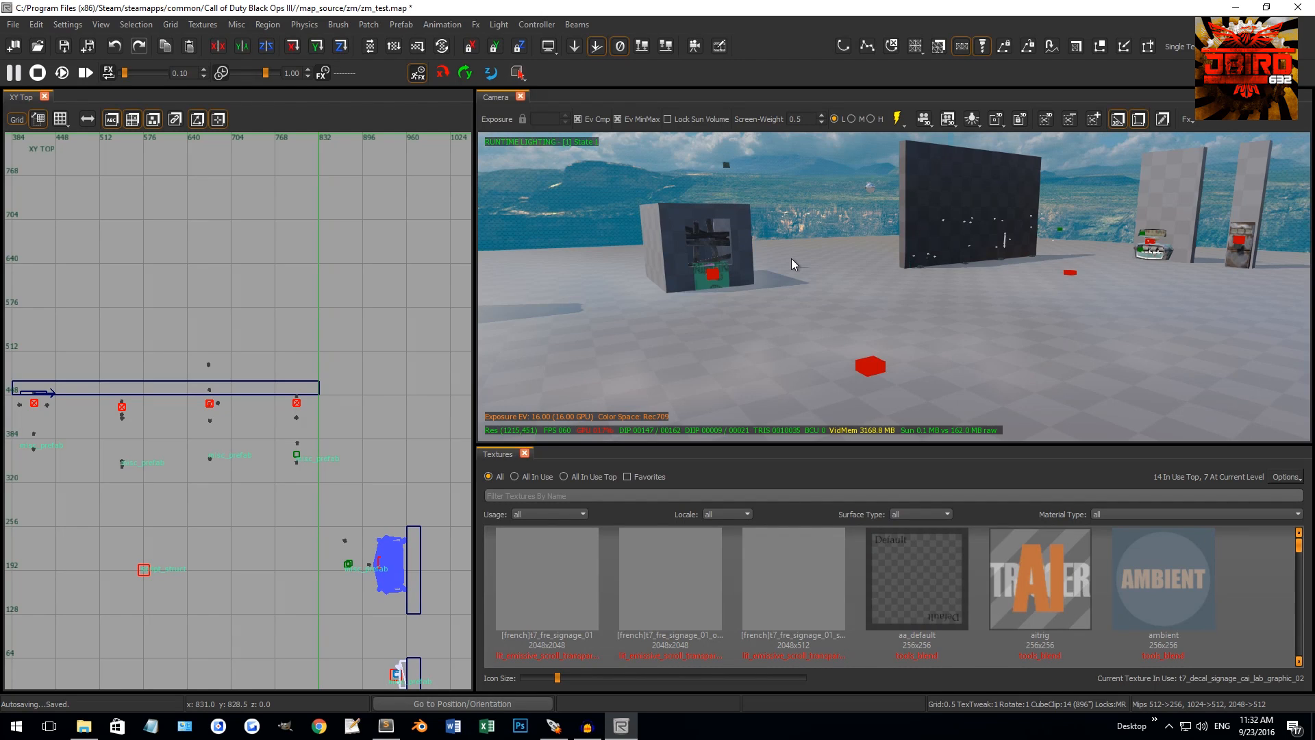
scroll(228, 385, down, 3)
right_drag(128, 486, 223, 424)
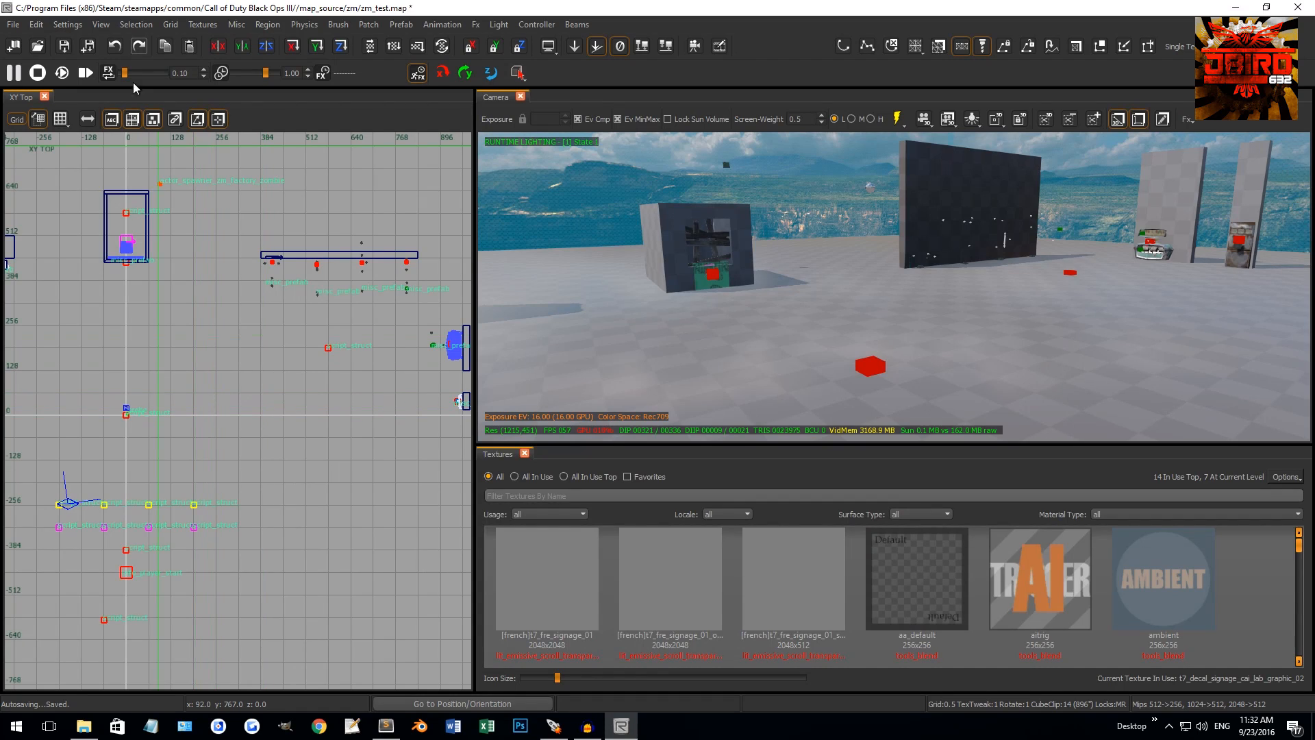
Check the Grid menu, set grid size 4, and position the top view near the origin
click(170, 25)
mouse_move(175, 38)
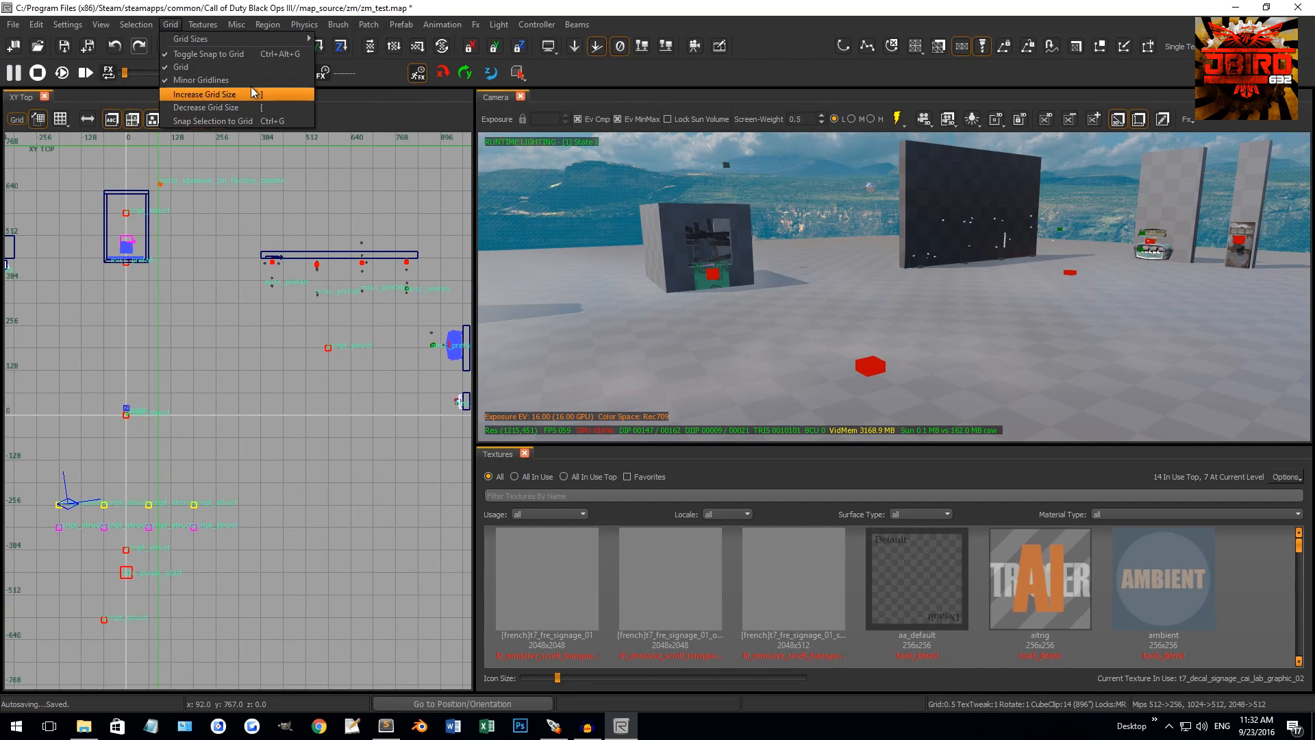
right_drag(202, 212, 228, 200)
right_drag(176, 347, 178, 347)
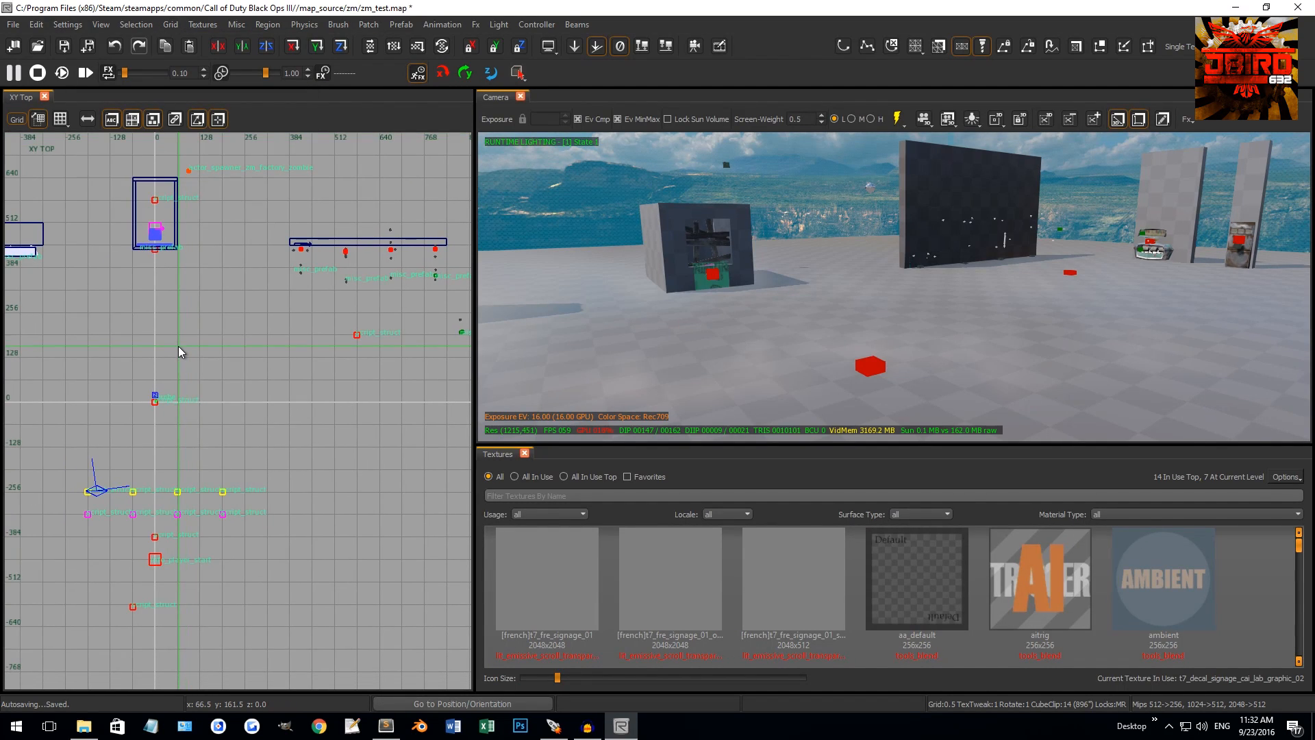
key(bracketright)
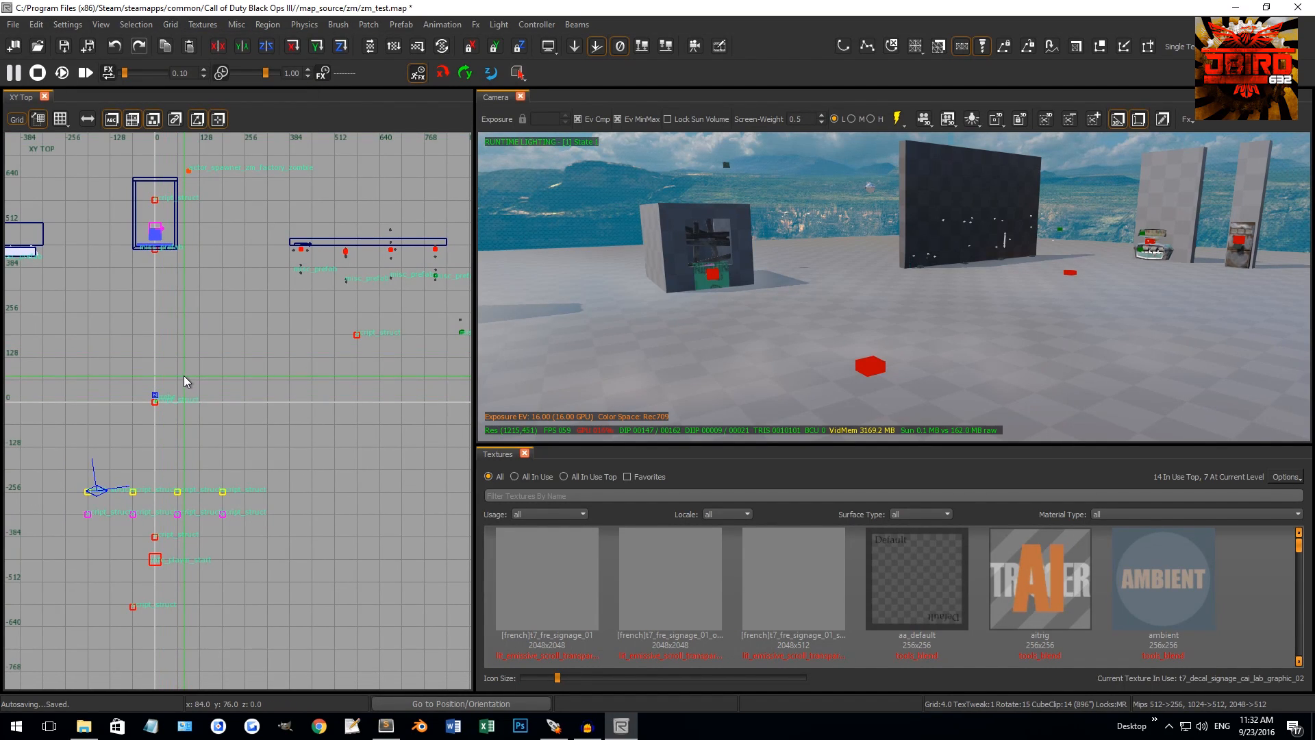
scroll(166, 378, up, 6)
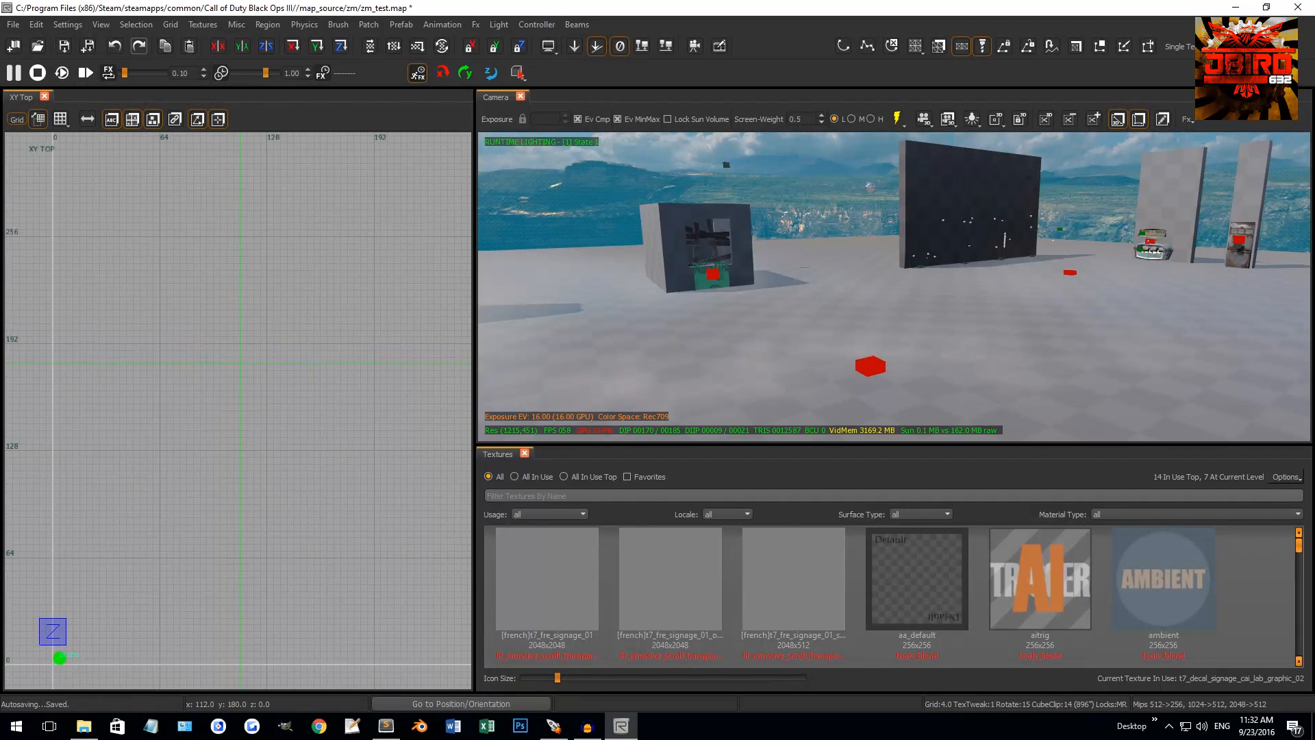
right_drag(228, 387, 226, 391)
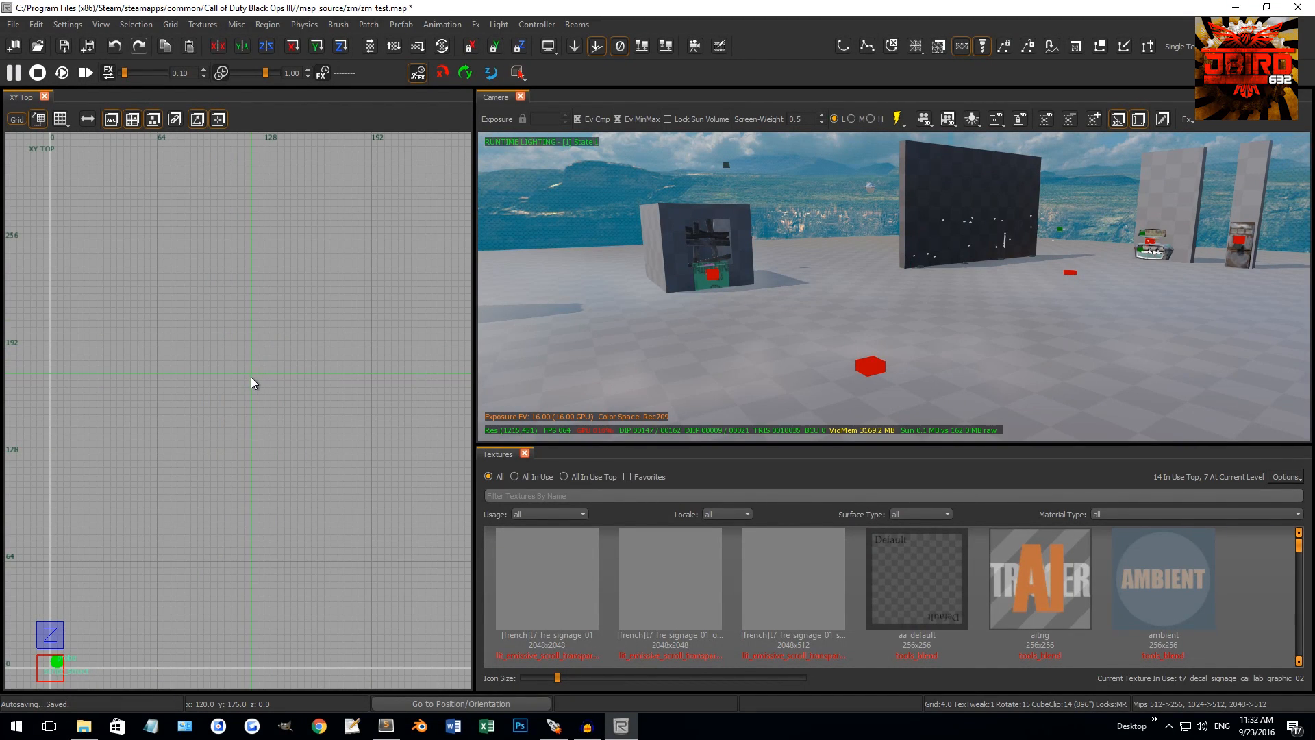
At grid size 8, draw a 48 by 8 brush at x 64, y 192, then return to grid 4
key(bracketright)
key(bracketright)
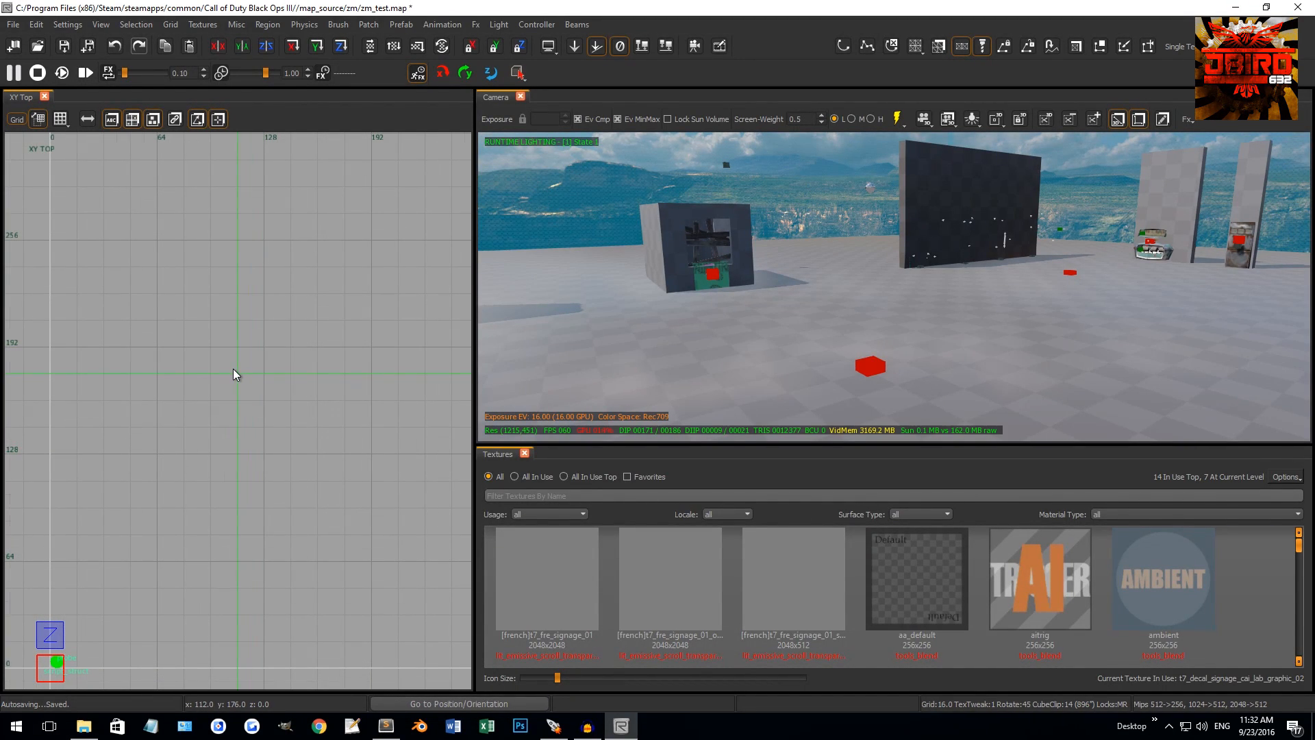
key(bracketleft)
right_drag(233, 368, 189, 371)
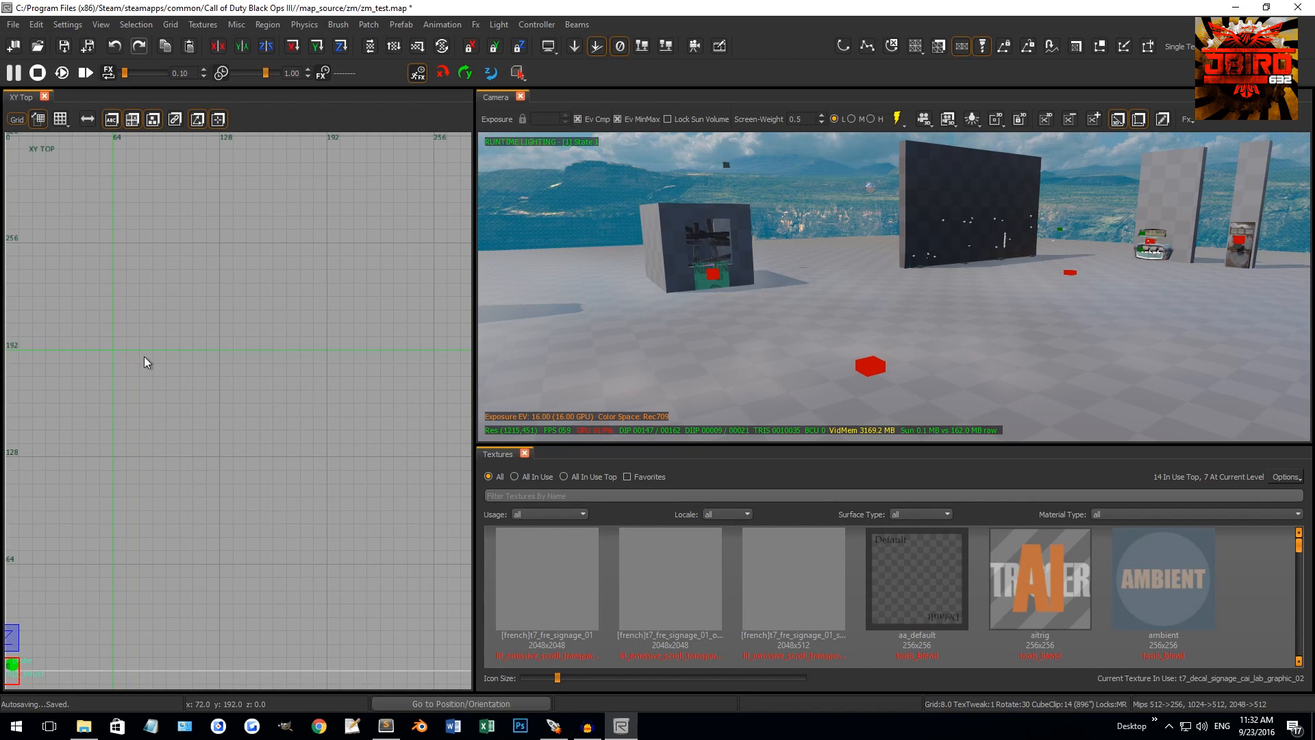
drag(113, 351, 195, 363)
key(bracketleft)
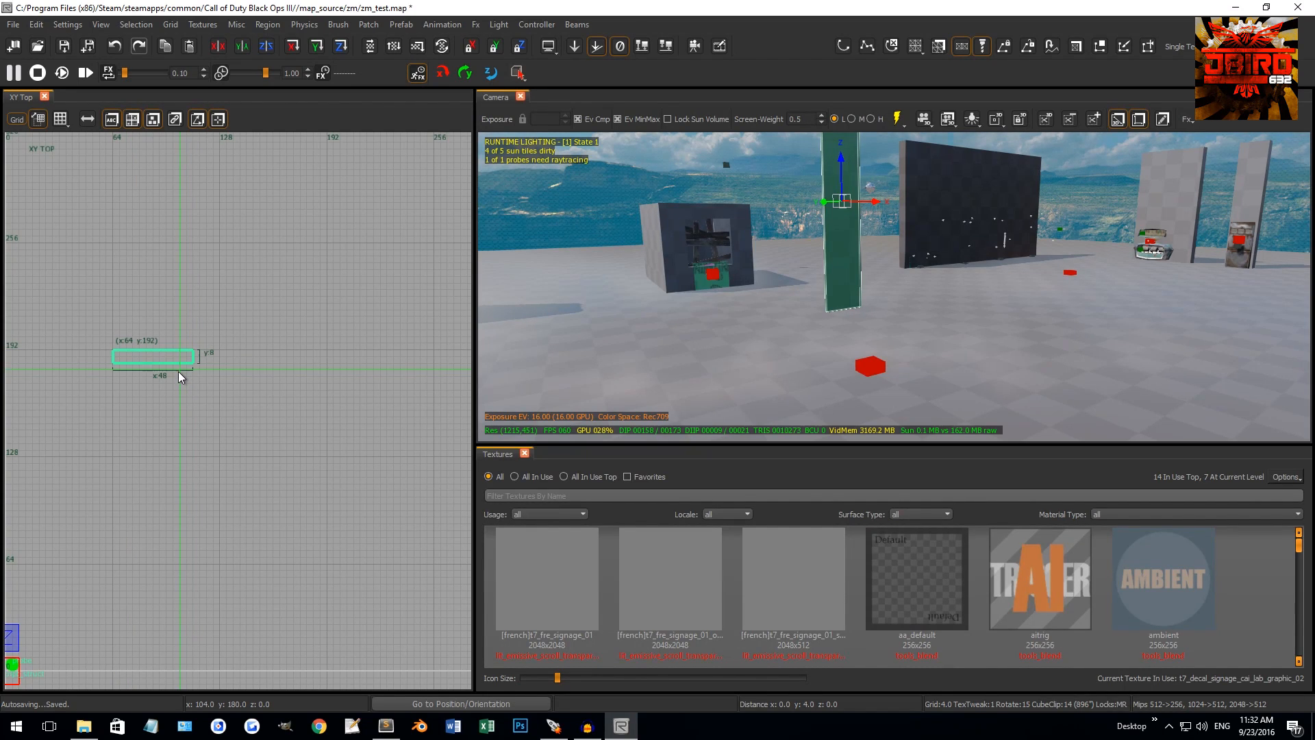
Stretch the new brush in the top view to 256 units wide
drag(179, 364, 182, 367)
scroll(274, 354, down, 2)
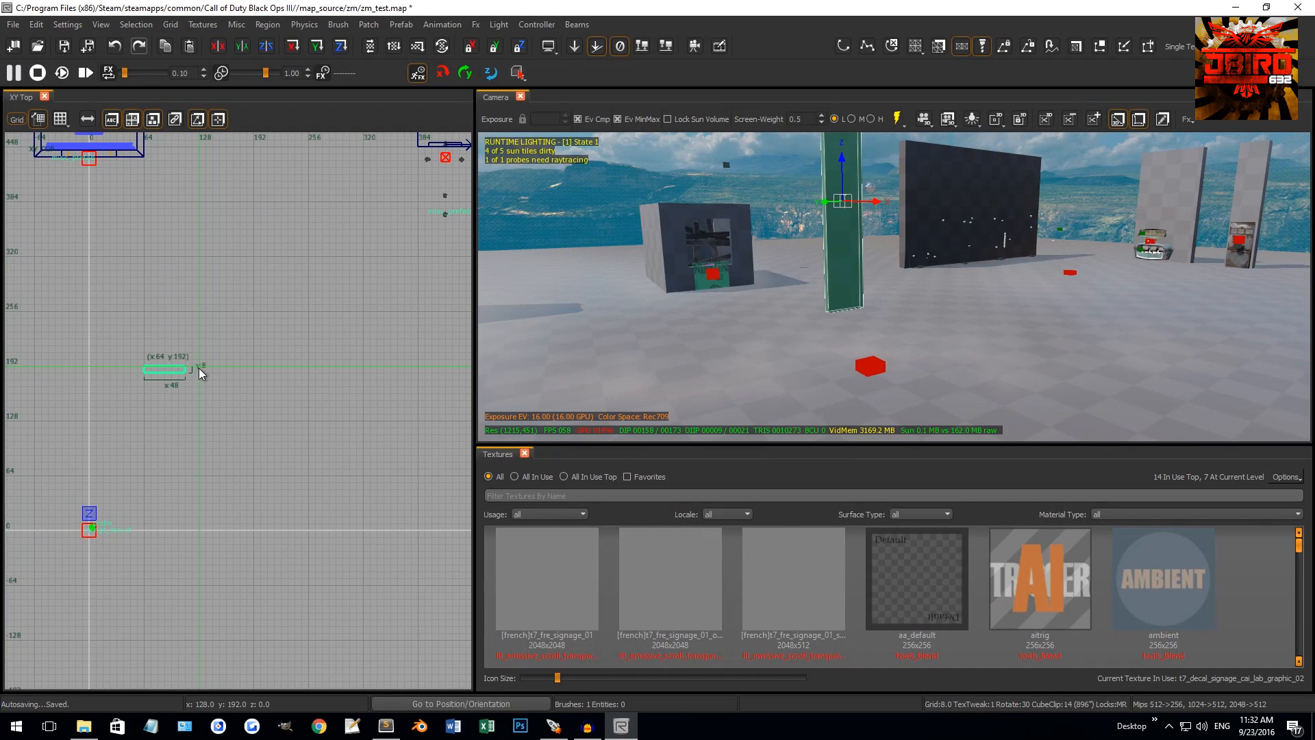
drag(198, 368, 374, 370)
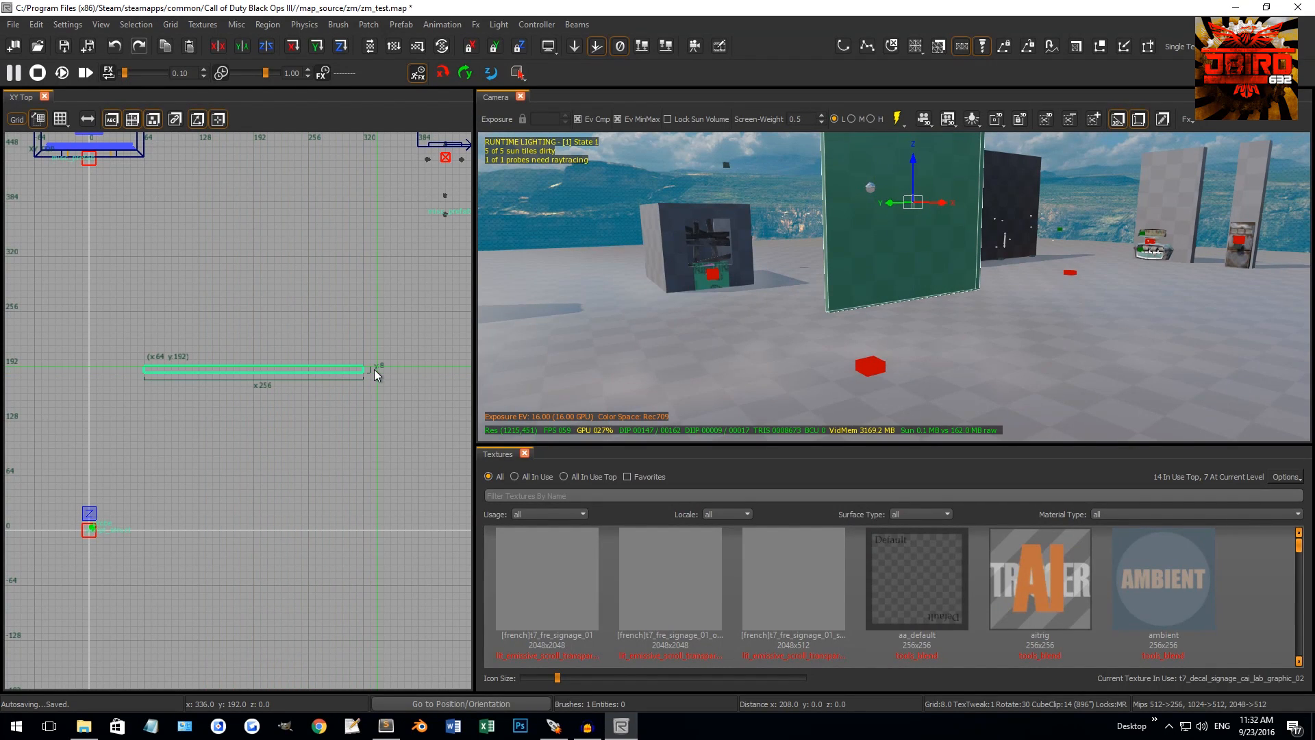
right_click(788, 223)
key(w)
Switch to the XZ Front view and select only the new wall brush
key(s)
right_click(806, 278)
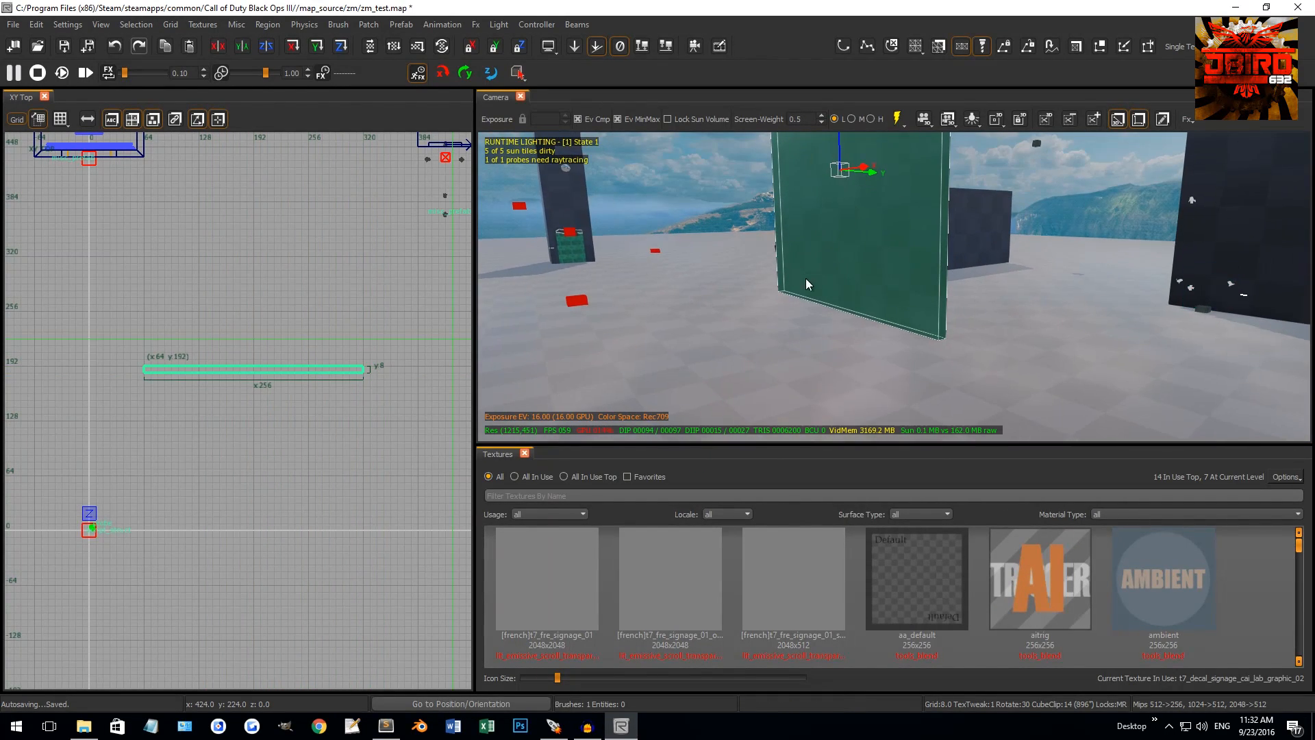
key(ctrl+Tab)
right_drag(348, 475, 315, 414)
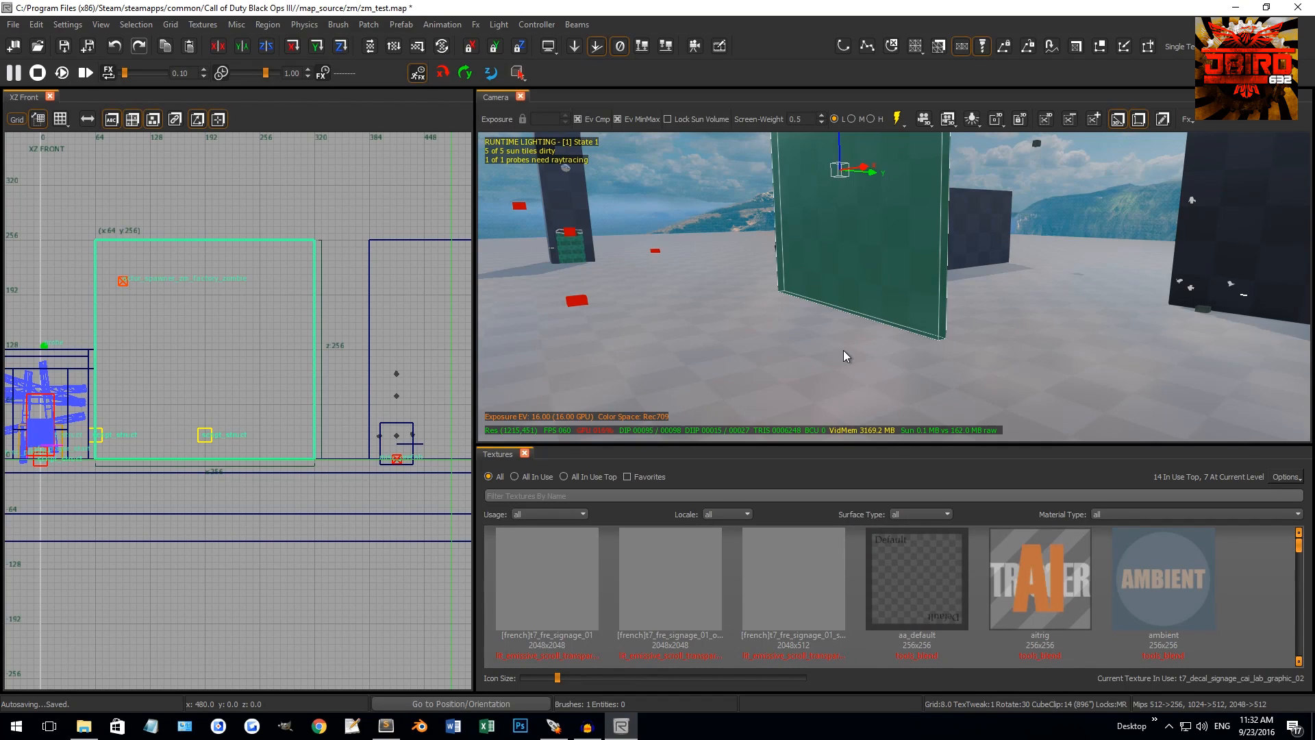
shift+click(843, 354)
scroll(336, 472, up, 3)
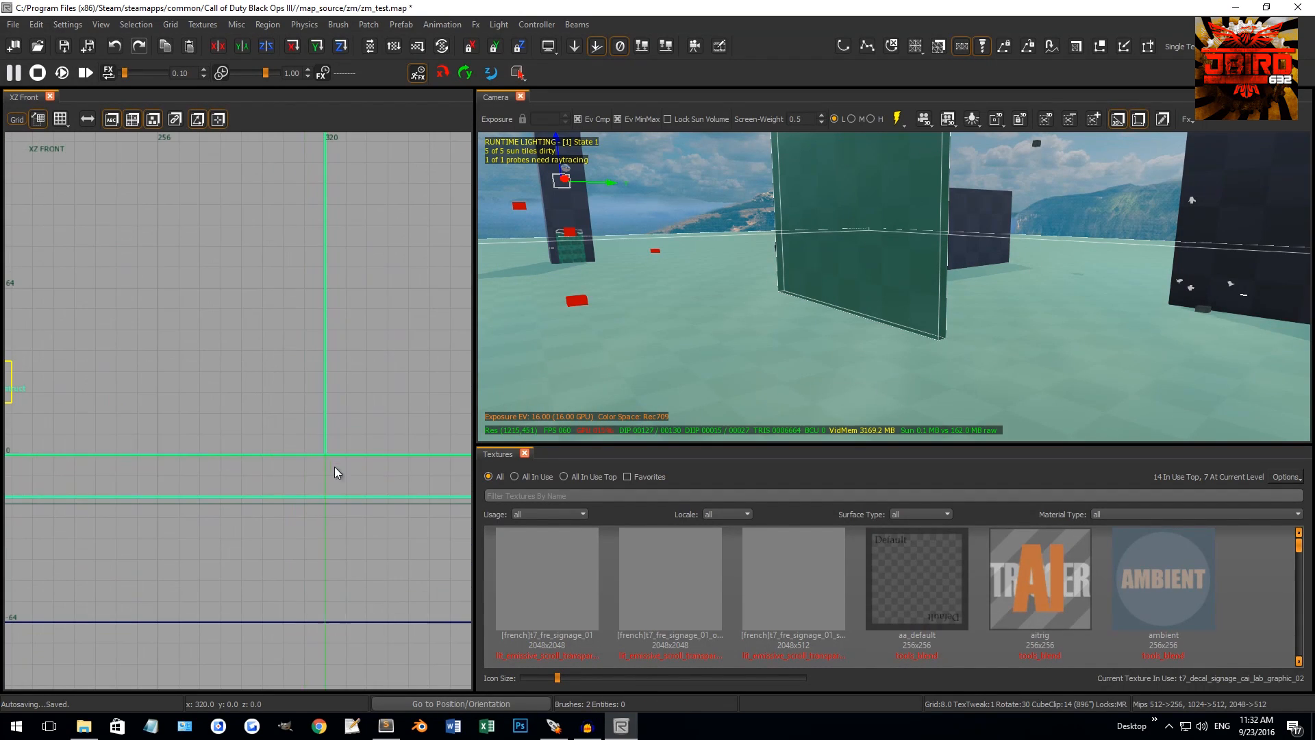
key(Escape)
shift+click(894, 270)
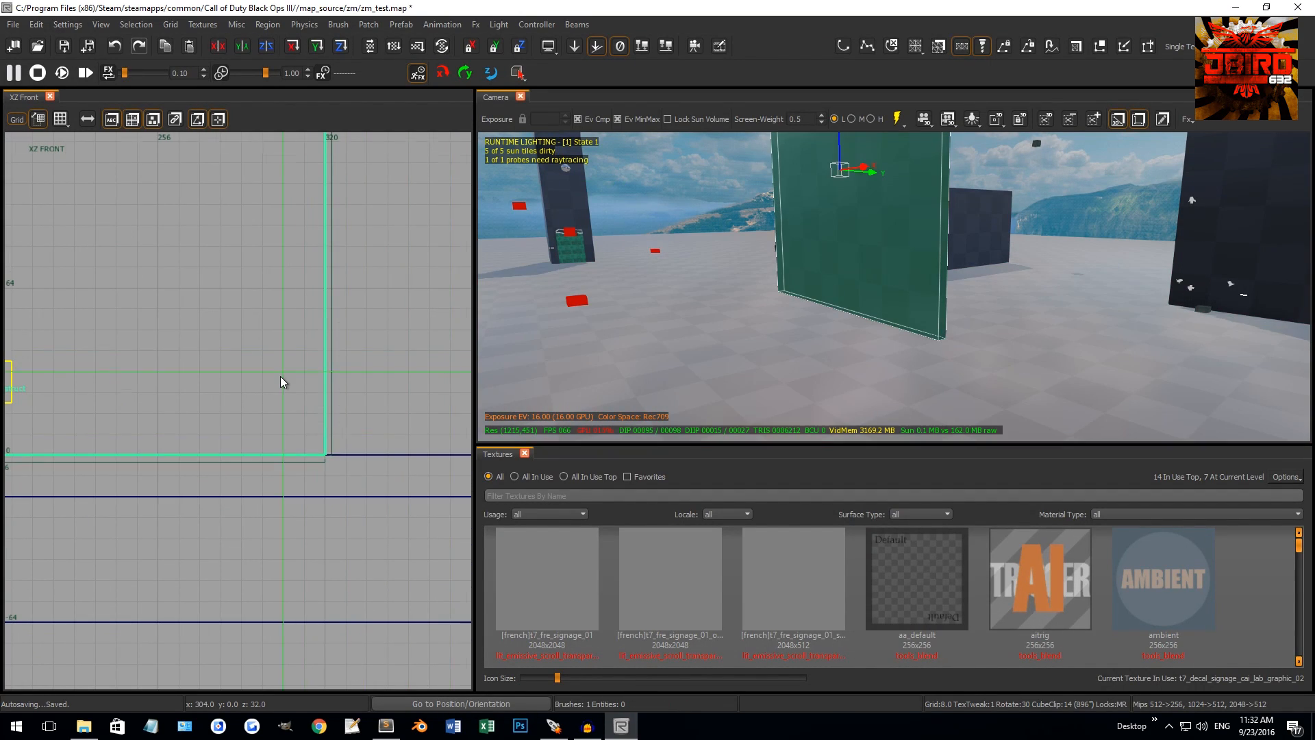
scroll(280, 376, down, 8)
scroll(278, 294, up, 4)
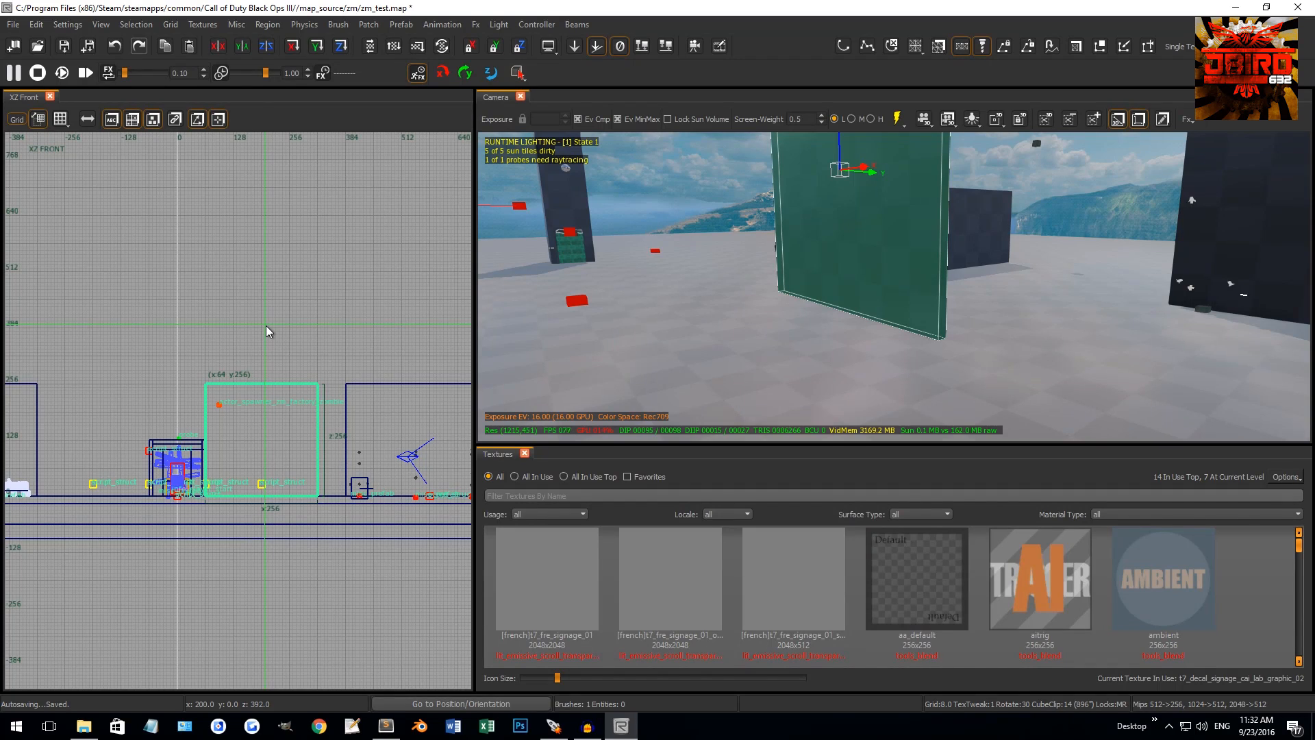
Lower the wall's top from 256 to about 120 units and set the grid size to 1
mouse_move(853, 281)
right_down()
mouse_move(853, 240)
mouse_move(853, 281)
mouse_move(884, 281)
mouse_move(846, 267)
right_up()
drag(257, 331, 292, 436)
scroll(292, 436, up, 3)
scroll(194, 277, up, 2)
drag(171, 219, 187, 270)
key(1)
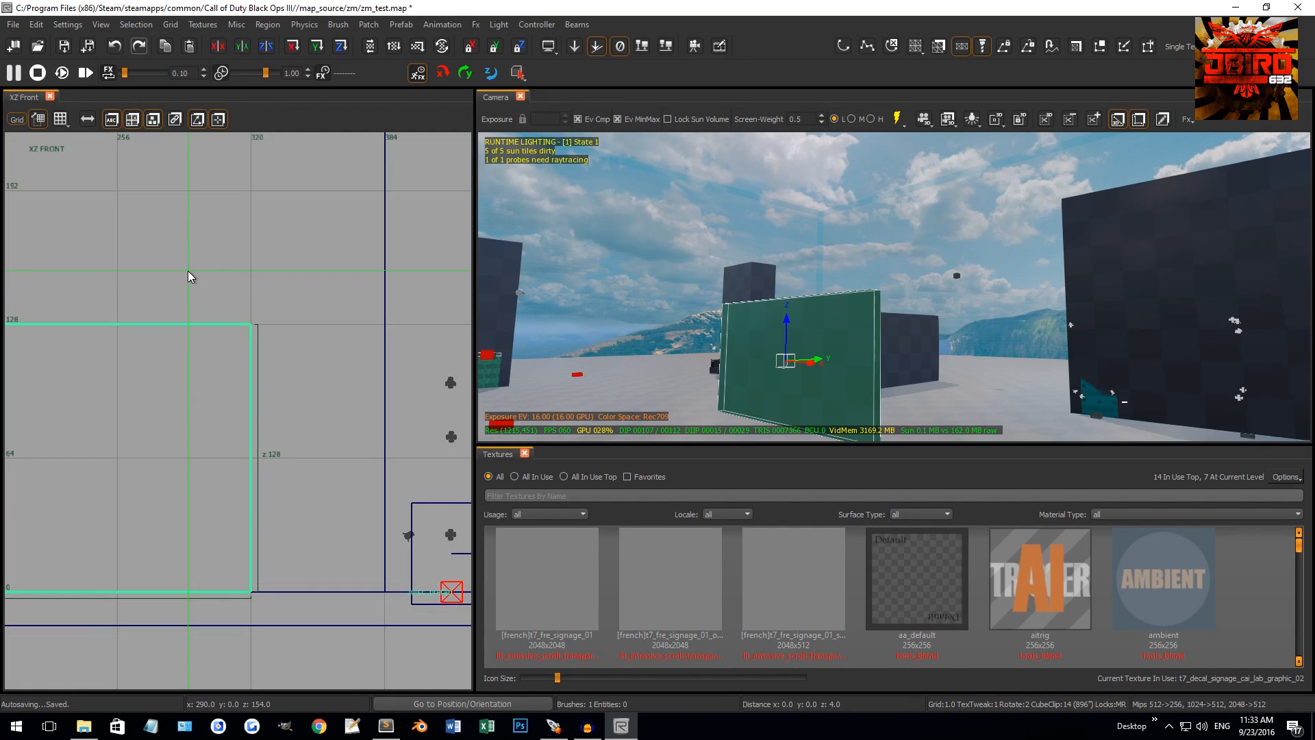
key(ctrl+Tab)
key(ctrl+Tab)
Thin a brush to 1 unit and stretch it into a 195-unit wall
scroll(281, 383, down, 1)
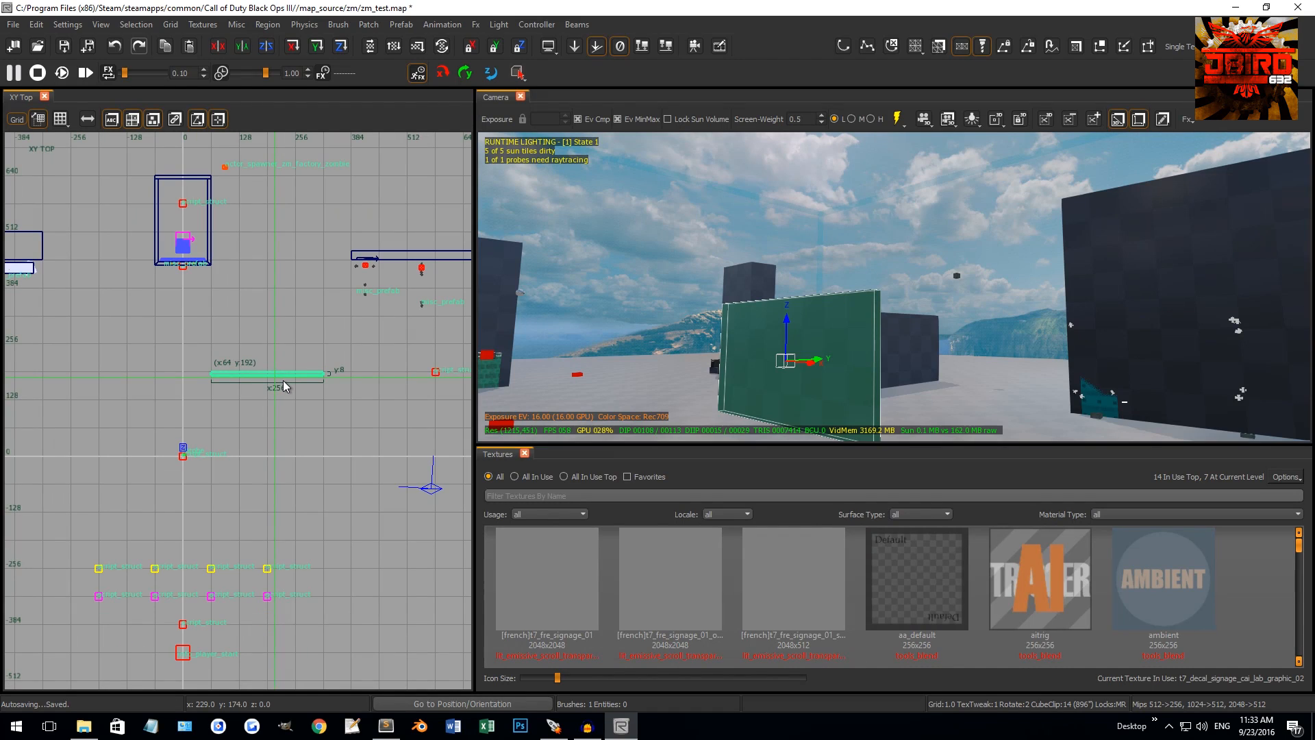
mouse_move(207, 376)
mouse_down()
mouse_move(310, 380)
mouse_move(338, 346)
mouse_move(380, 346)
mouse_up()
scroll(319, 378, up, 4)
scroll(325, 363, up, 4)
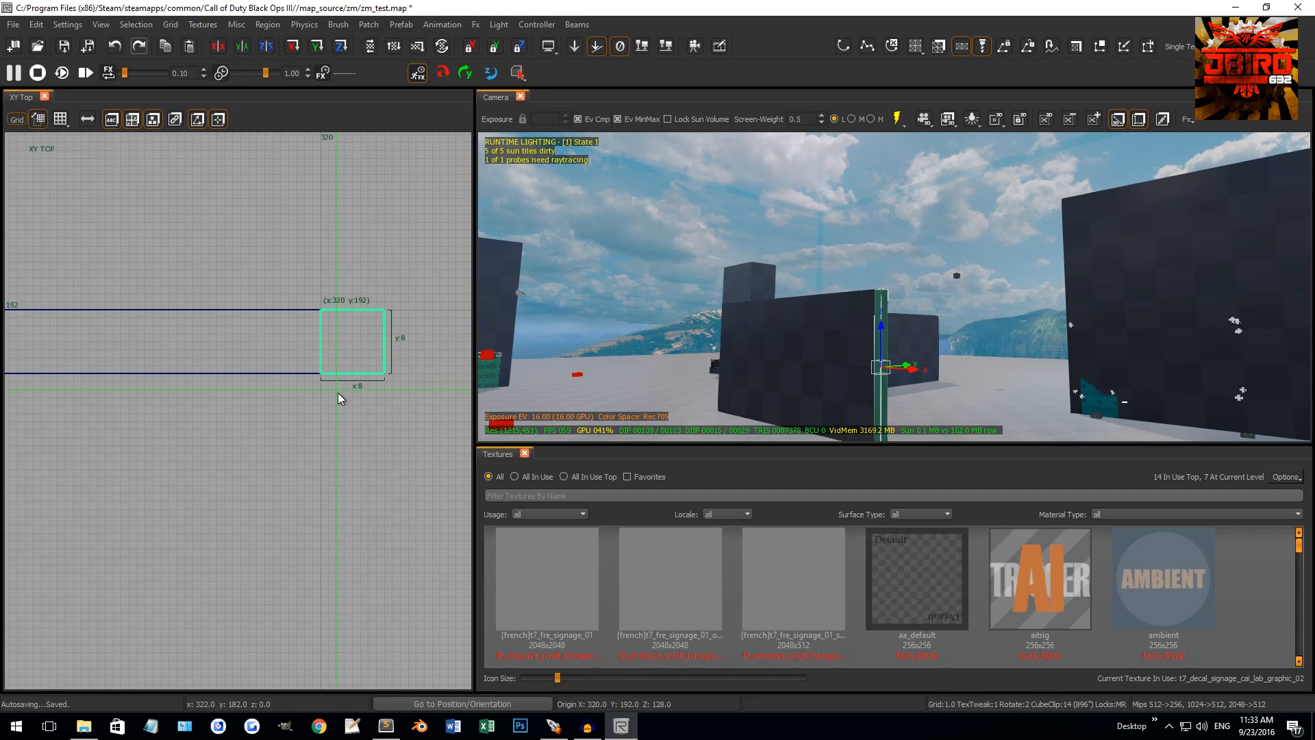
scroll(335, 411, down, 10)
right_drag(334, 425, 327, 374)
drag(327, 373, 326, 500)
scroll(596, 374, up, 5)
key(Escape)
Align the left wall on the 320 grid line and stretch it 181 units to meet the other wall
scroll(596, 374, up, 3)
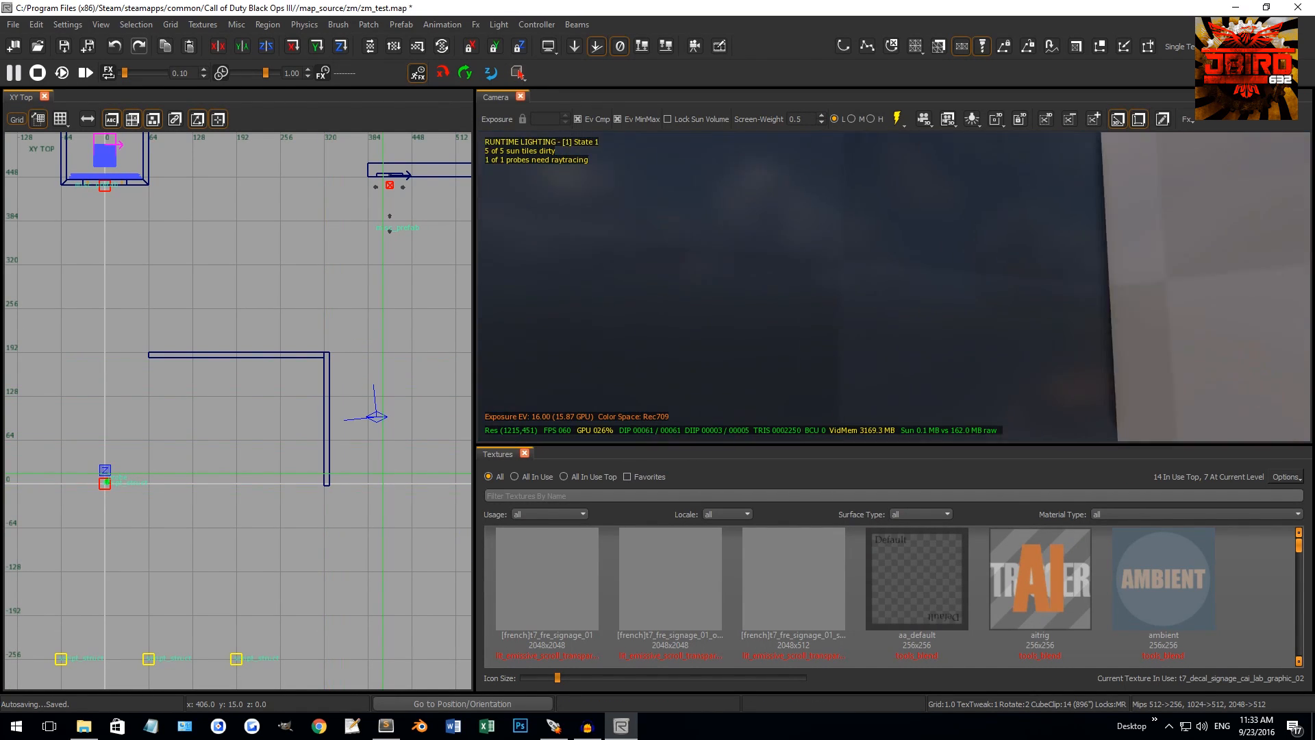
mouse_move(596, 374)
right_down()
mouse_move(622, 333)
mouse_move(781, 275)
right_up()
scroll(622, 333, down, 5)
shift+click(789, 276)
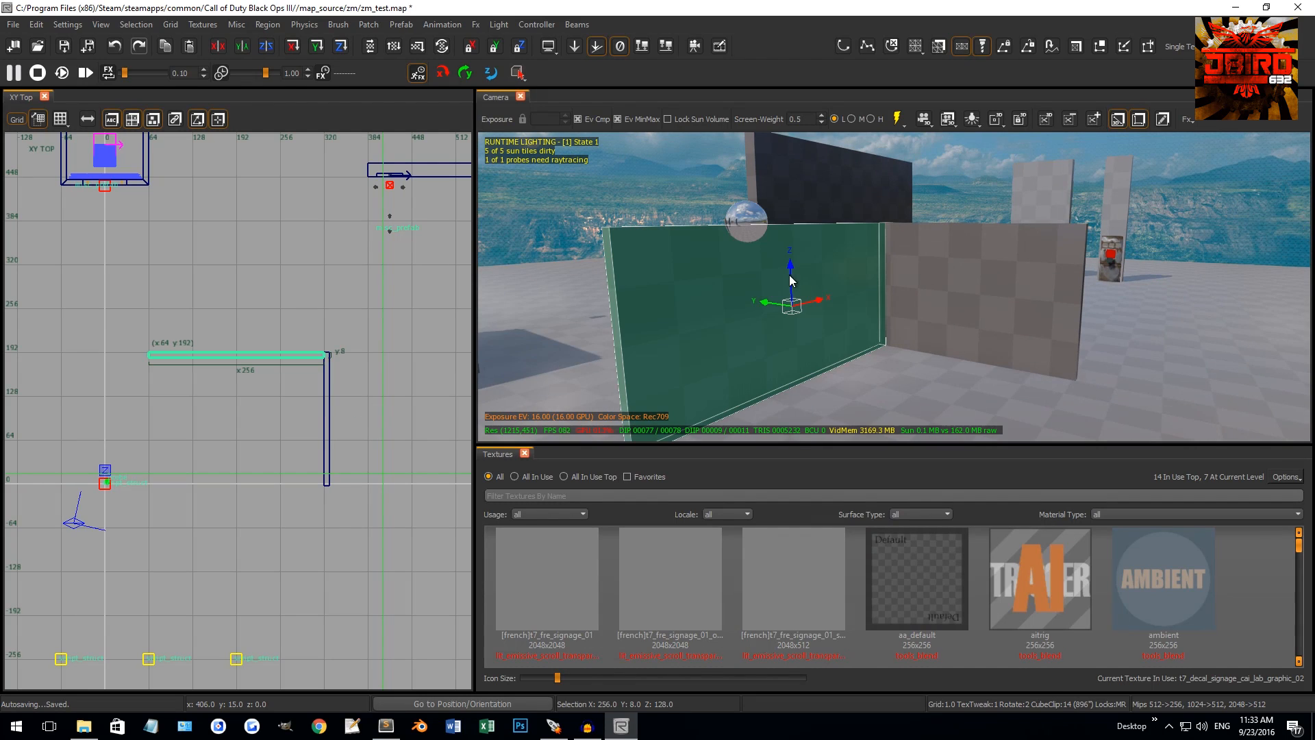
drag(321, 360, 323, 365)
scroll(324, 365, up, 5)
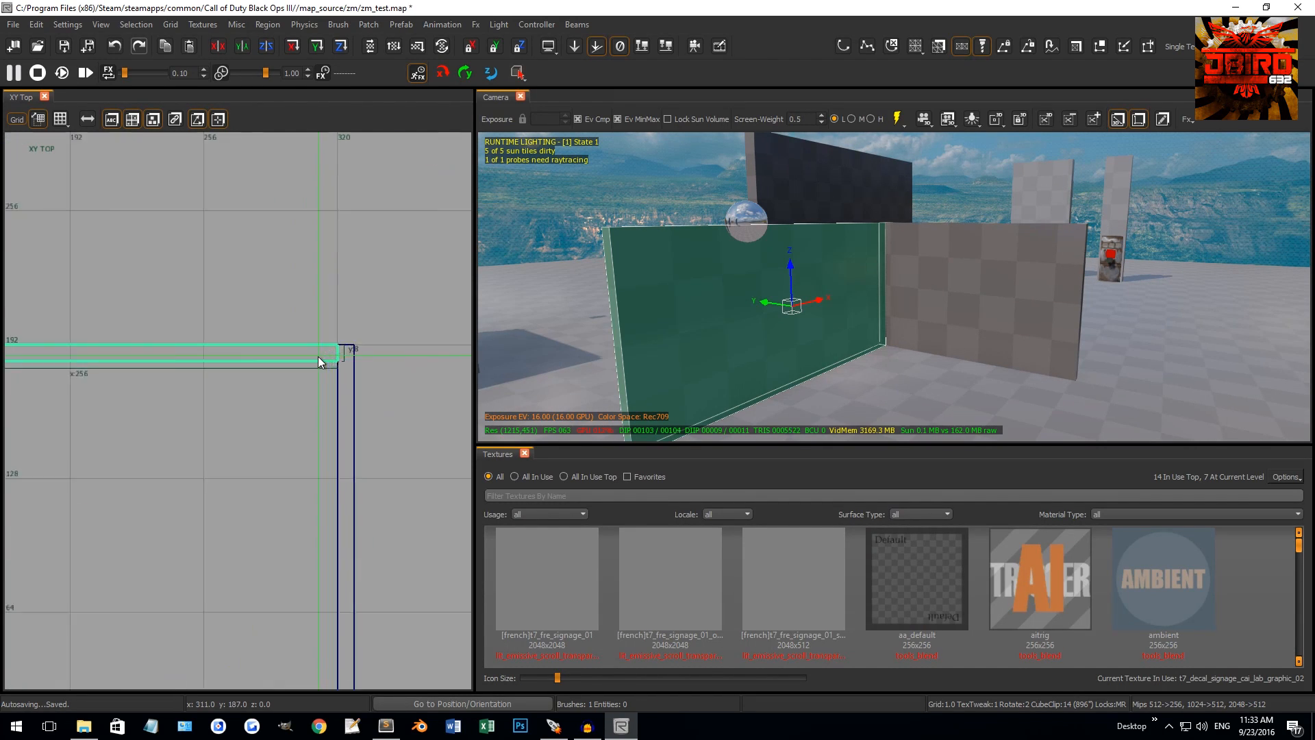
scroll(348, 357, up, 10)
mouse_move(316, 425)
mouse_down()
mouse_move(264, 425)
mouse_move(275, 621)
mouse_up()
scroll(274, 422, down, 7)
scroll(276, 421, down, 7)
right_drag(278, 648, 261, 577)
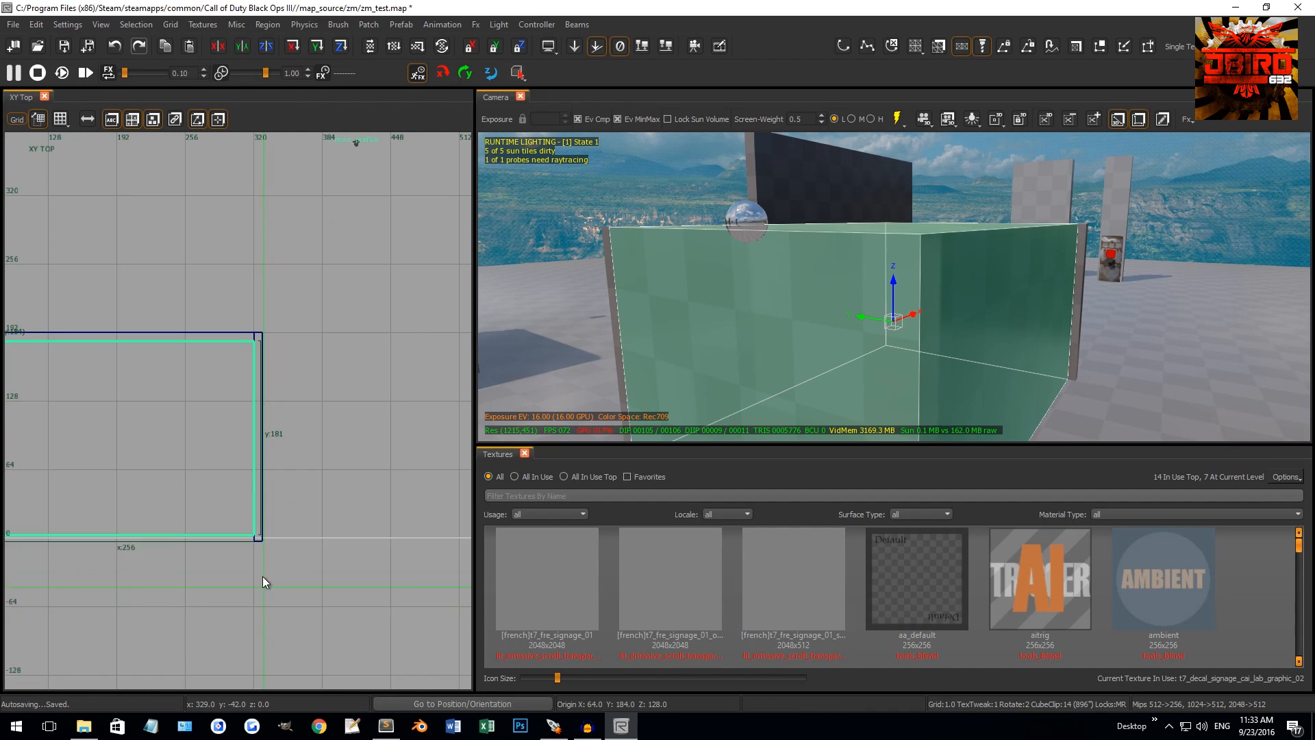
scroll(261, 531, up, 5)
drag(240, 594, 237, 601)
scroll(237, 600, down, 7)
In the front view, flatten a brush into an 8-unit slab and raise it onto the walls as a roof
key(ctrl+Tab)
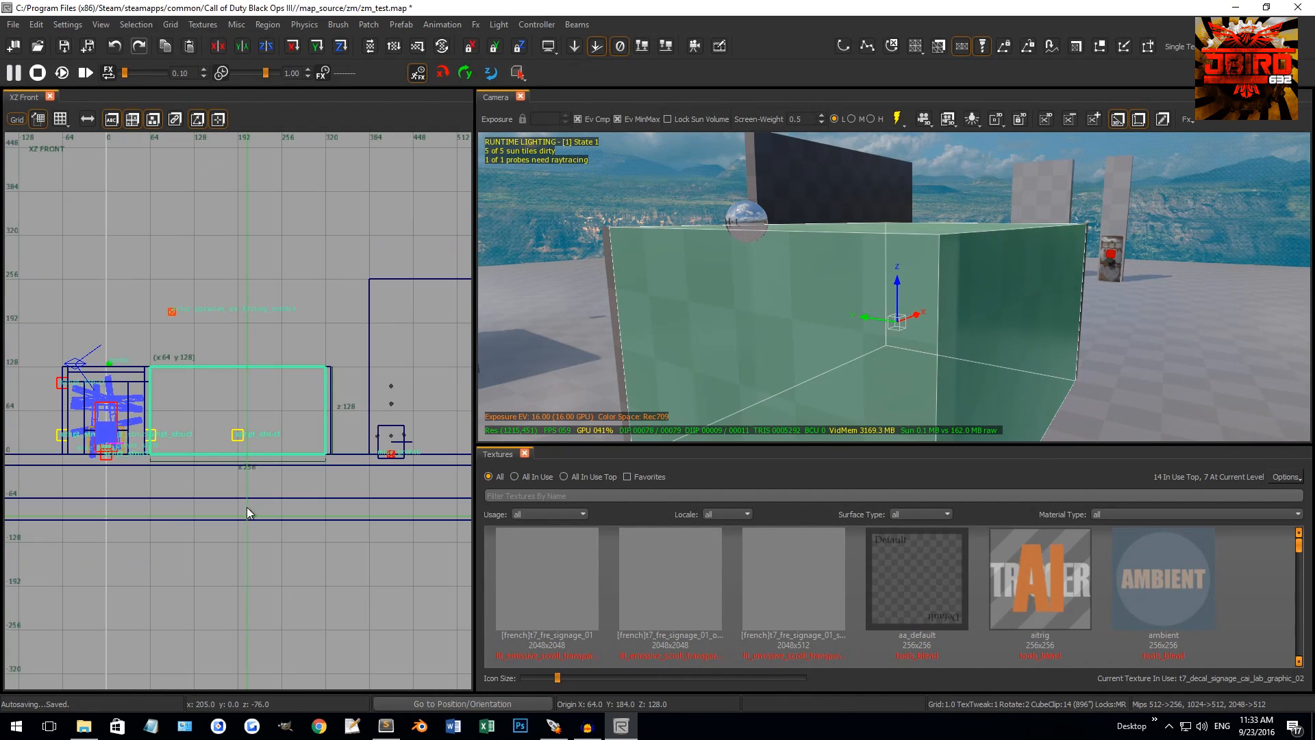
scroll(251, 504, up, 3)
drag(302, 500, 318, 335)
scroll(409, 261, up, 4)
drag(337, 275, 336, 283)
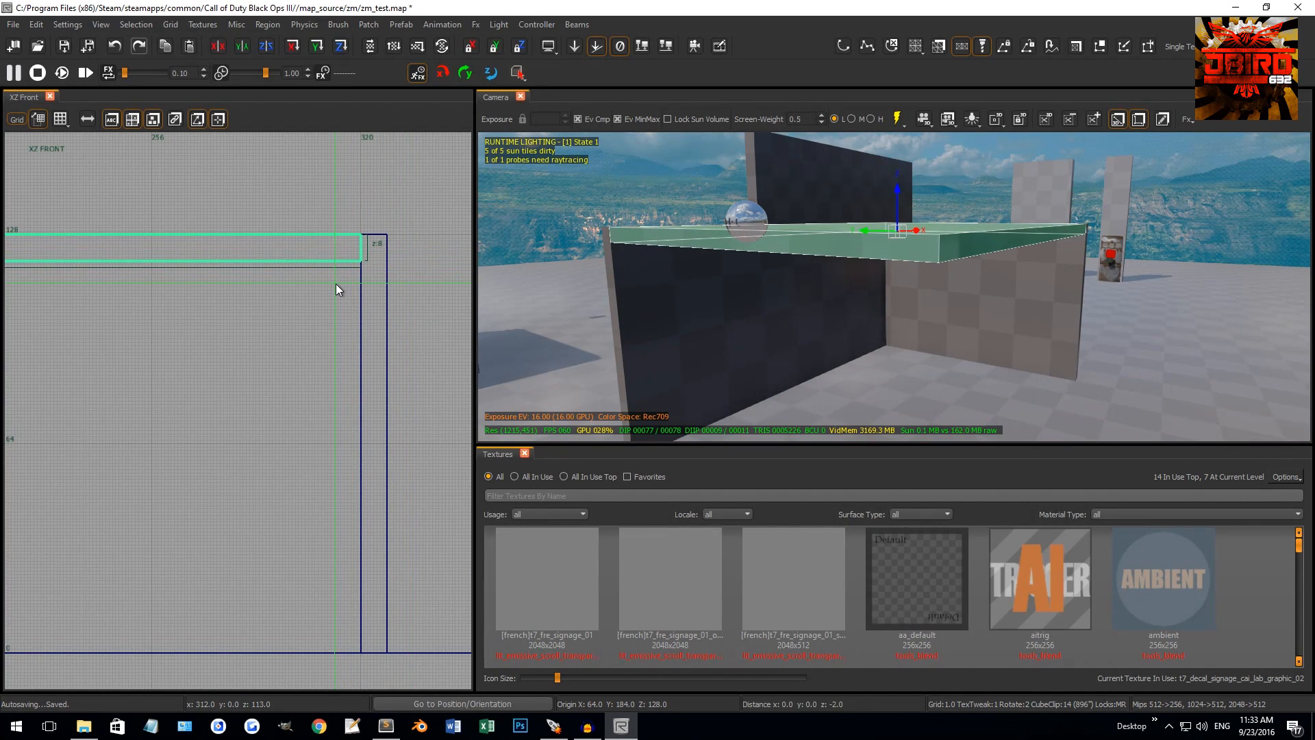
right_drag(336, 283, 241, 424)
scroll(241, 425, up, 5)
drag(298, 356, 294, 280)
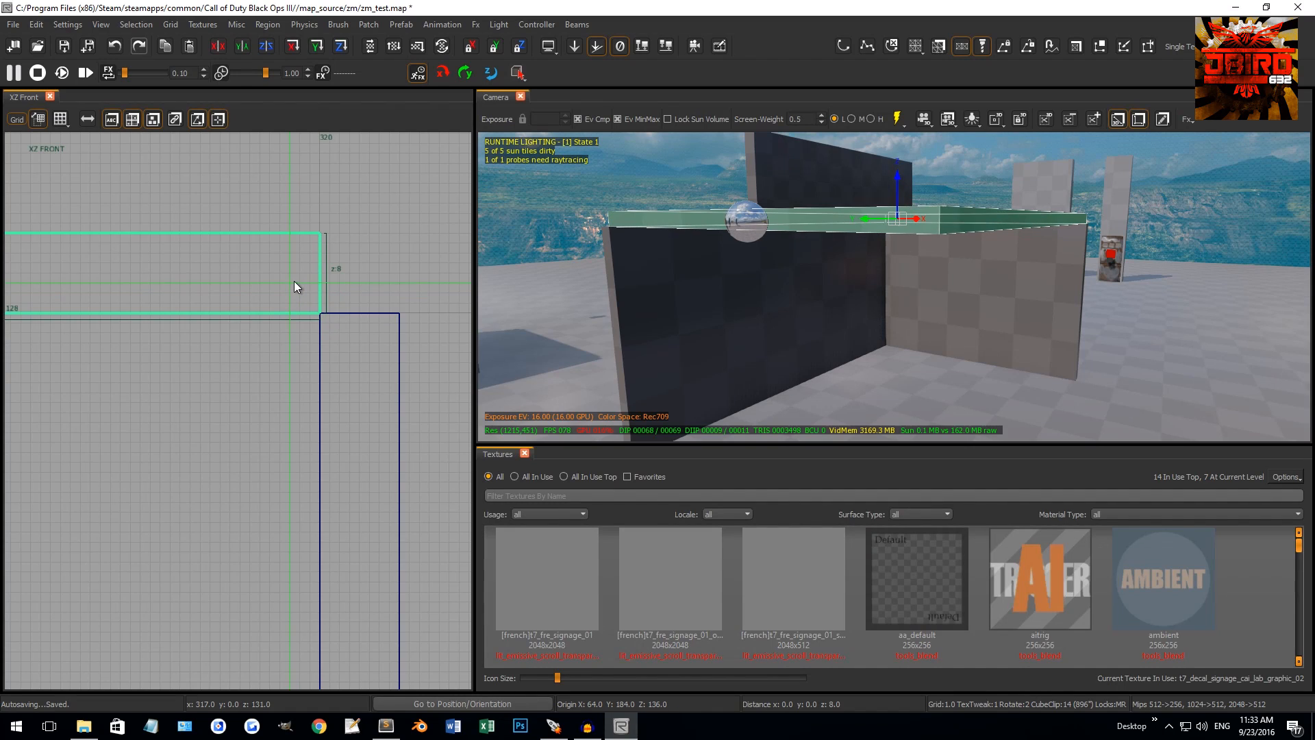
key(Escape)
Select the left and right walls and filter the Textures list by 'wall'
mouse_move(802, 183)
right_down()
mouse_move(803, 164)
mouse_move(795, 198)
mouse_move(803, 189)
right_up()
shift+click(803, 189)
shift+click(984, 249)
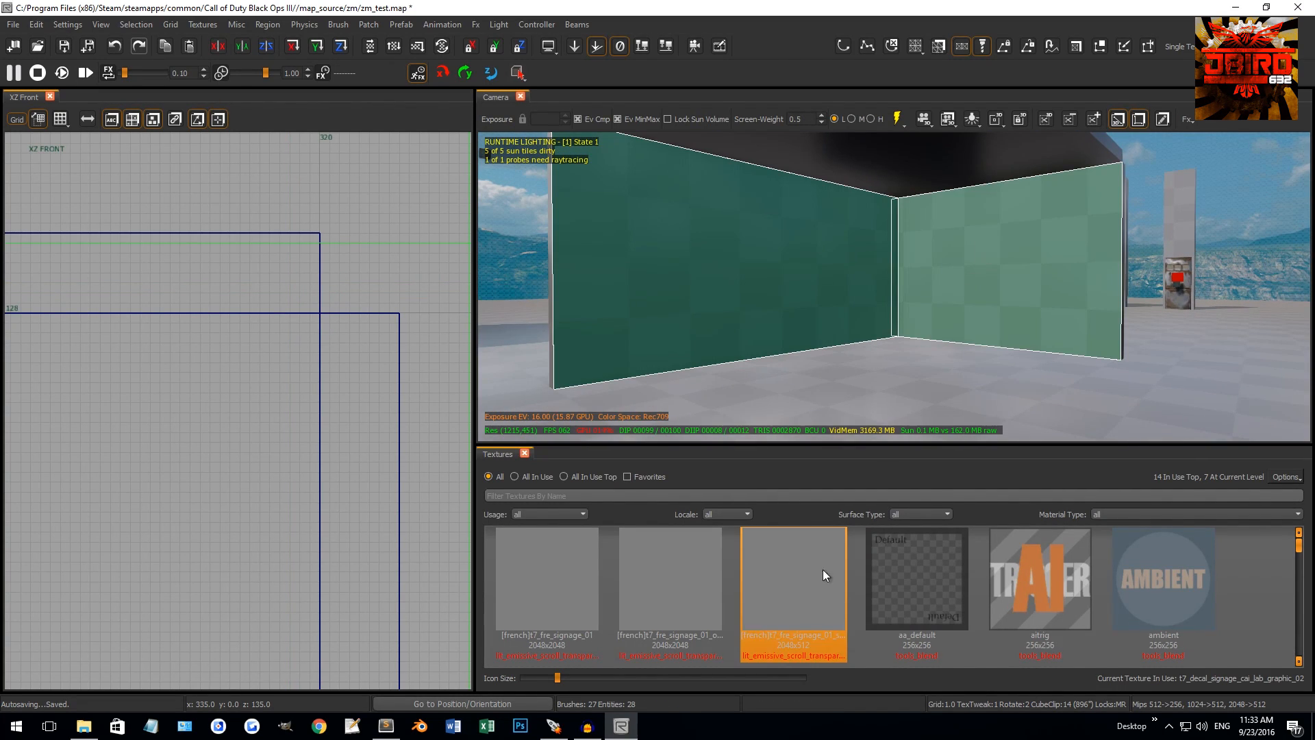
click(542, 495)
text(wall)
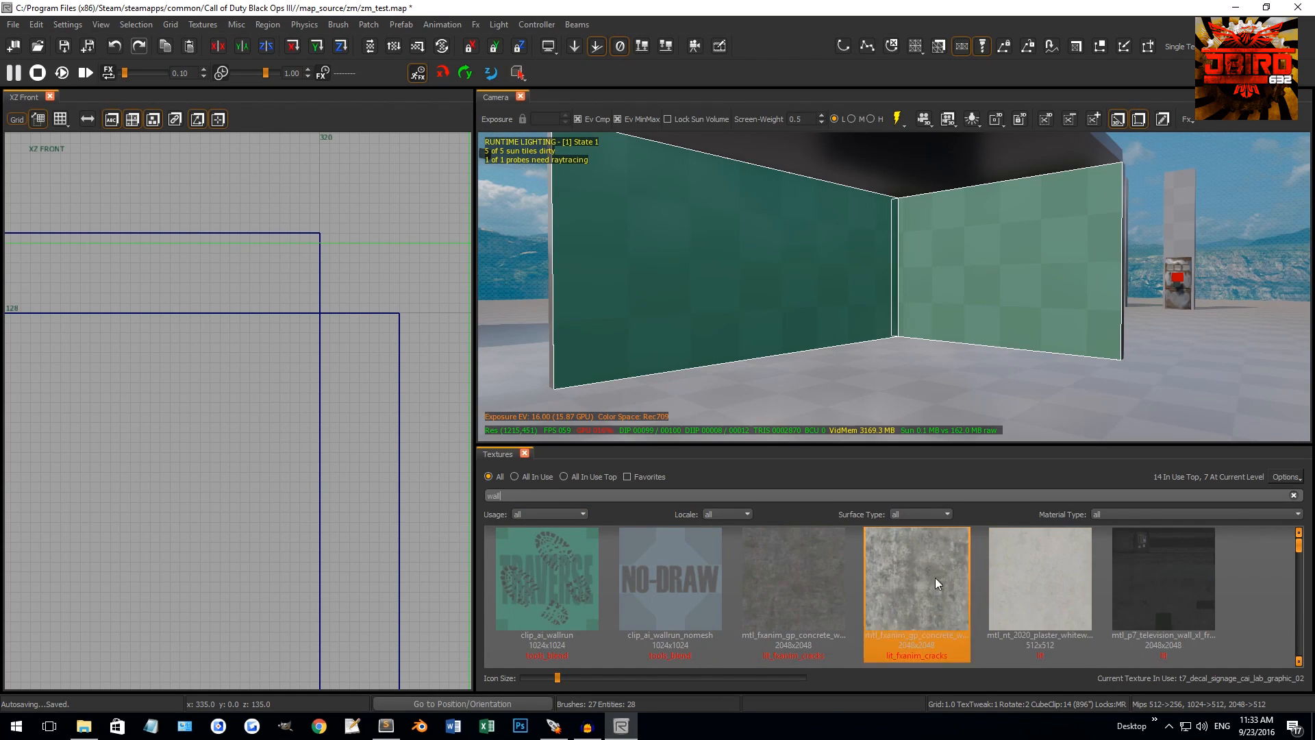
Apply the concrete texture to both walls, then mtl_nt_2020_plaster_whitewall_01 to one wall
click(803, 583)
key(Escape)
right_drag(960, 314, 1037, 317)
click(961, 307)
click(1052, 562)
key(Escape)
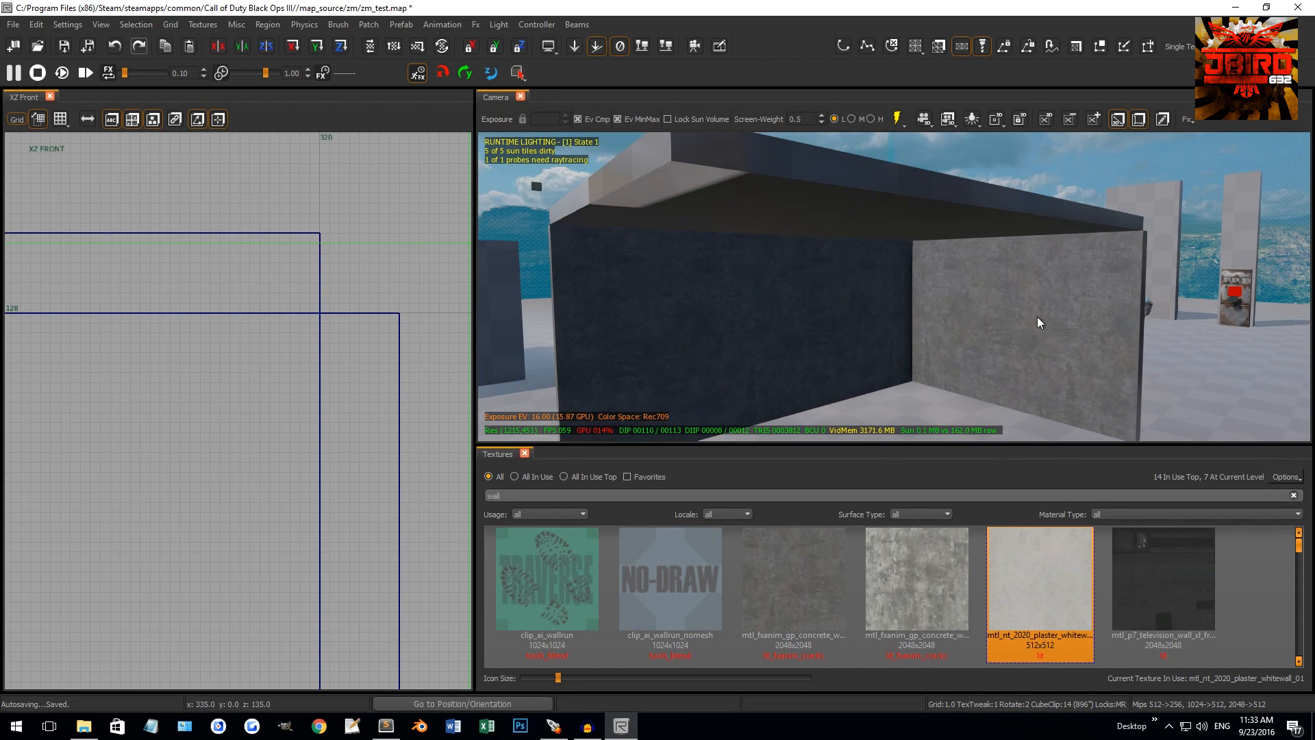
Inspect the textured walls up close in 3D and center the top view on the room
right_drag(911, 209, 1011, 249)
right_drag(1047, 293, 917, 256)
right_drag(1058, 196, 1000, 236)
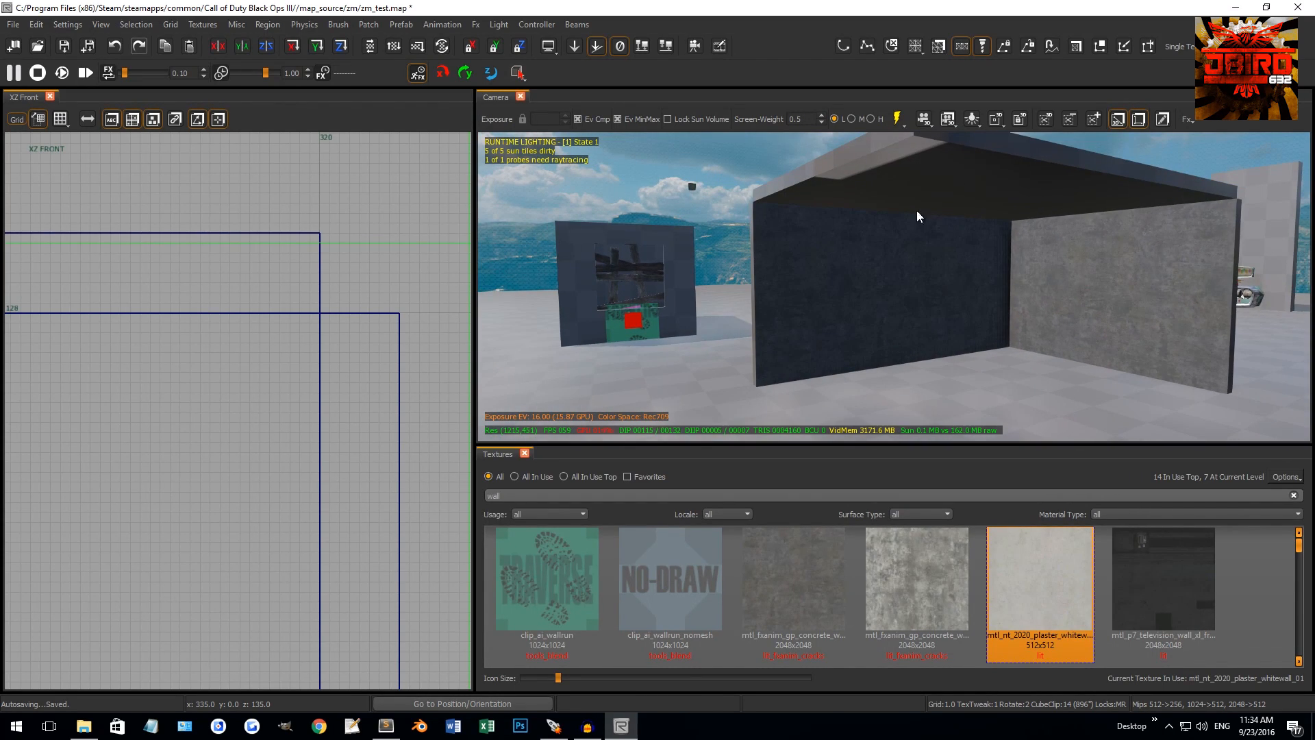
scroll(312, 397, down, 7)
right_drag(309, 396, 215, 454)
key(ctrl+Tab)
key(ctrl+Tab)
scroll(293, 411, down, 3)
scroll(279, 375, up, 4)
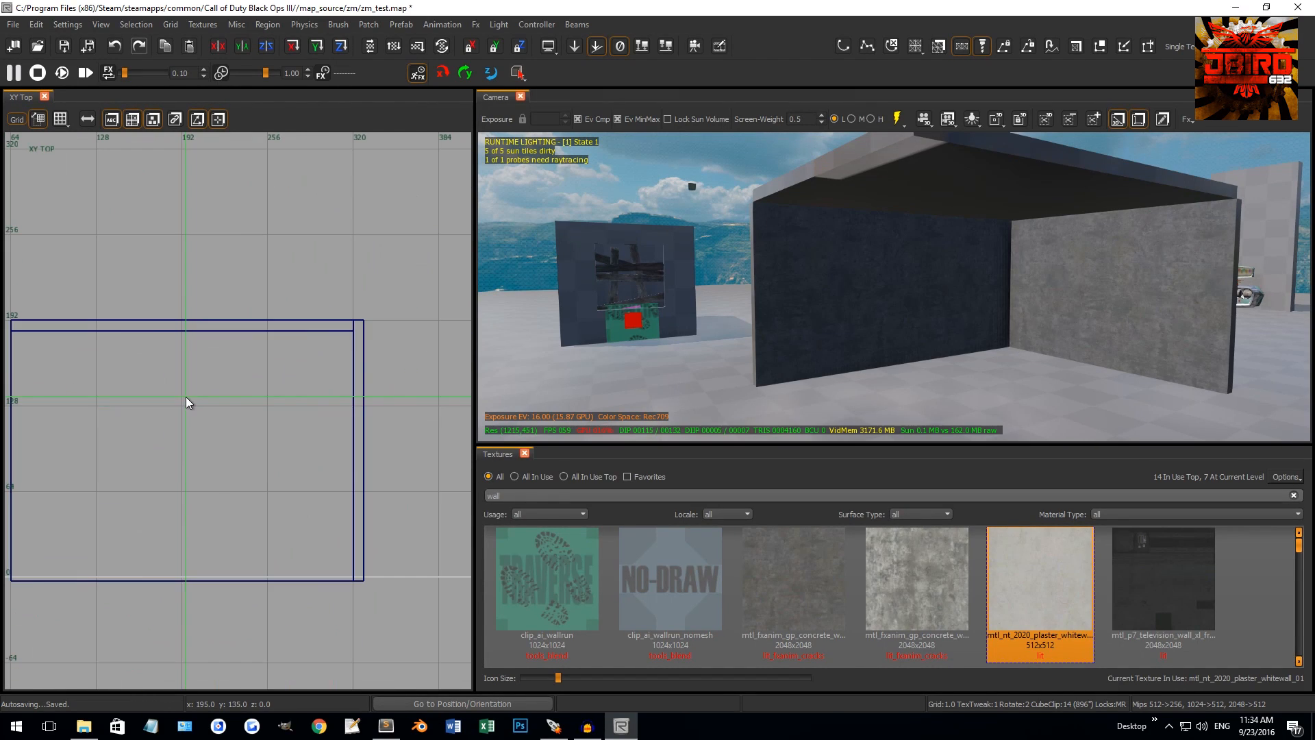
mouse_move(164, 403)
right_down()
mouse_move(203, 369)
mouse_move(249, 363)
right_up()
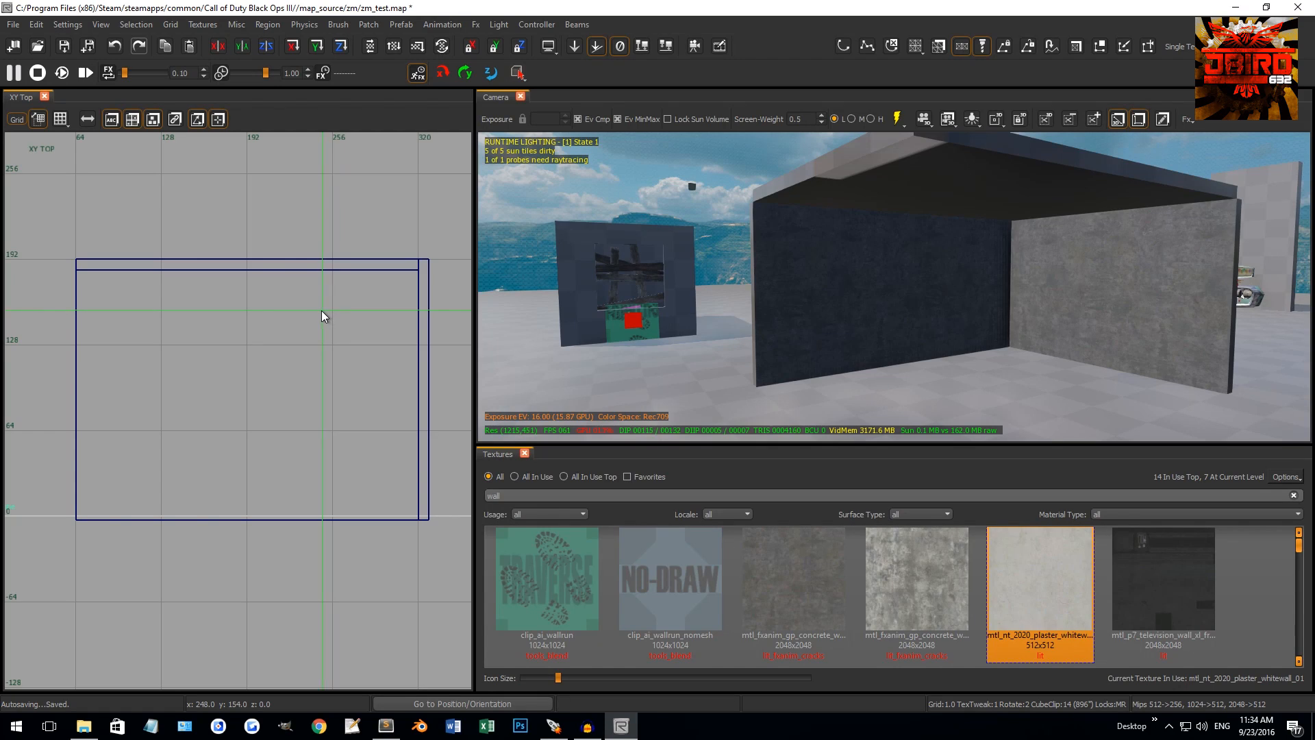
Open the Models browser and set it to show all models
key(b)
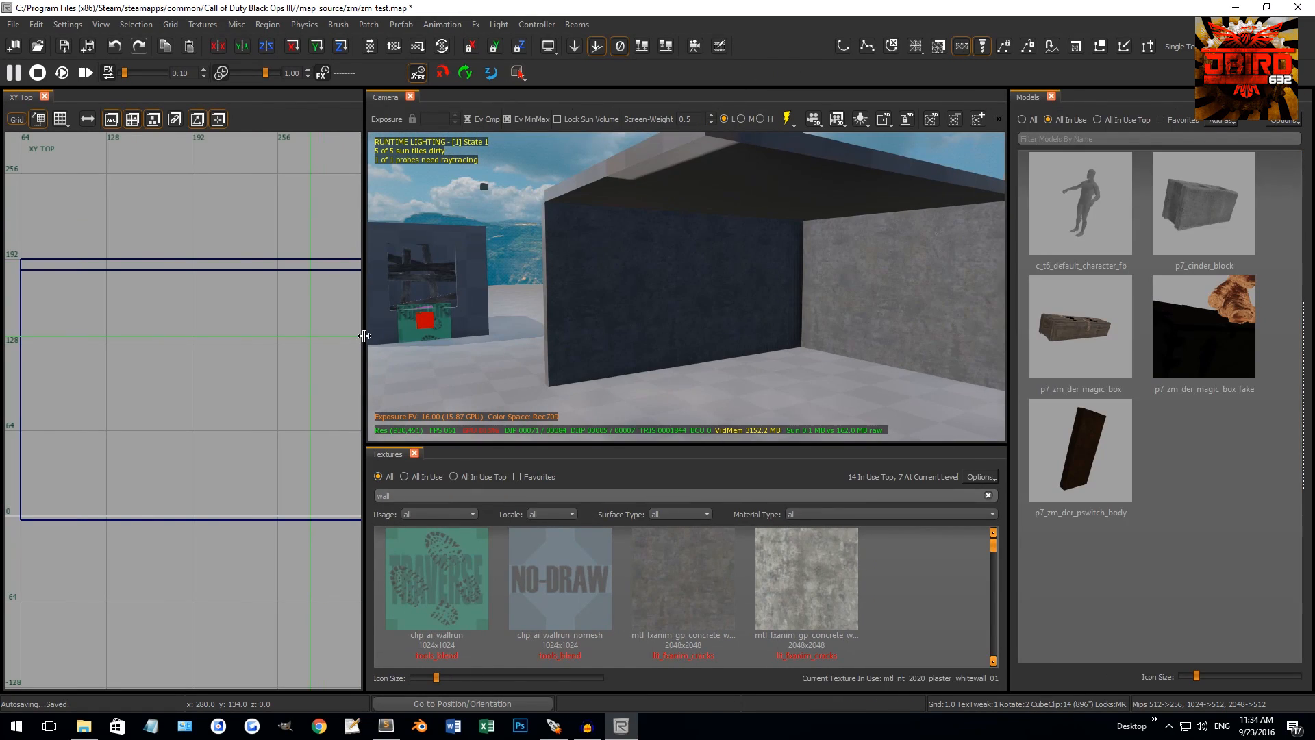
key(b)
right_click(772, 43)
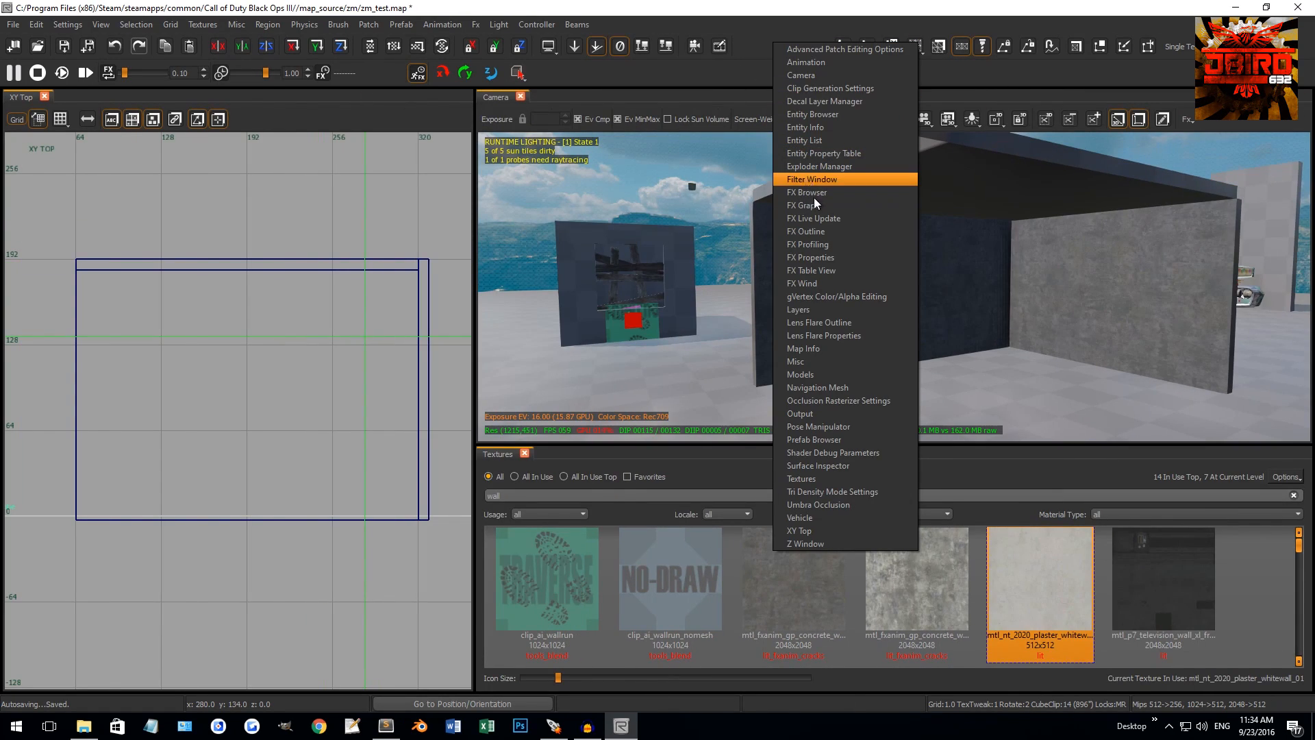
click(827, 376)
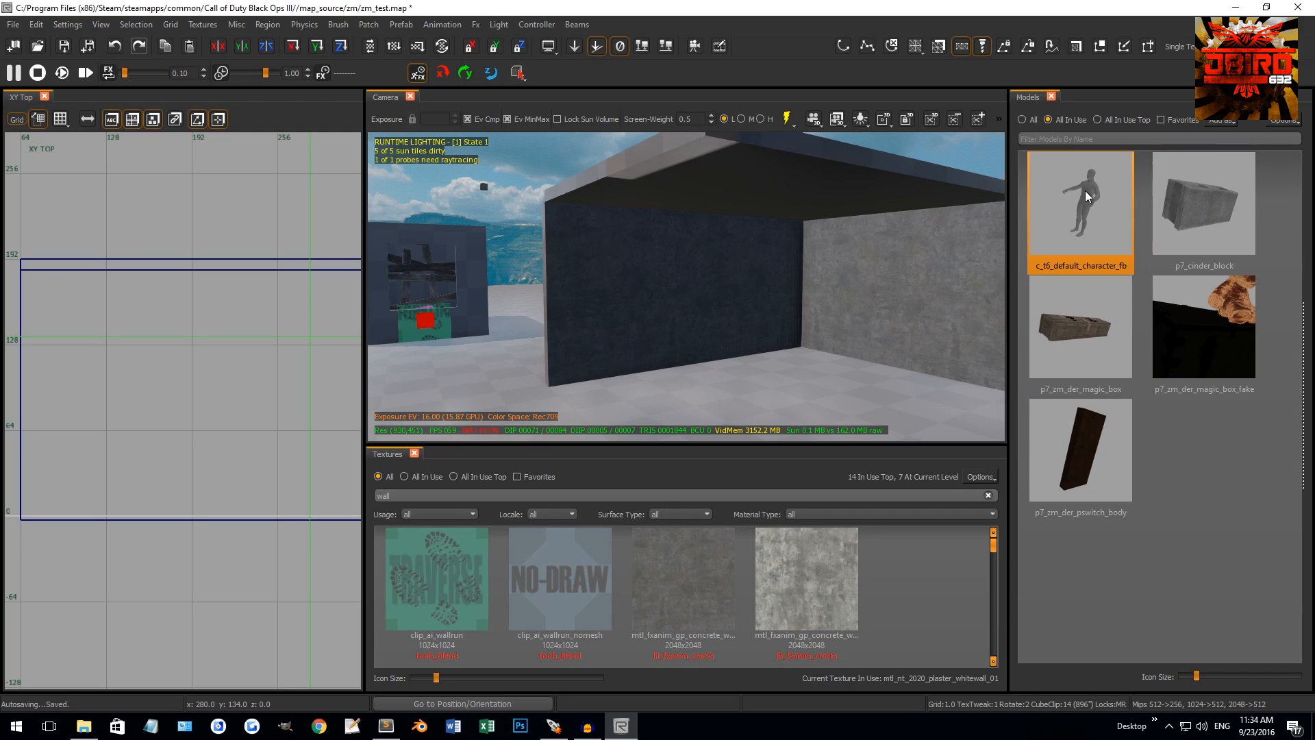
click(1027, 121)
click(1062, 121)
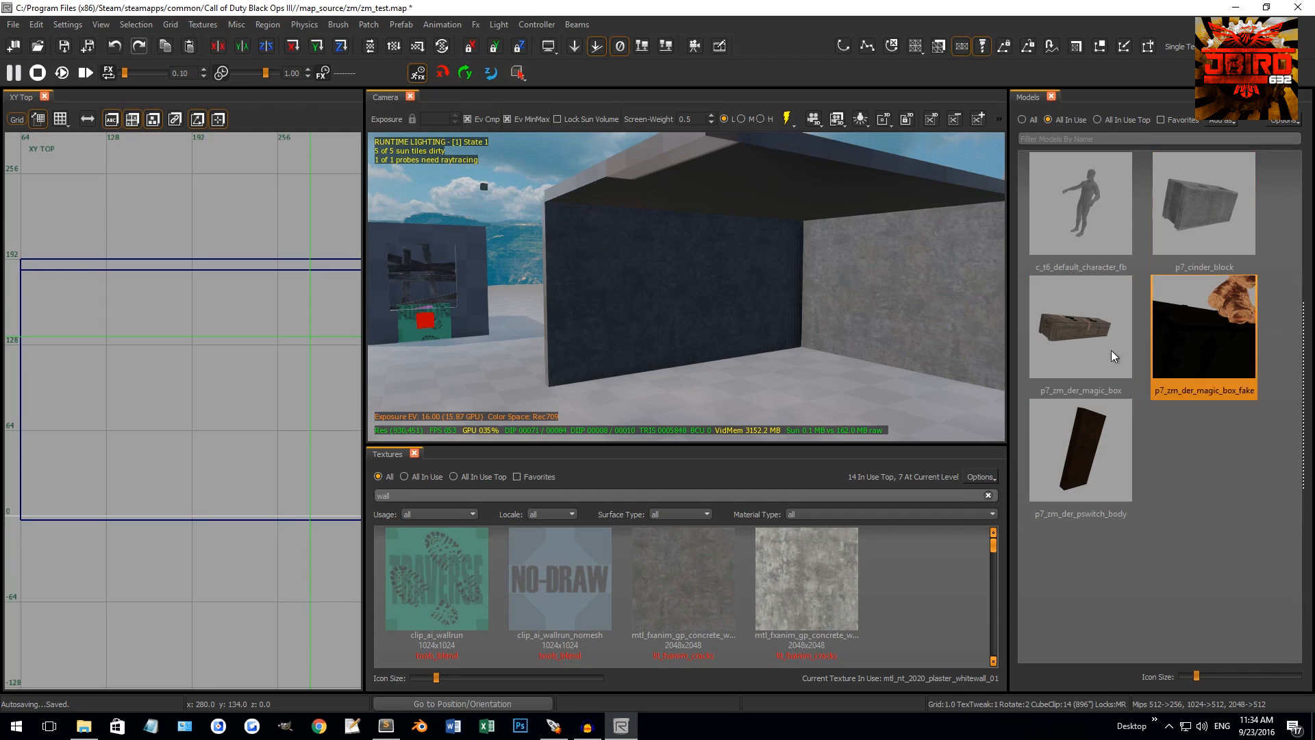
click(1031, 120)
Filter by 'chair', place p7_cai_chair_cafe_01_dirty on the room floor, and select it
click(1093, 138)
text(c)
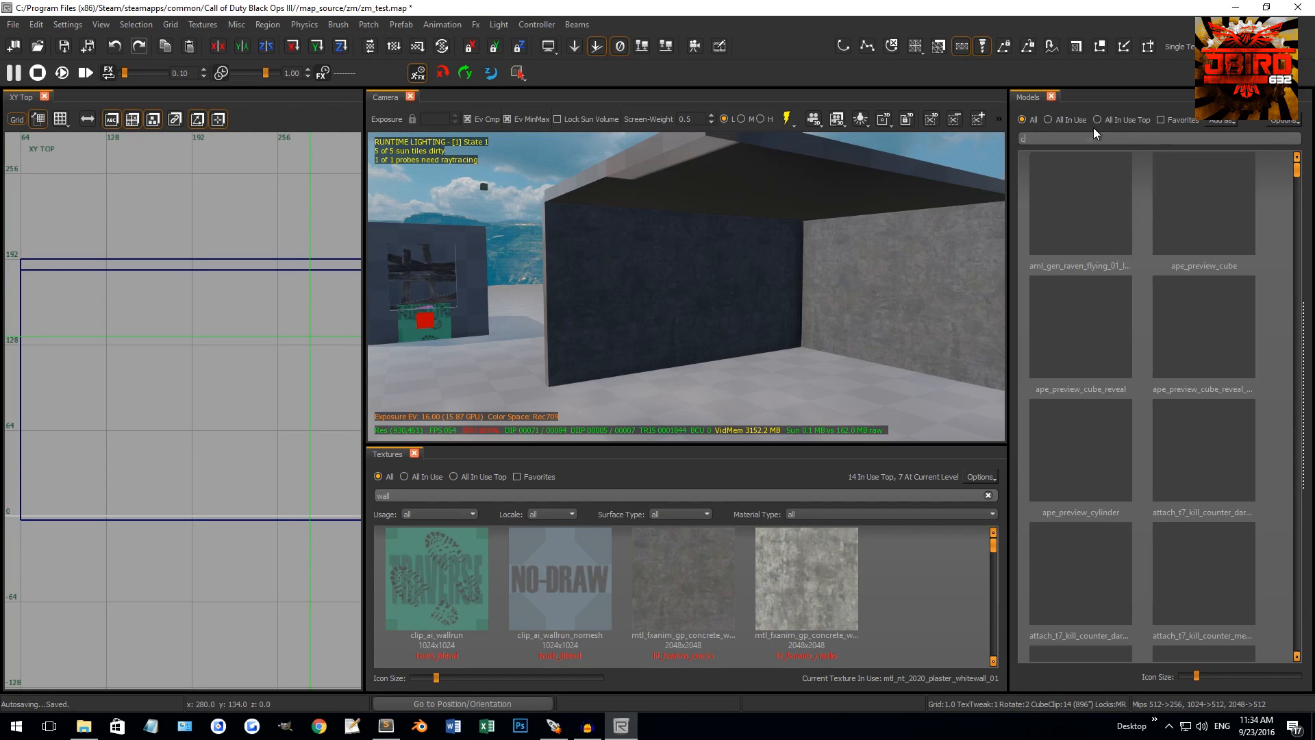
text(hair)
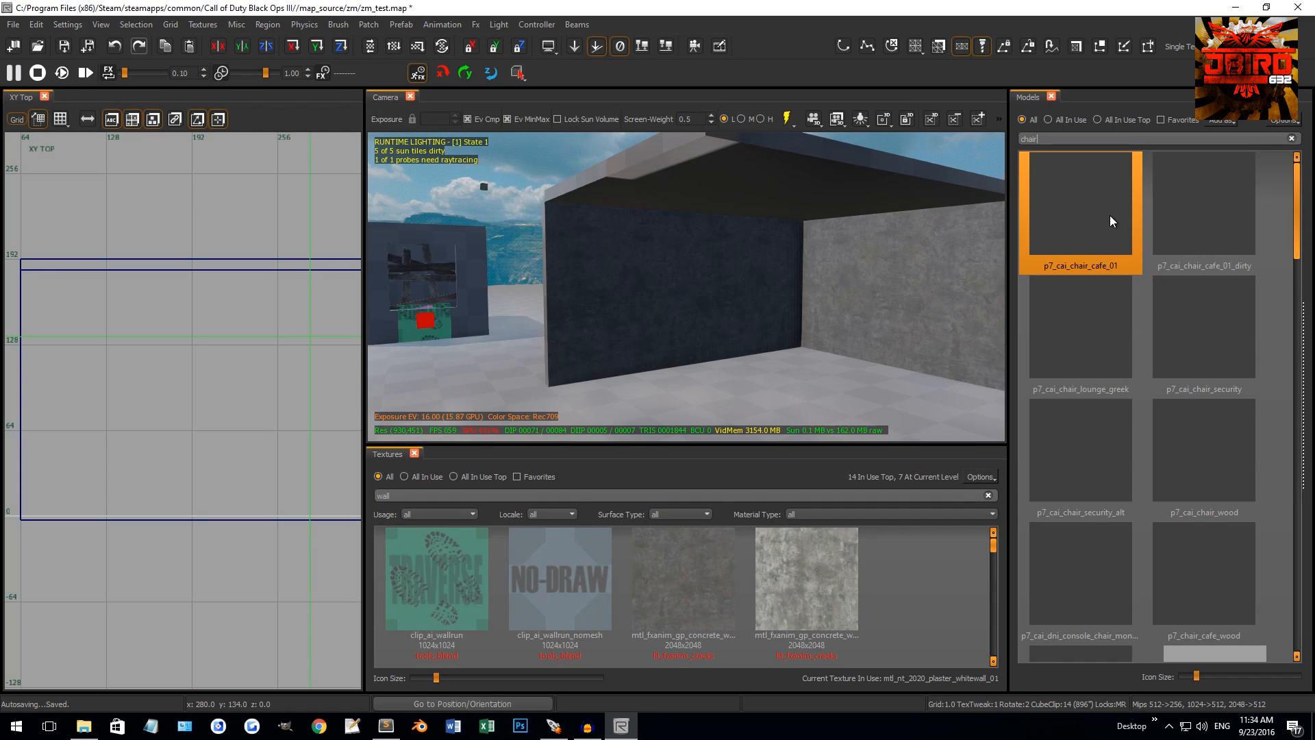
click(1197, 200)
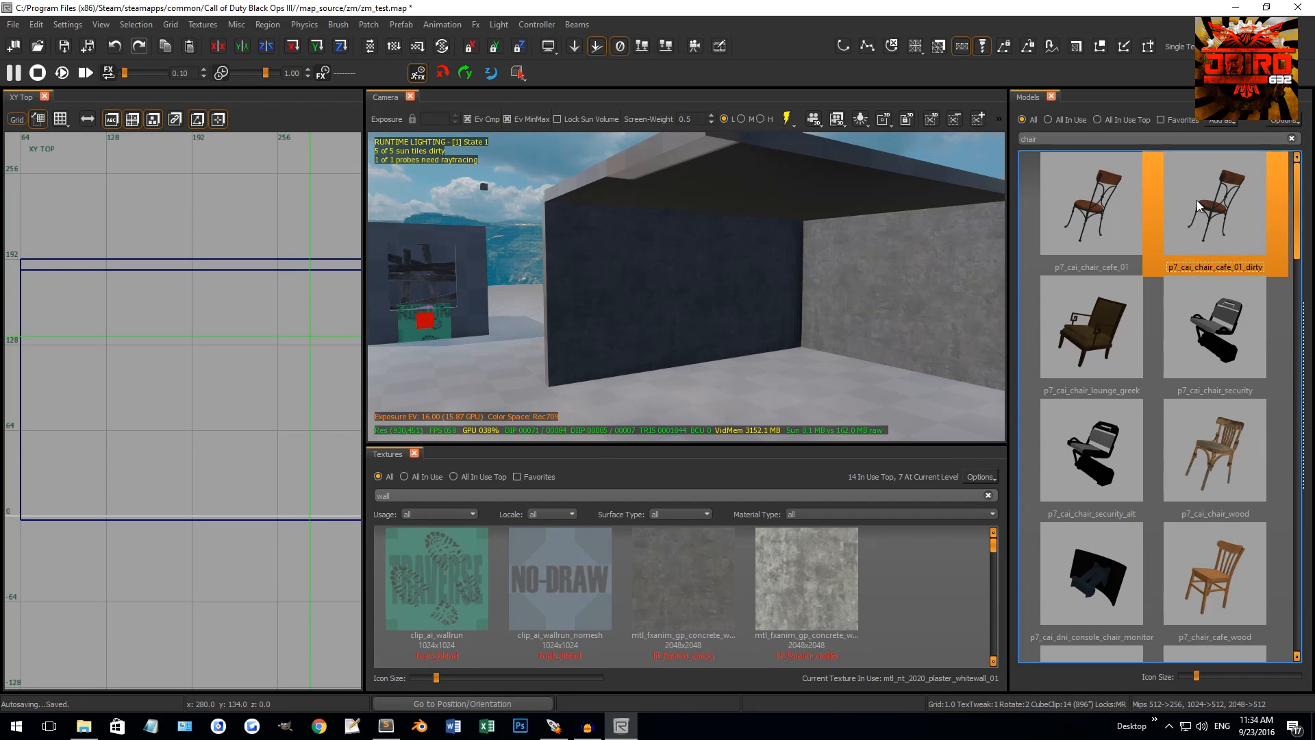
middle_click(806, 371)
key(Escape)
mouse_move(805, 370)
right_down()
mouse_move(829, 373)
mouse_move(651, 349)
mouse_move(635, 320)
mouse_move(652, 314)
right_up()
click(748, 387)
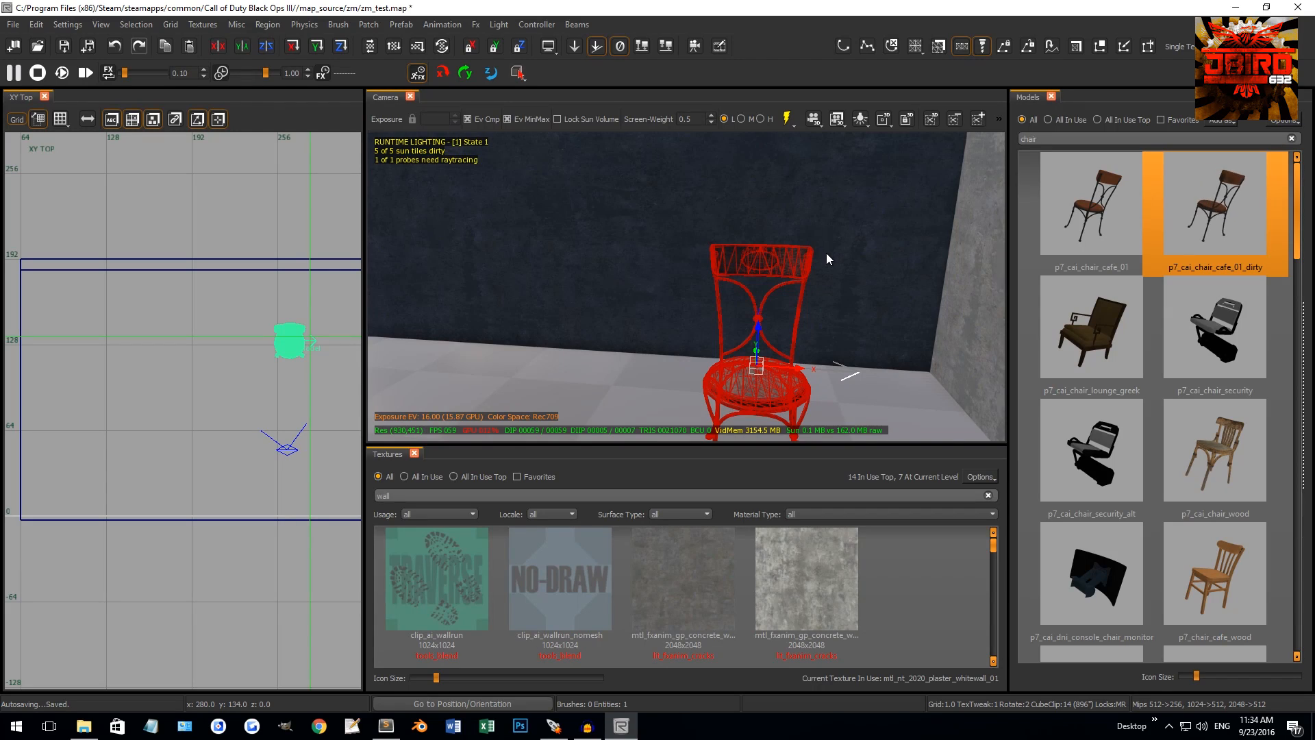
Set the chair's modelscale to 2 in Entity Info
key(n)
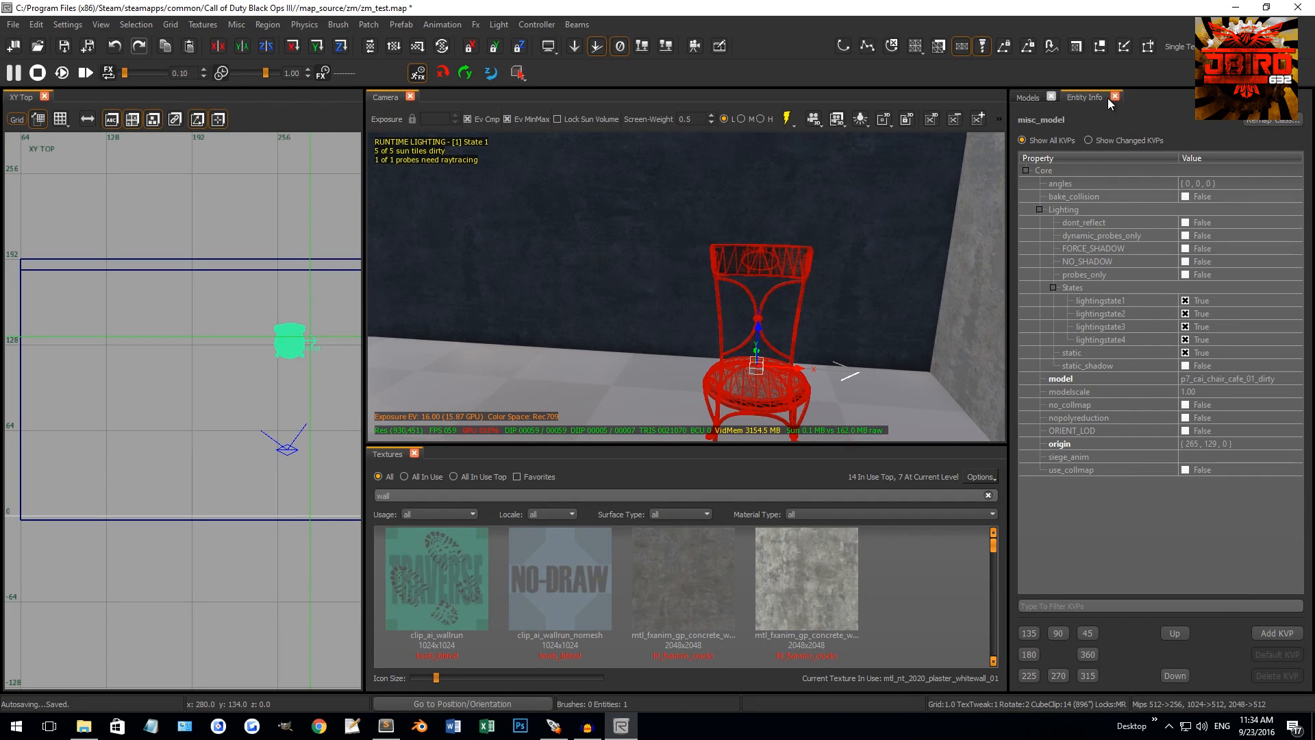
click(1063, 394)
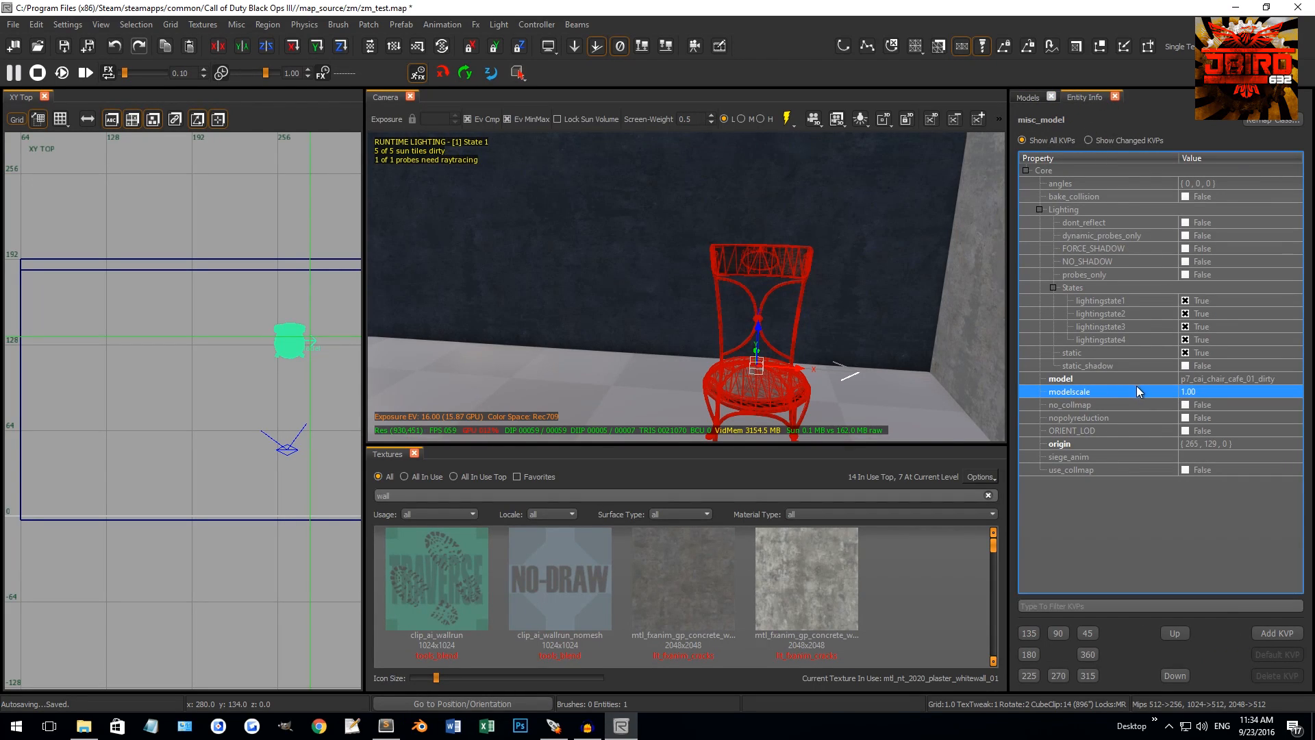
double_click(1189, 392)
text(2)
key(Return)
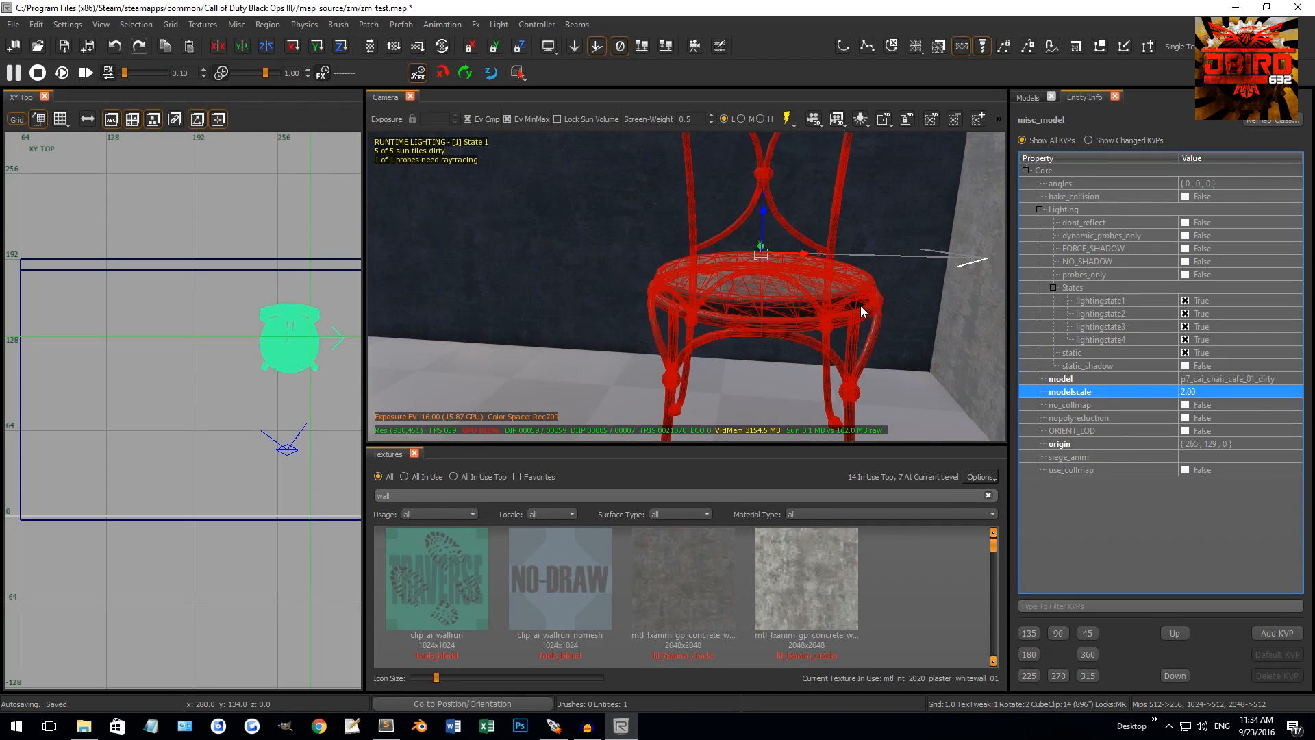
Reselect the chair and change its modelscale to 0.5
right_drag(861, 305, 822, 284)
key(Escape)
shift+click(677, 341)
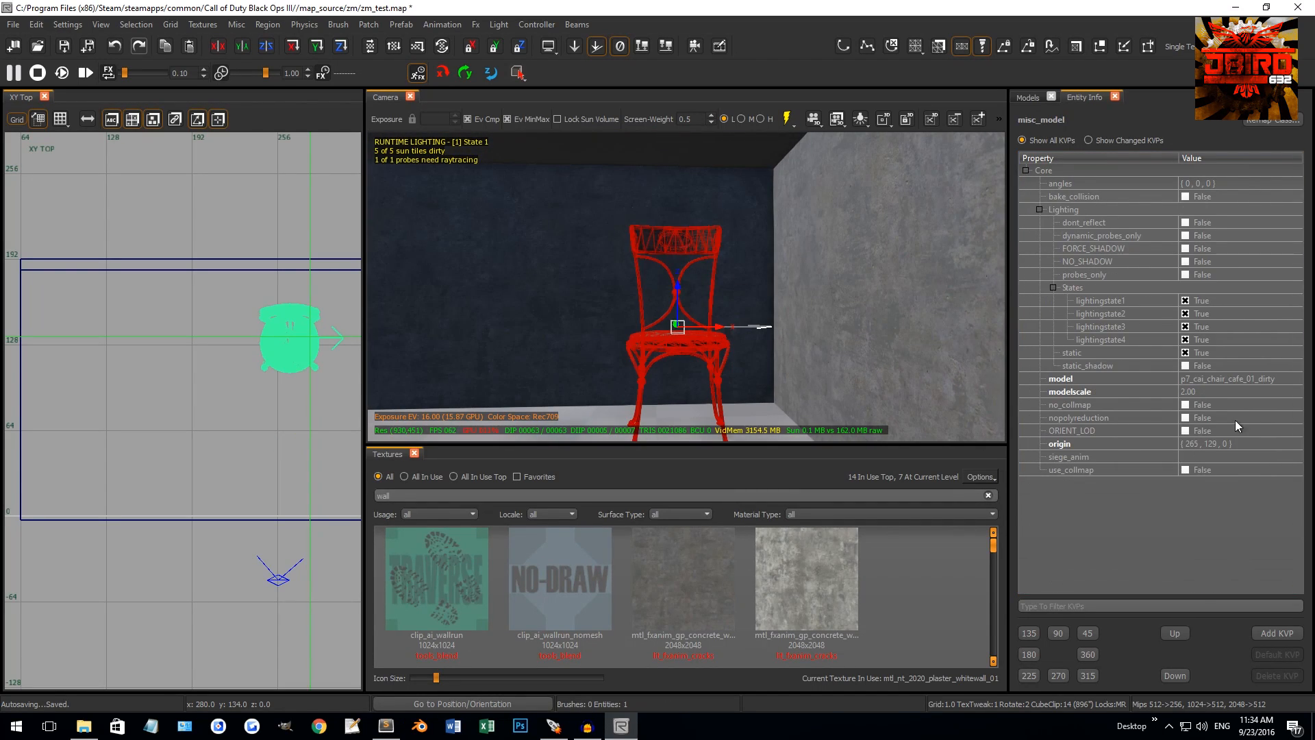
double_click(1214, 393)
text(0.5)
key(Return)
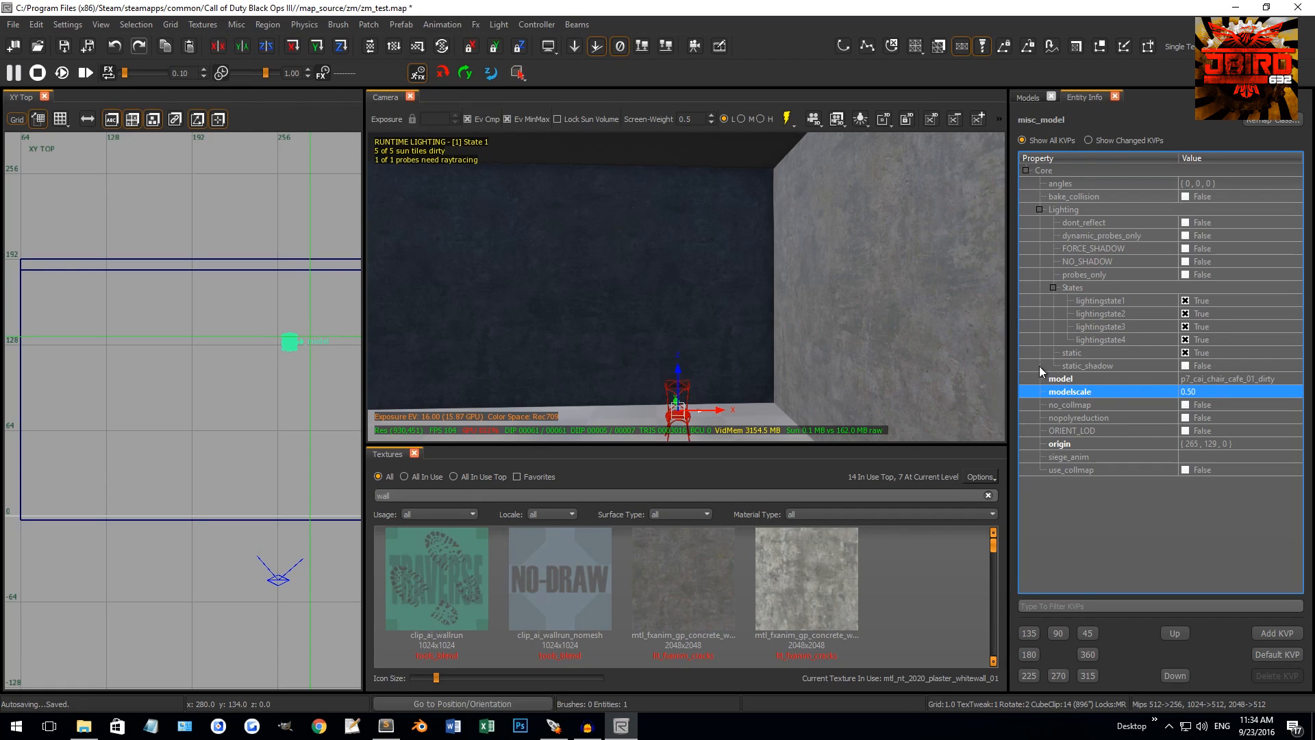
Reset the chair's modelscale to 1.00, then close the Entity Info and Models browsers
double_click(1192, 392)
text(1)
key(Return)
scroll(844, 348, up, 3)
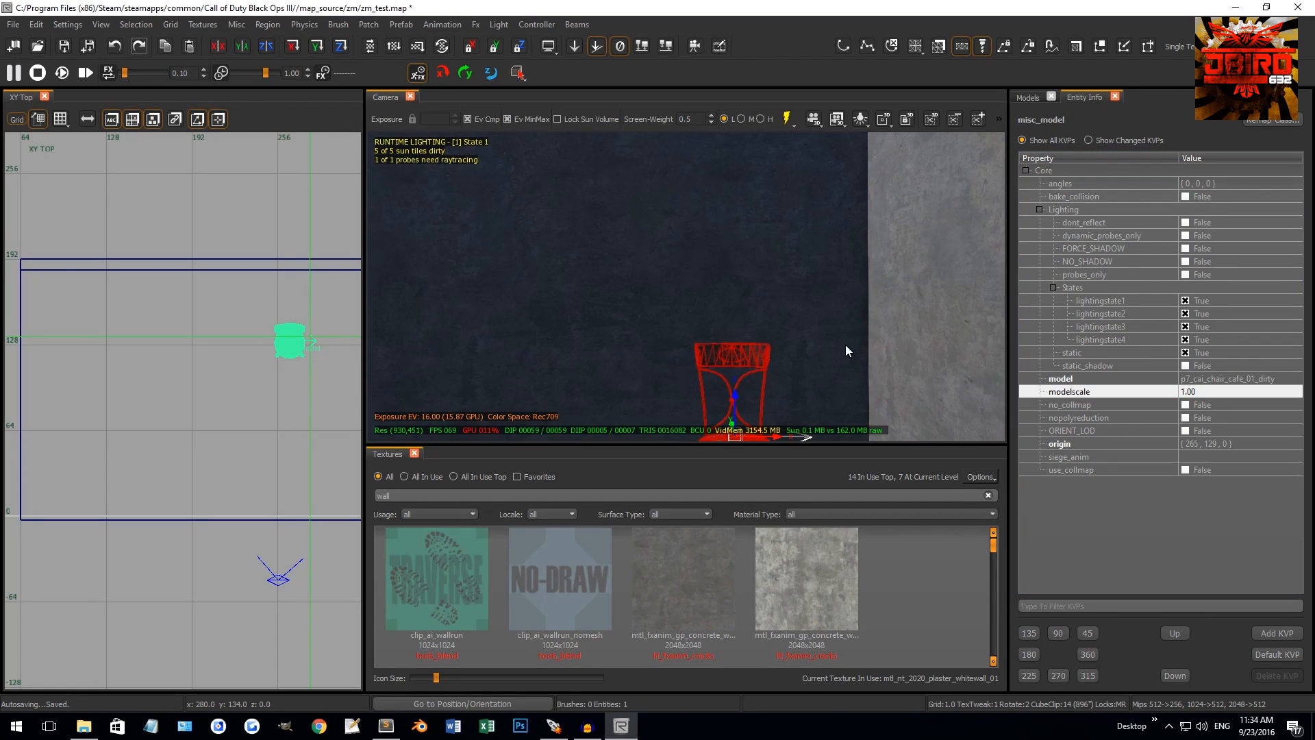
key(Escape)
scroll(846, 345, up, 2)
right_drag(846, 345, 772, 293)
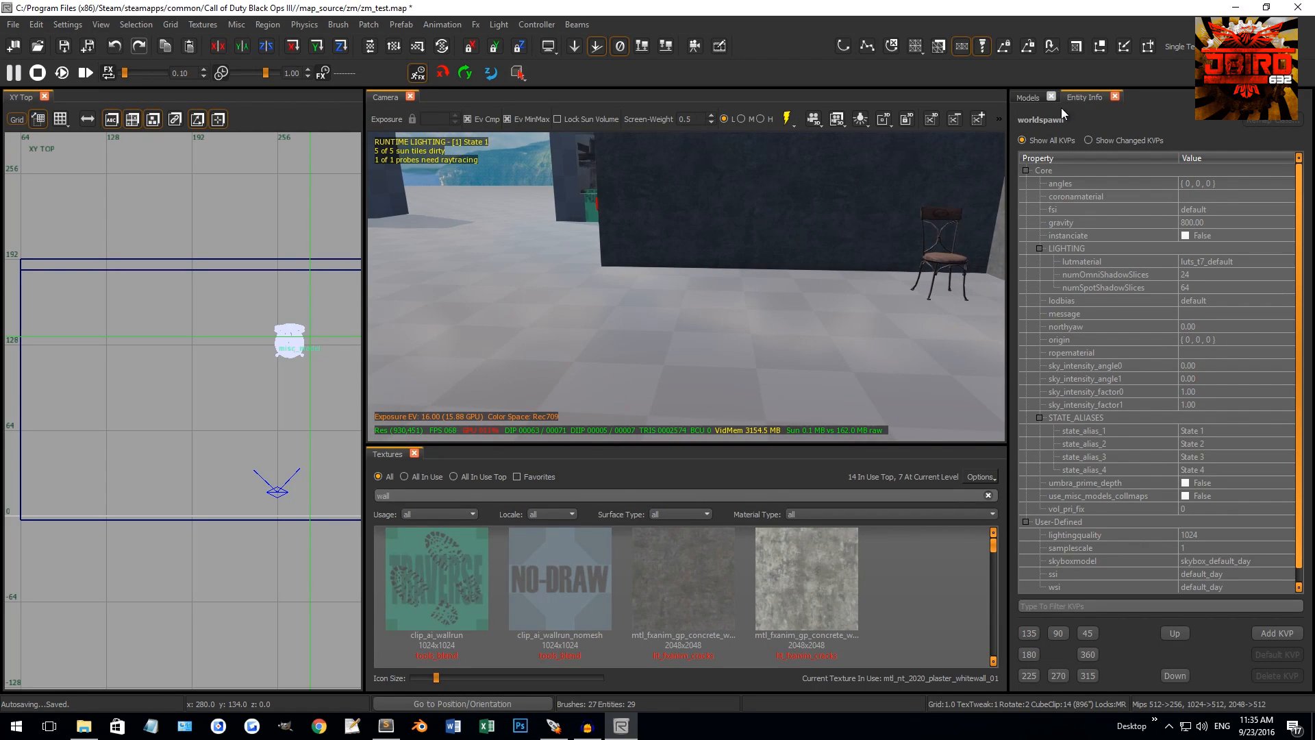
click(1115, 97)
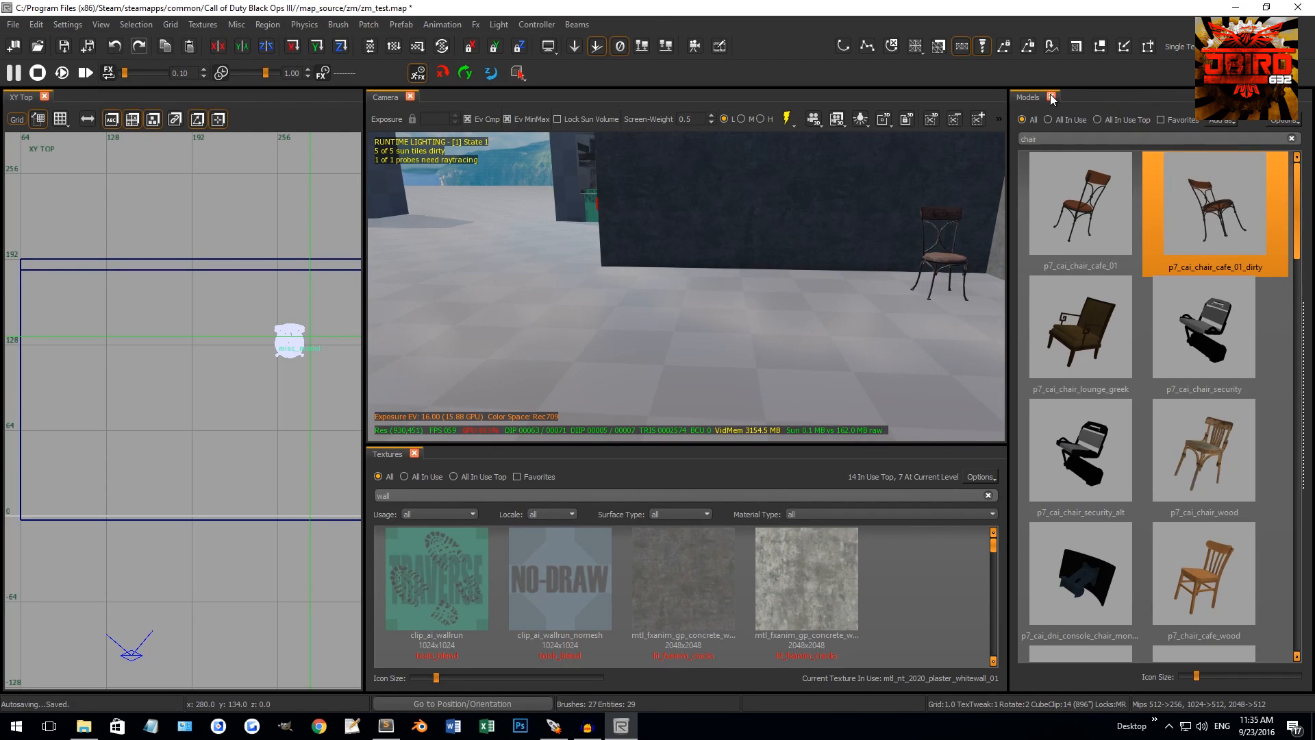
click(1051, 97)
right_click(771, 43)
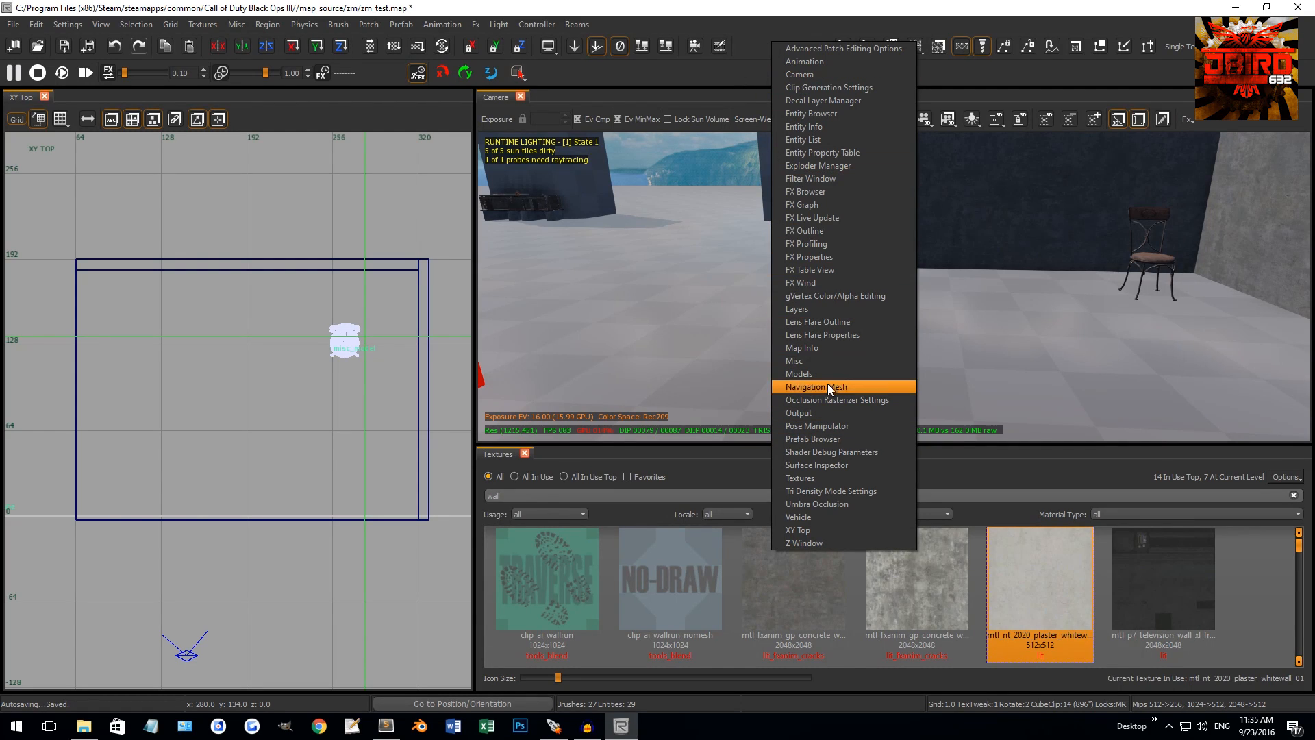
click(829, 438)
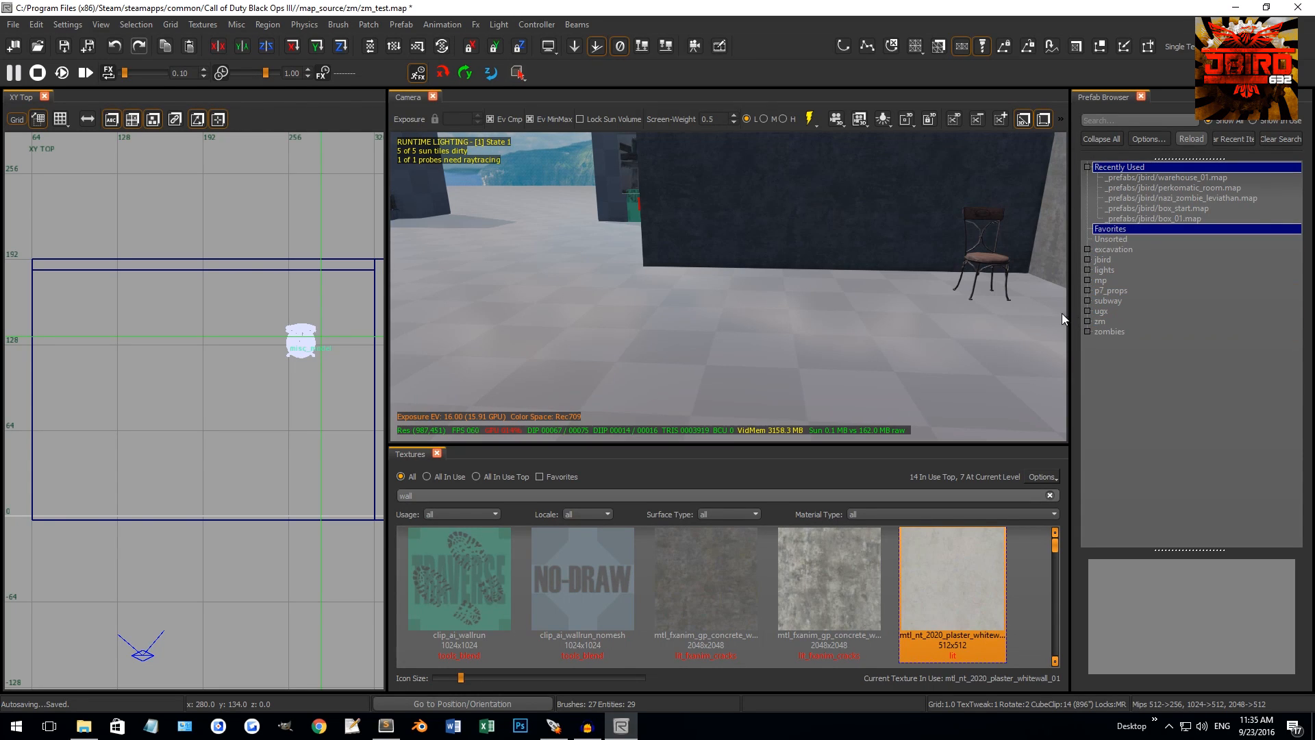
right_drag(1014, 308, 678, 334)
shift+click(790, 270)
key(g)
key(Escape)
shift+click(766, 291)
key(g)
drag(678, 335, 751, 290)
right_drag(751, 291, 762, 259)
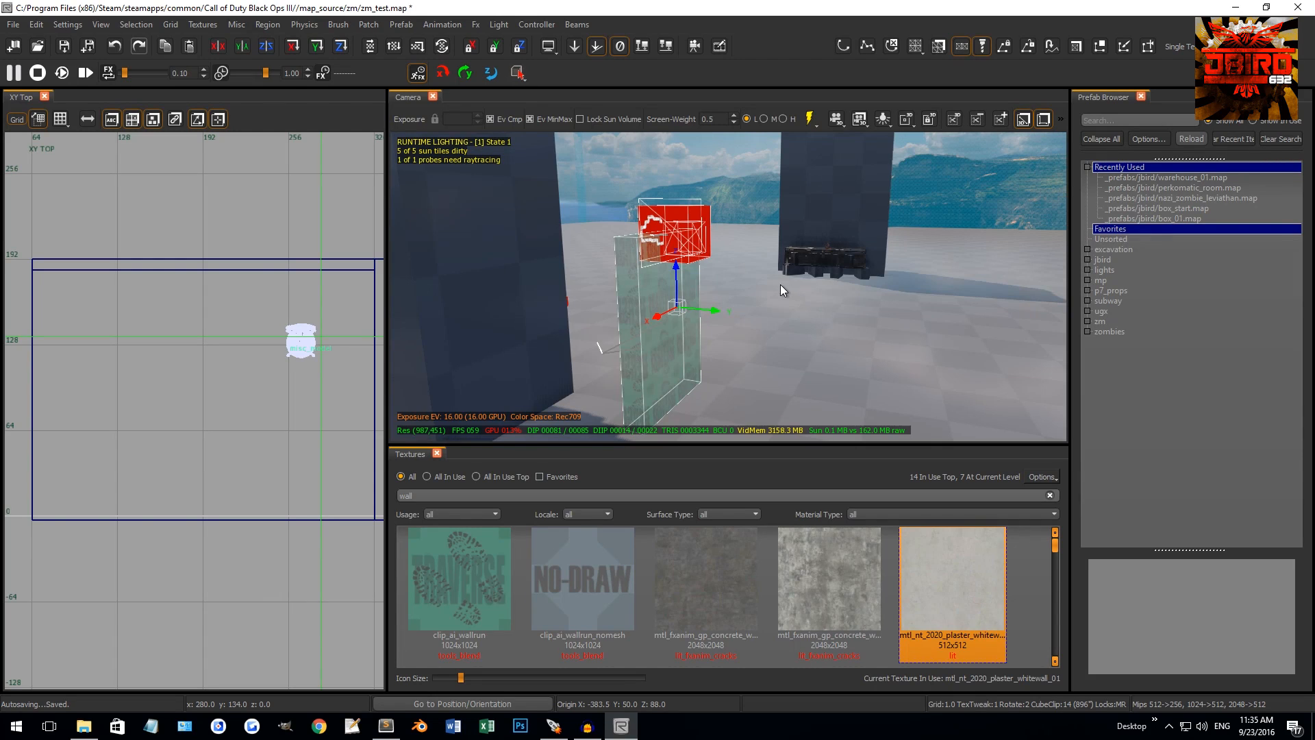
key(ctrl+z)
right_drag(779, 285, 808, 267)
key(Escape)
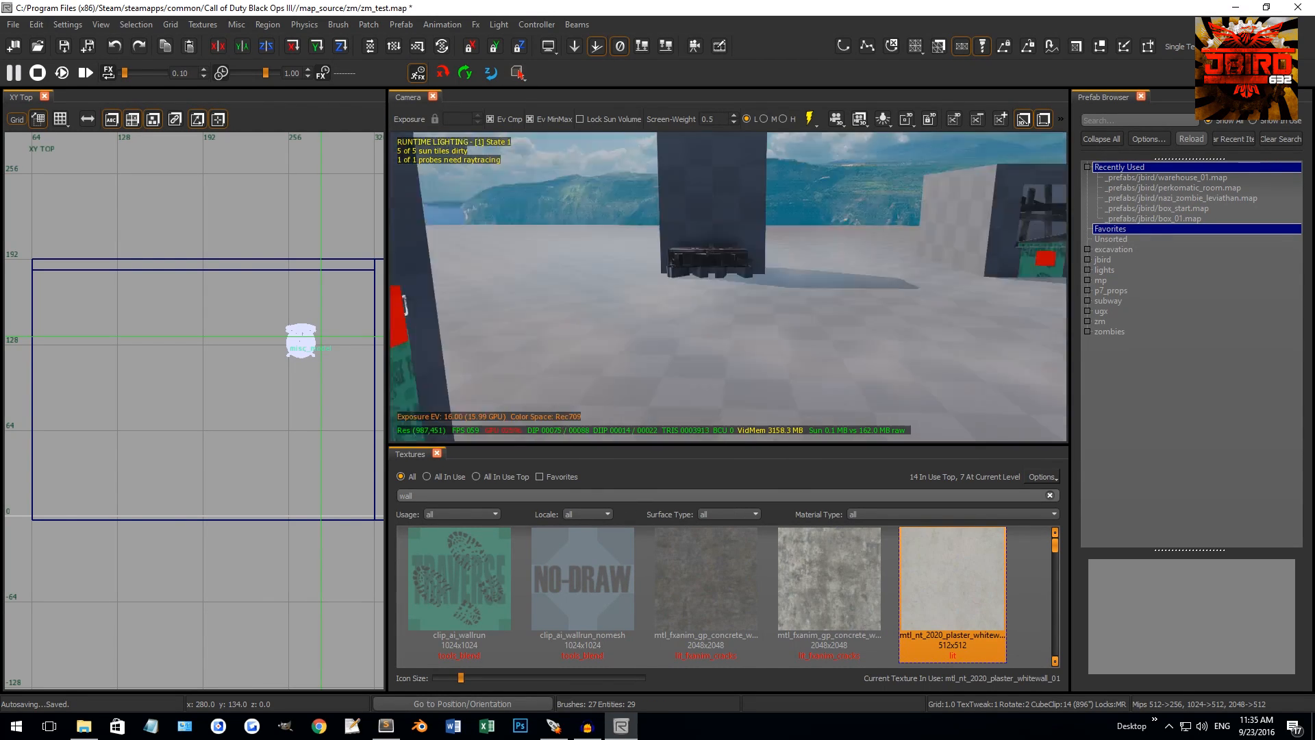
mouse_move(603, 294)
right_down()
mouse_move(675, 302)
mouse_move(589, 296)
right_up()
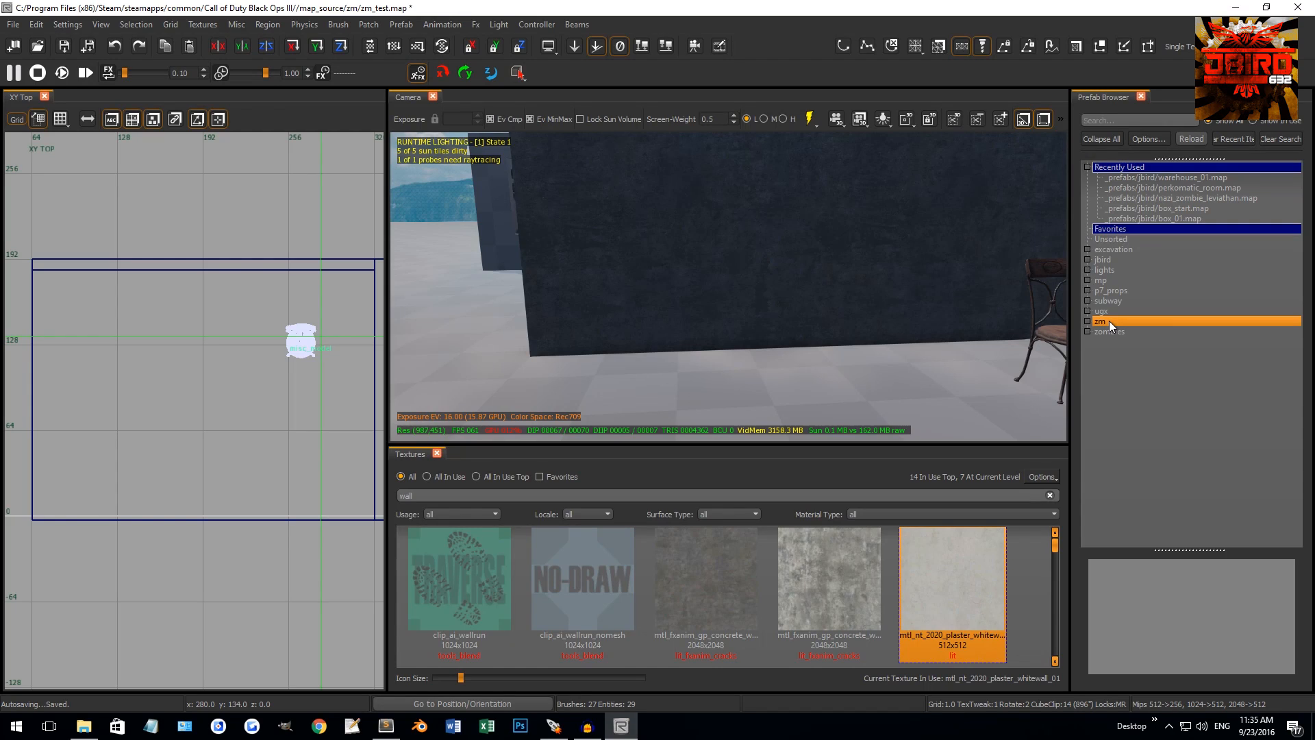
Drag the spawnable_weapon_pistol_burst prefab from zm > zm_core into the room
double_click(1108, 322)
double_click(1116, 332)
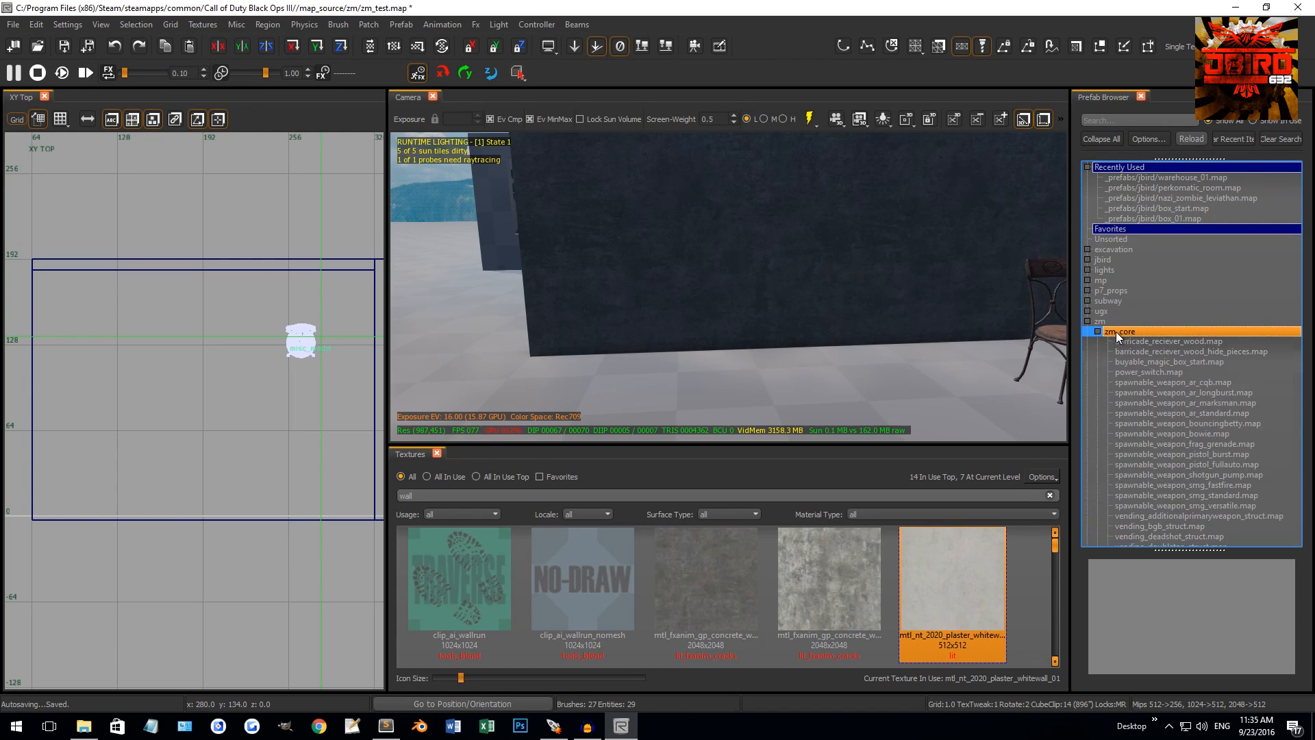
scroll(1236, 423, down, 1)
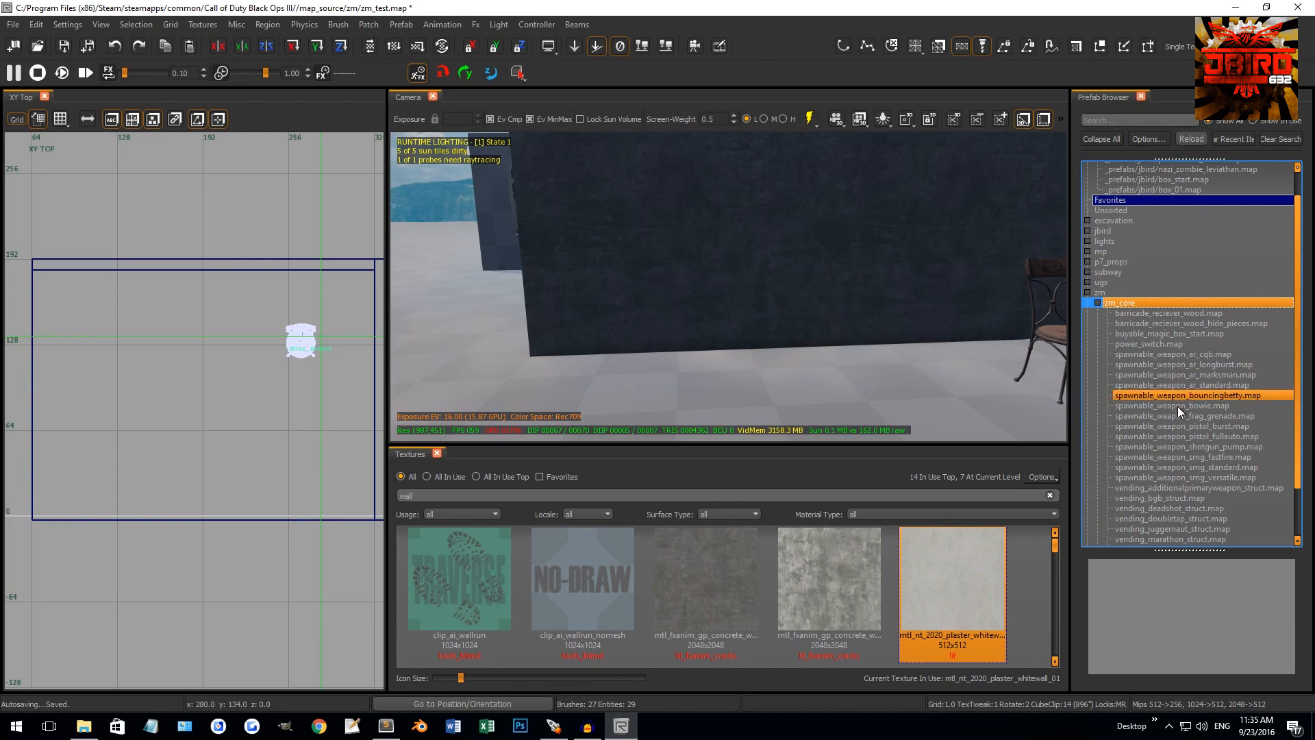
click(1221, 425)
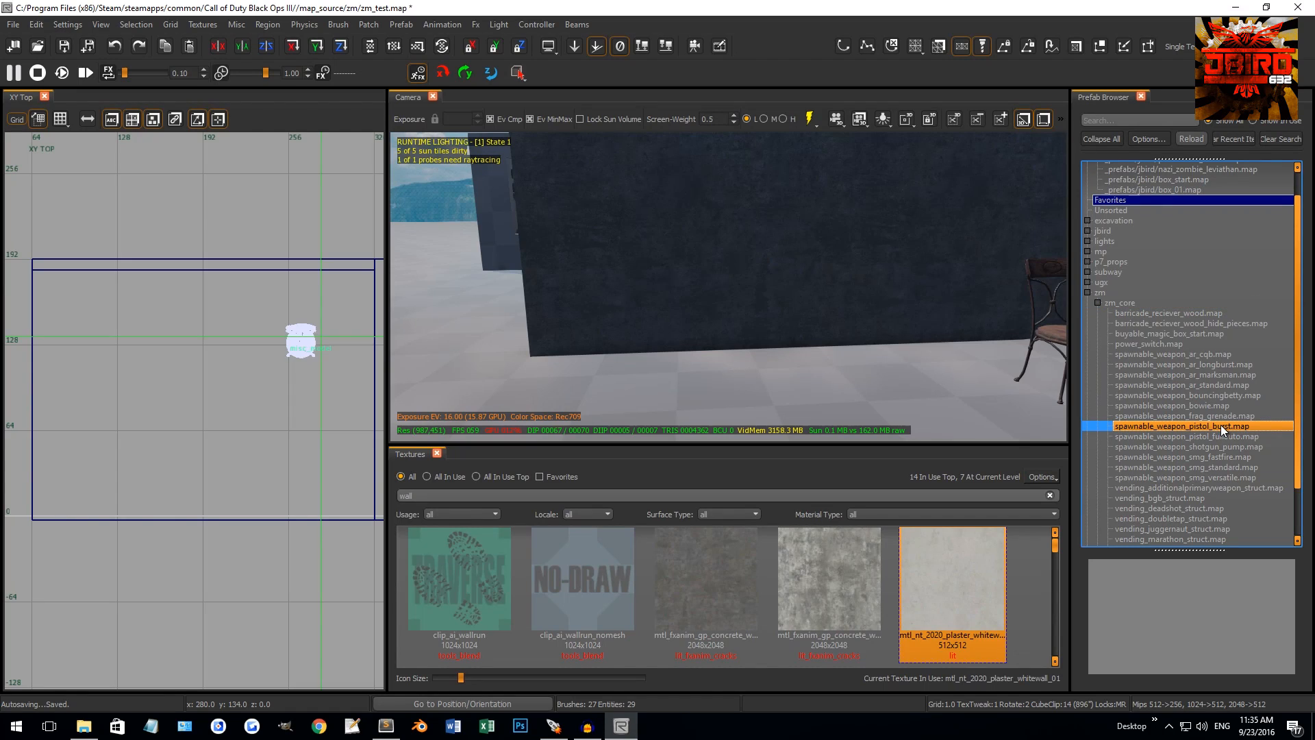
drag(1220, 425, 770, 389)
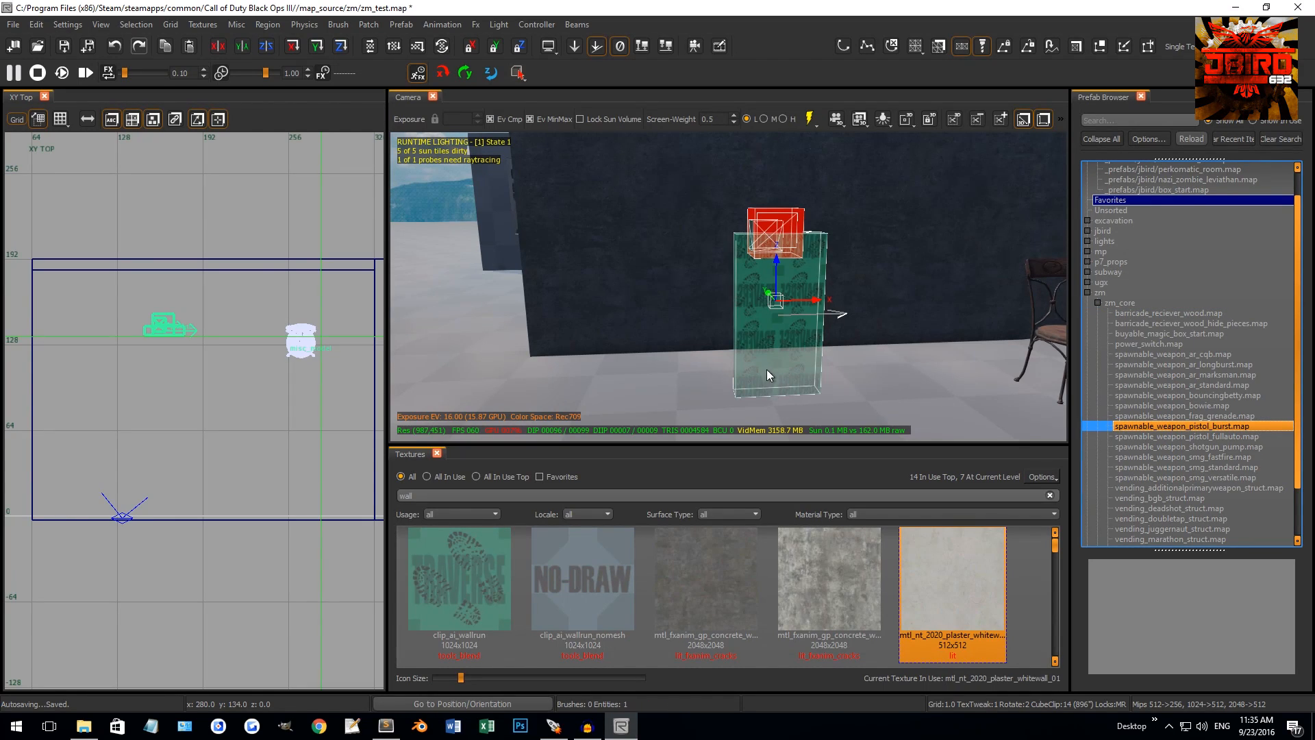
Rotate the pistol wall-buy prefab to 120 degrees on an 8-unit grid
right_drag(767, 370, 769, 346)
scroll(177, 323, up, 7)
key(4)
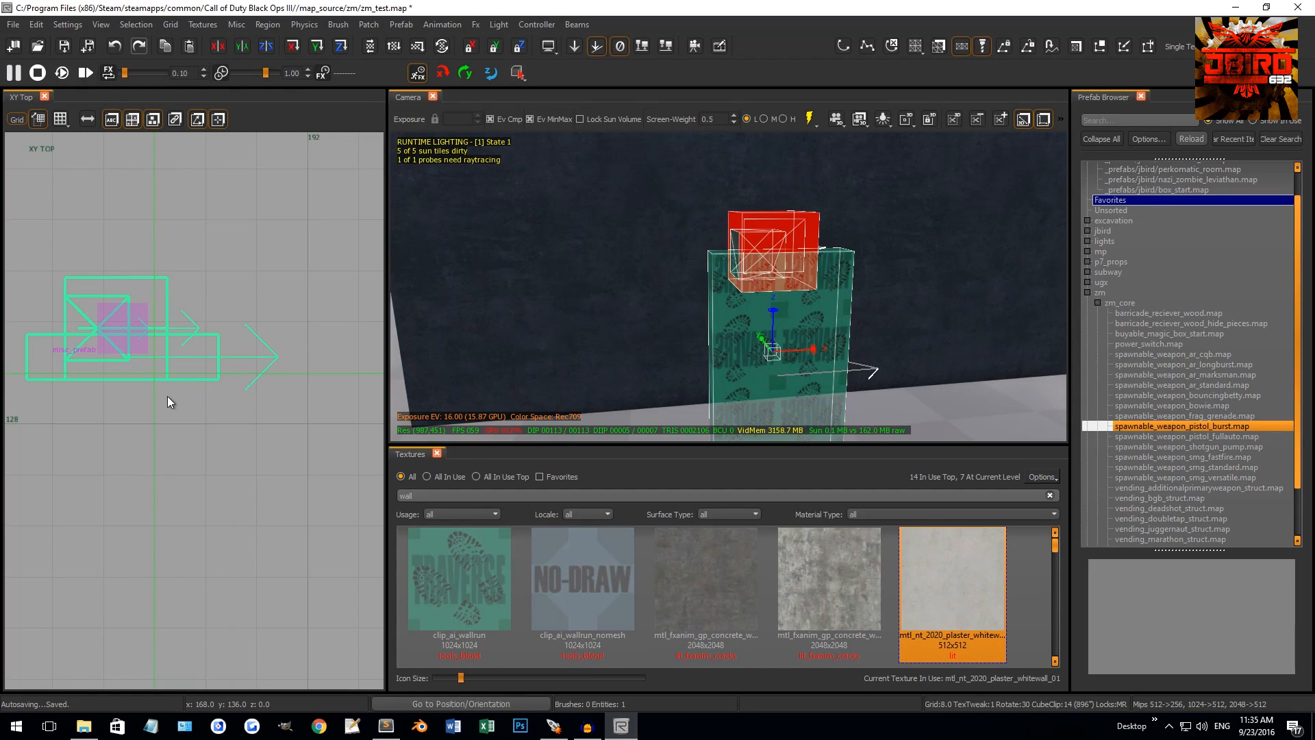
right_drag(159, 331, 197, 342)
mouse_move(193, 423)
alt+right_down()
mouse_move(215, 368)
mouse_move(195, 233)
mouse_move(213, 346)
mouse_move(217, 335)
alt+right_up()
key(Escape)
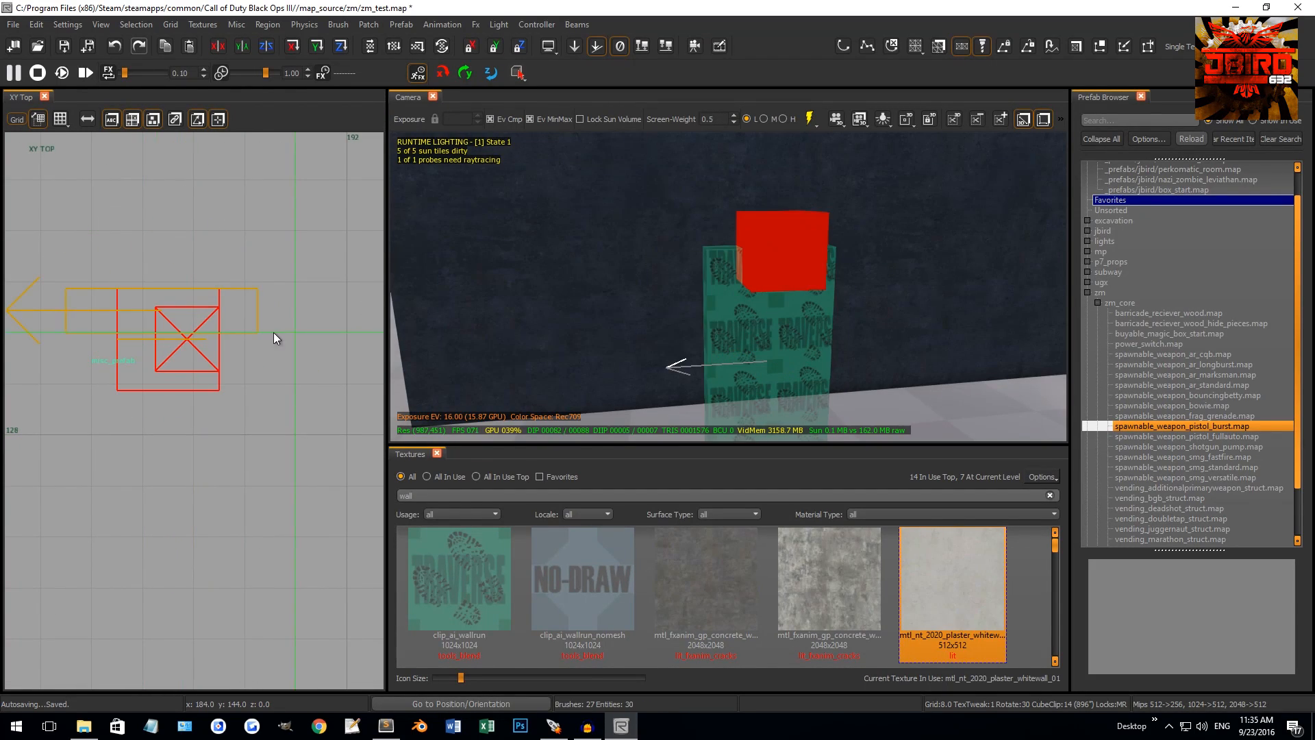
Move the prefab flush against the dark wall, finishing on a 0.5-unit grid
shift+click(742, 302)
scroll(245, 410, down, 4)
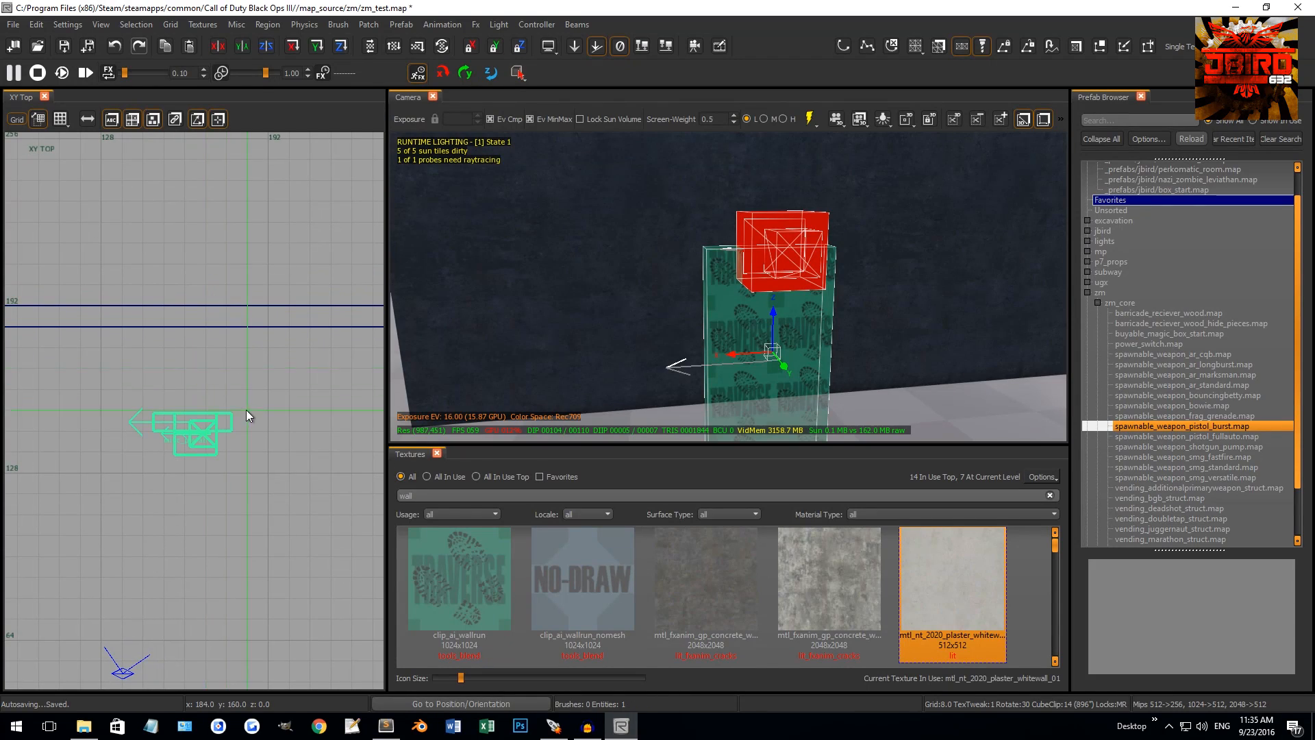
drag(227, 420, 211, 314)
scroll(214, 330, up, 11)
key(1)
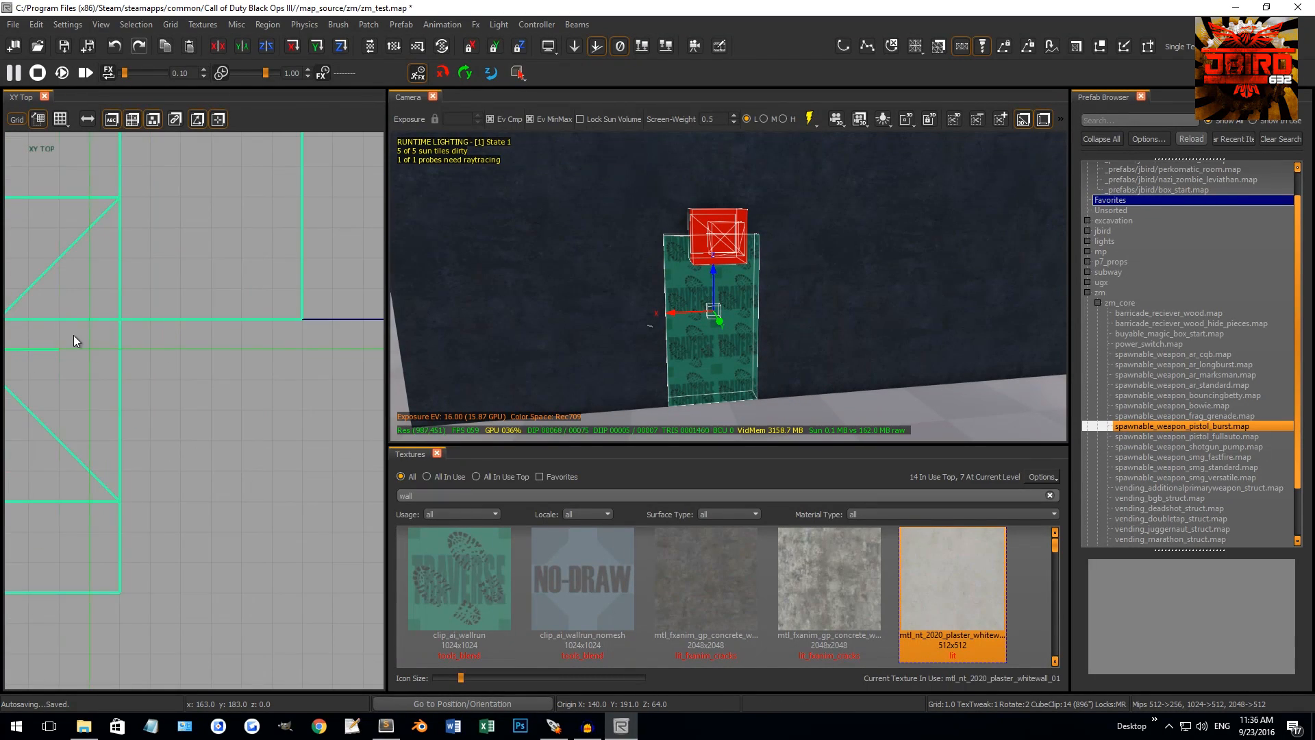
right_drag(74, 335, 197, 379)
key(bracketleft)
drag(139, 393, 143, 373)
Turn on the in-game preview and fly the camera close to the wall-buy
right_drag(582, 295, 733, 262)
key(g)
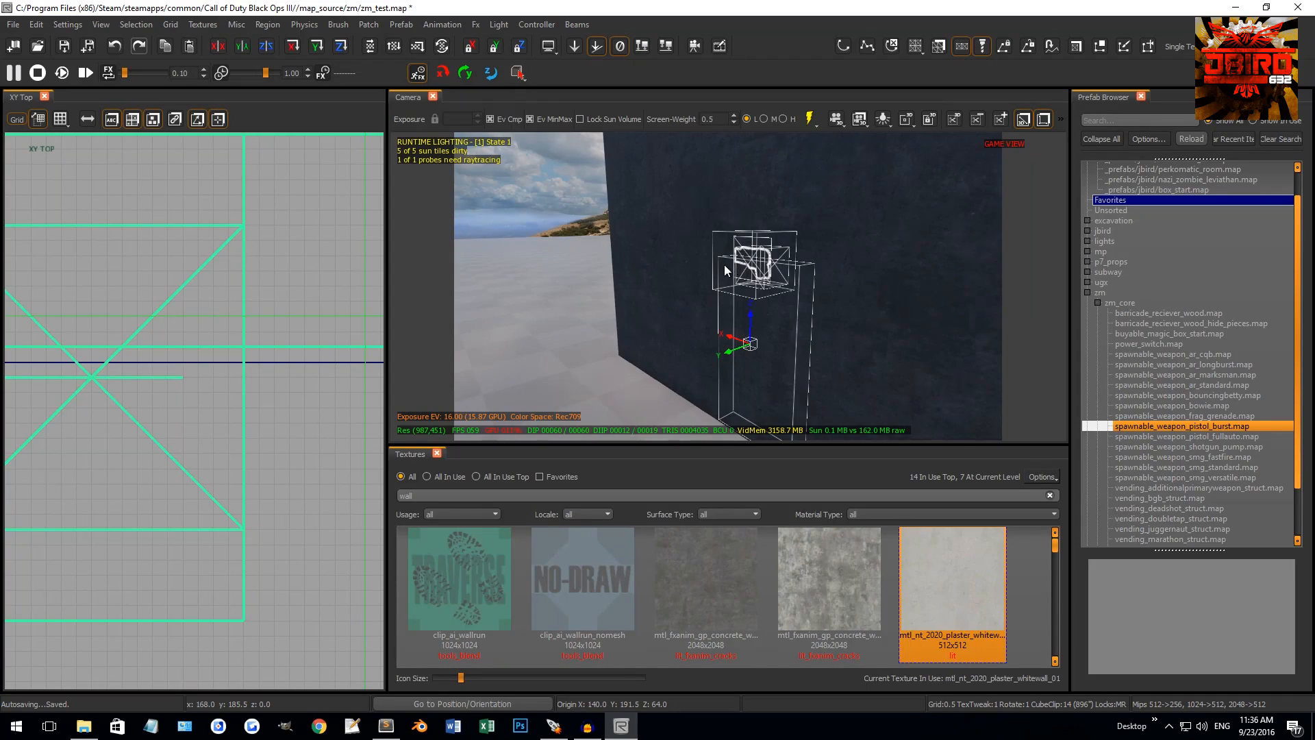
scroll(712, 267, up, 6)
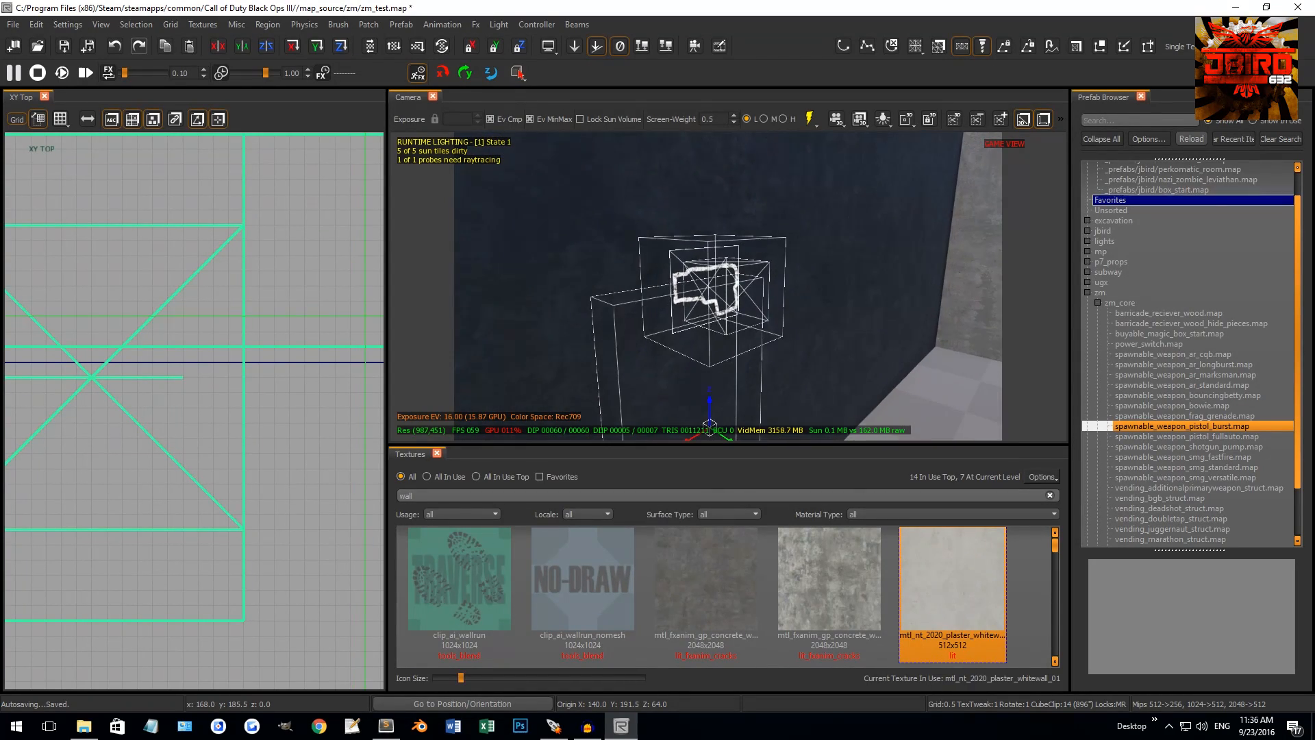
right_drag(710, 287, 764, 258)
Reselect the pistol prefab on the wall and show its entity properties
key(Escape)
click(739, 266)
key(Escape)
click(796, 256)
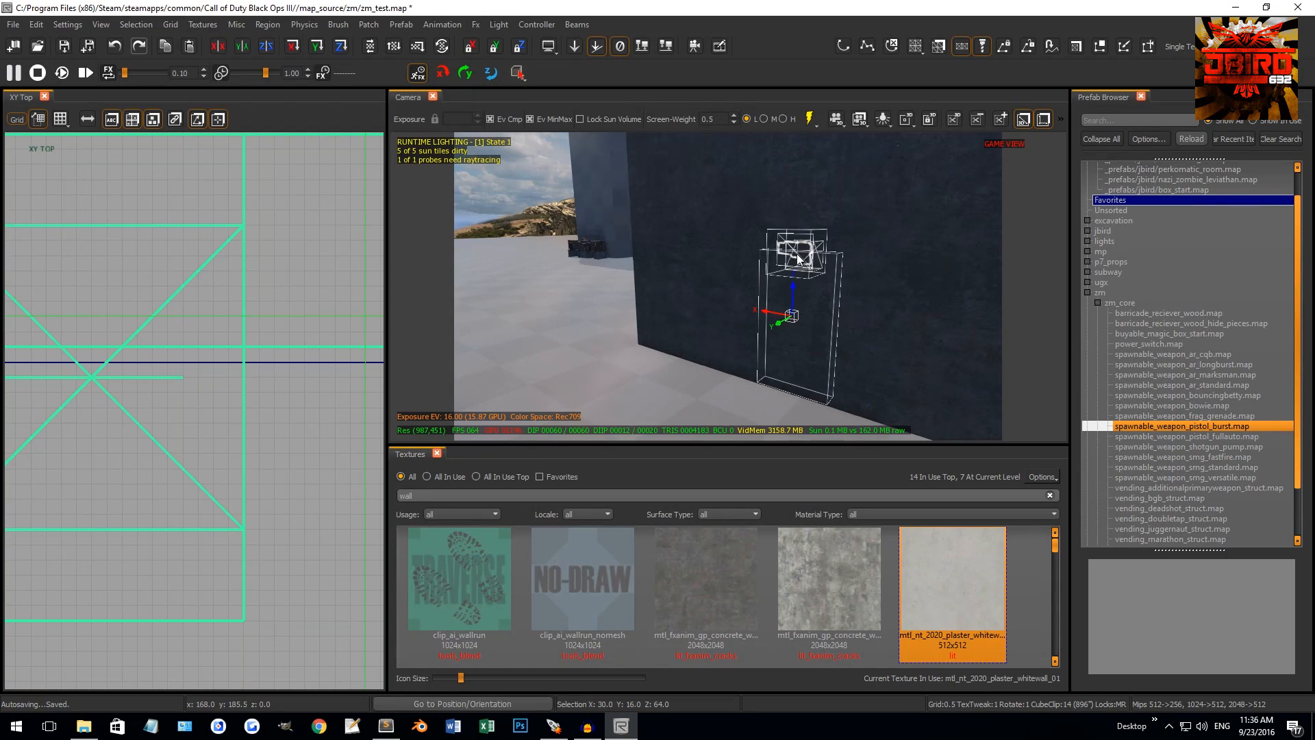
right_drag(726, 322, 689, 294)
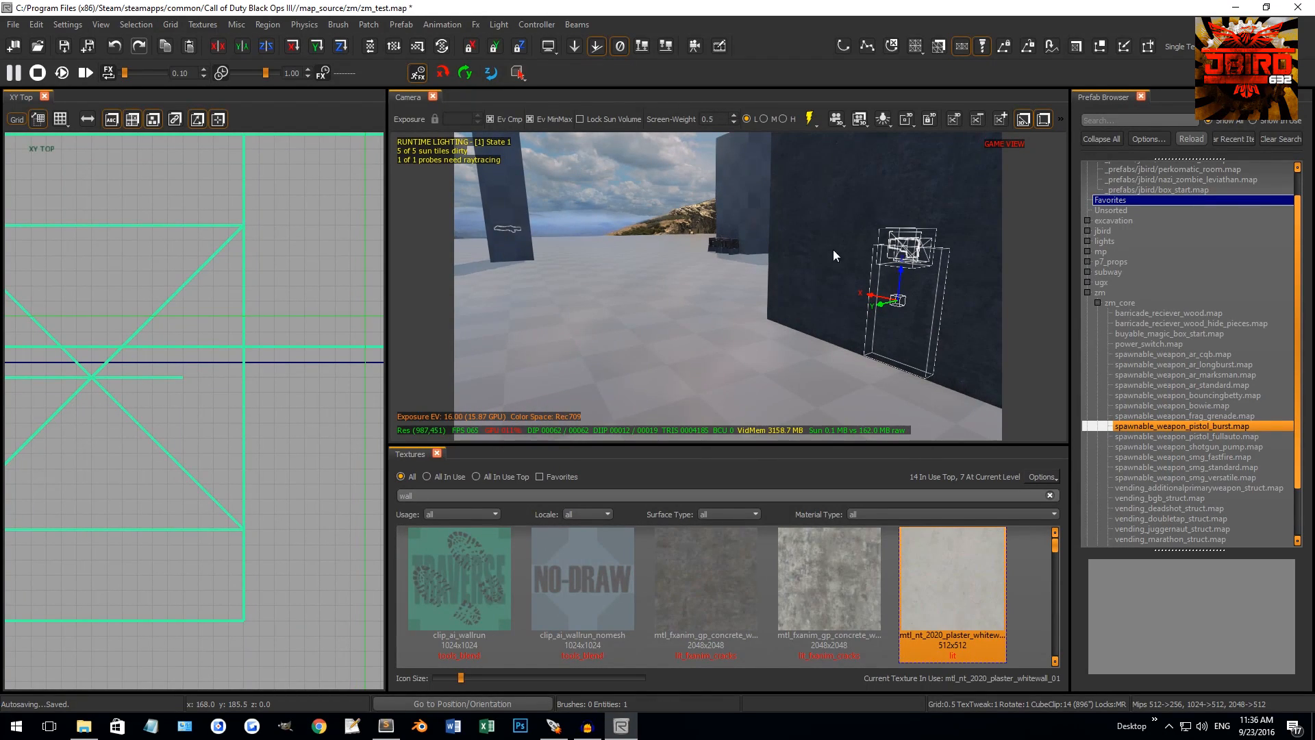
key(n)
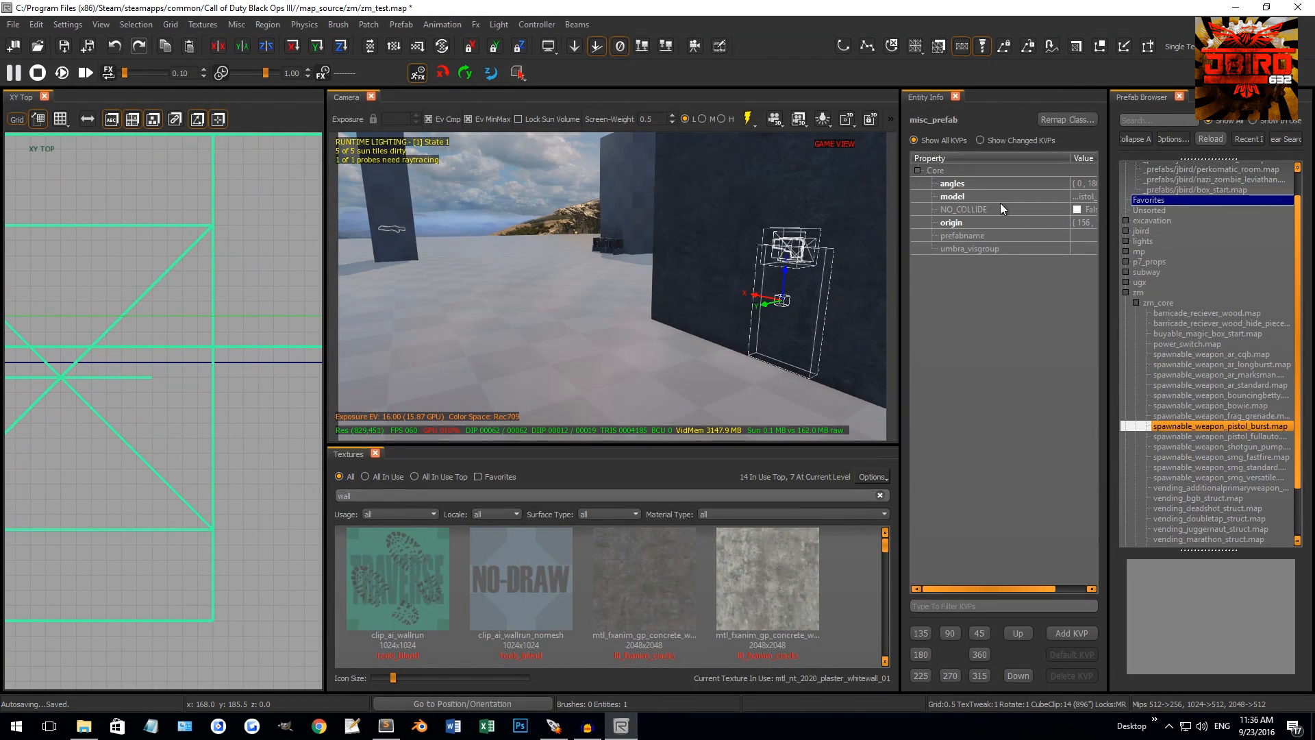
click(1083, 633)
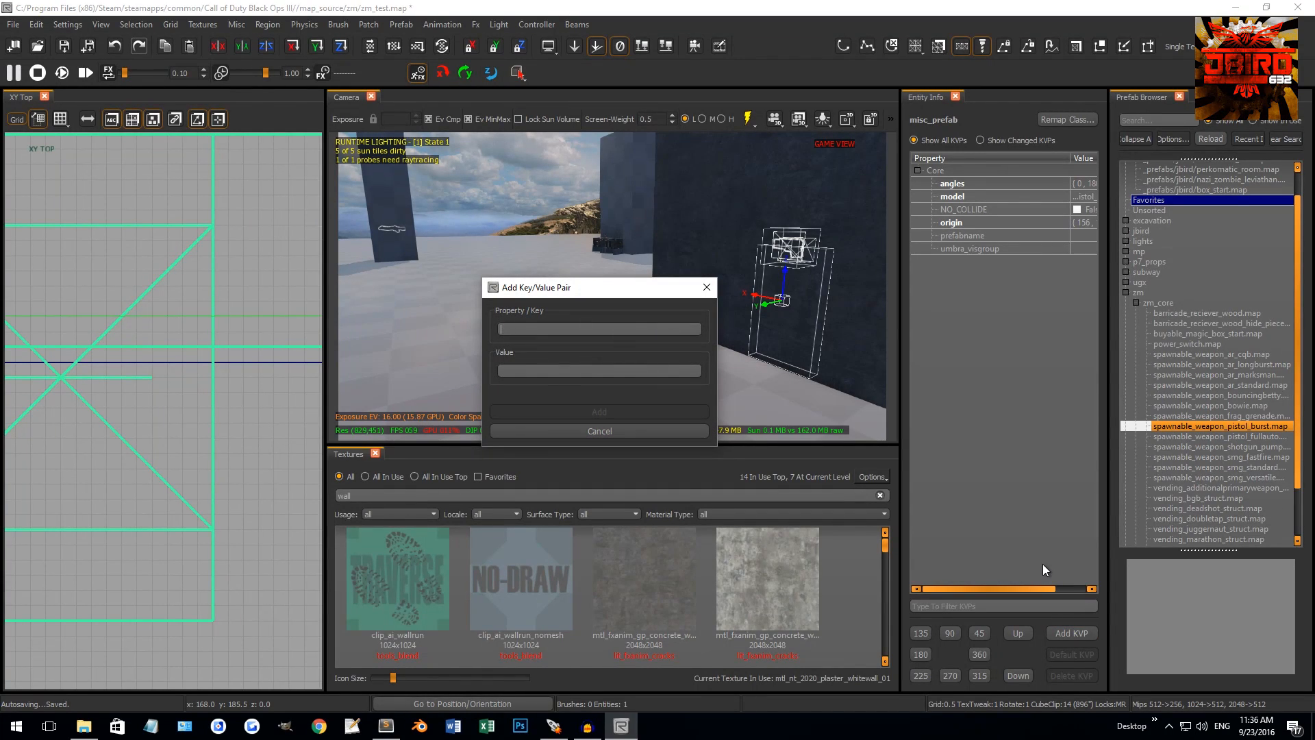
click(706, 287)
right_drag(738, 318, 808, 318)
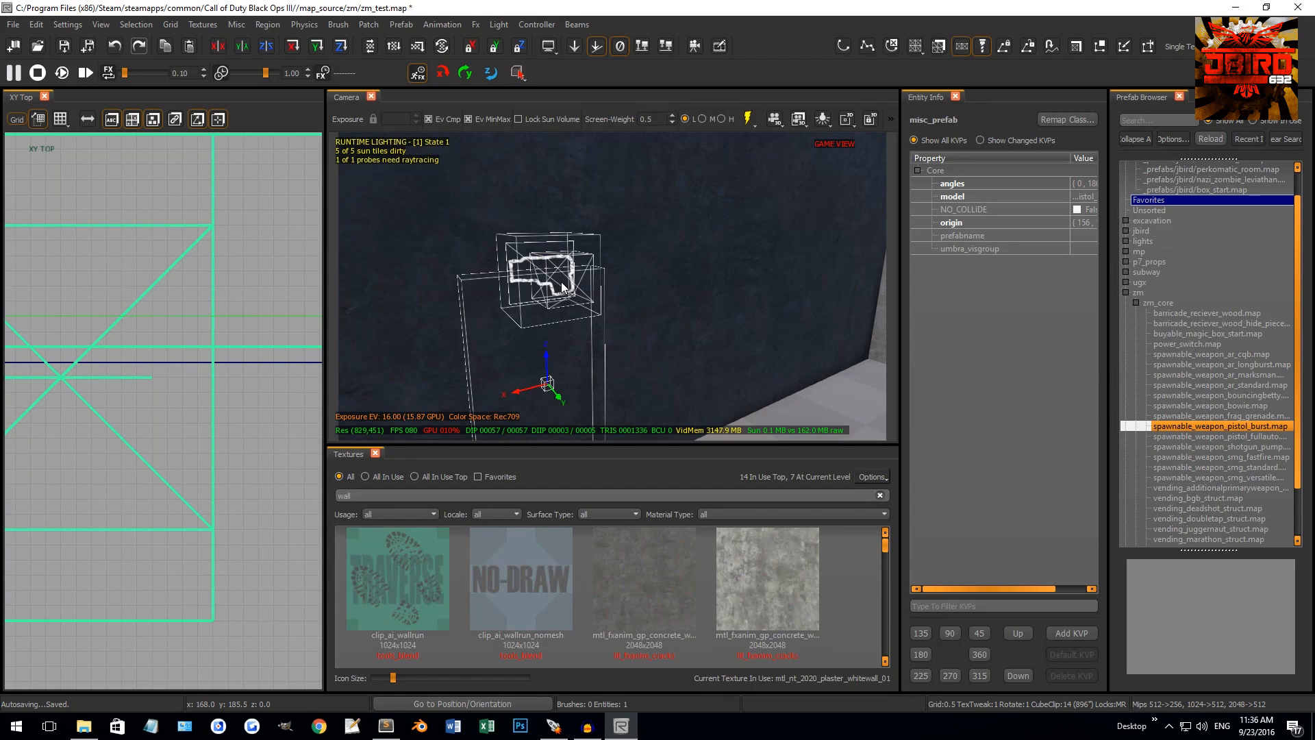
key(Escape)
right_drag(648, 256, 538, 256)
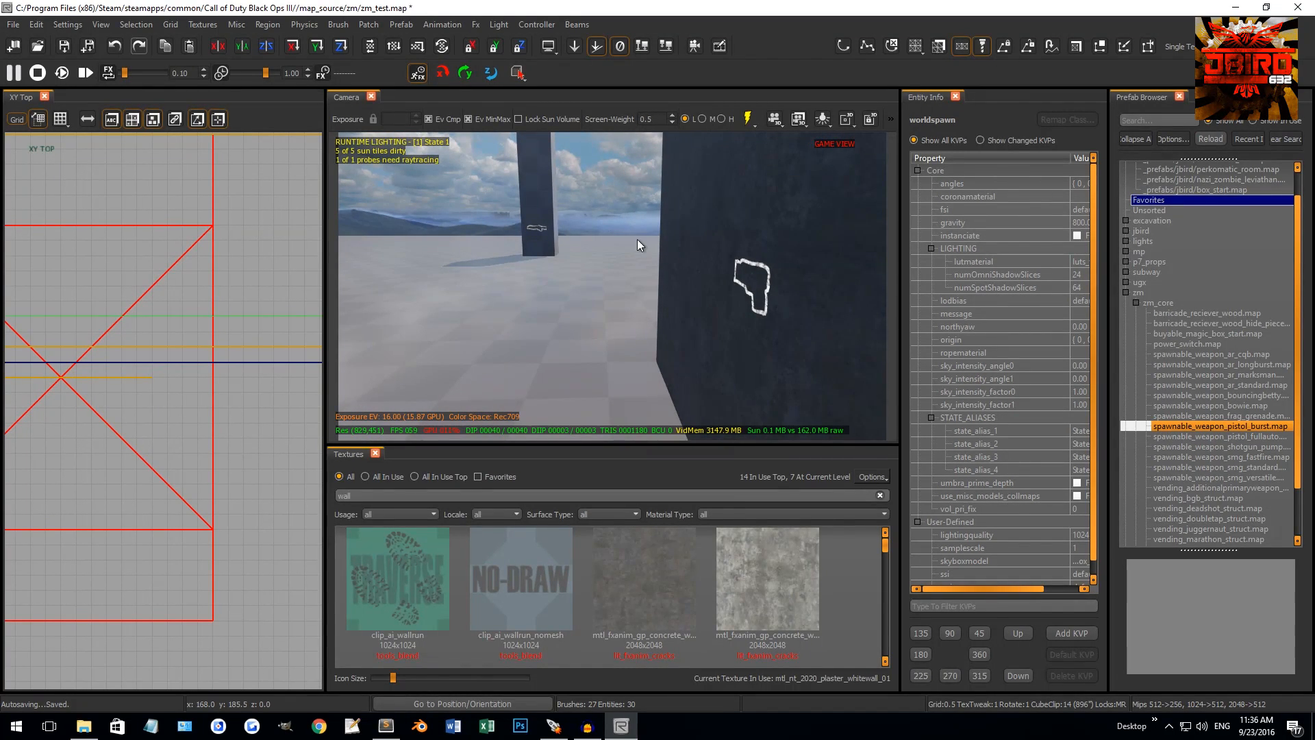
Collapse the zm prefab folder and pull the camera back to see the pistol outline and room
right_drag(715, 252, 819, 254)
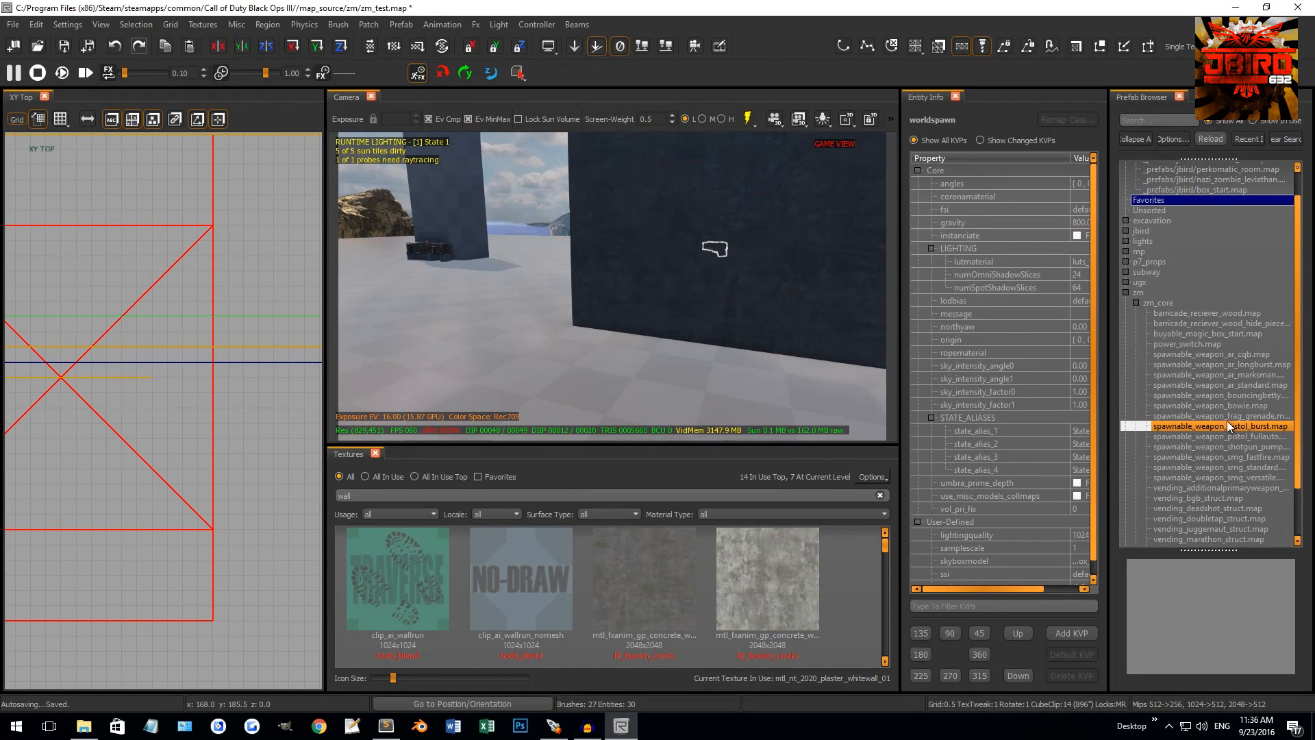
scroll(1228, 426, down, 2)
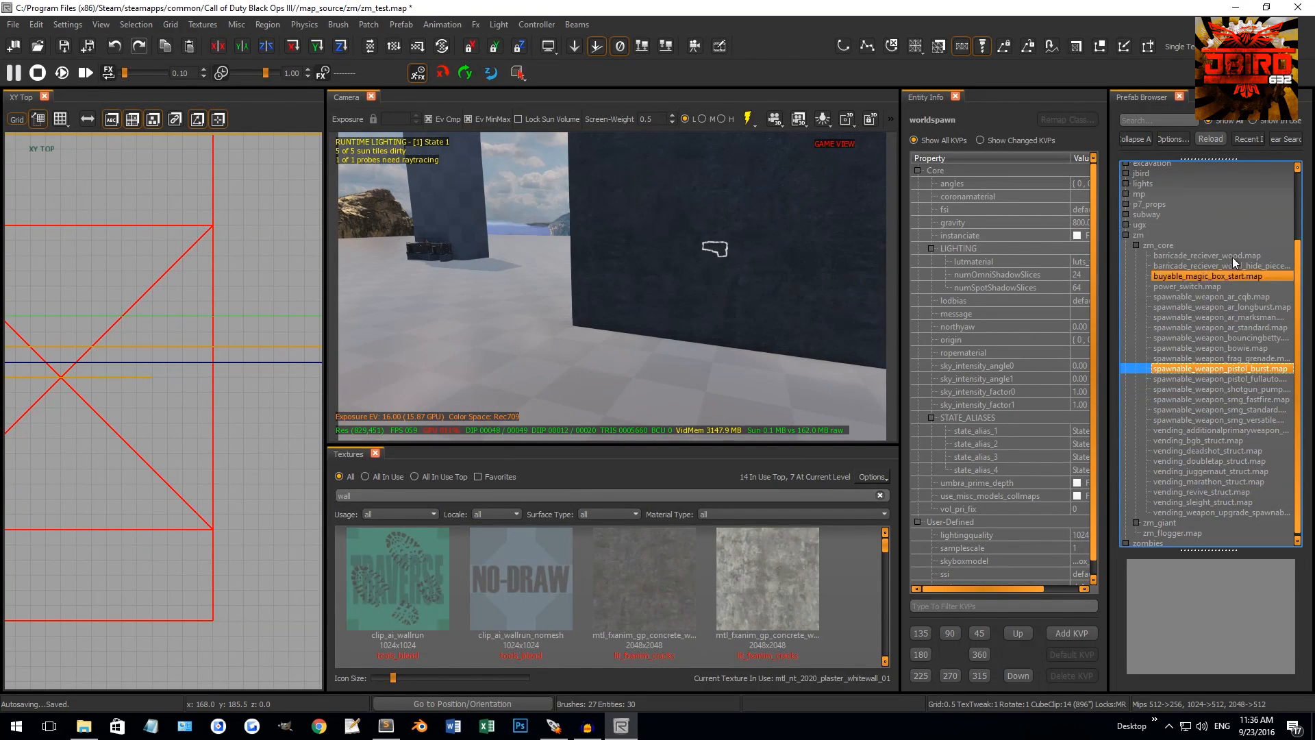
scroll(1161, 479, up, 3)
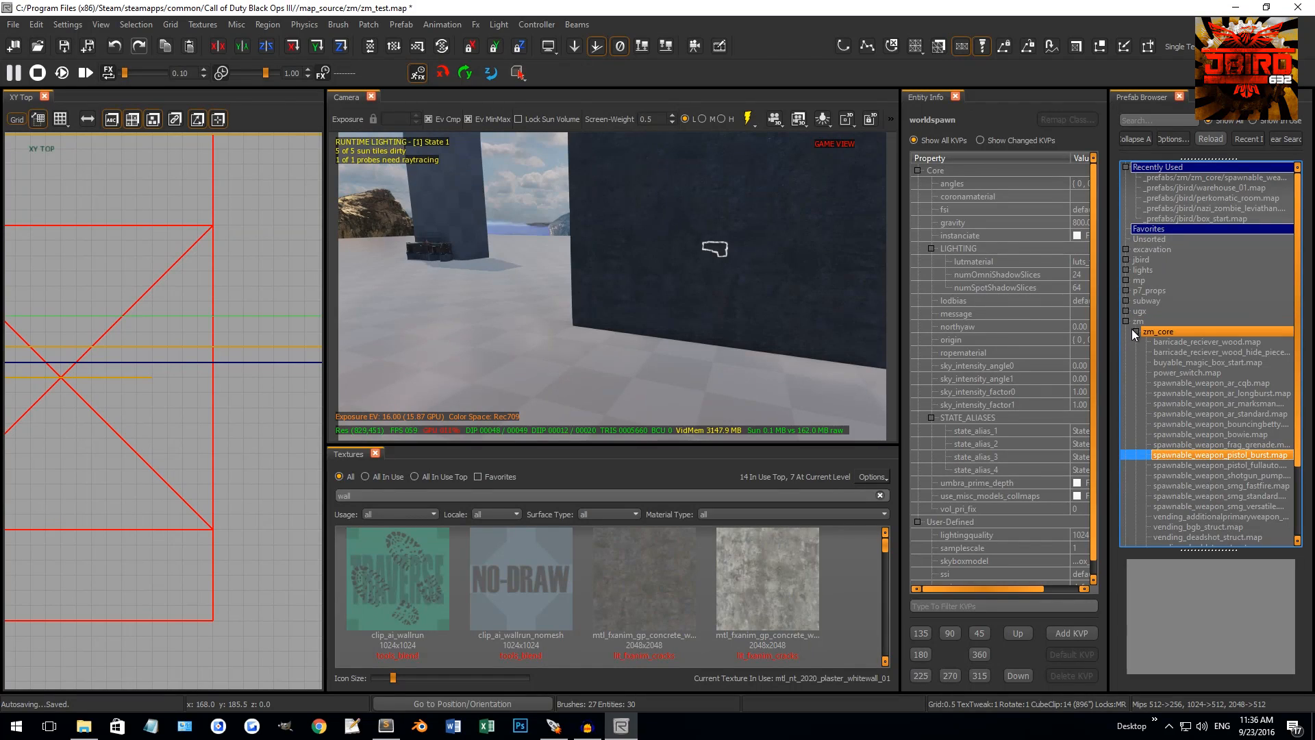
click(1126, 321)
right_drag(687, 321, 665, 310)
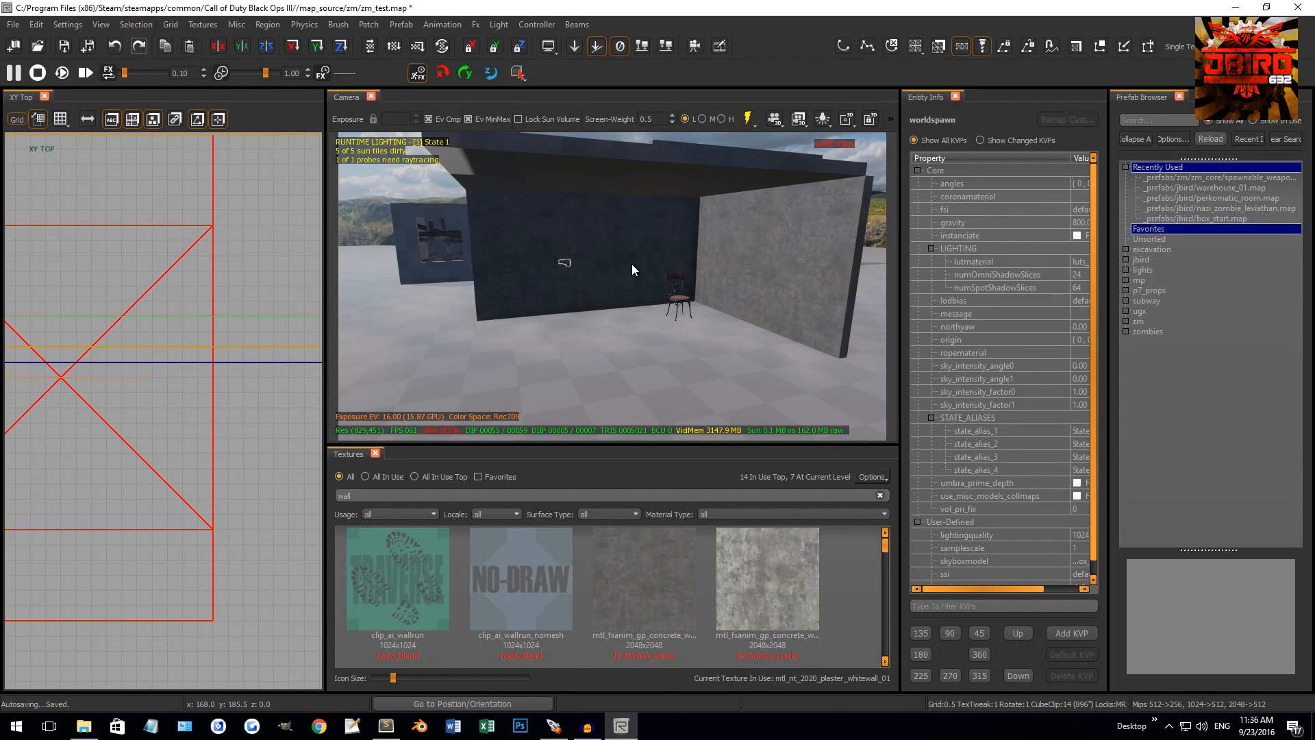
Close the entity properties panel and the Prefab Browser
click(955, 97)
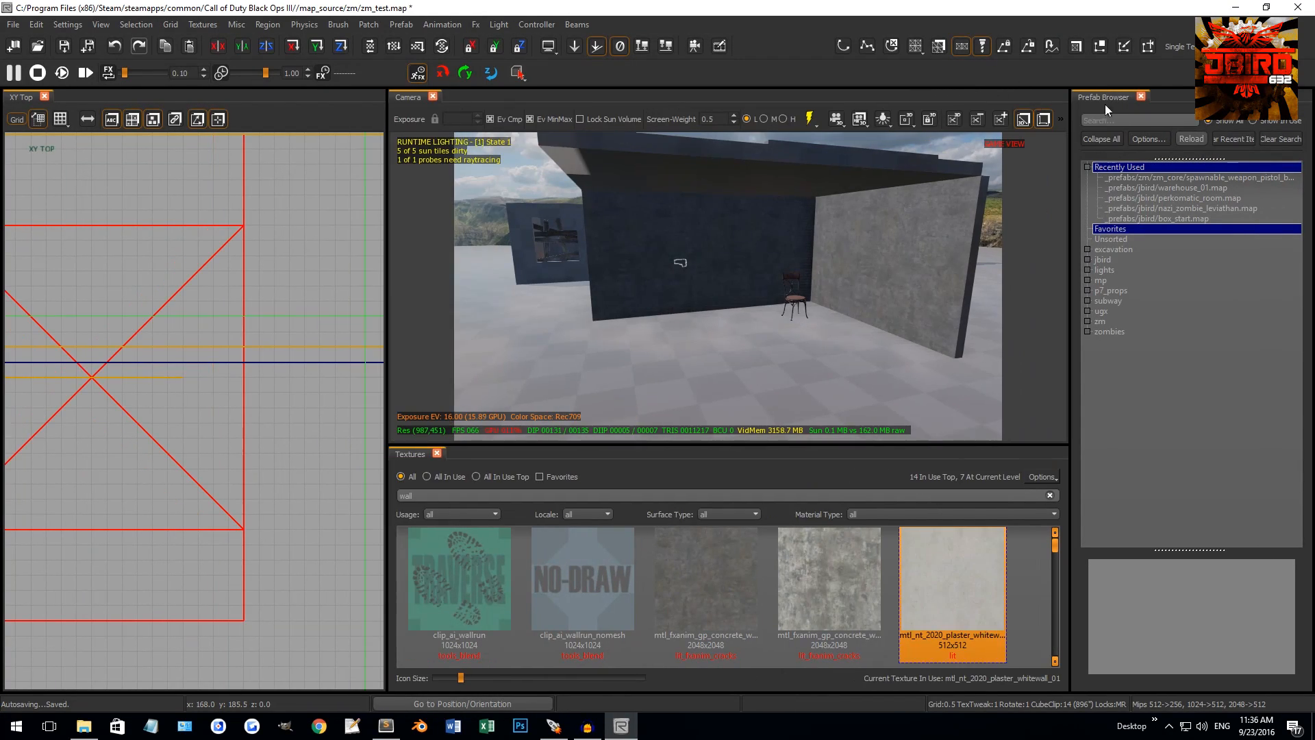
click(1137, 97)
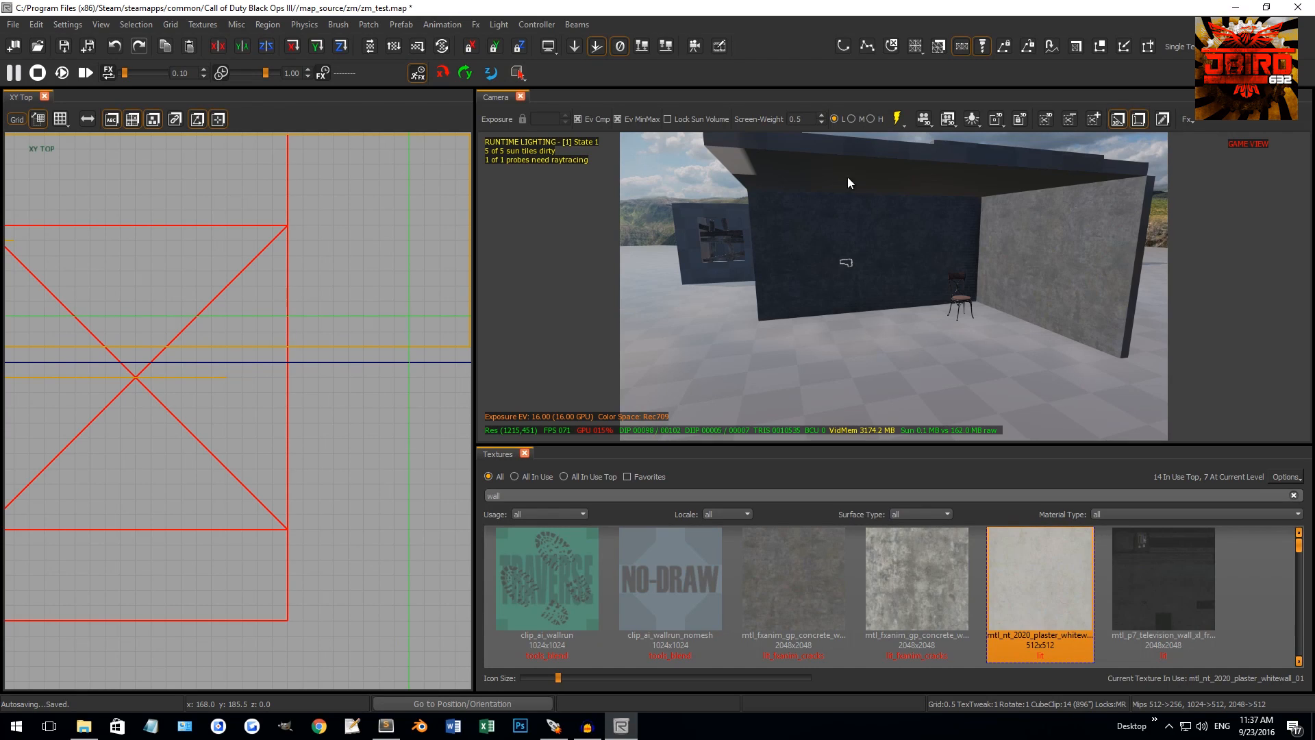
scroll(376, 390, down, 8)
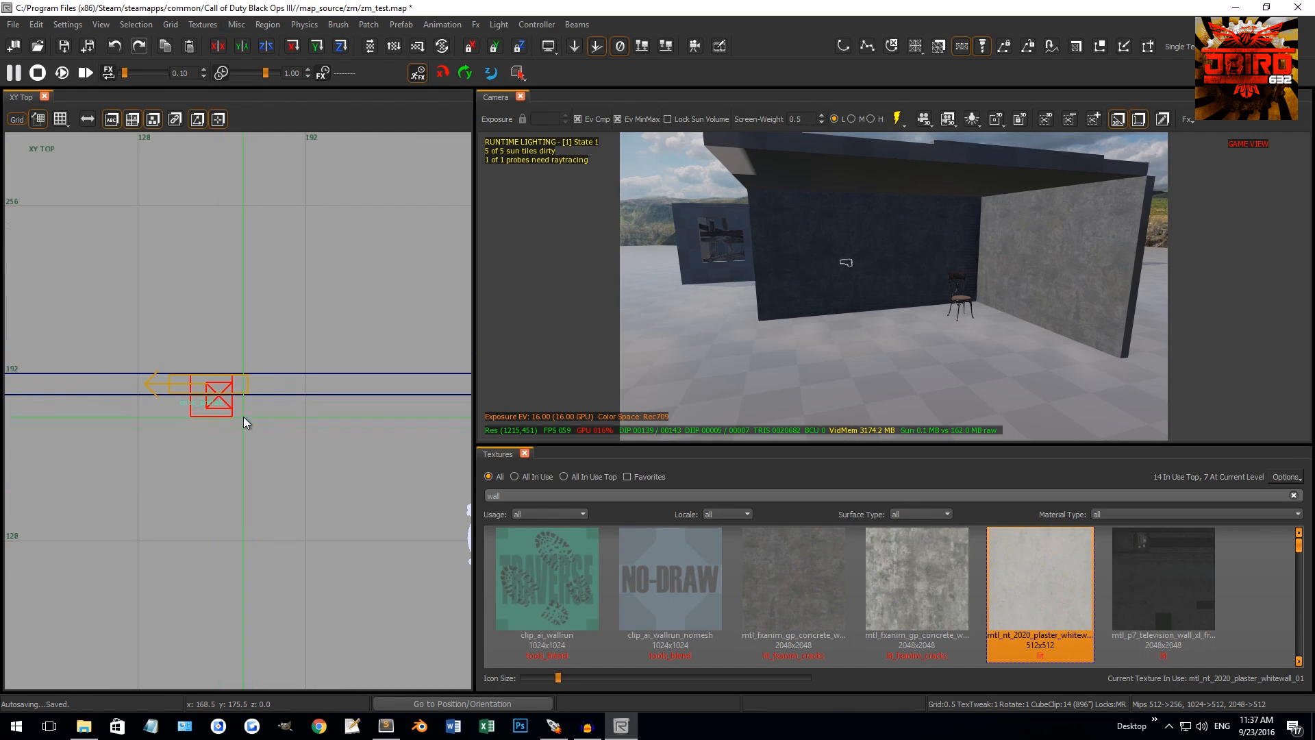
Dismiss the create menu, recentre the top view, and open the Entity Browser with B
right_click(244, 416)
mouse_move(298, 678)
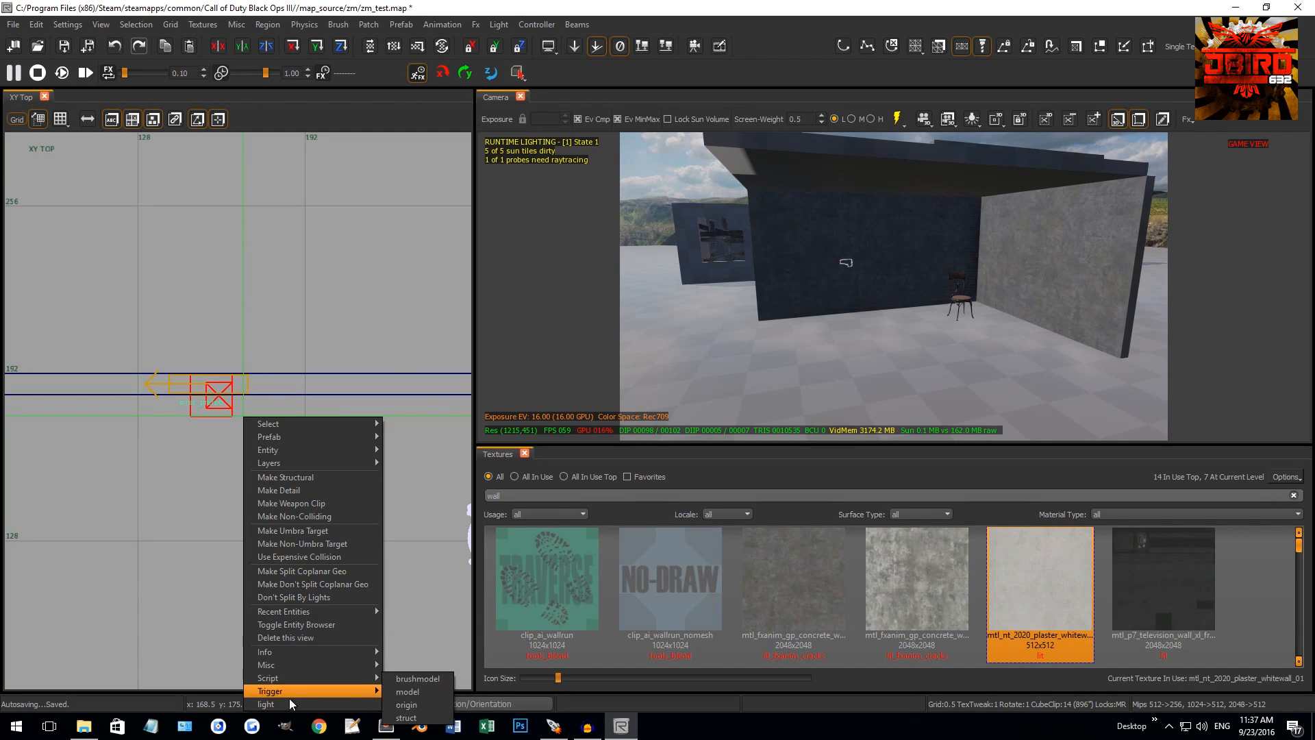
key(Escape)
right_drag(192, 431, 222, 366)
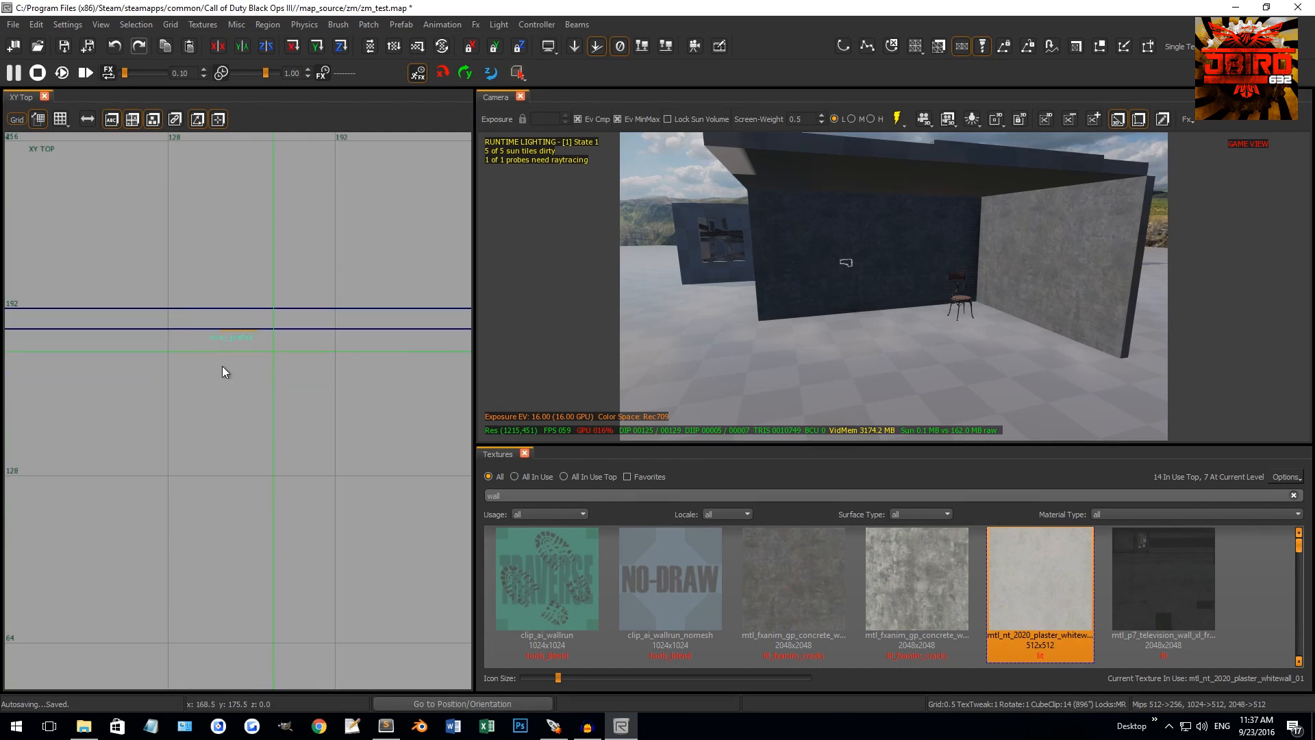
scroll(240, 478, down, 4)
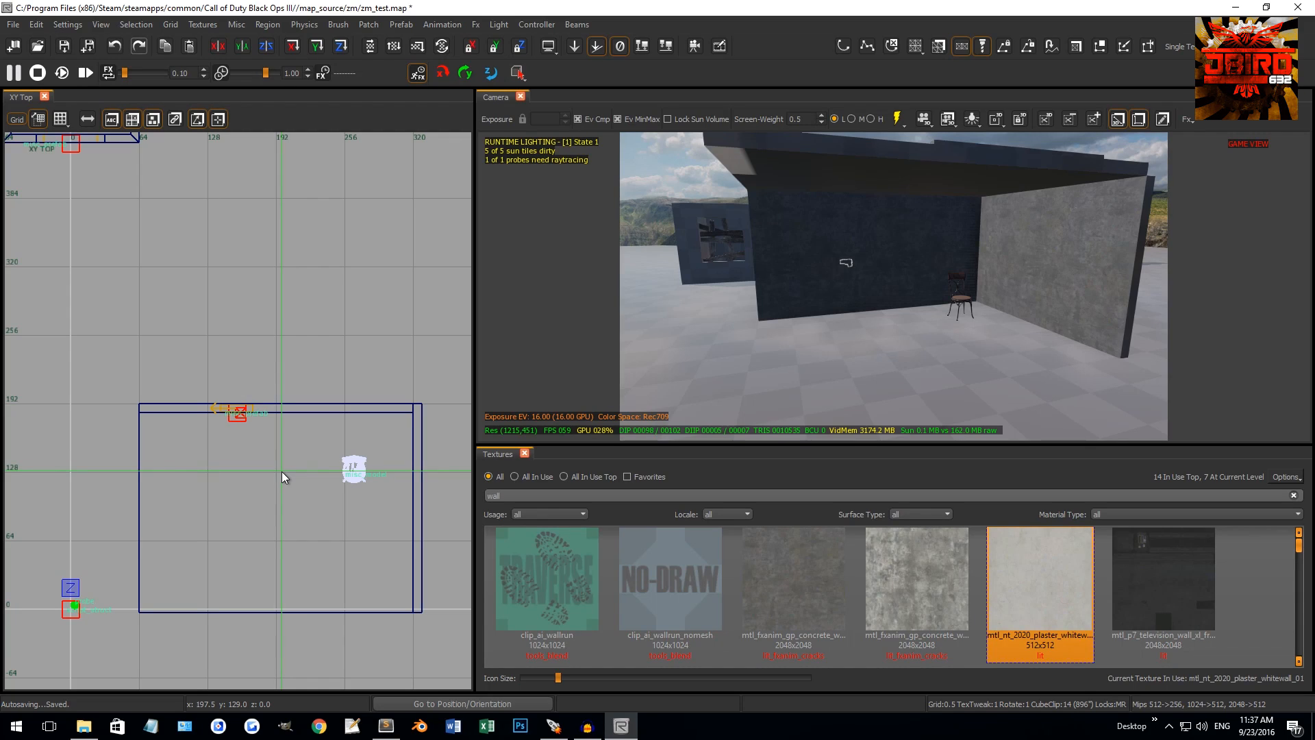
key(b)
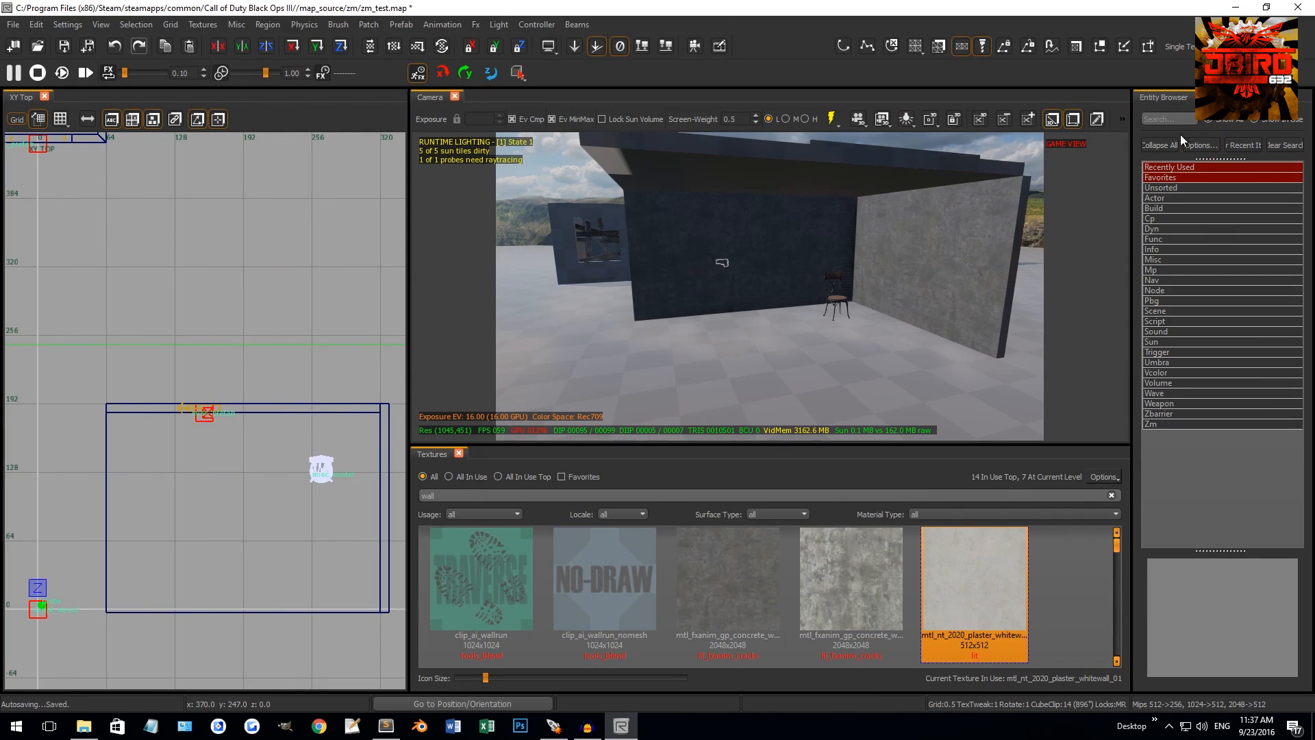
double_click(1162, 261)
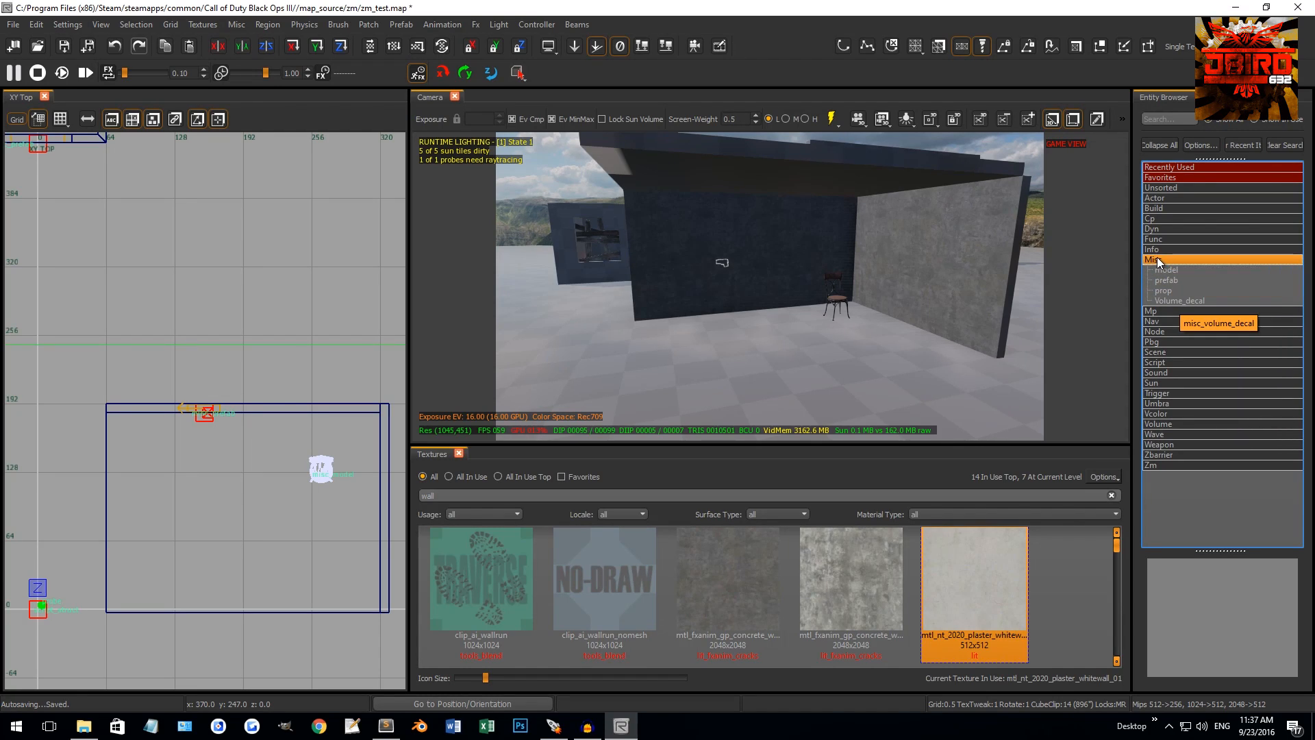
right_click(239, 351)
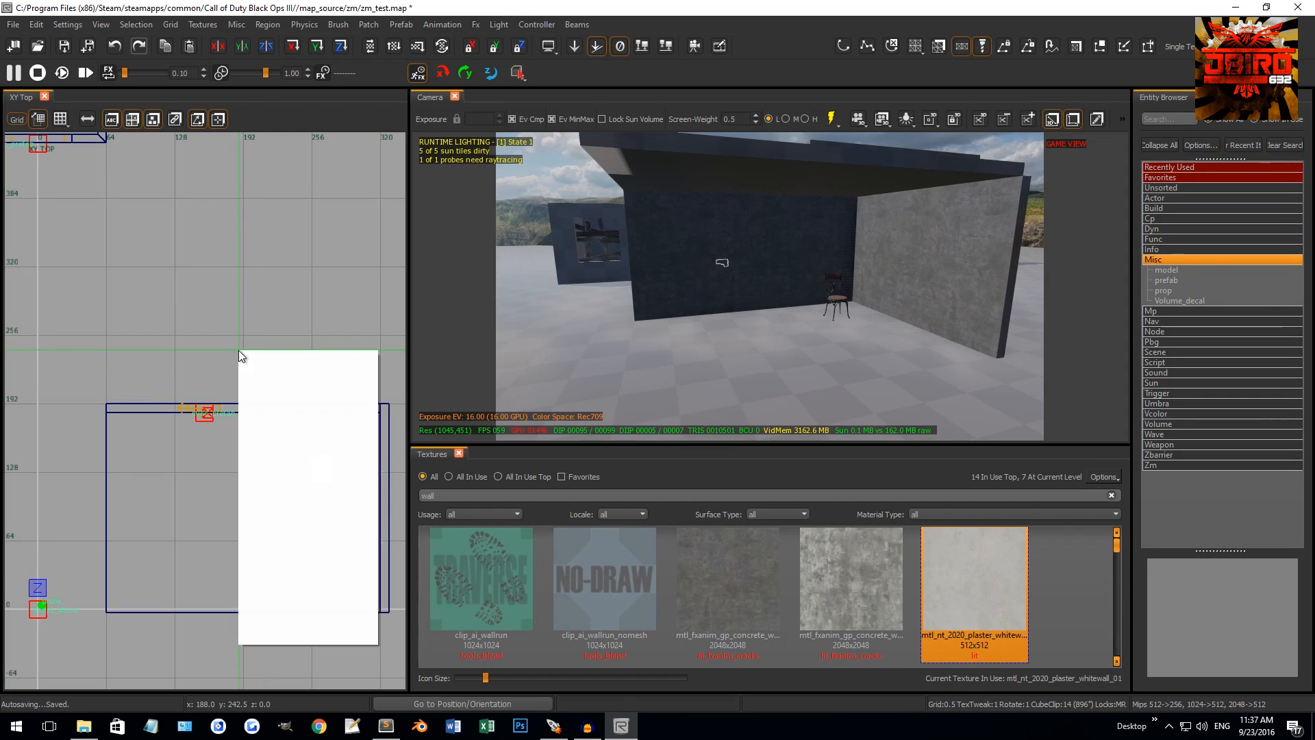
mouse_move(273, 624)
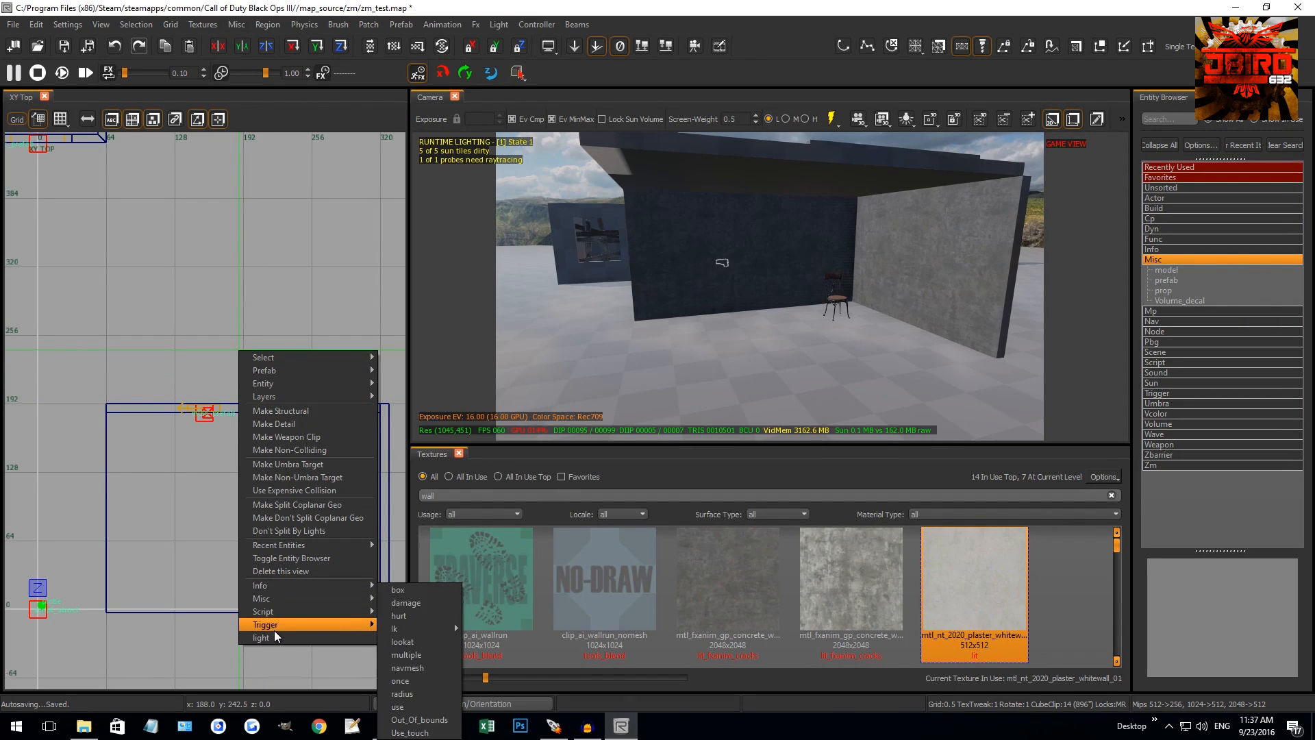
mouse_move(281, 600)
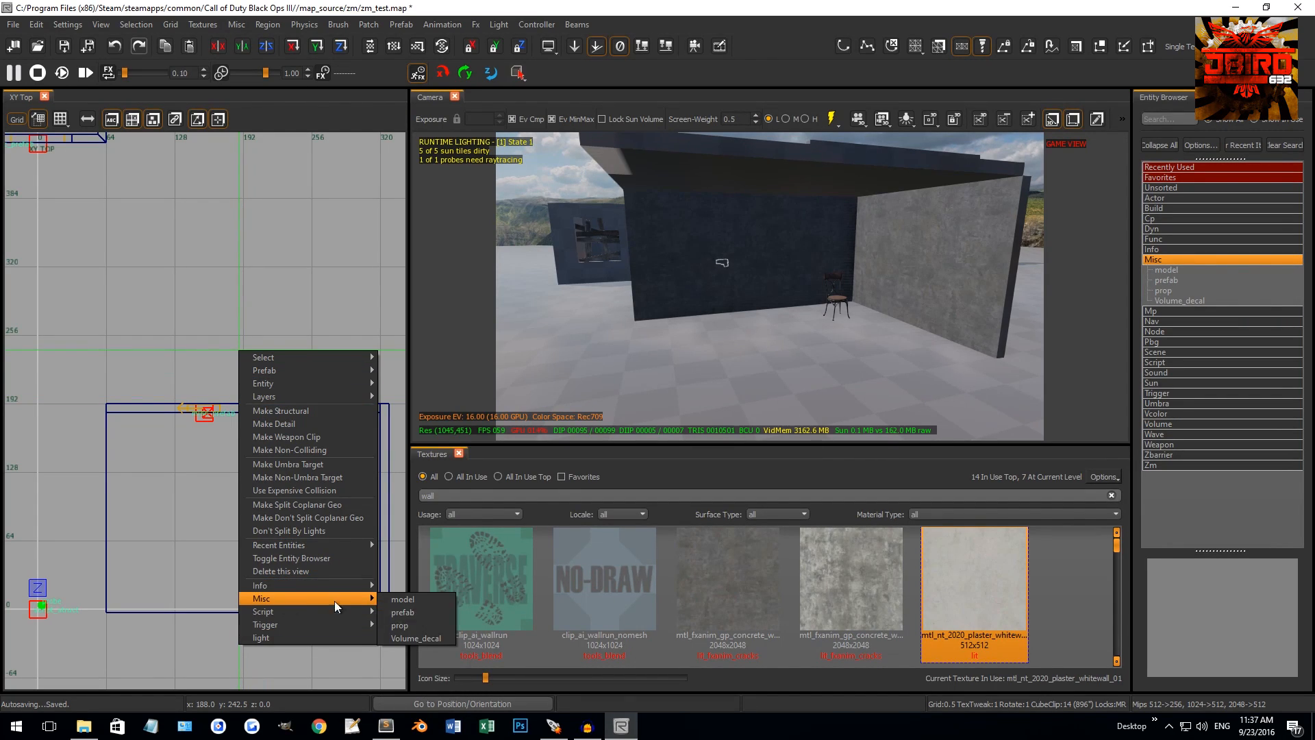
click(1158, 263)
right_click(1158, 263)
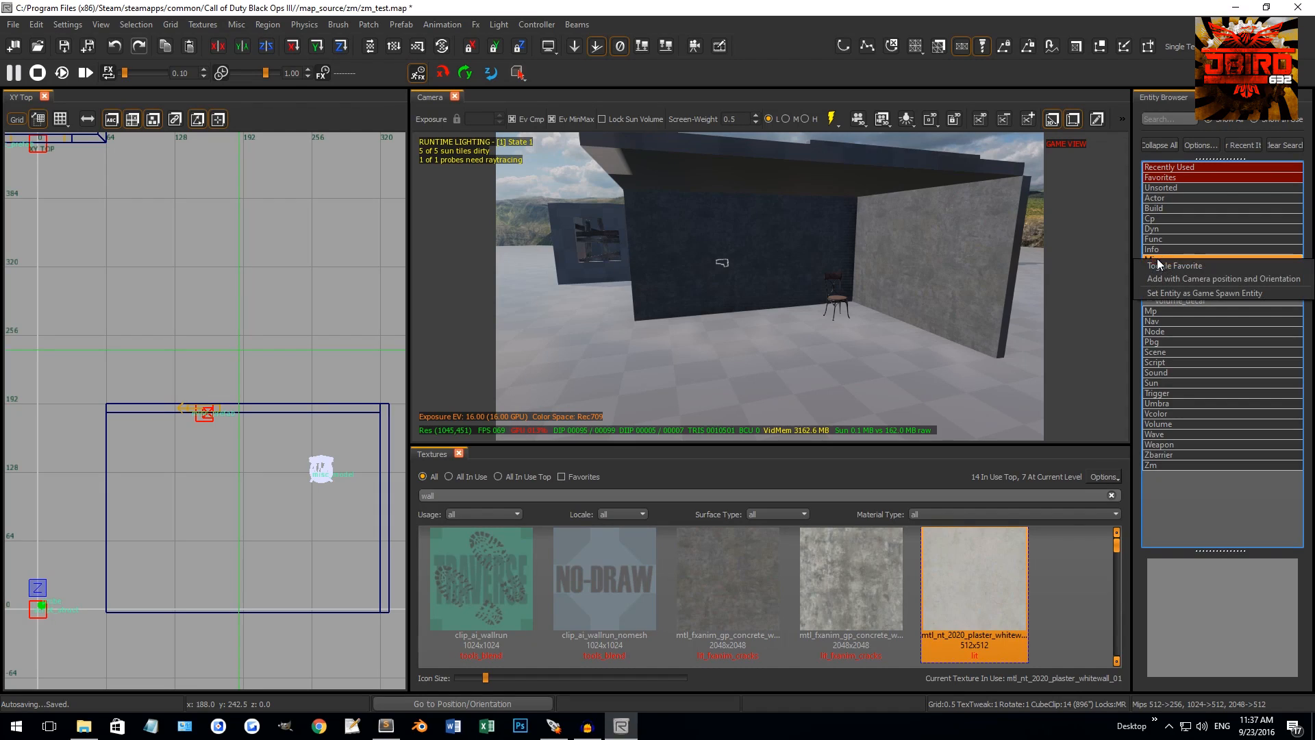
click(1172, 265)
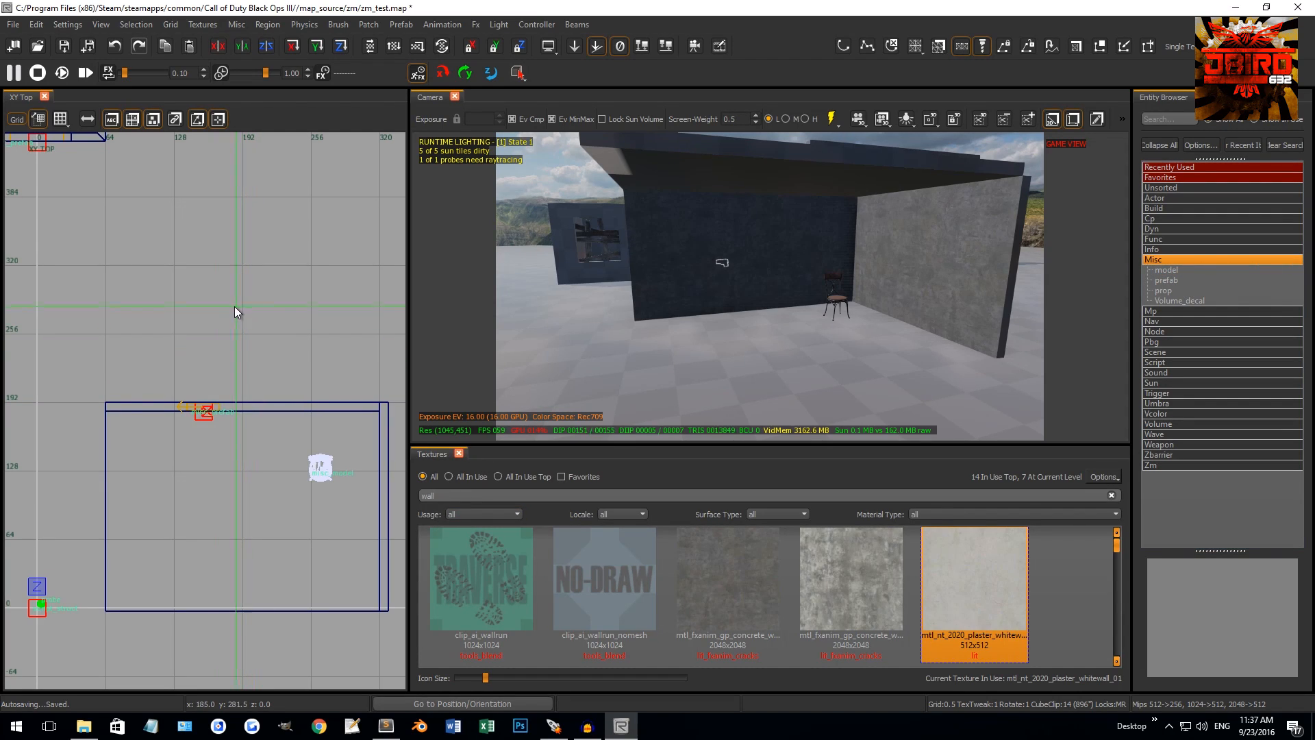
right_click(227, 319)
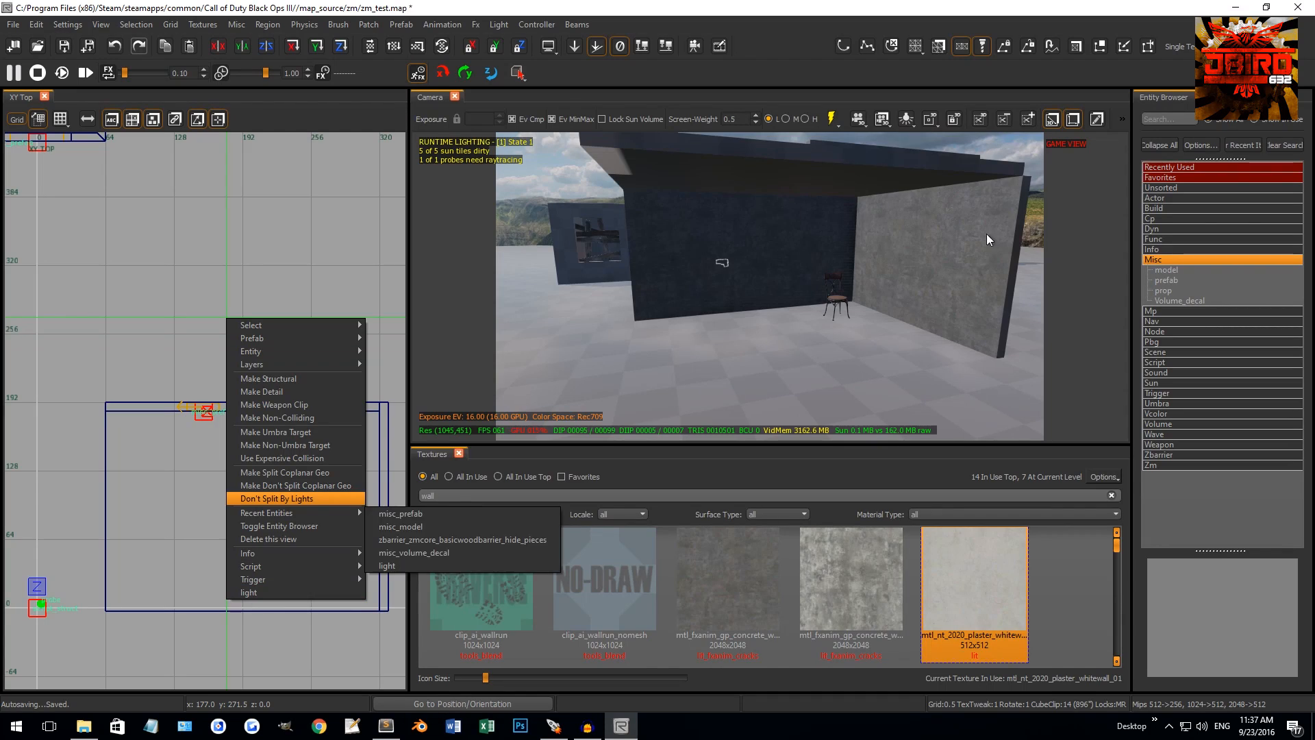
click(1169, 265)
right_click(274, 311)
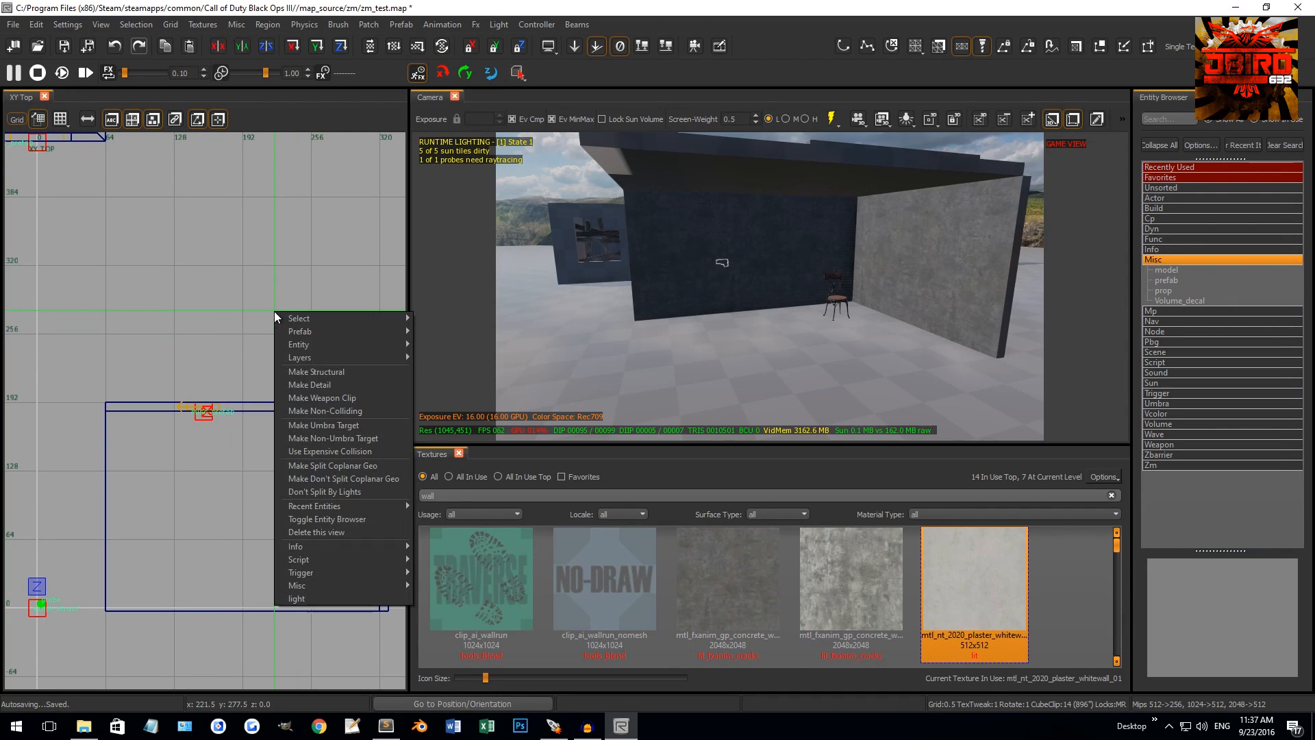
mouse_move(310, 585)
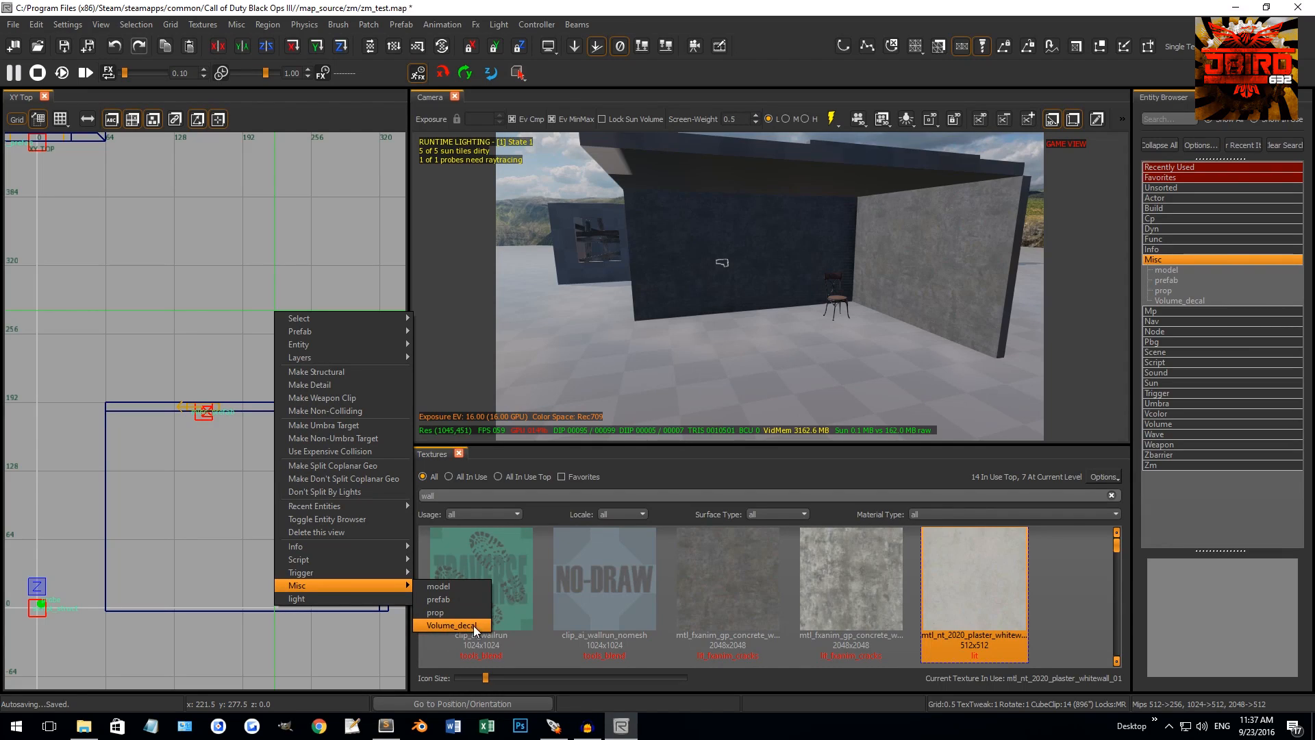
click(443, 625)
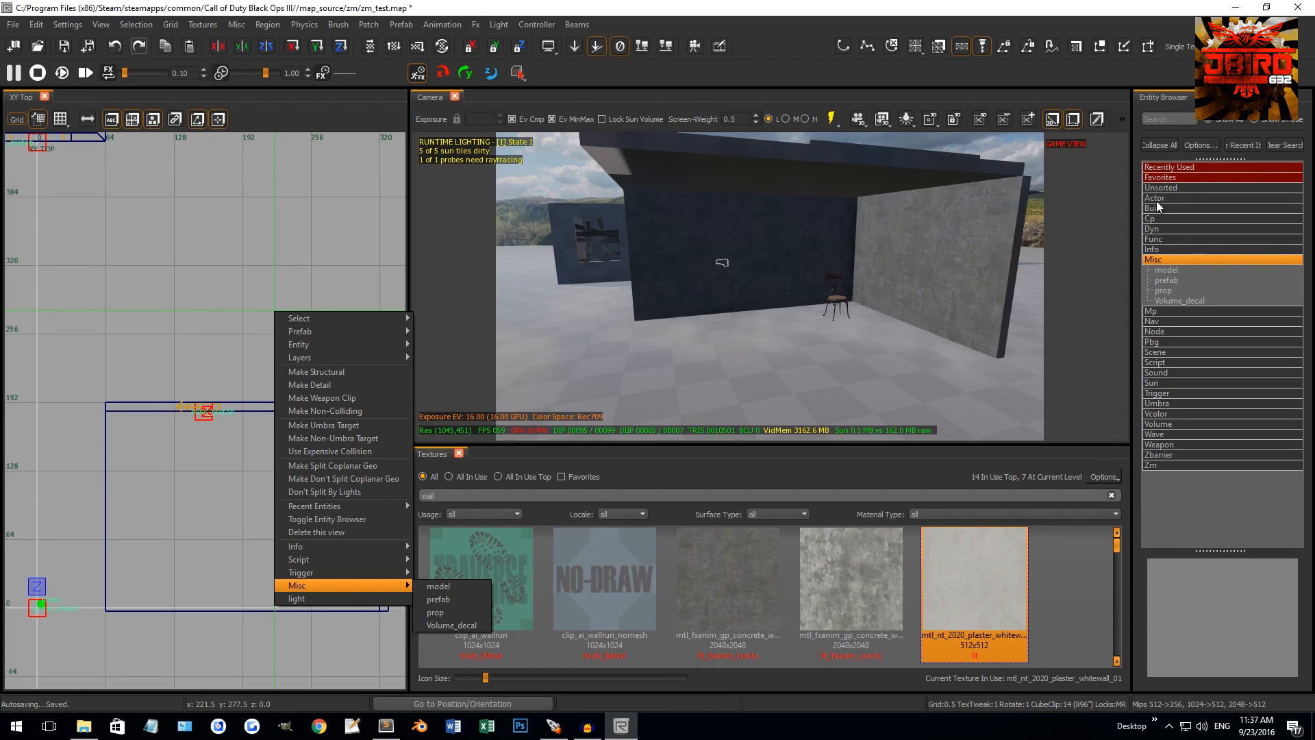
click(1169, 264)
click(1168, 264)
right_click(215, 322)
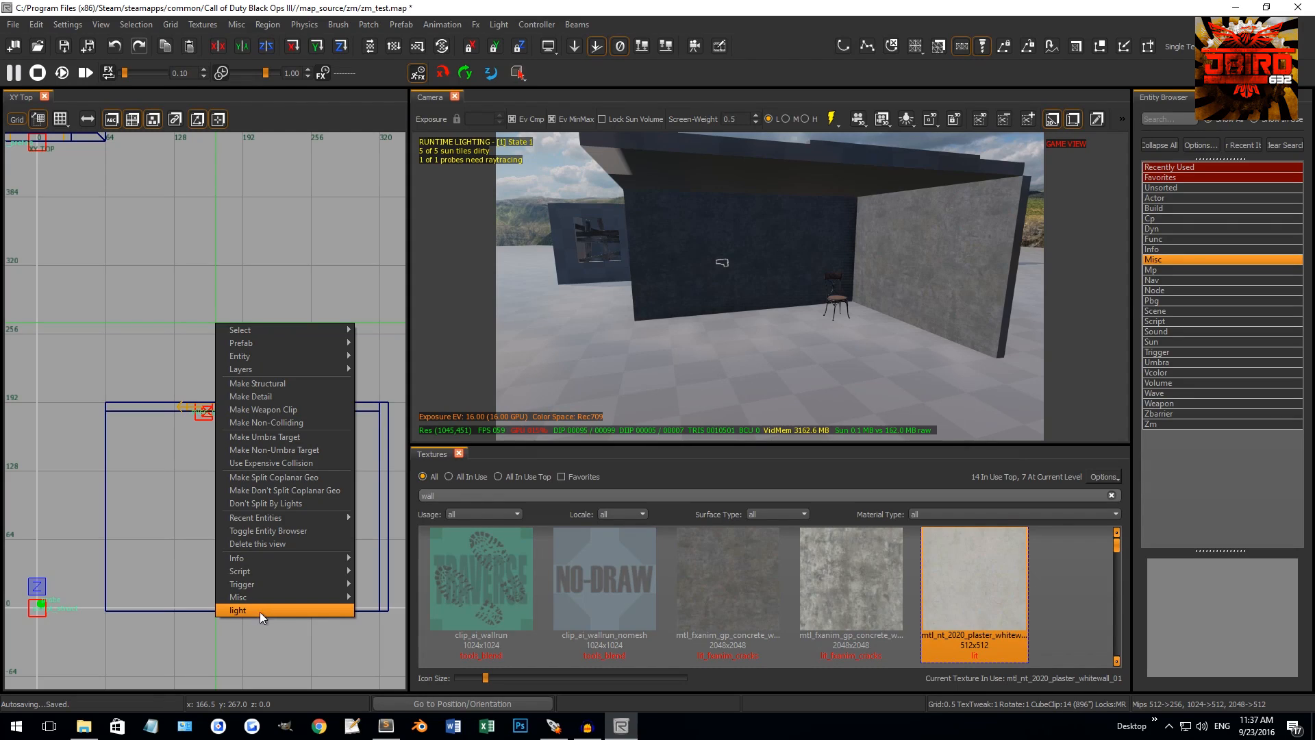
click(238, 609)
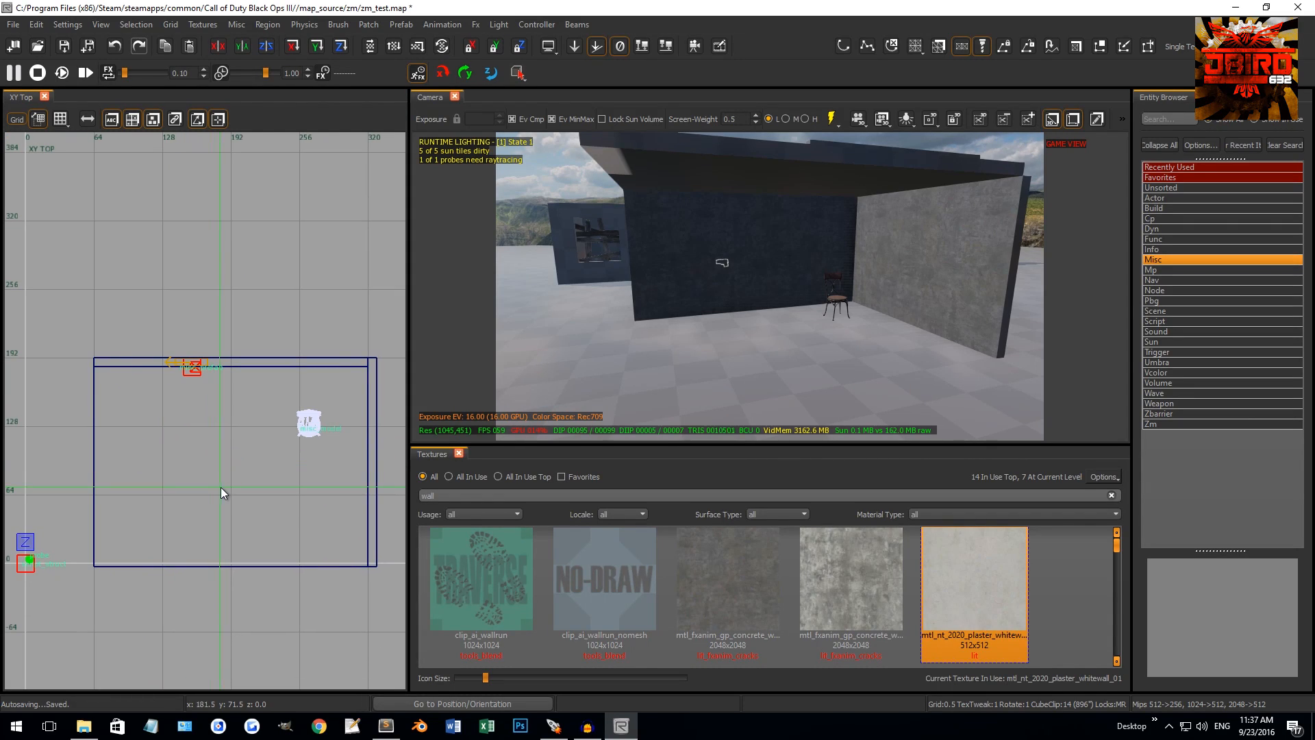
Drop a light from the Unsorted category into the room, then delete it
click(1166, 186)
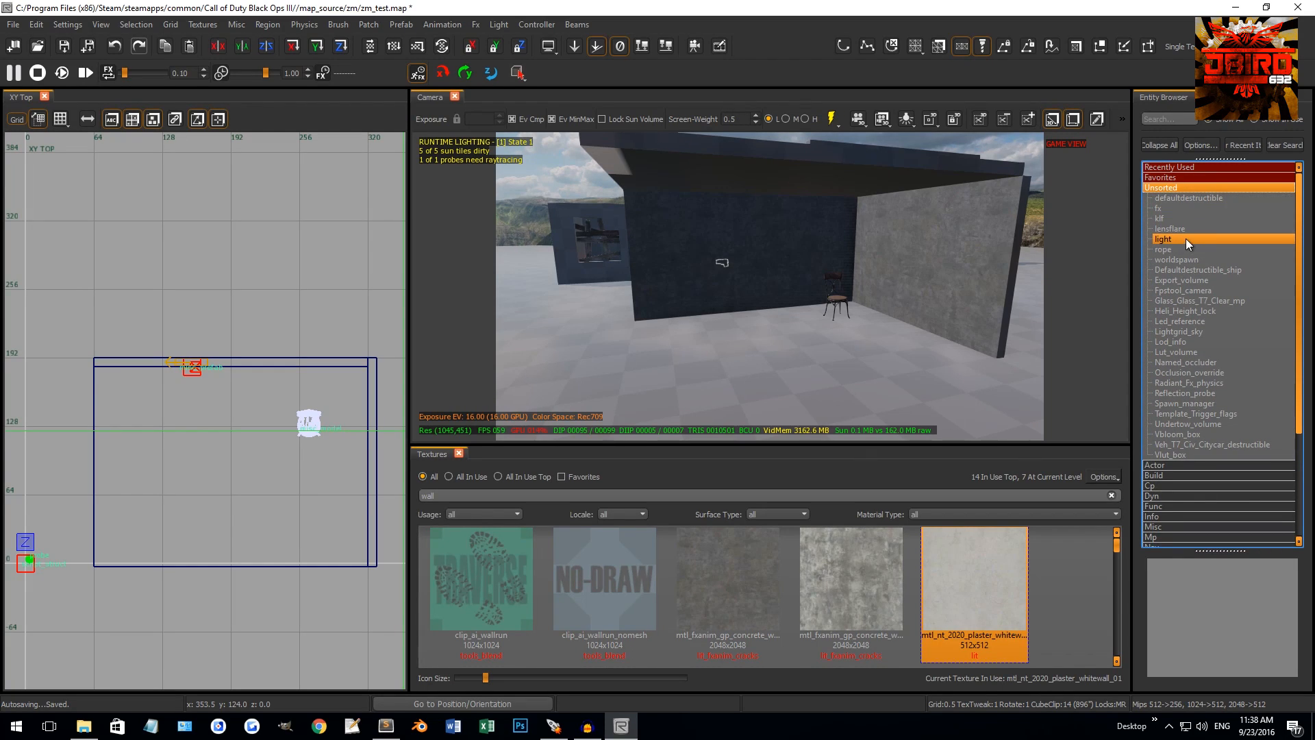
drag(1170, 240, 807, 378)
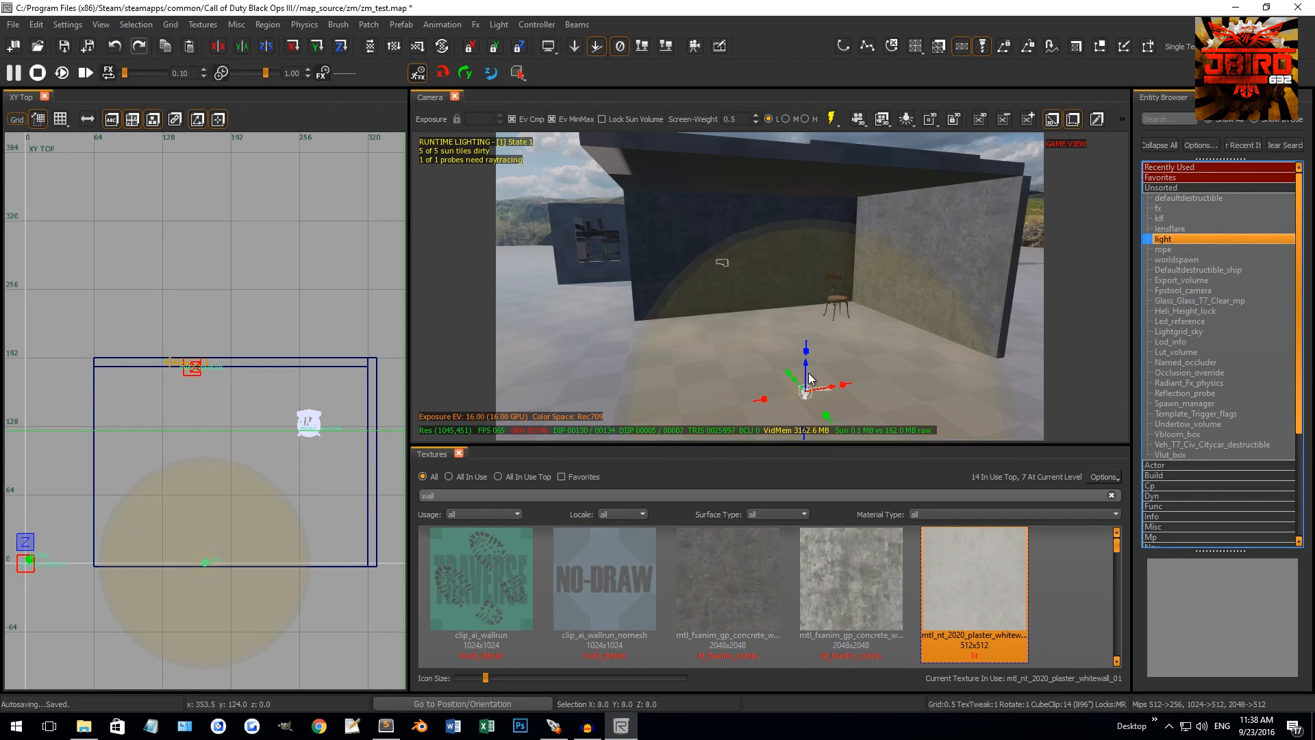
right_drag(807, 375, 825, 350)
key(BackSpace)
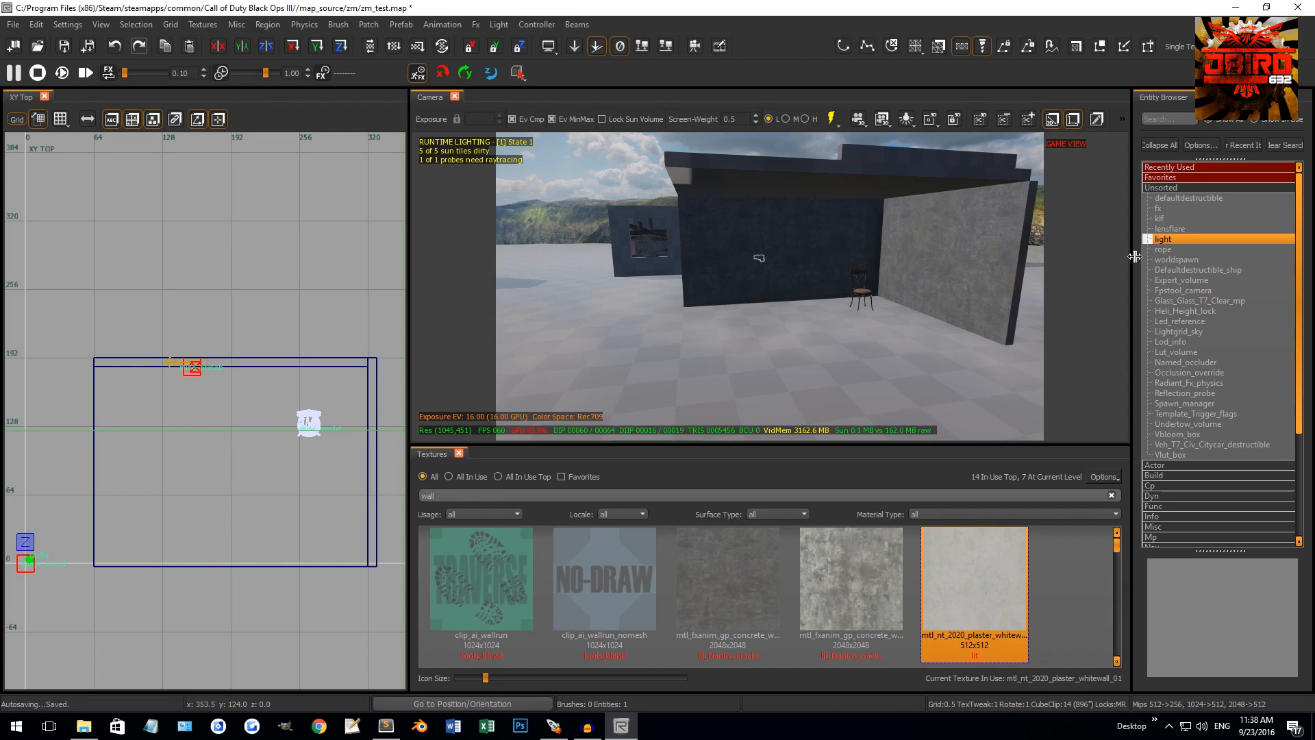
Place a light via the top-view right-click menu, move it, then delete it
right_click(1170, 240)
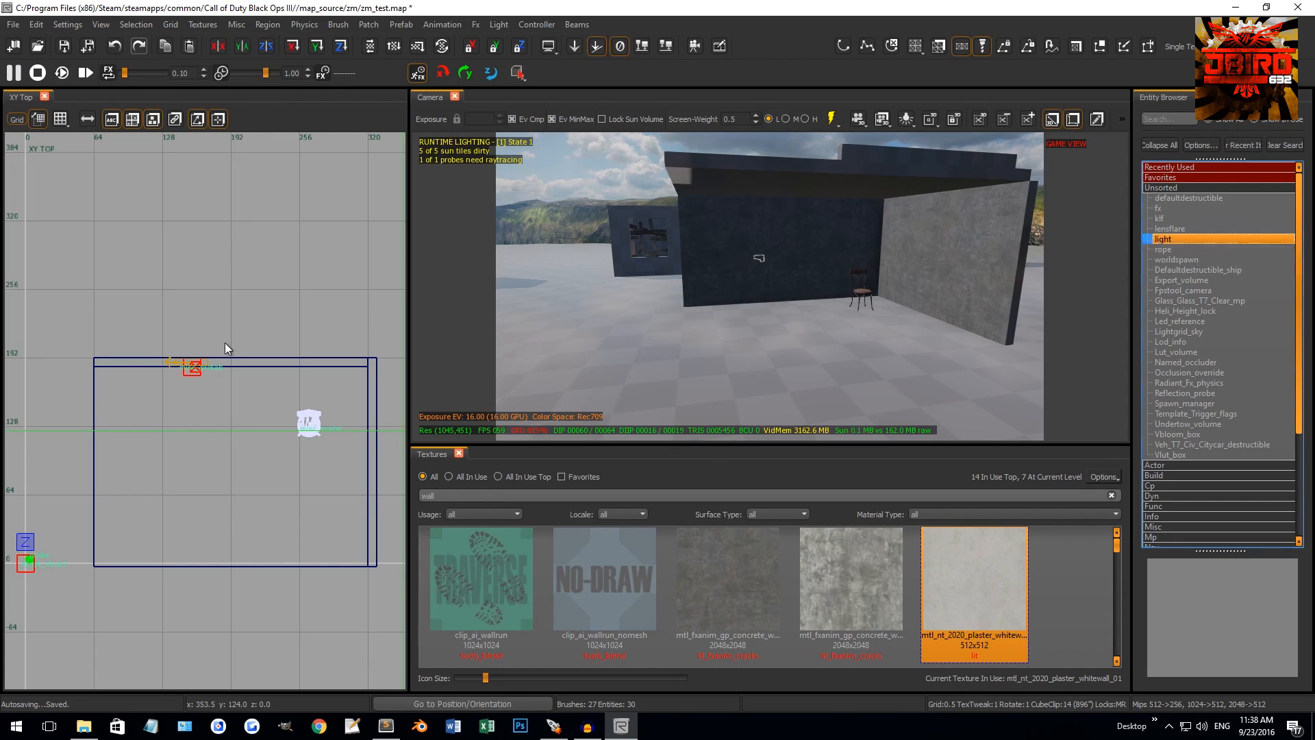
right_drag(224, 342, 213, 403)
right_click(208, 377)
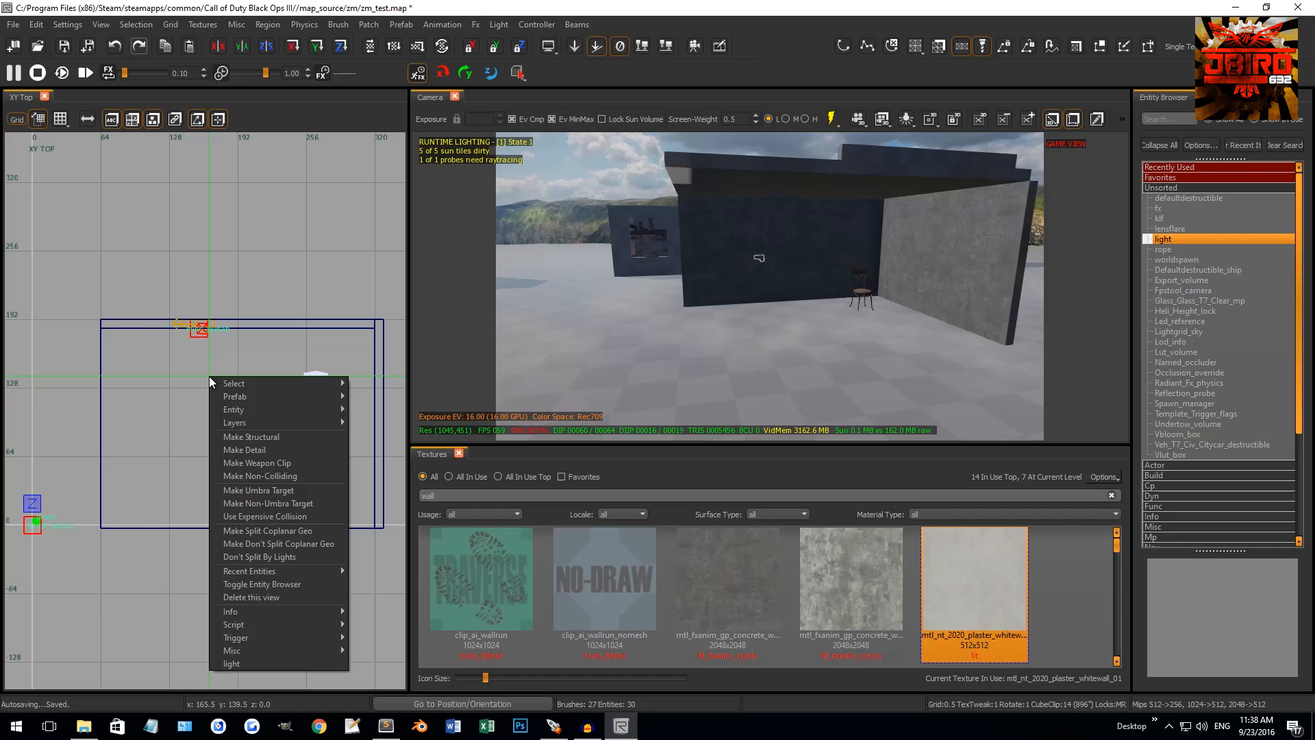
click(237, 662)
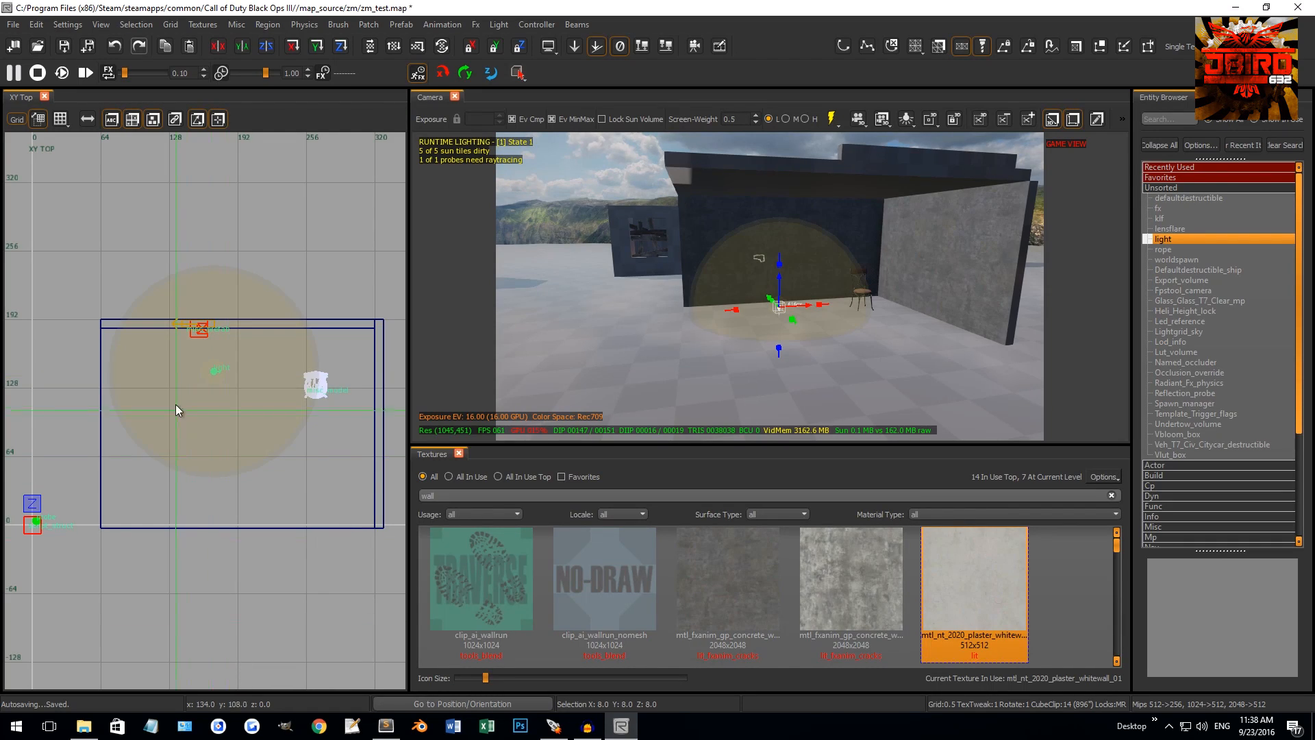
drag(237, 343, 232, 408)
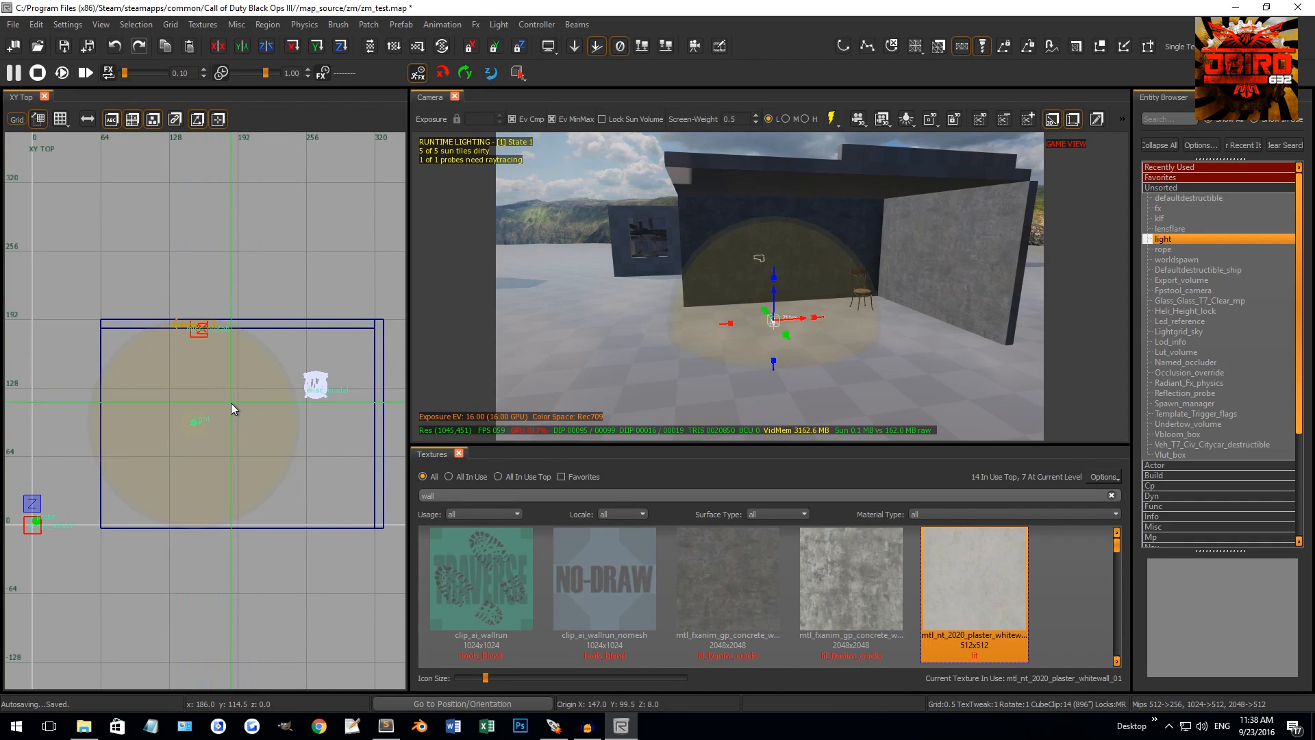
key(Delete)
Hide the entity browser and fly the camera outside the room's walls
key(b)
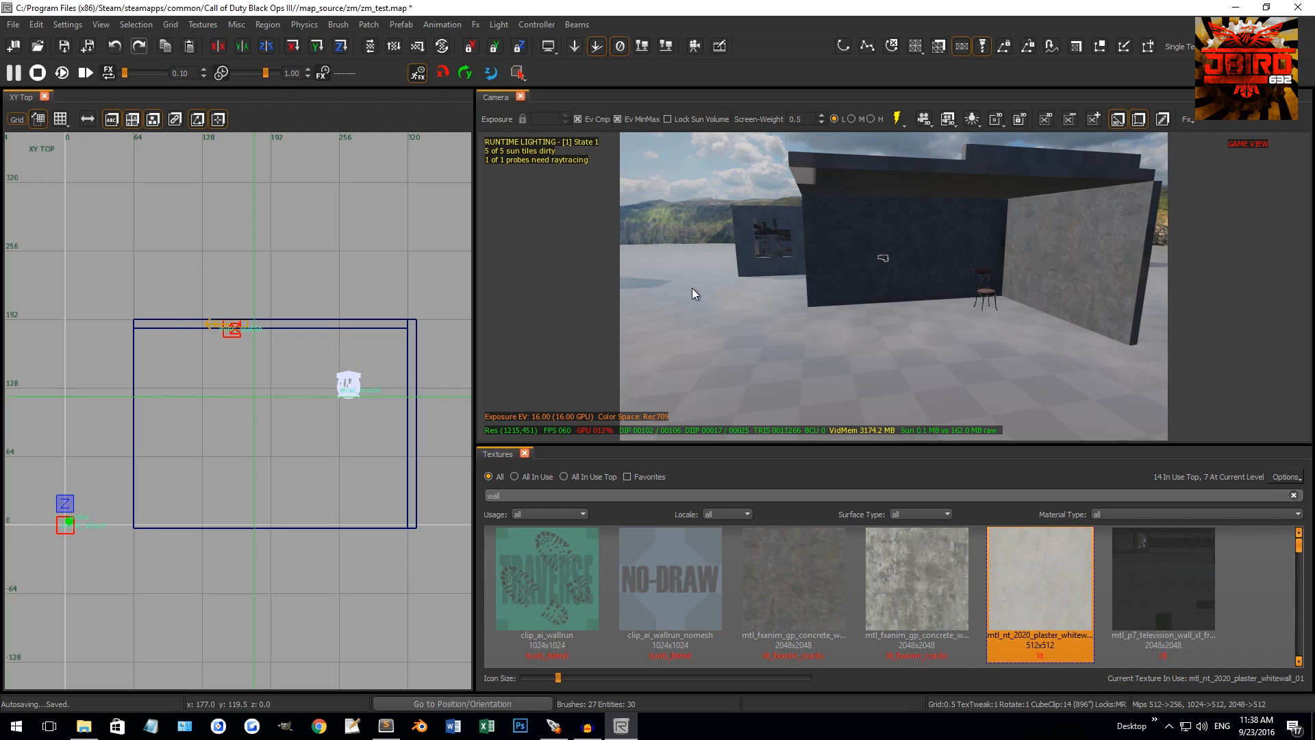
right_drag(692, 288, 716, 323)
right_drag(775, 269, 792, 298)
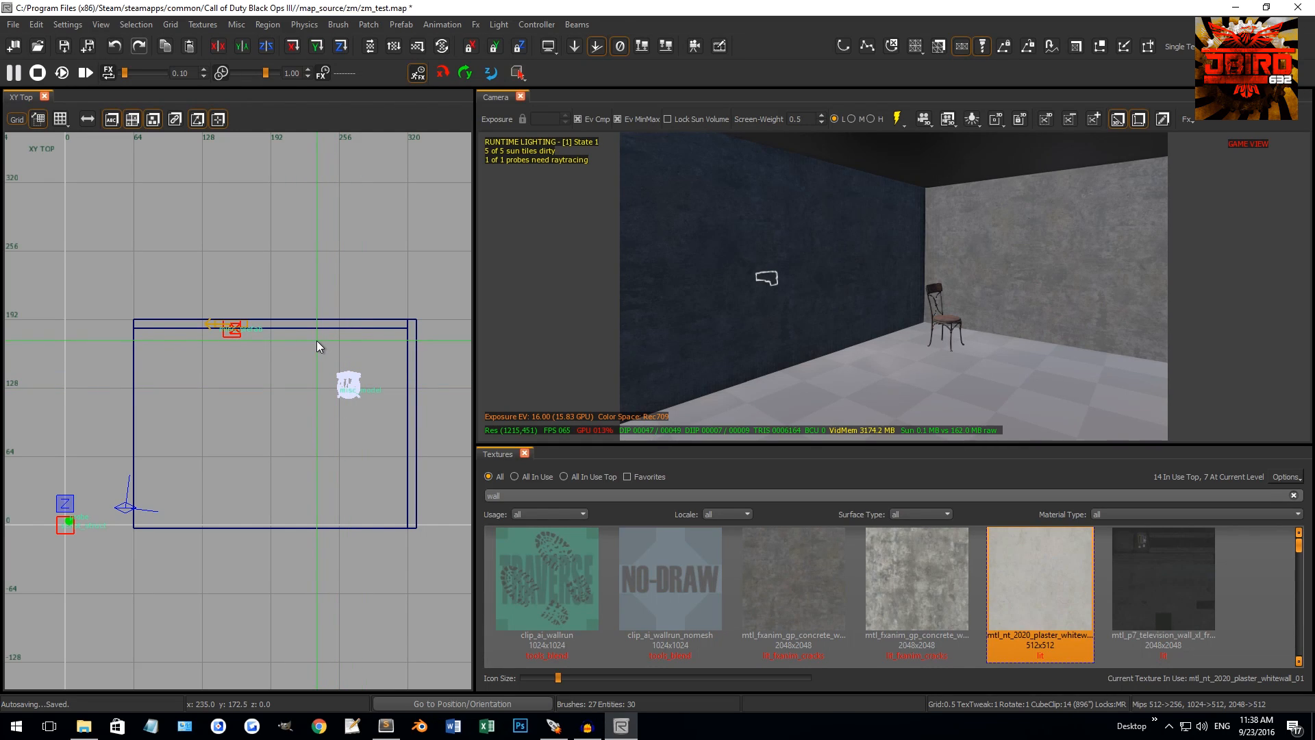
key(s)
right_drag(746, 274, 854, 258)
key(w)
key(s)
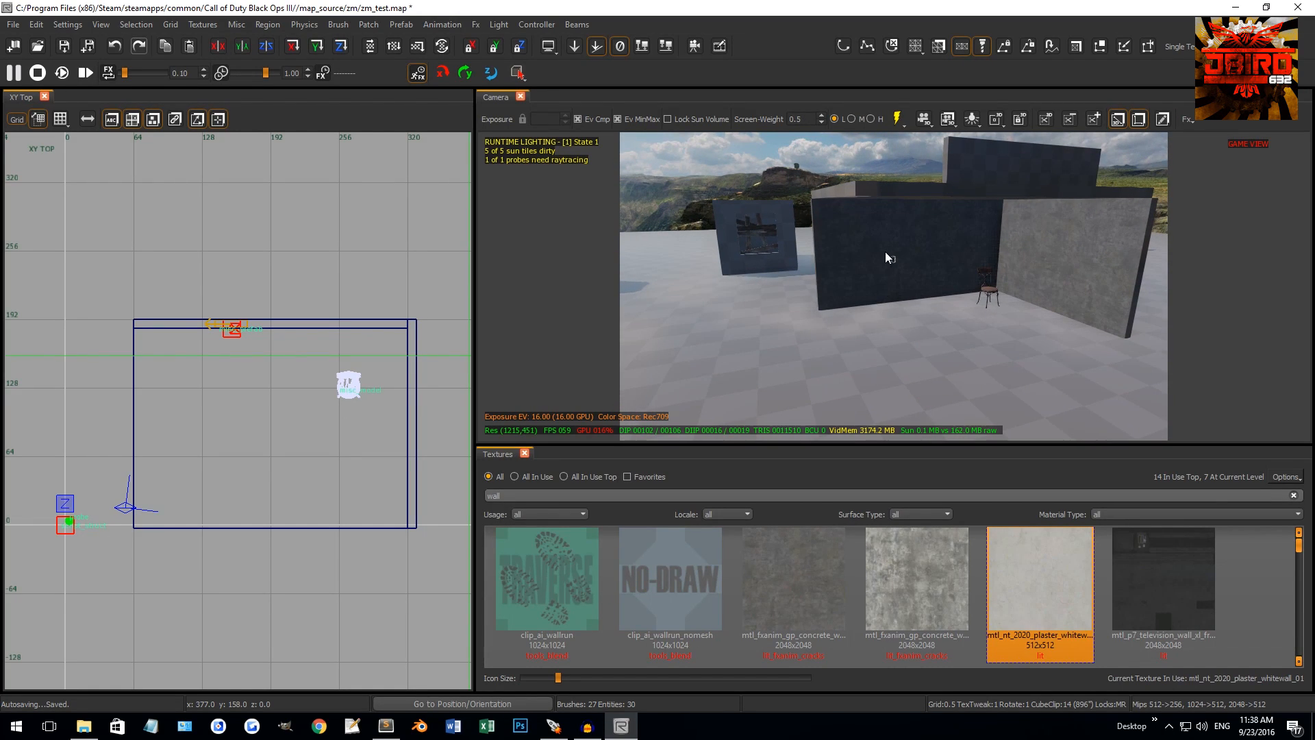
Fly past the dark wall and perk machines, ending in the chair corner
right_drag(1096, 260, 904, 251)
key(w)
right_drag(757, 274, 1011, 277)
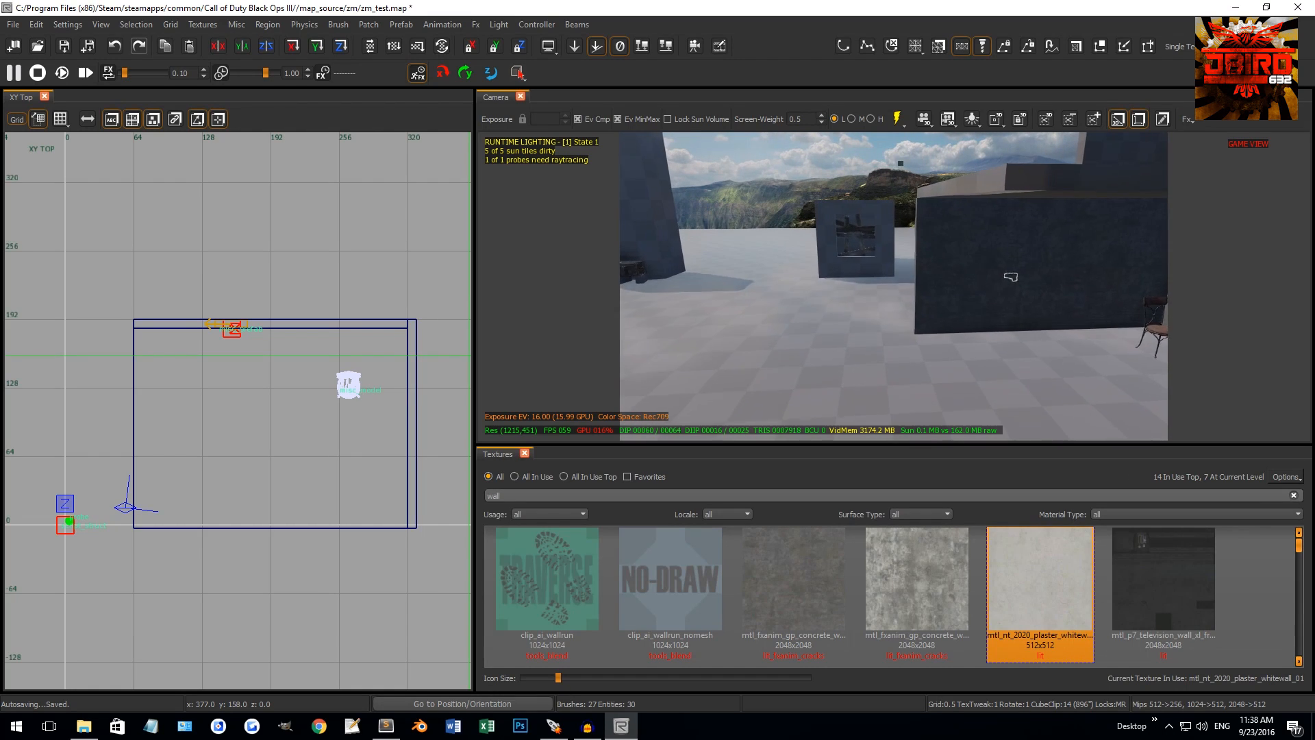
key(w)
right_drag(822, 267, 884, 270)
key(s)
key(w)
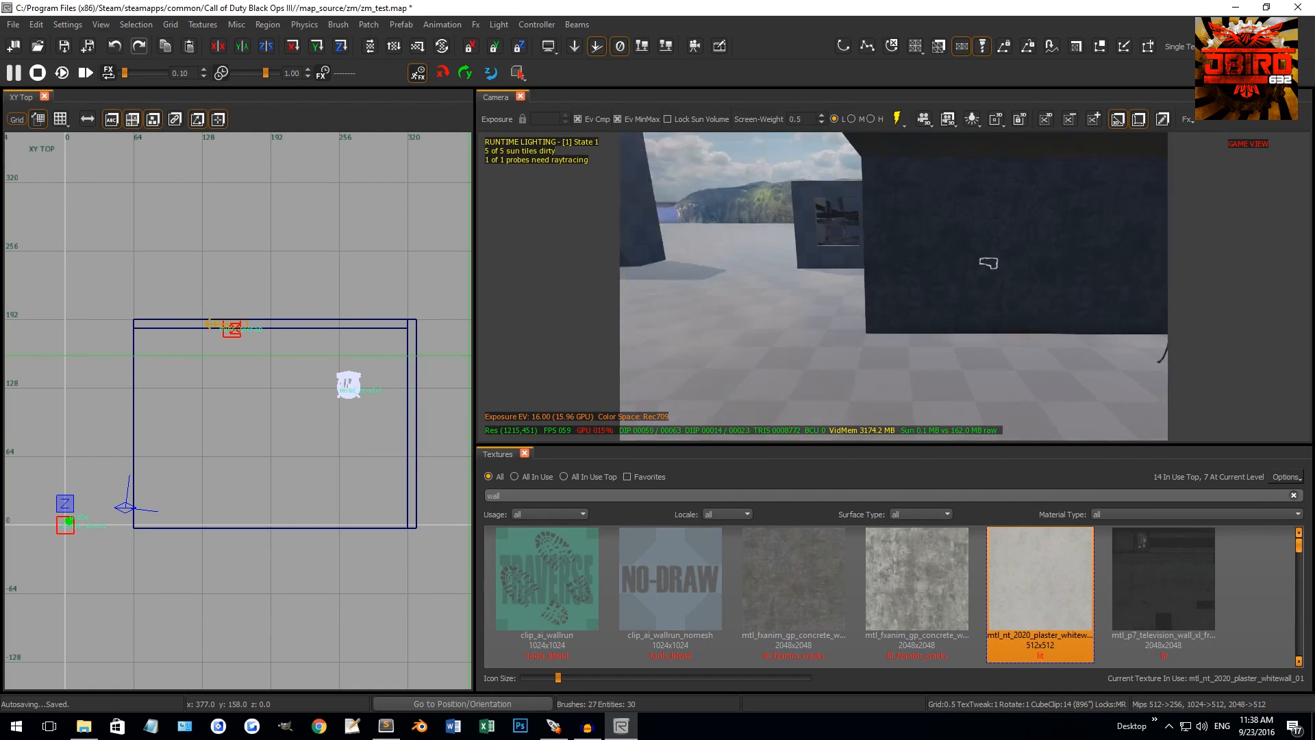
key(s)
mouse_move(809, 239)
right_down()
mouse_move(846, 237)
mouse_move(834, 230)
mouse_move(833, 242)
right_up()
key(w)
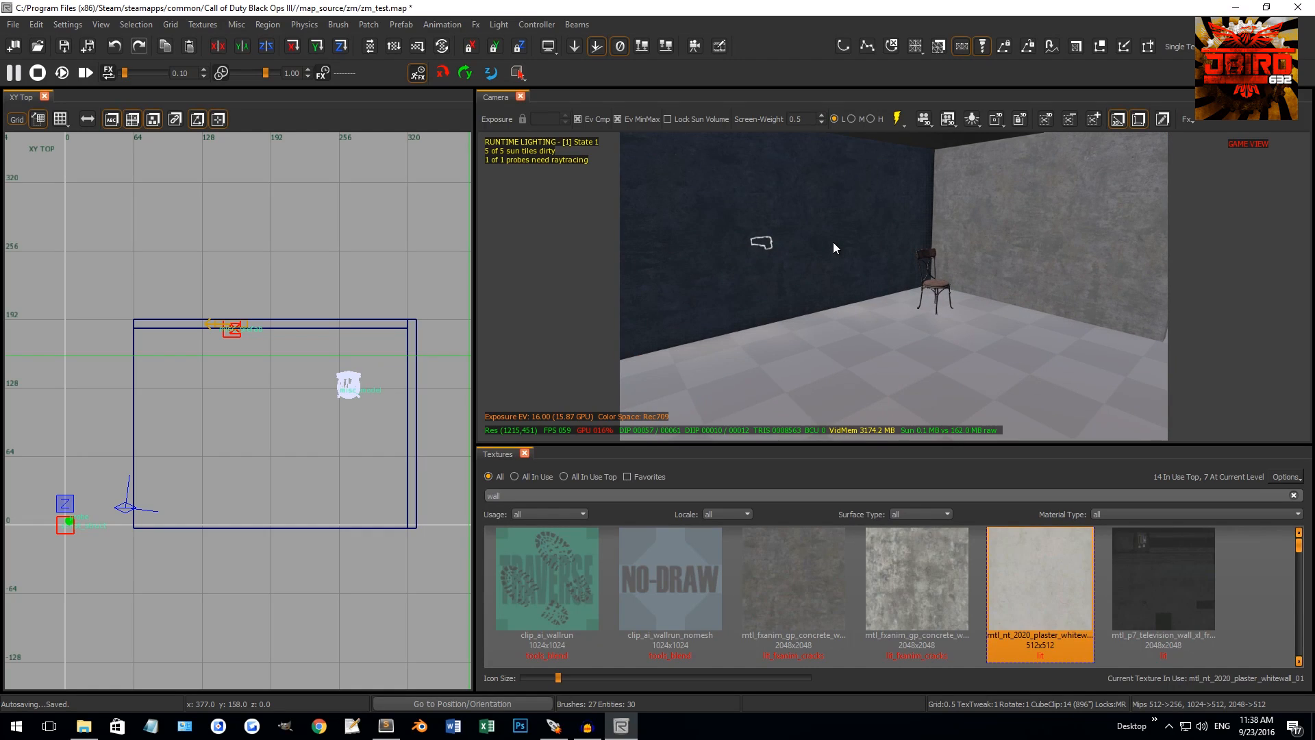